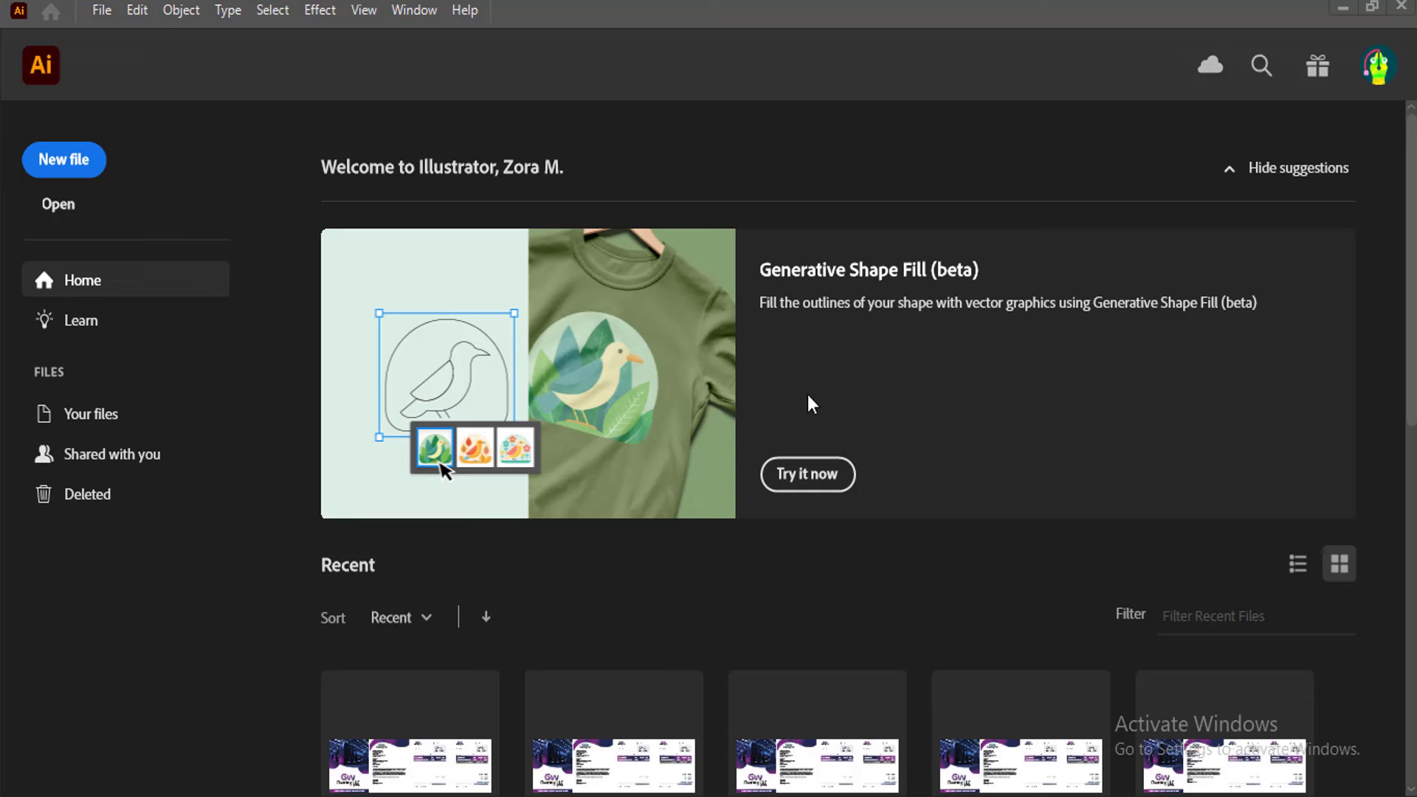
Create a new 10 x 10 in document named "Ribbon Design" in RGB color at 300 ppi
click(65, 161)
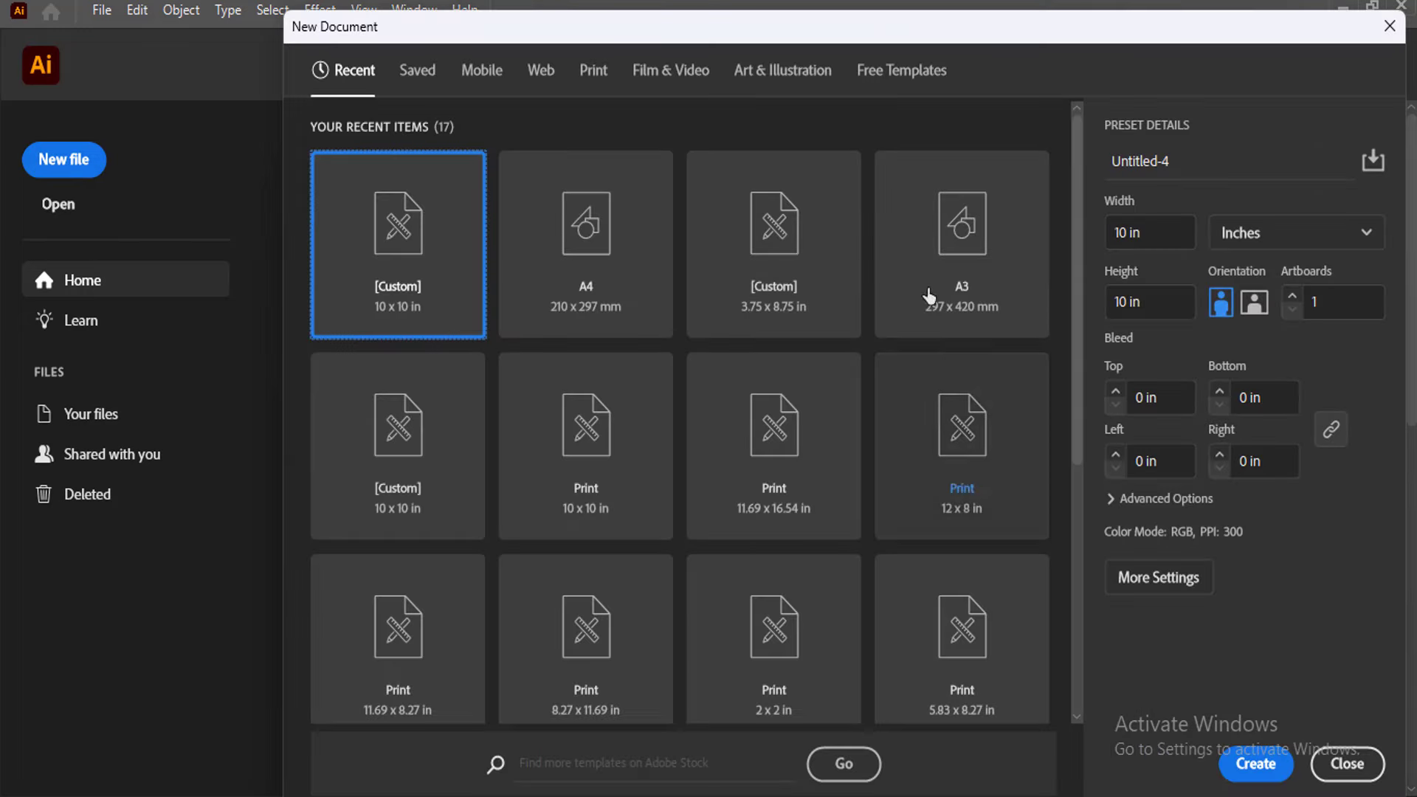
click(1126, 235)
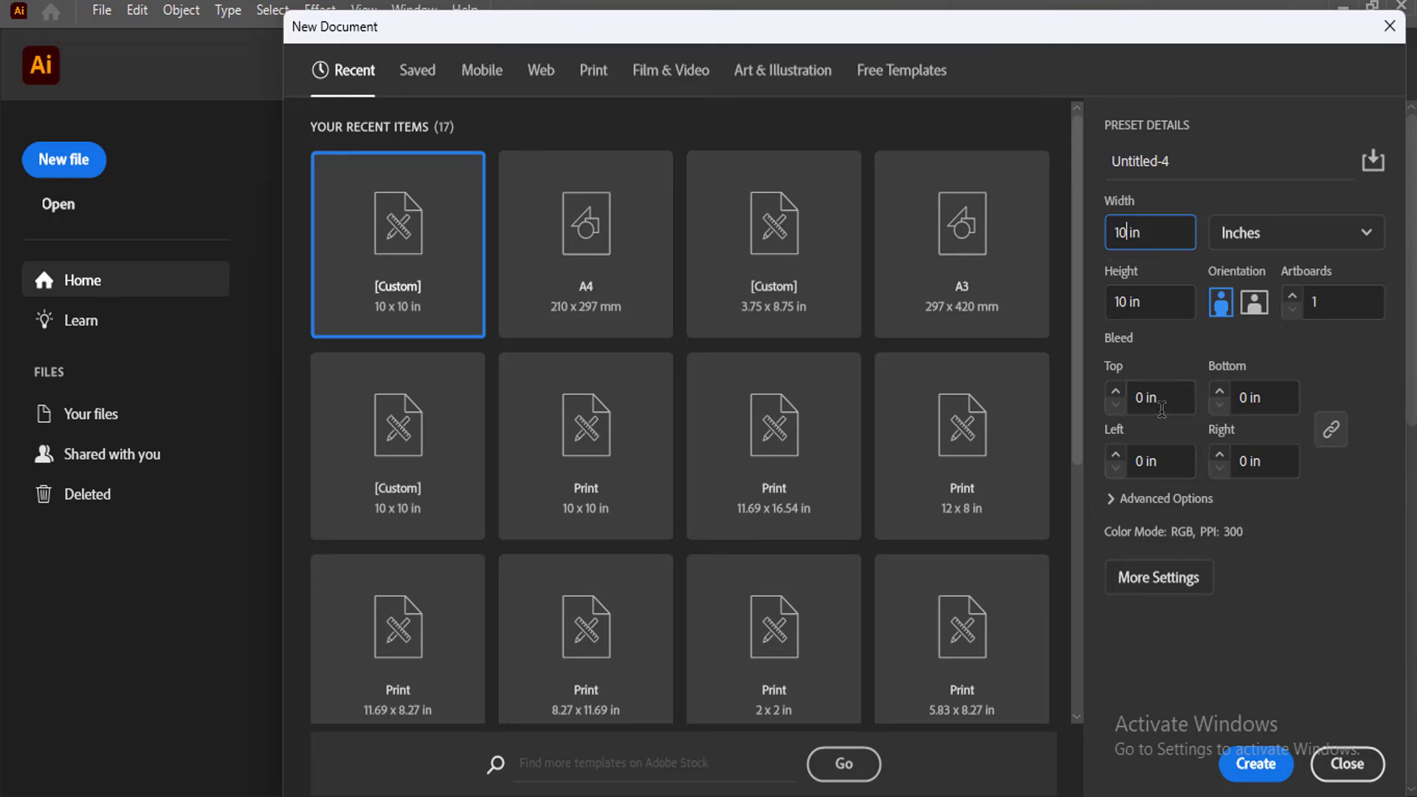
click(1113, 502)
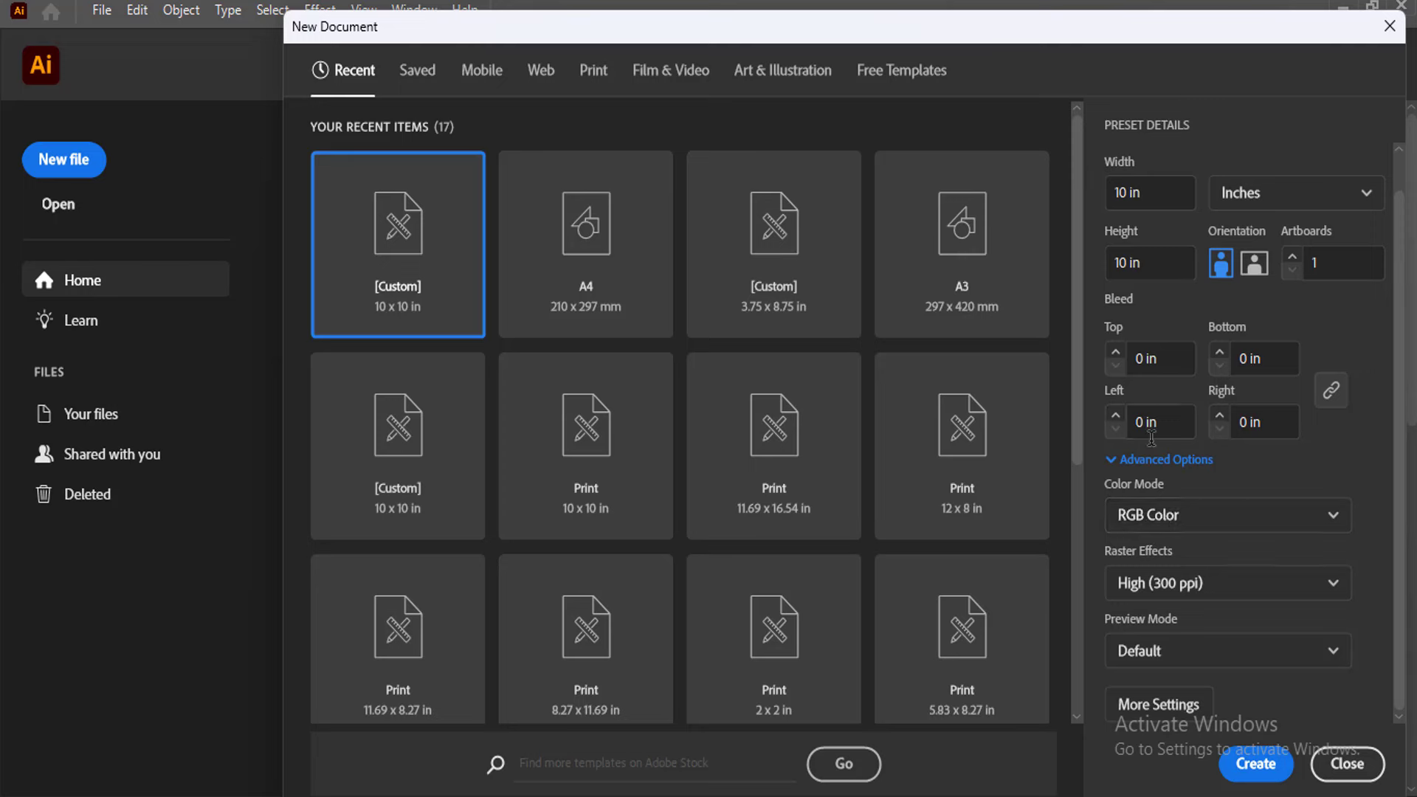
click(1112, 460)
drag(1170, 163, 1114, 164)
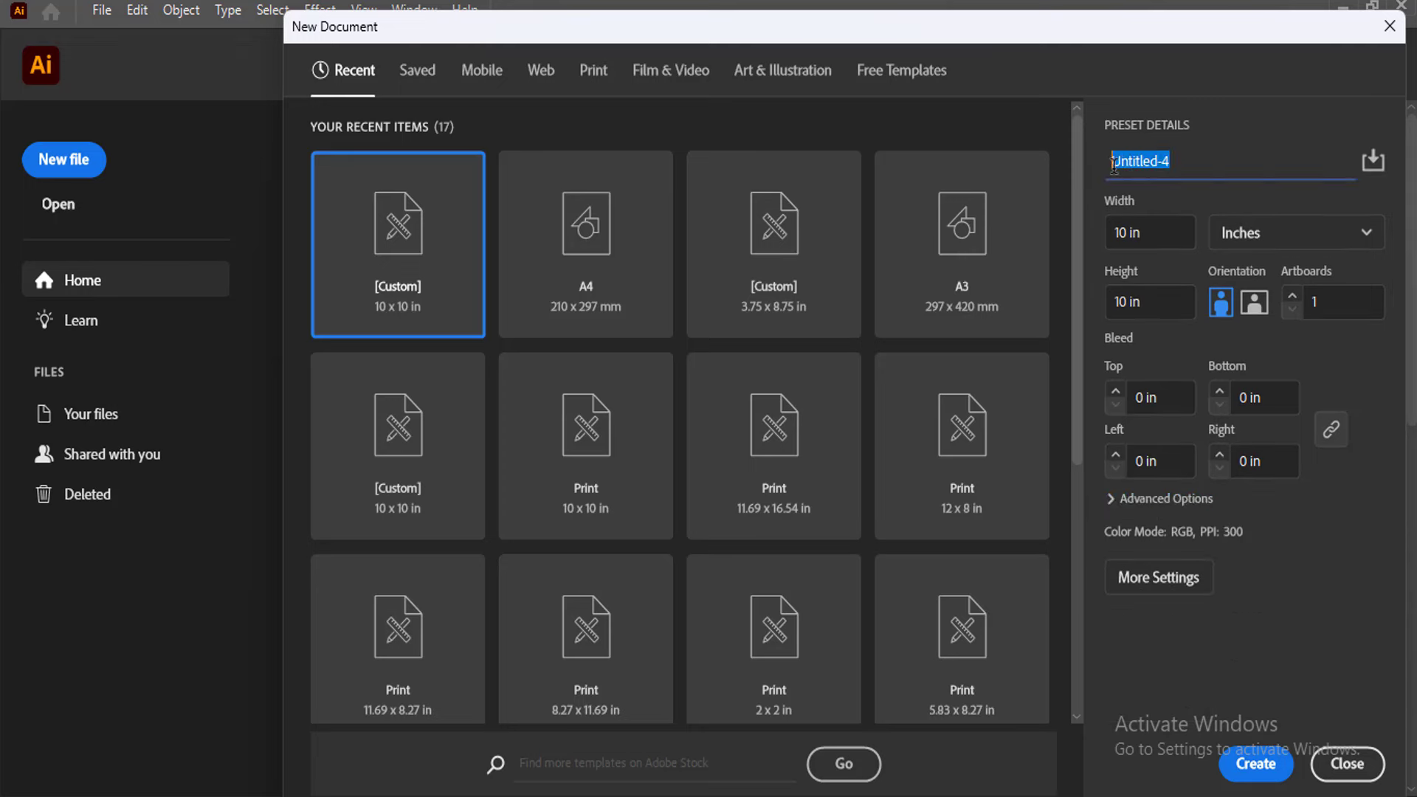
text(Ribon)
key(BackSpace)
text(bon Dds)
text(esign)
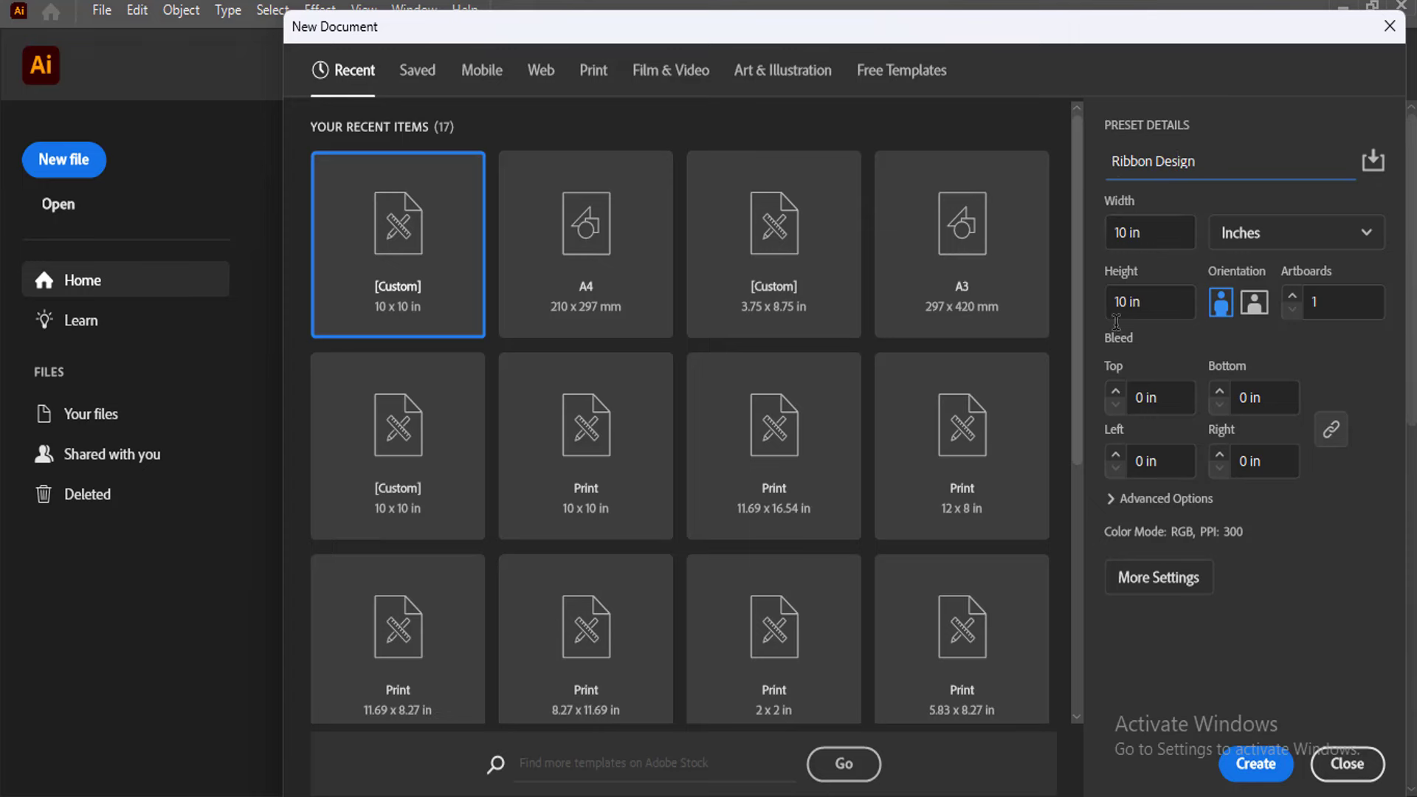
click(1264, 763)
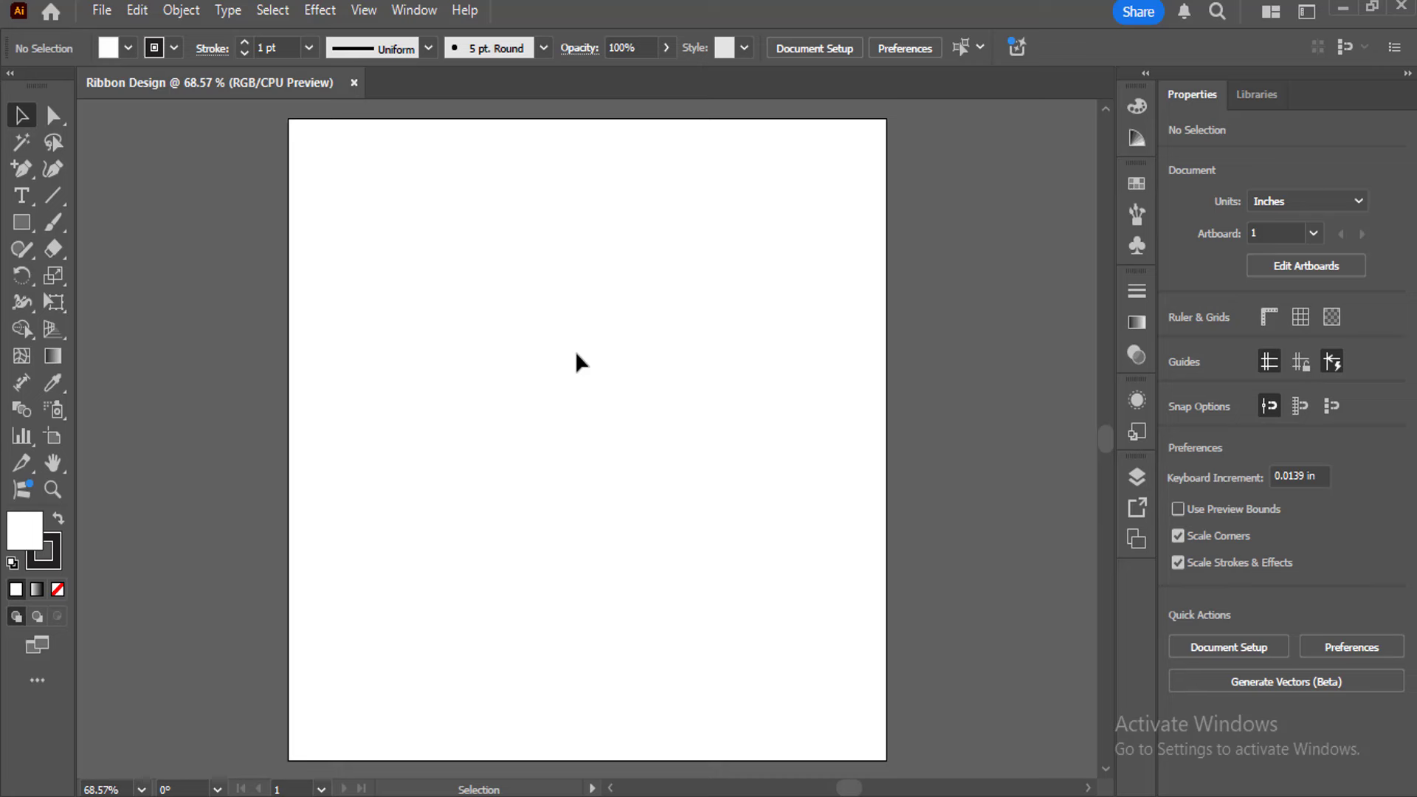
Draw a rectangle about 4.05 by 0.99 in on the upper part of the artboard and fill it with red E50707
click(22, 221)
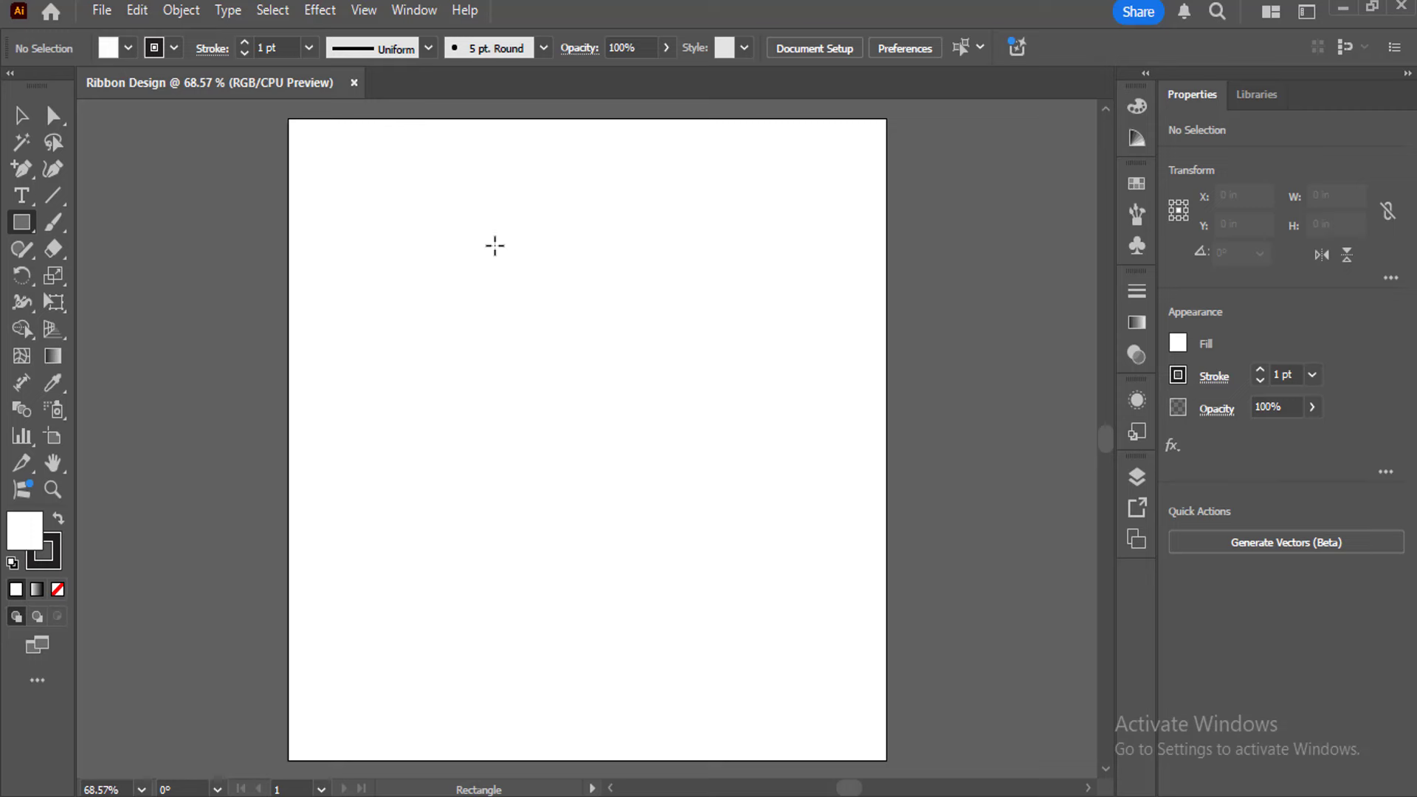
drag(495, 246, 737, 286)
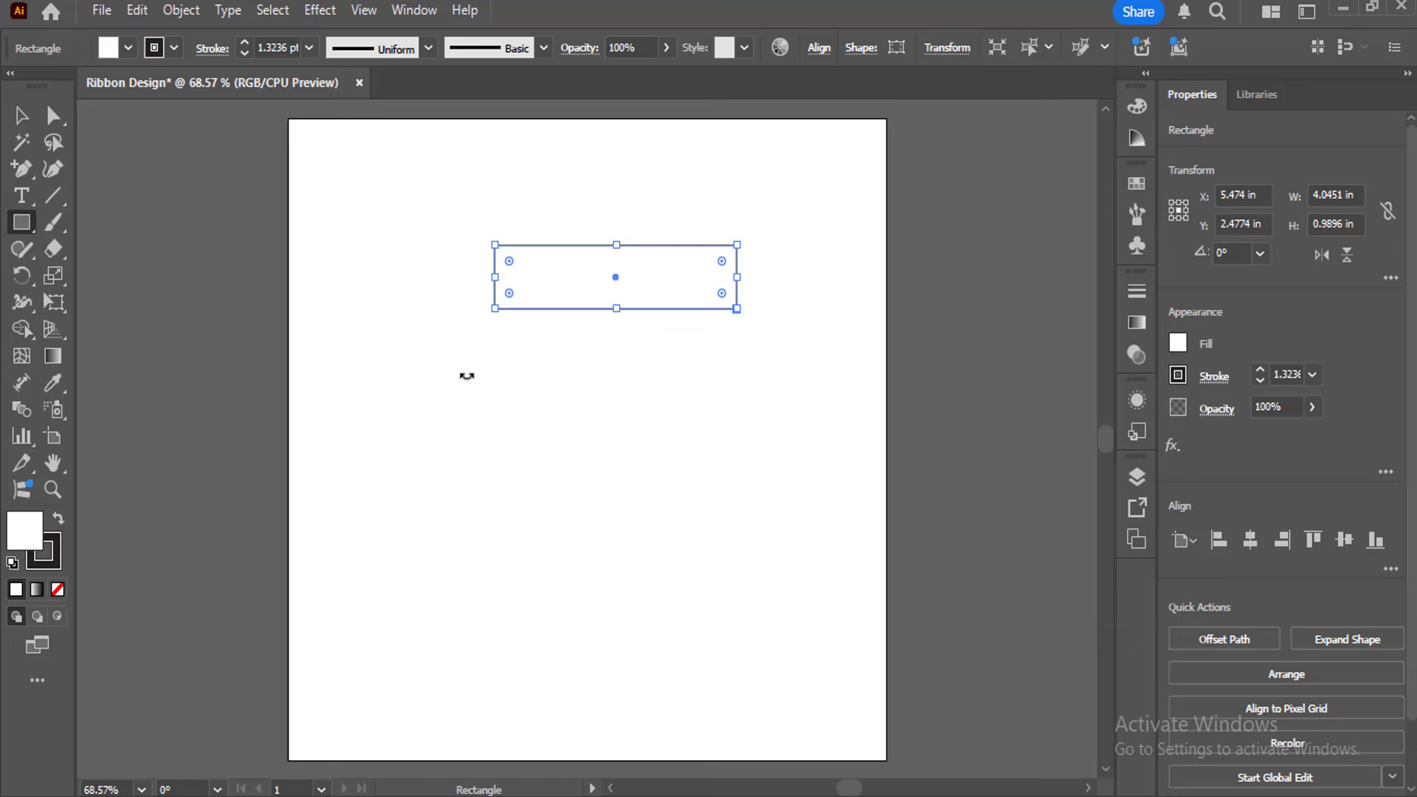
double_click(30, 533)
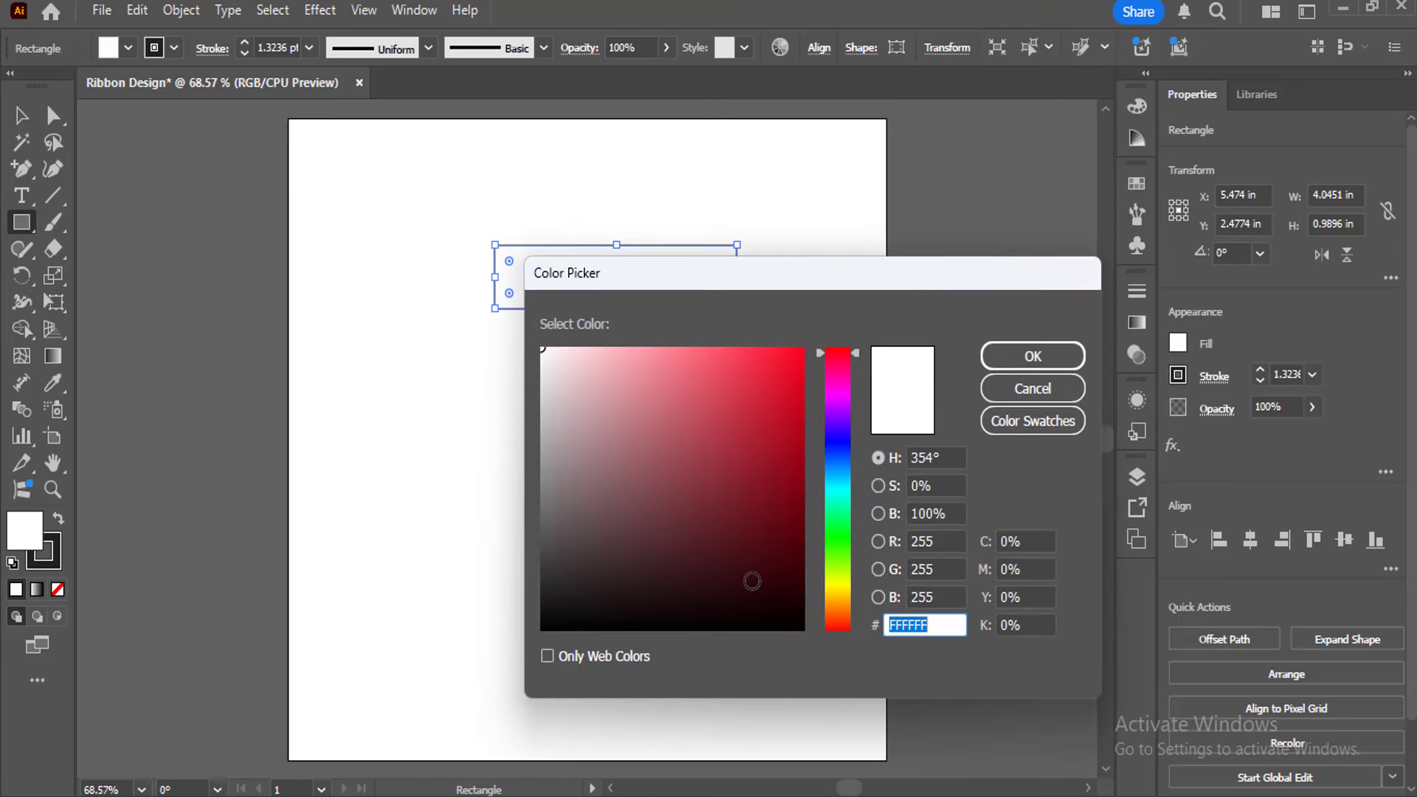
click(844, 573)
mouse_move(844, 584)
mouse_down()
mouse_move(844, 612)
mouse_move(842, 347)
mouse_move(802, 347)
mouse_up()
click(792, 355)
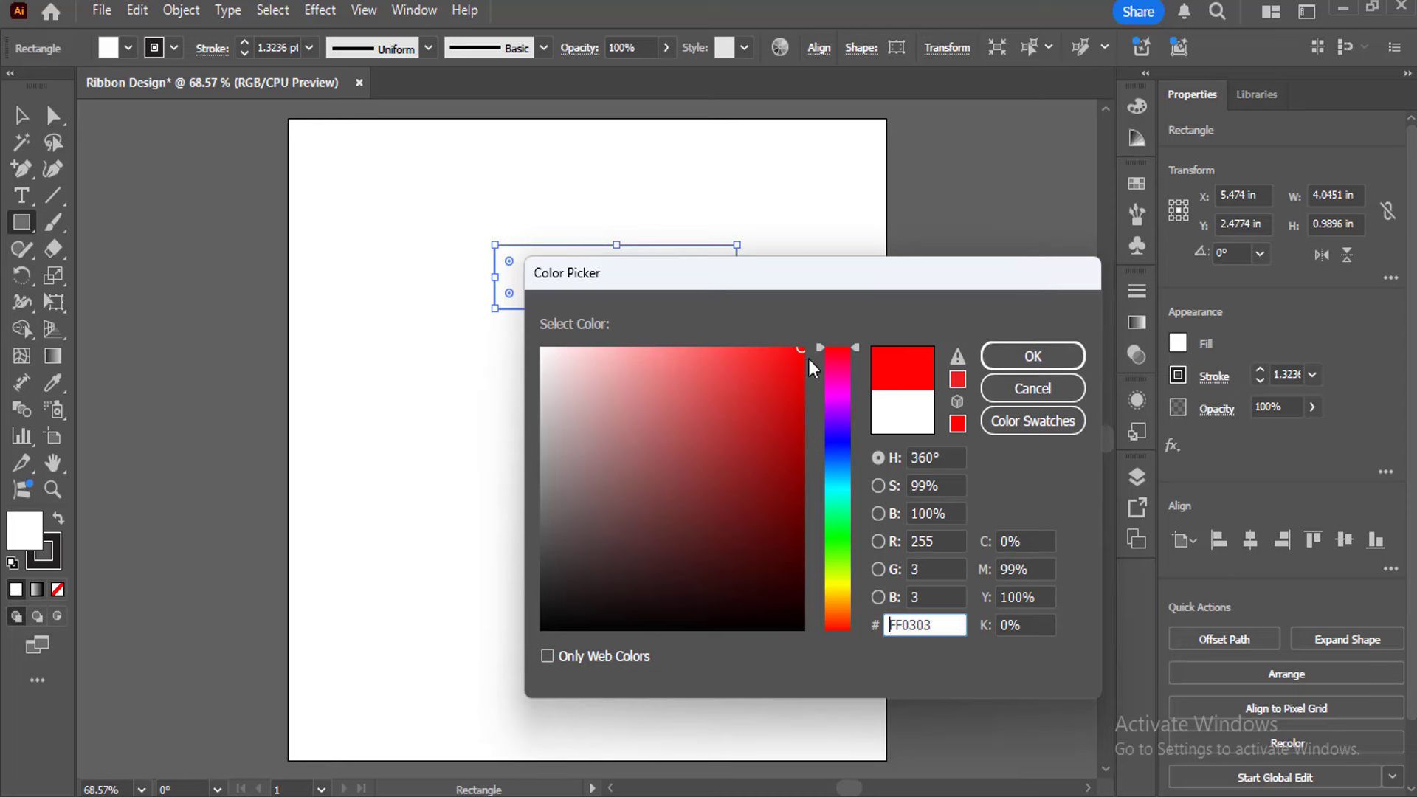
click(798, 364)
click(1008, 357)
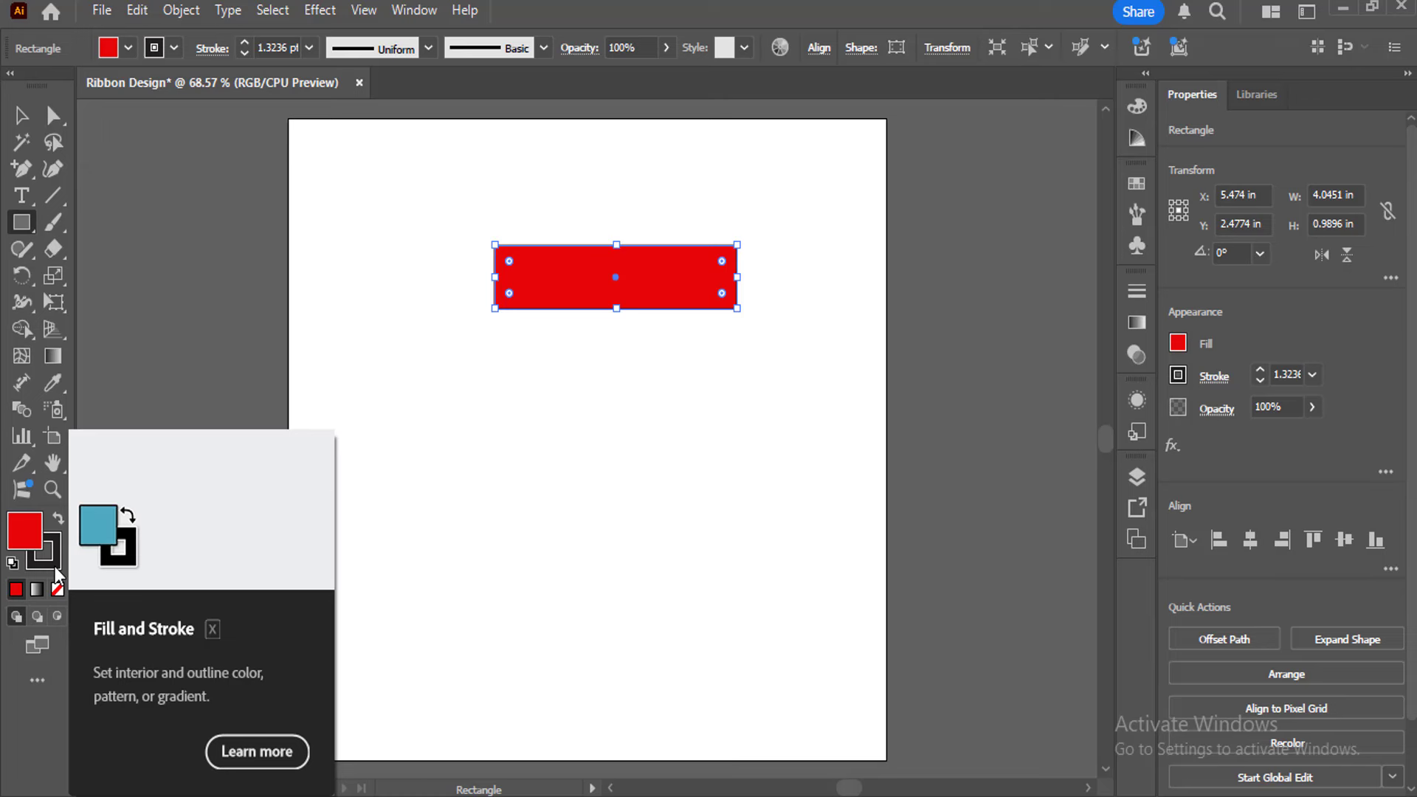
Remove the red rectangle's stroke and shift the rectangle about 0.13 in to the left
click(55, 567)
click(57, 591)
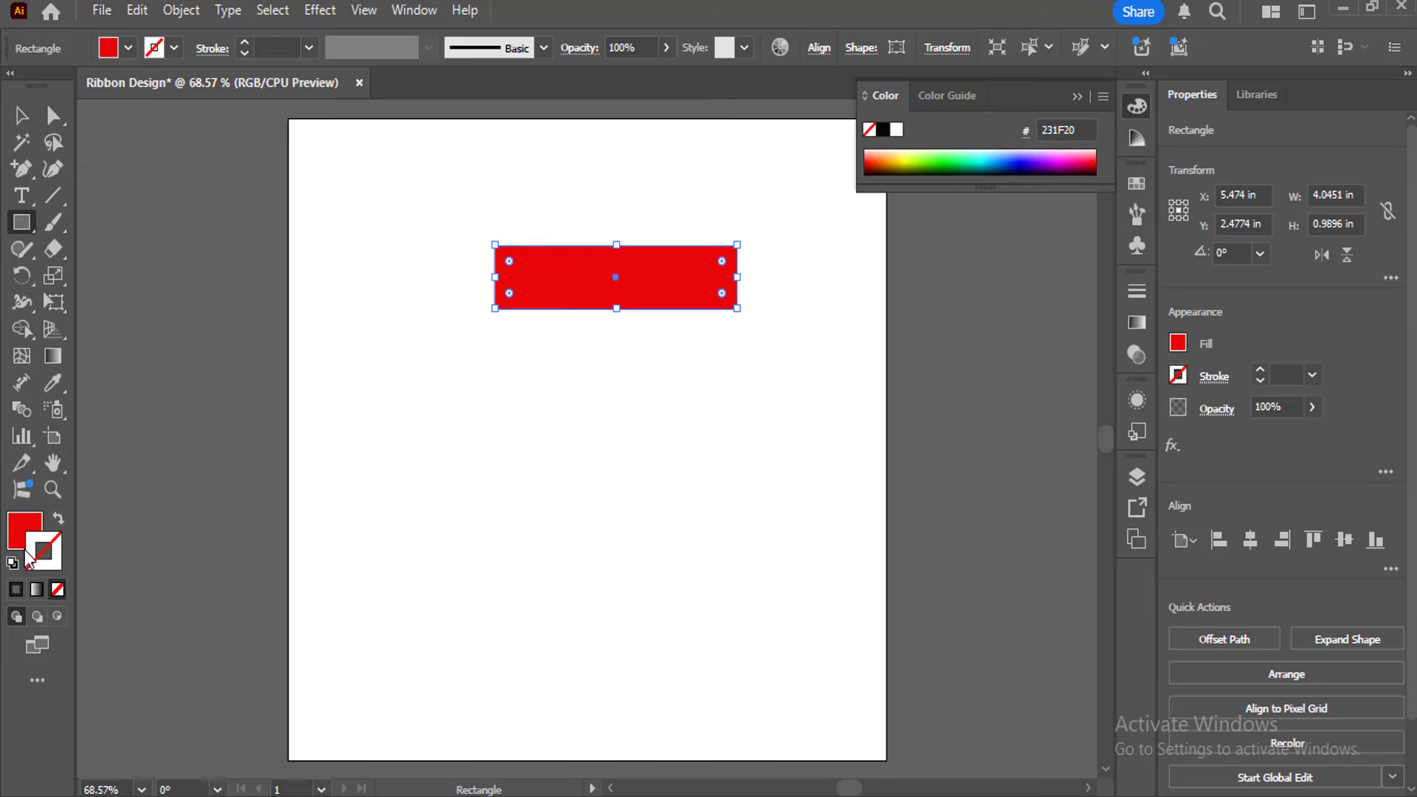
click(22, 544)
click(21, 115)
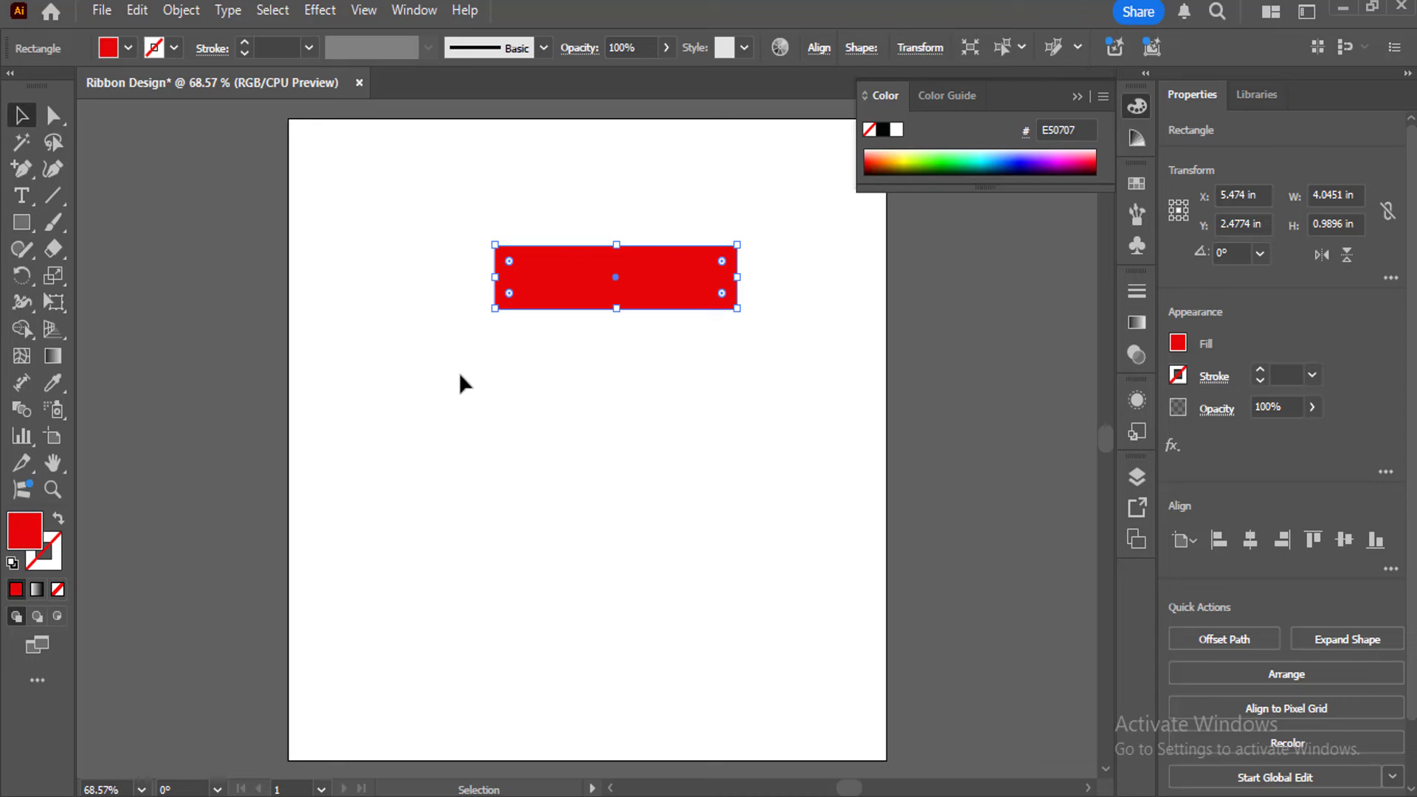
drag(618, 285, 609, 285)
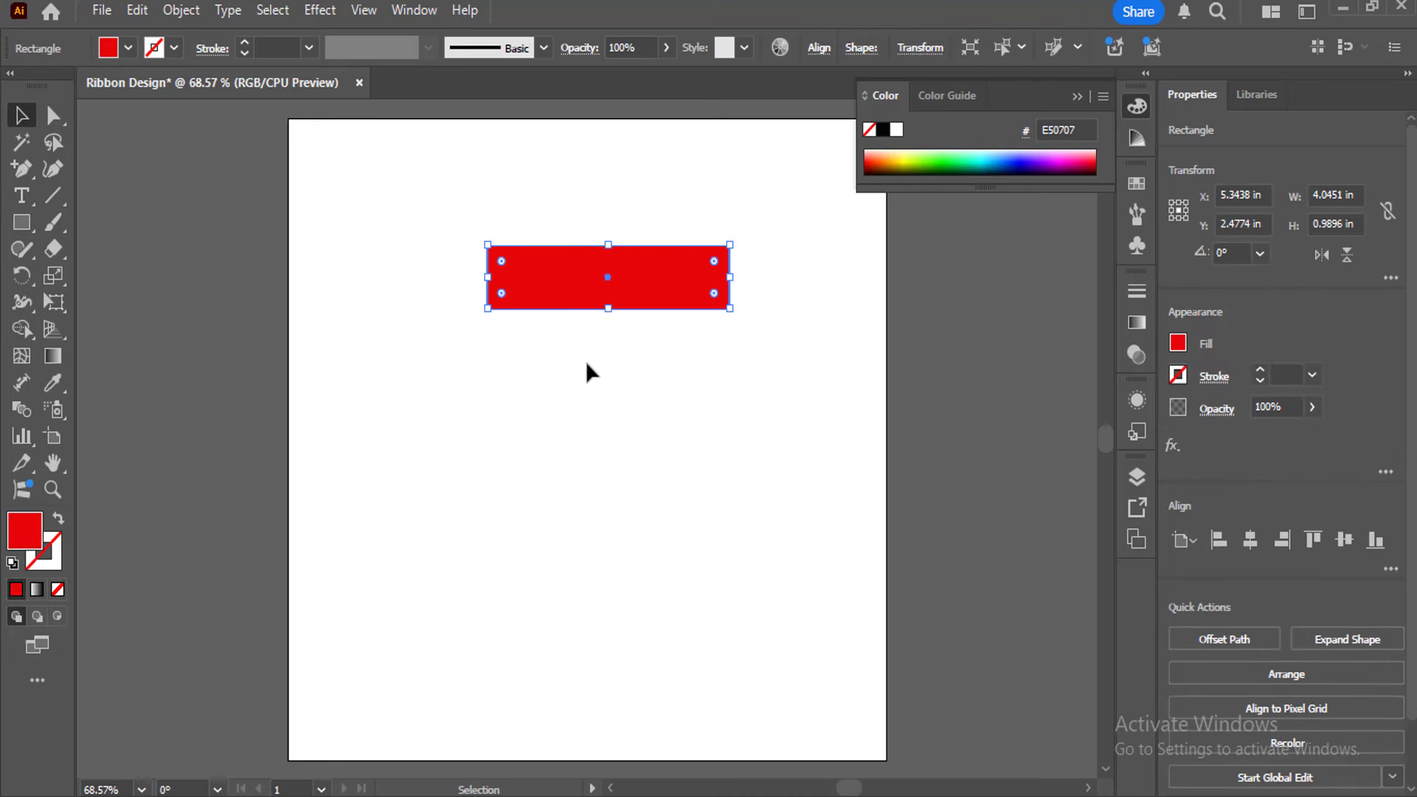
Draw a closed triangle about 0.38 in wide and 0.59 in tall with the Pen tool, starting at the red rectangle's lower-left corner
key(ctrl+plus)
key(ctrl+plus)
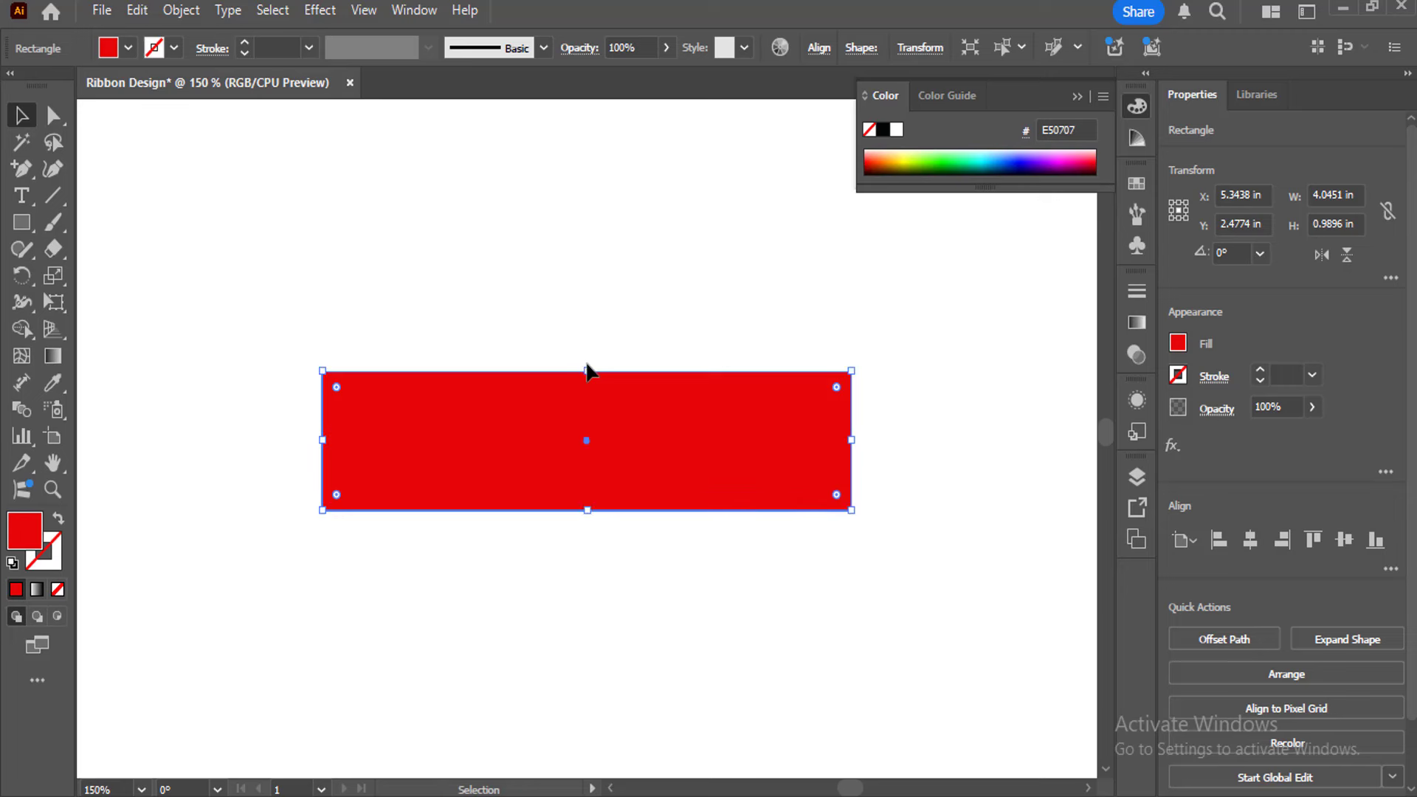
scroll(318, 451, down, 3)
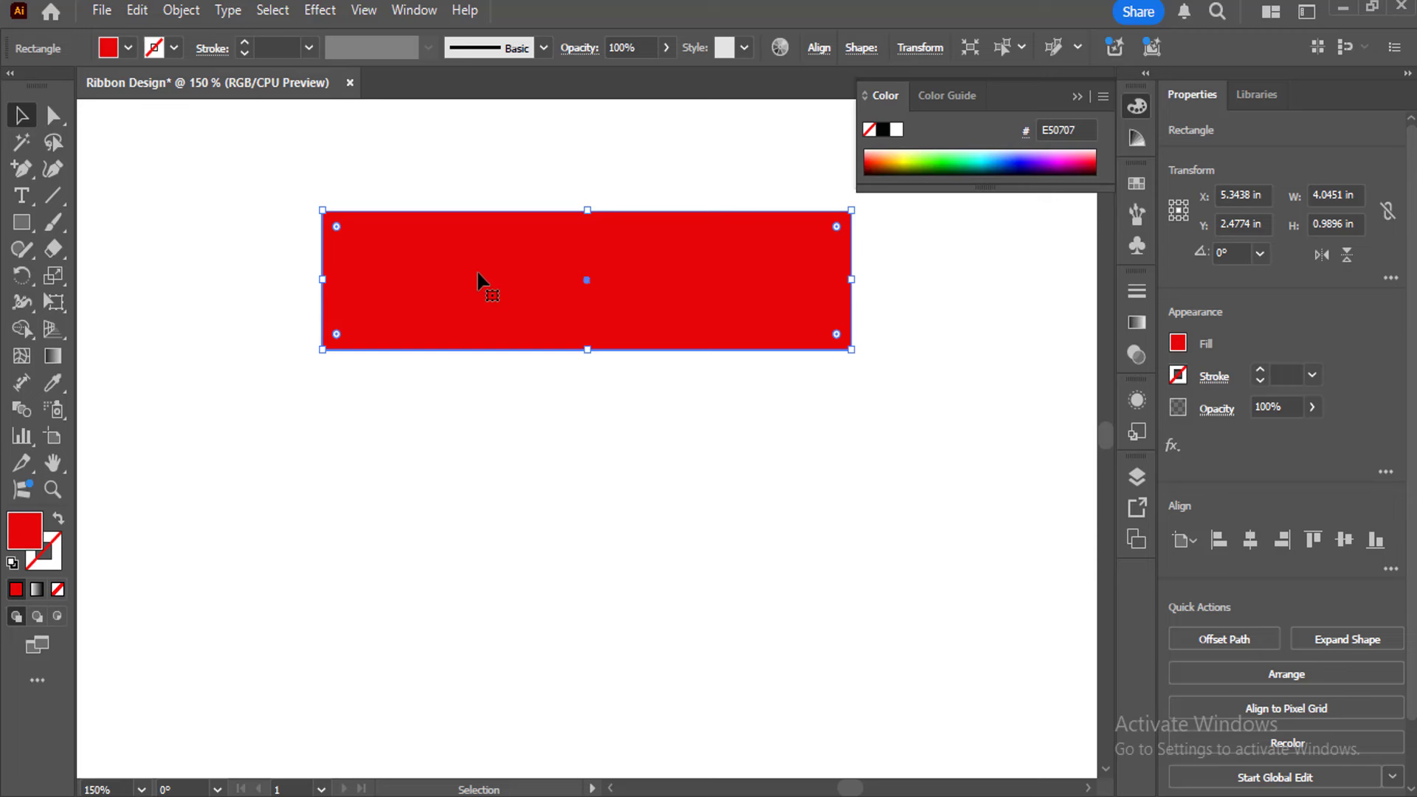
key(ctrl+shift+a)
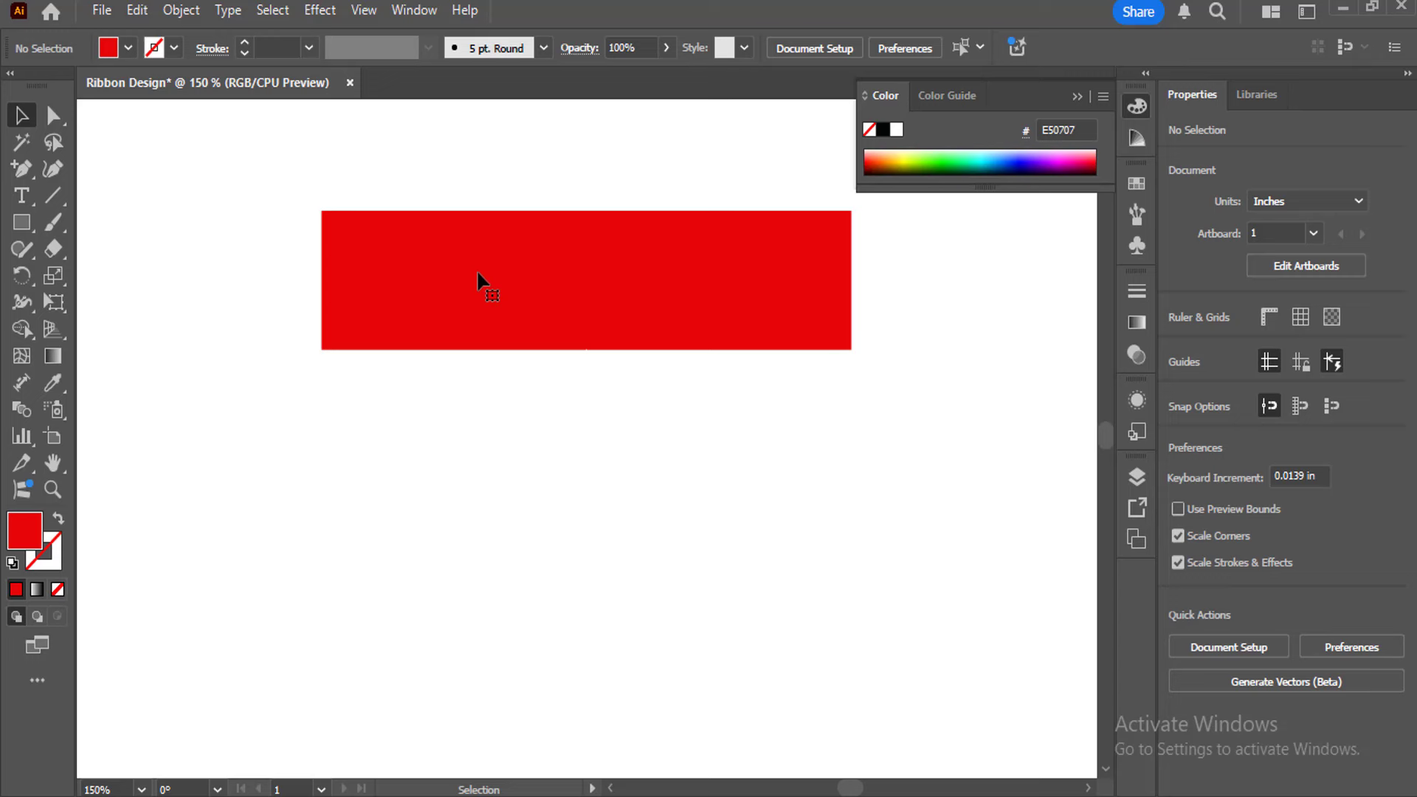
click(22, 169)
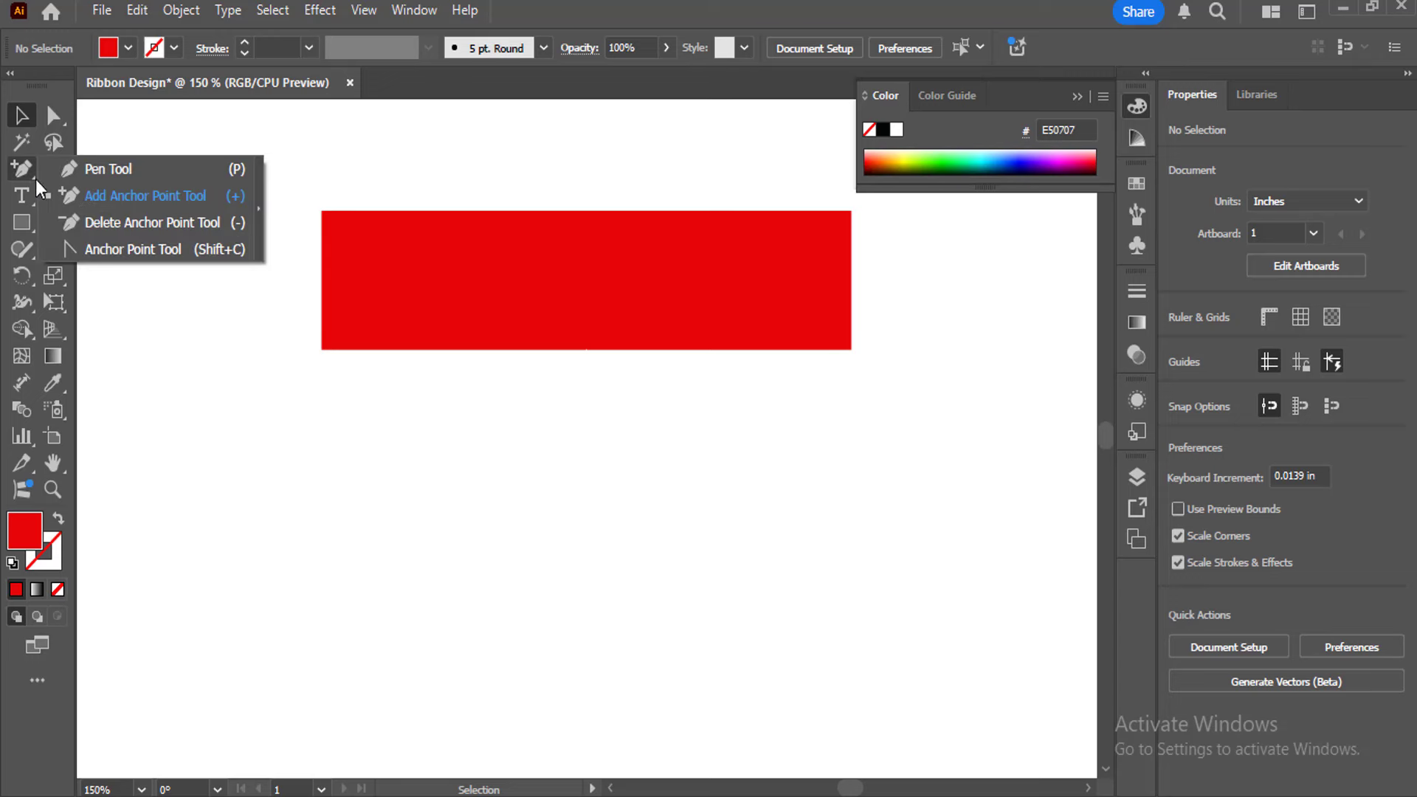
click(103, 169)
click(321, 349)
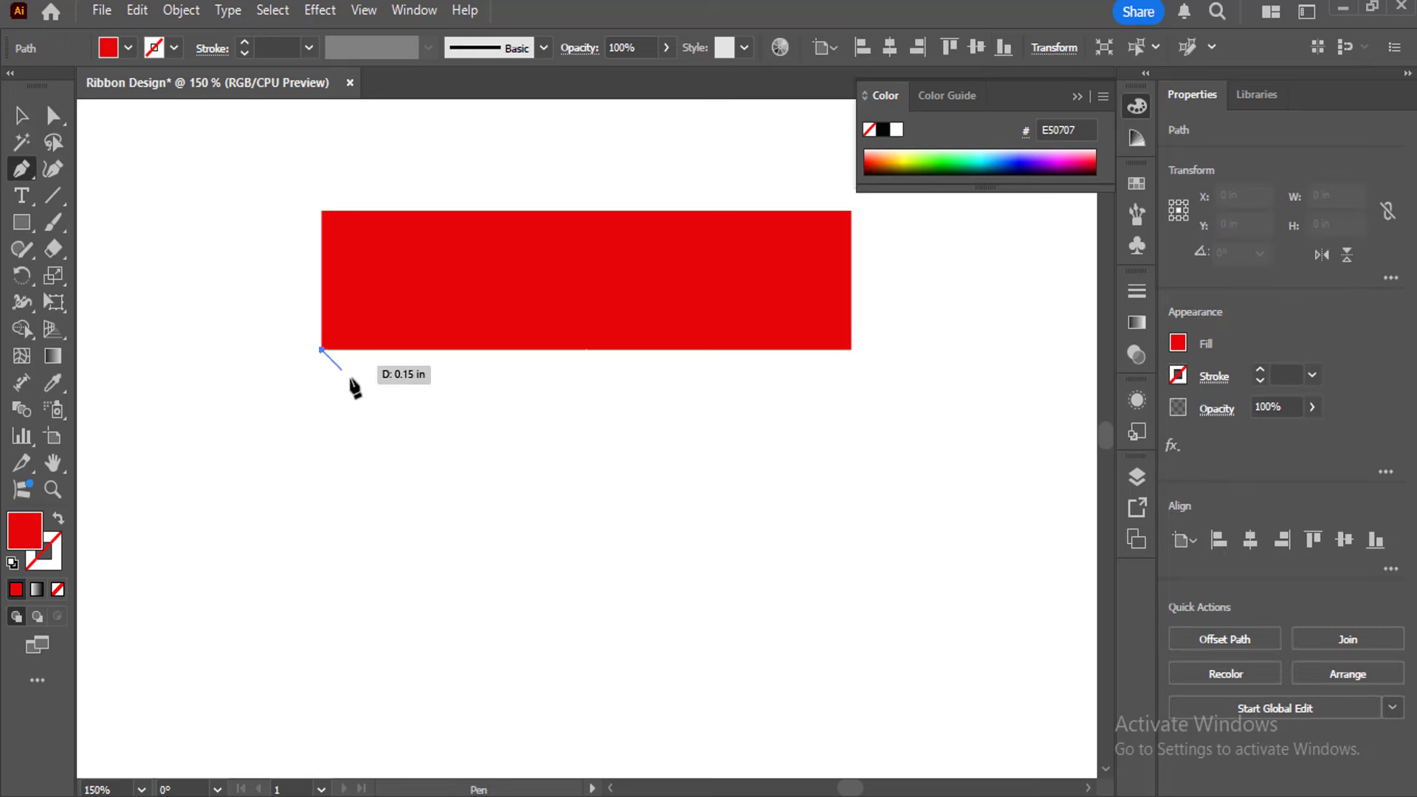
click(371, 397)
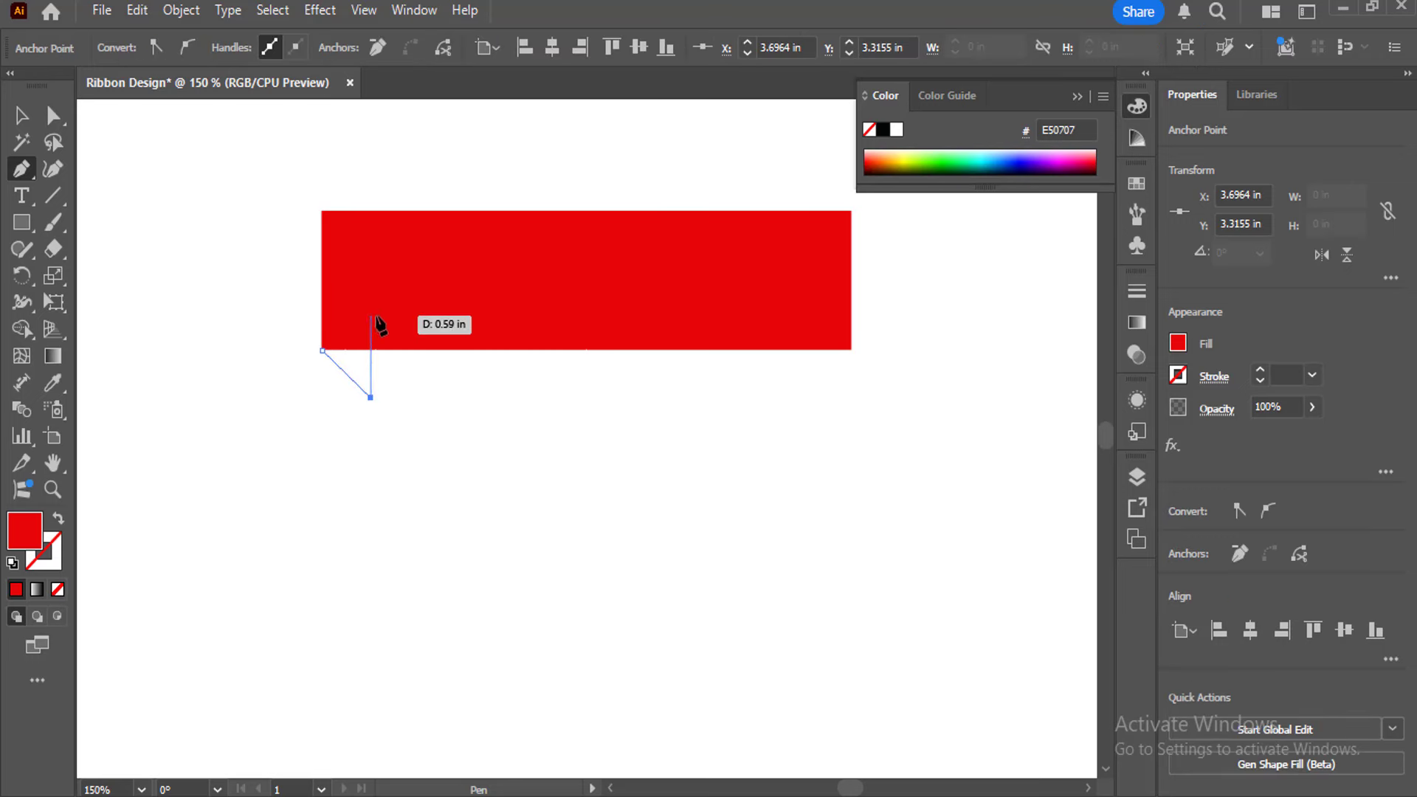
click(372, 316)
click(321, 349)
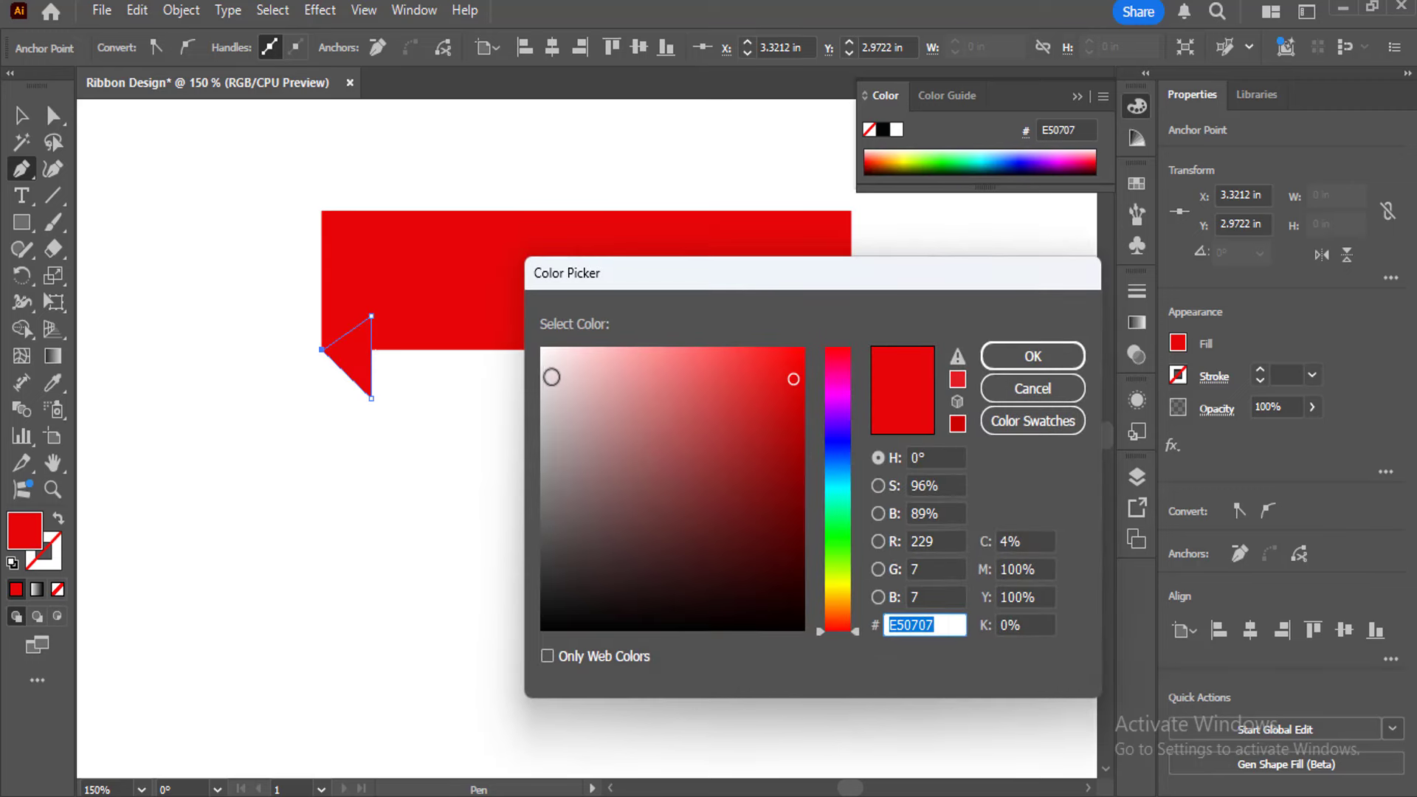
Fill the triangle with grey AFACAC and send it to the back, behind the red rectangle
drag(552, 376, 547, 435)
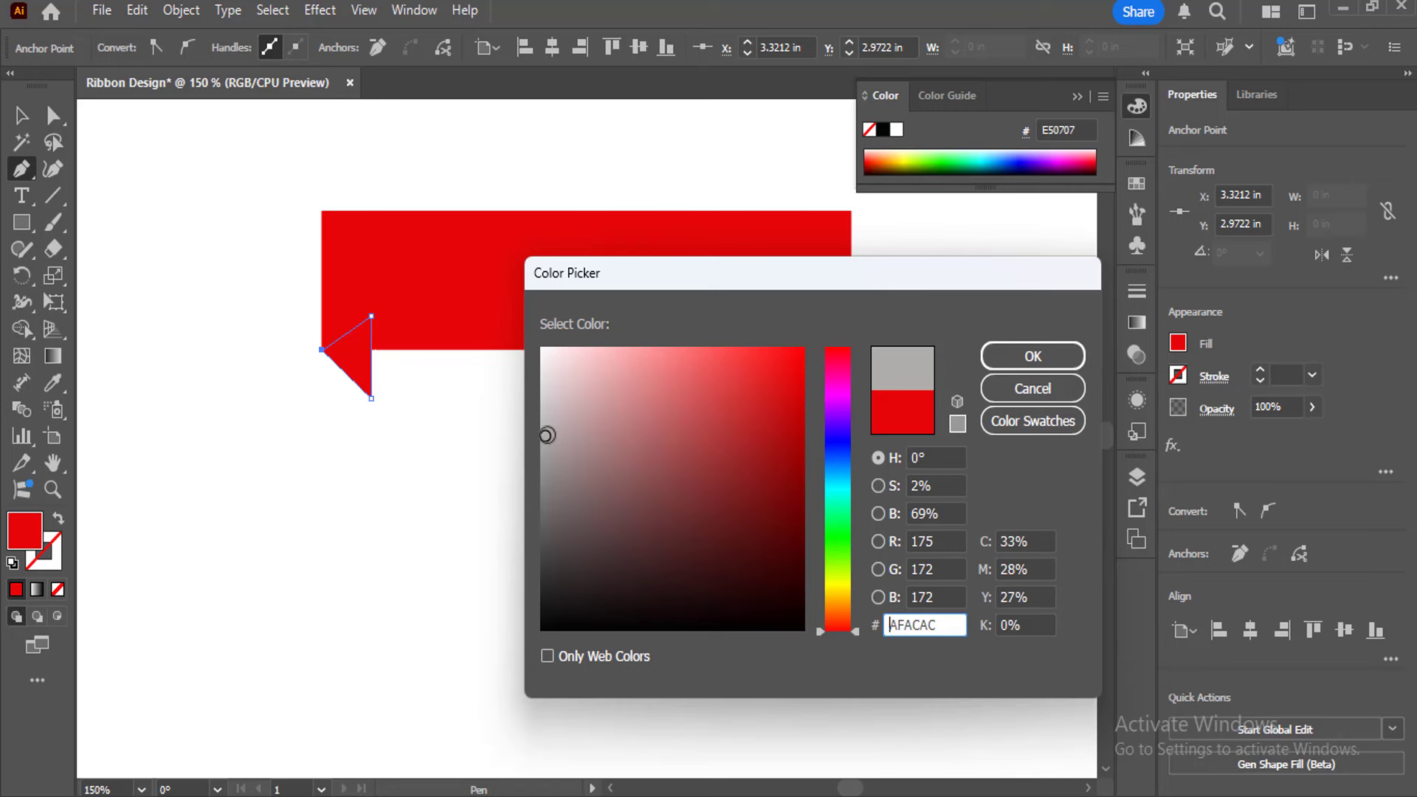
click(1030, 358)
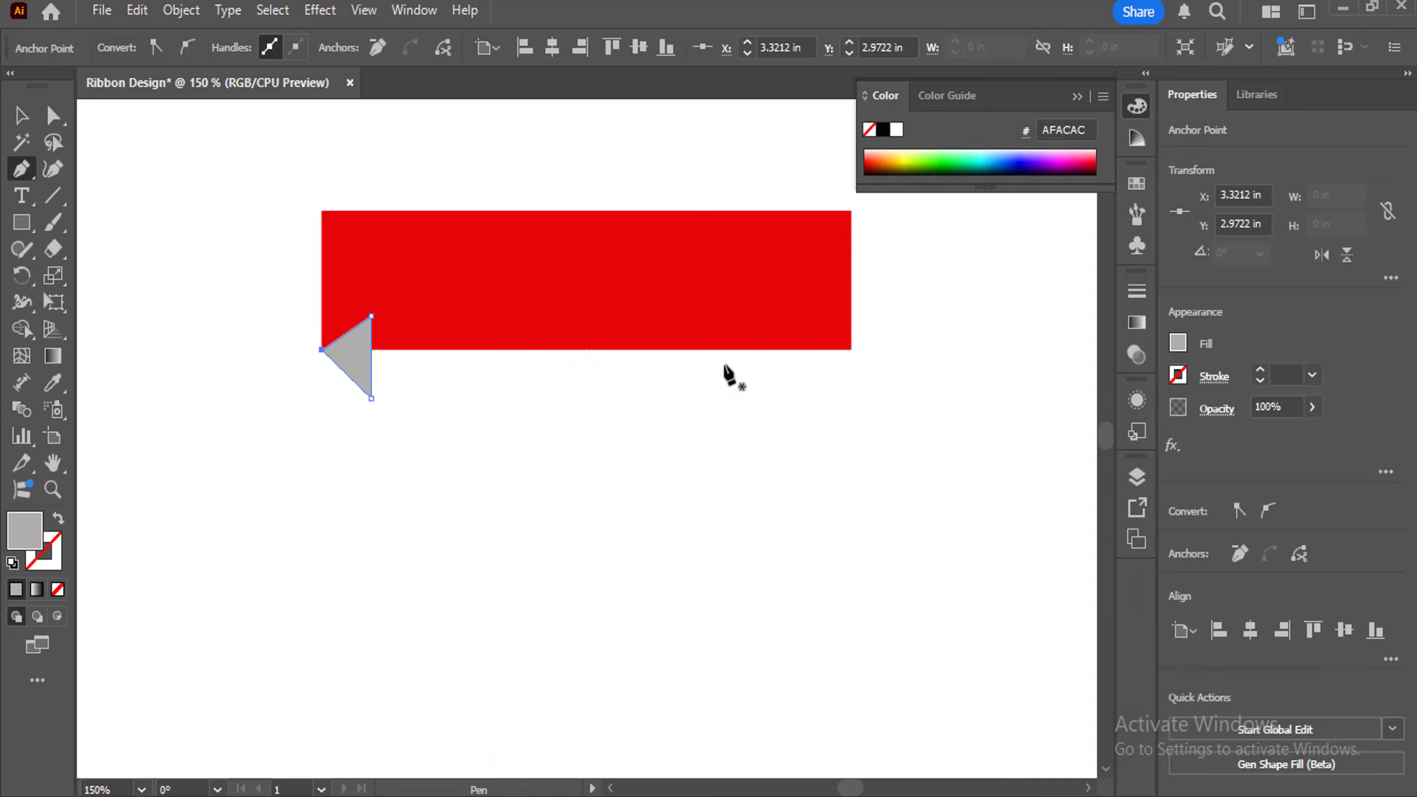
click(21, 116)
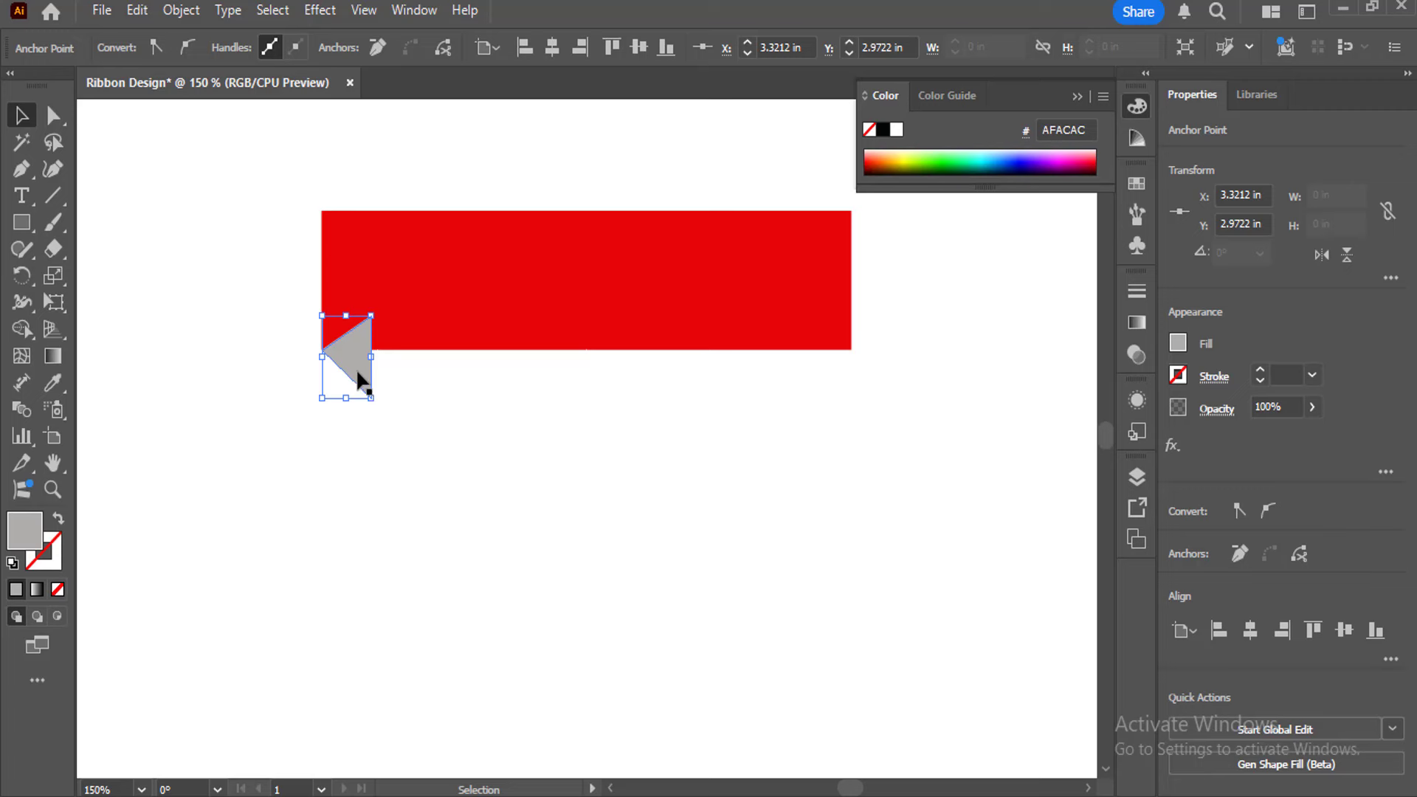
right_click(350, 359)
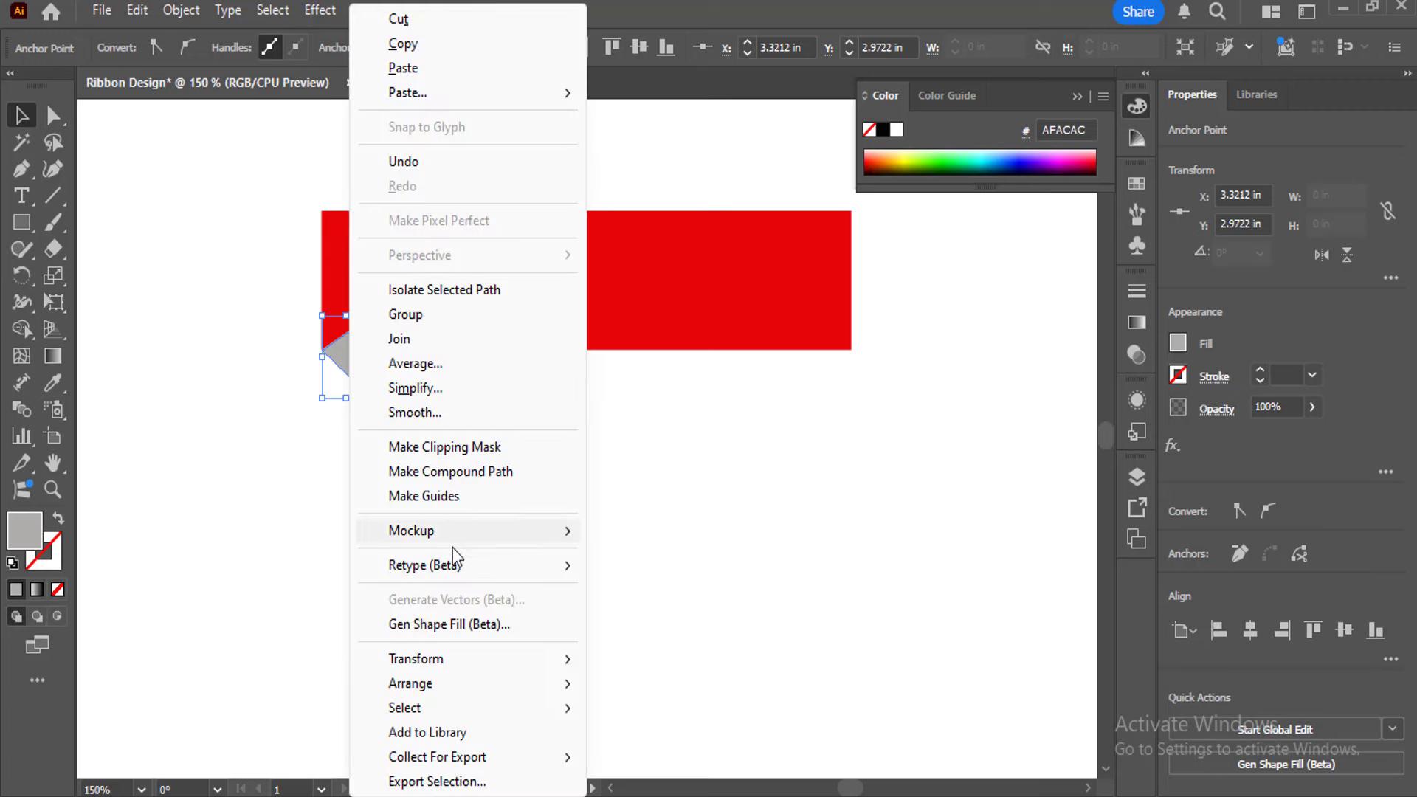
mouse_move(406, 688)
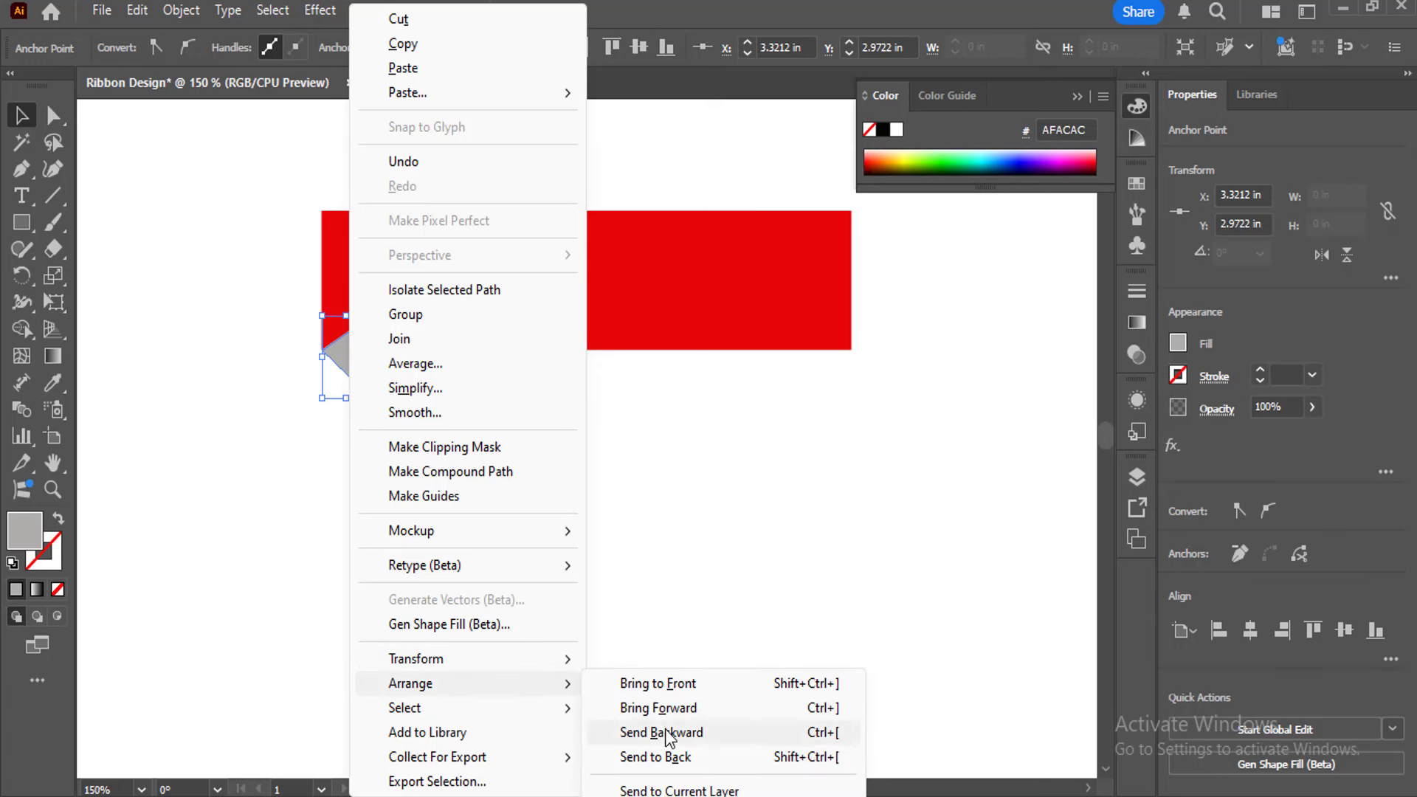
click(668, 758)
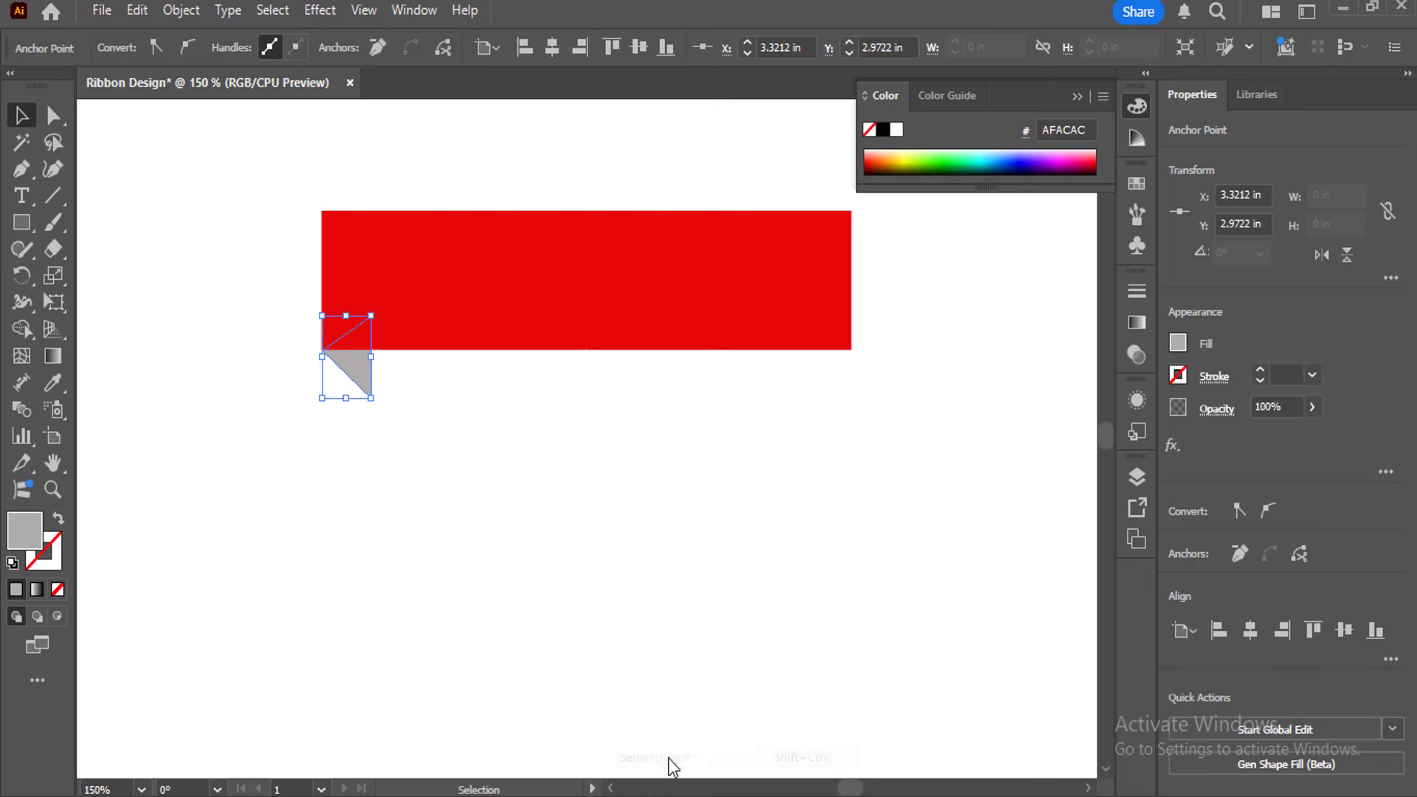
click(546, 517)
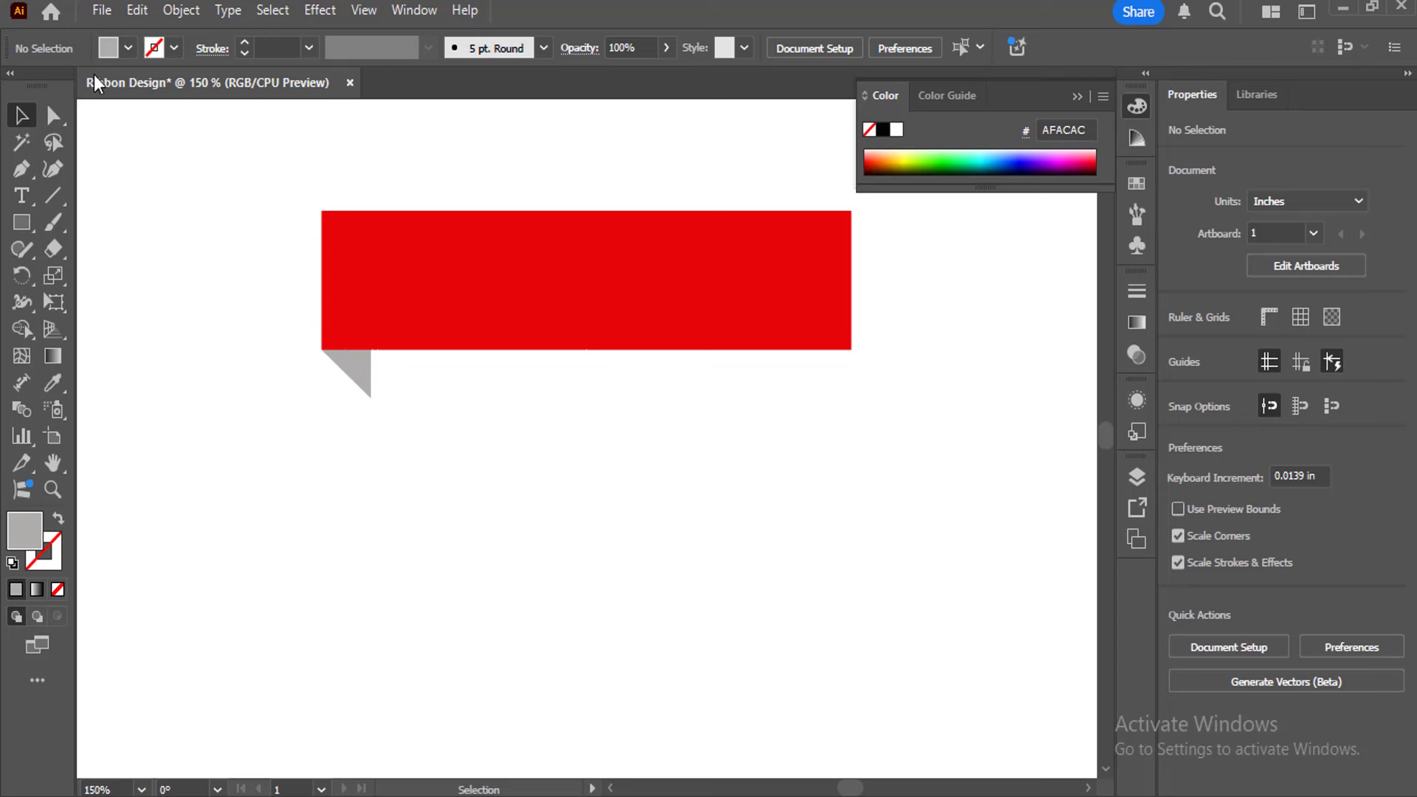
Draw a rectangle about 1.15 by 0.84 in over the red banner's lower-left corner, ending at the triangle's tip, and fill it with dark red 960505
click(22, 223)
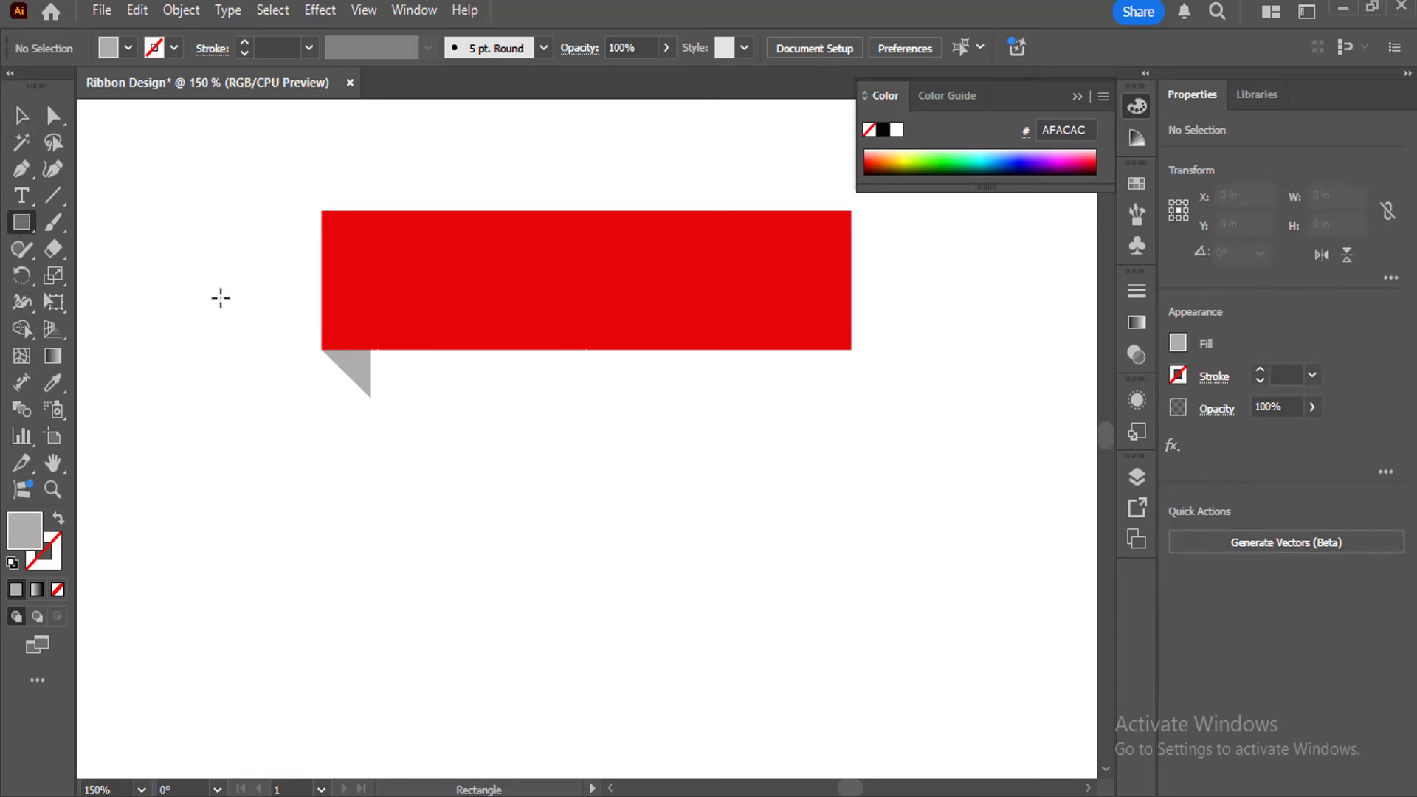
drag(220, 282, 372, 397)
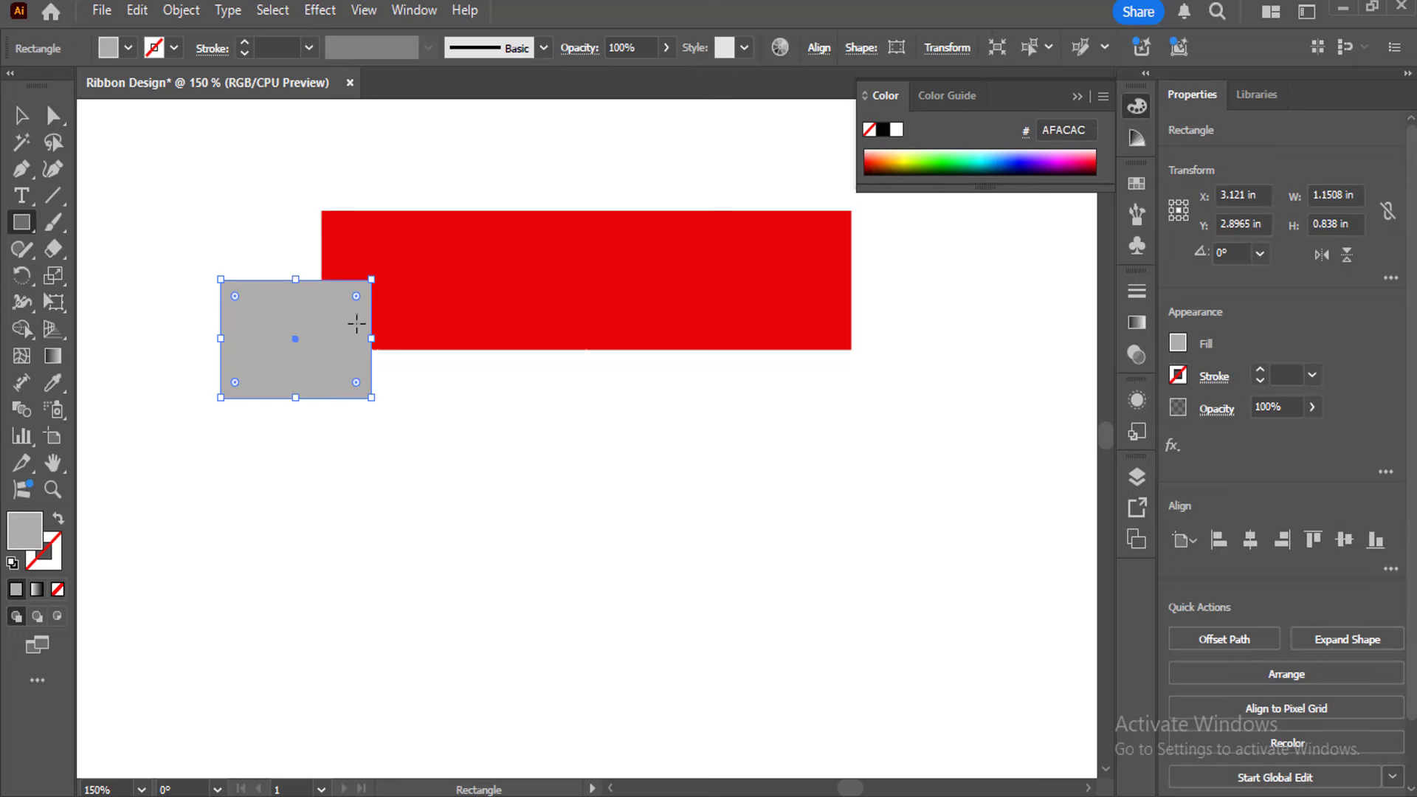
double_click(37, 529)
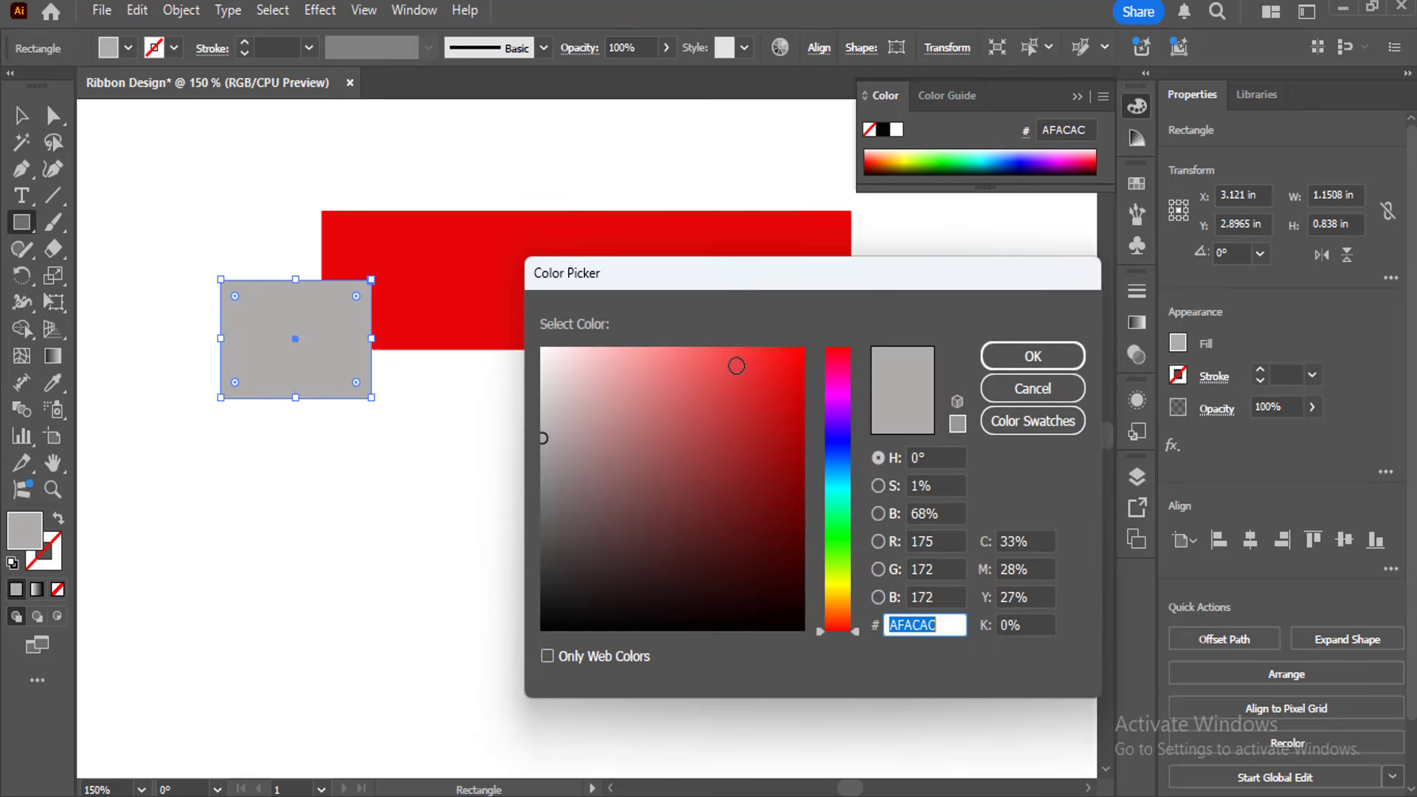
drag(791, 441, 797, 464)
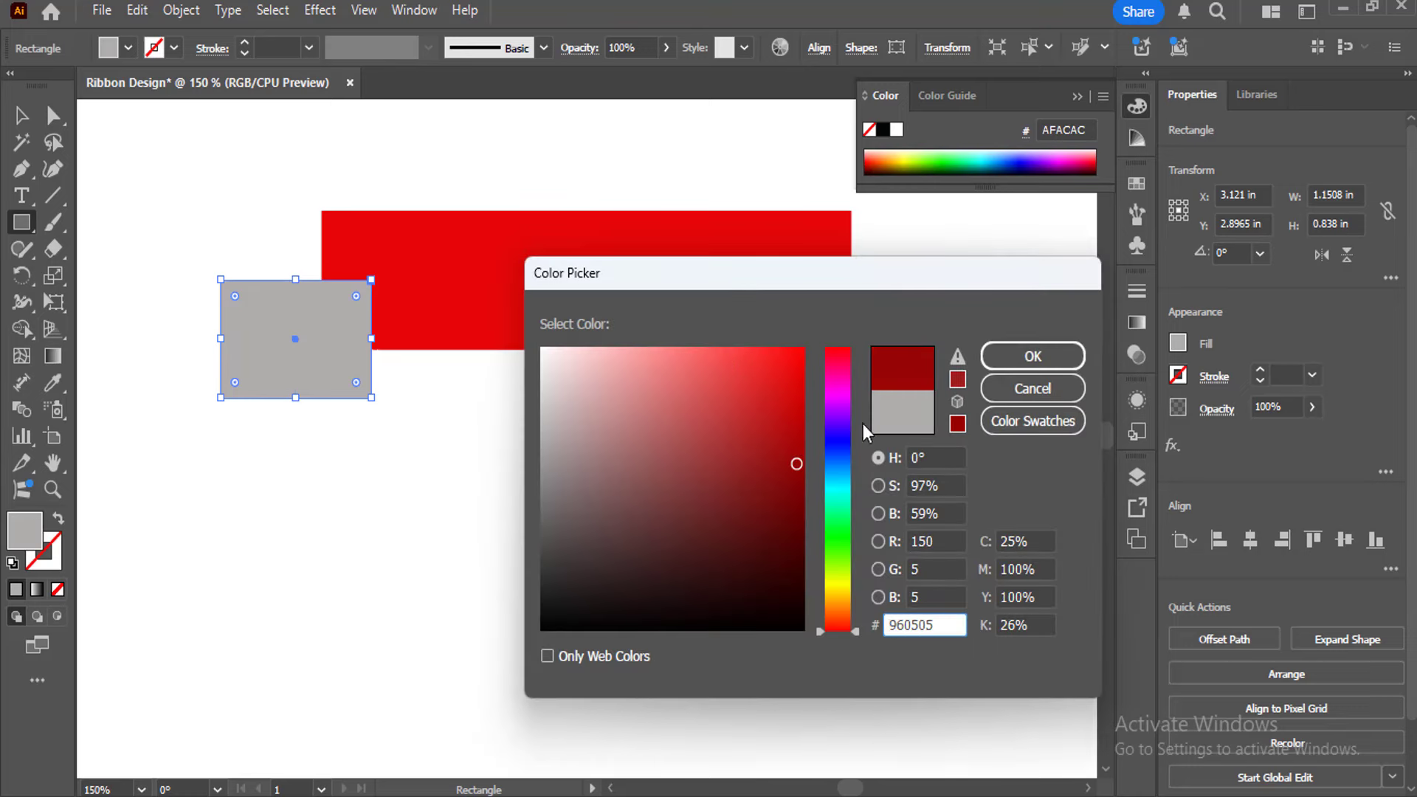
click(1033, 356)
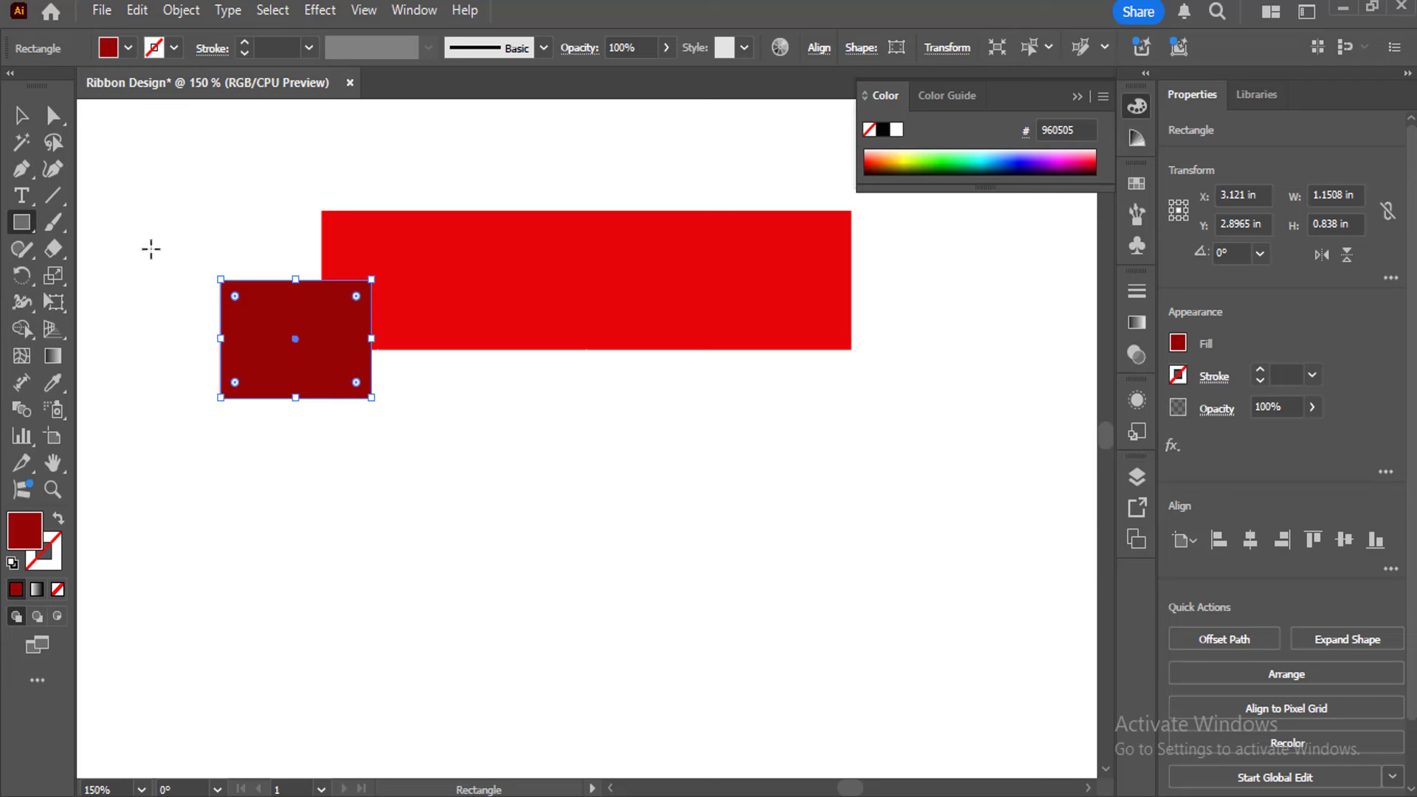
Send the dark red rectangle to the back, behind the red banner and the grey triangle
click(22, 115)
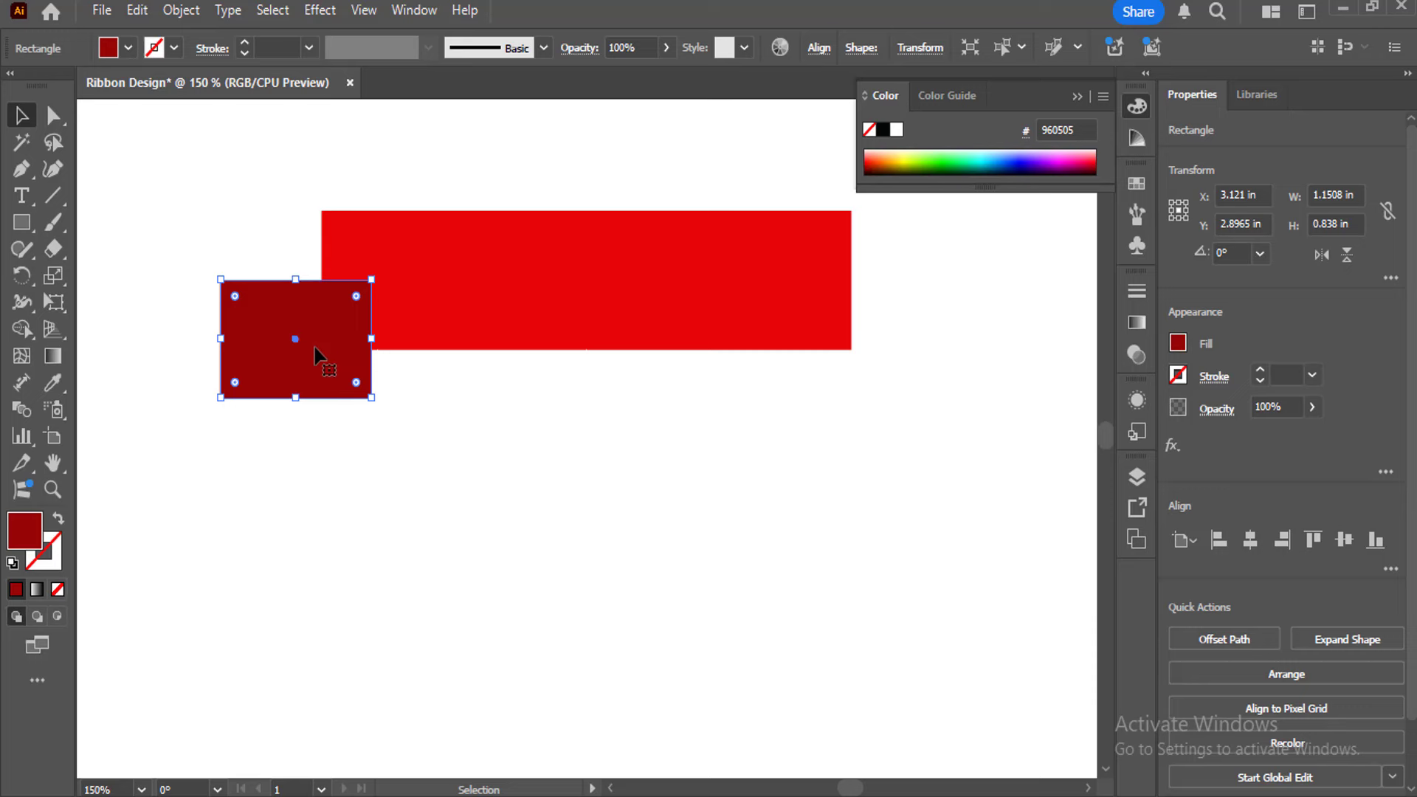
right_click(320, 346)
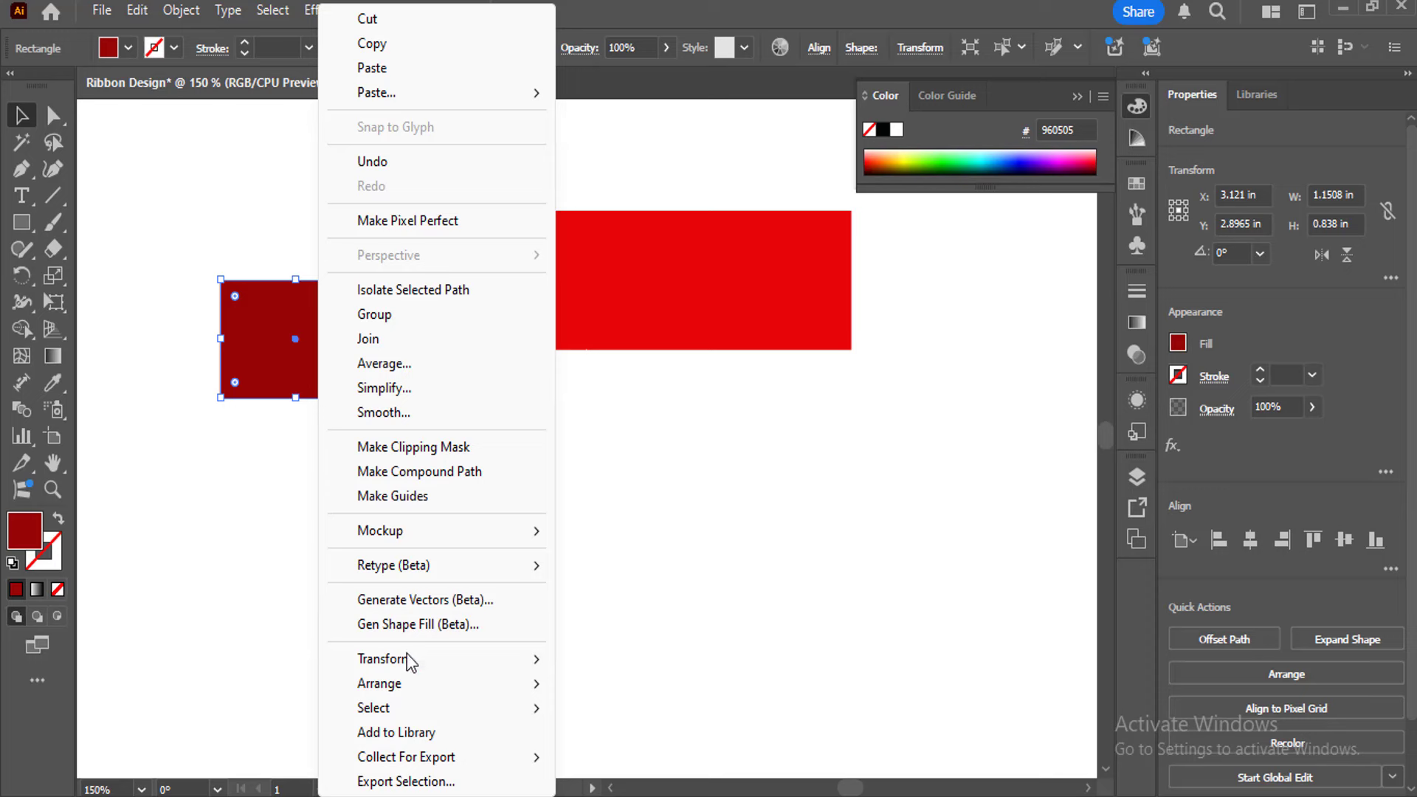
mouse_move(397, 686)
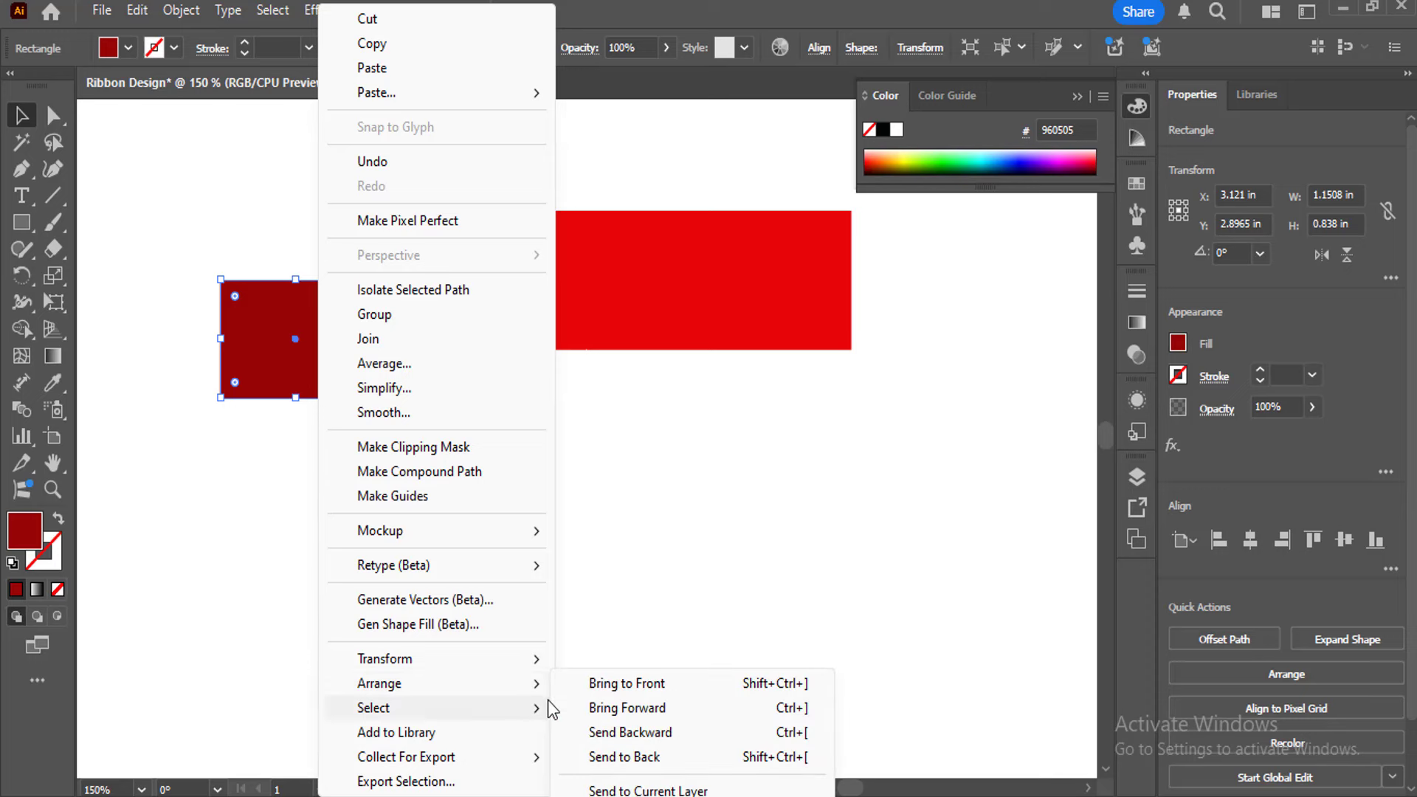
click(640, 760)
click(518, 563)
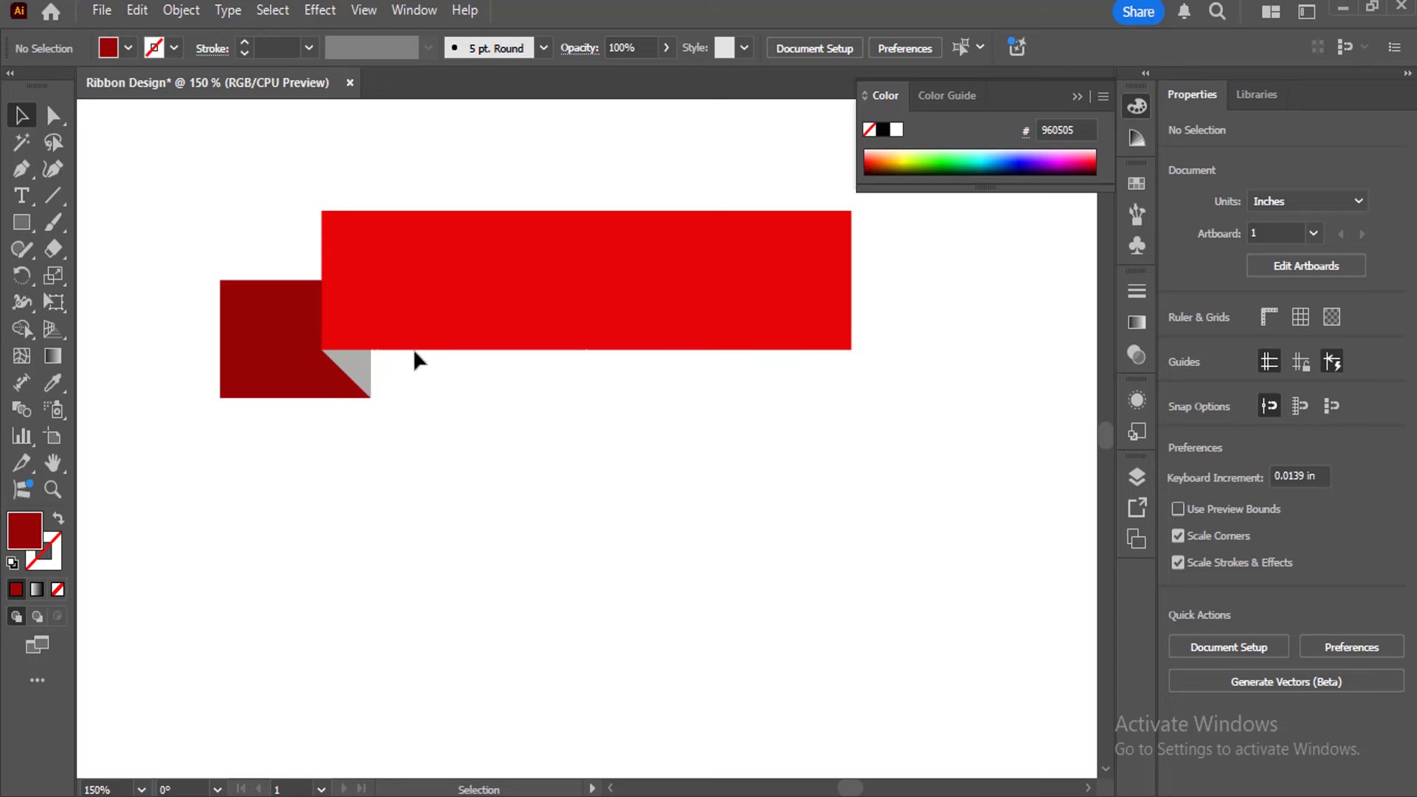
Add an anchor point midway on the dark red rectangle's left edge and move it about 0.4 in inward to form a V-shaped notch
click(347, 380)
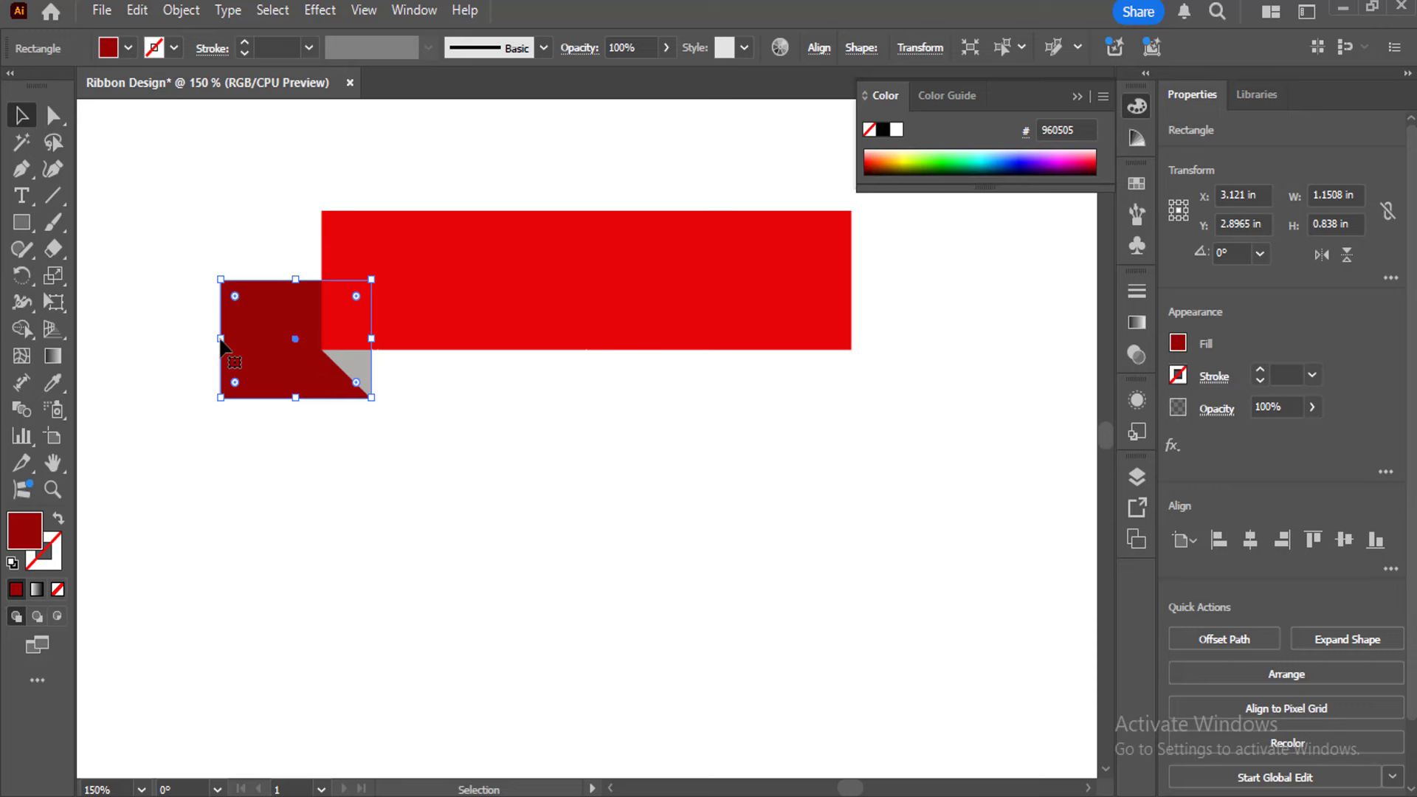
click(21, 169)
click(86, 198)
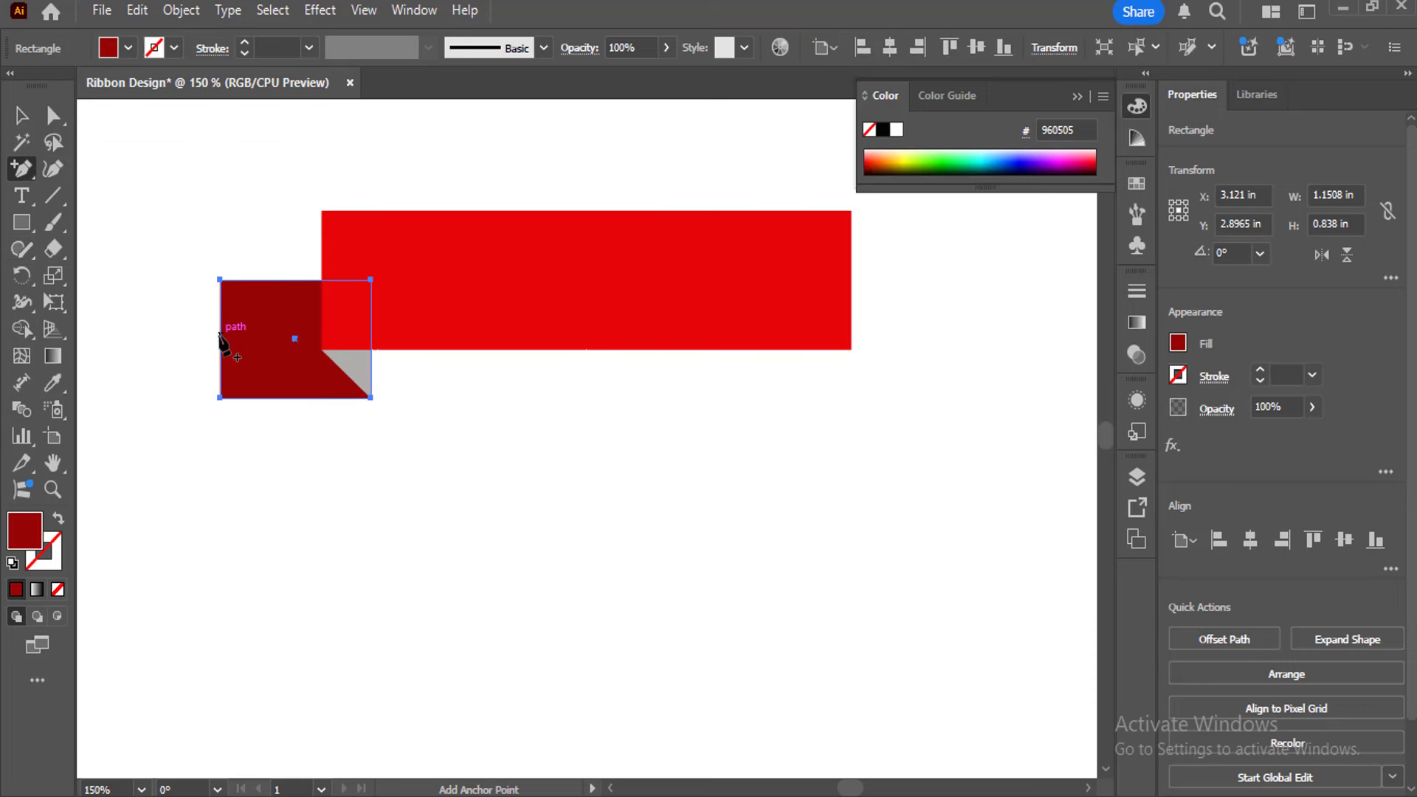
click(220, 339)
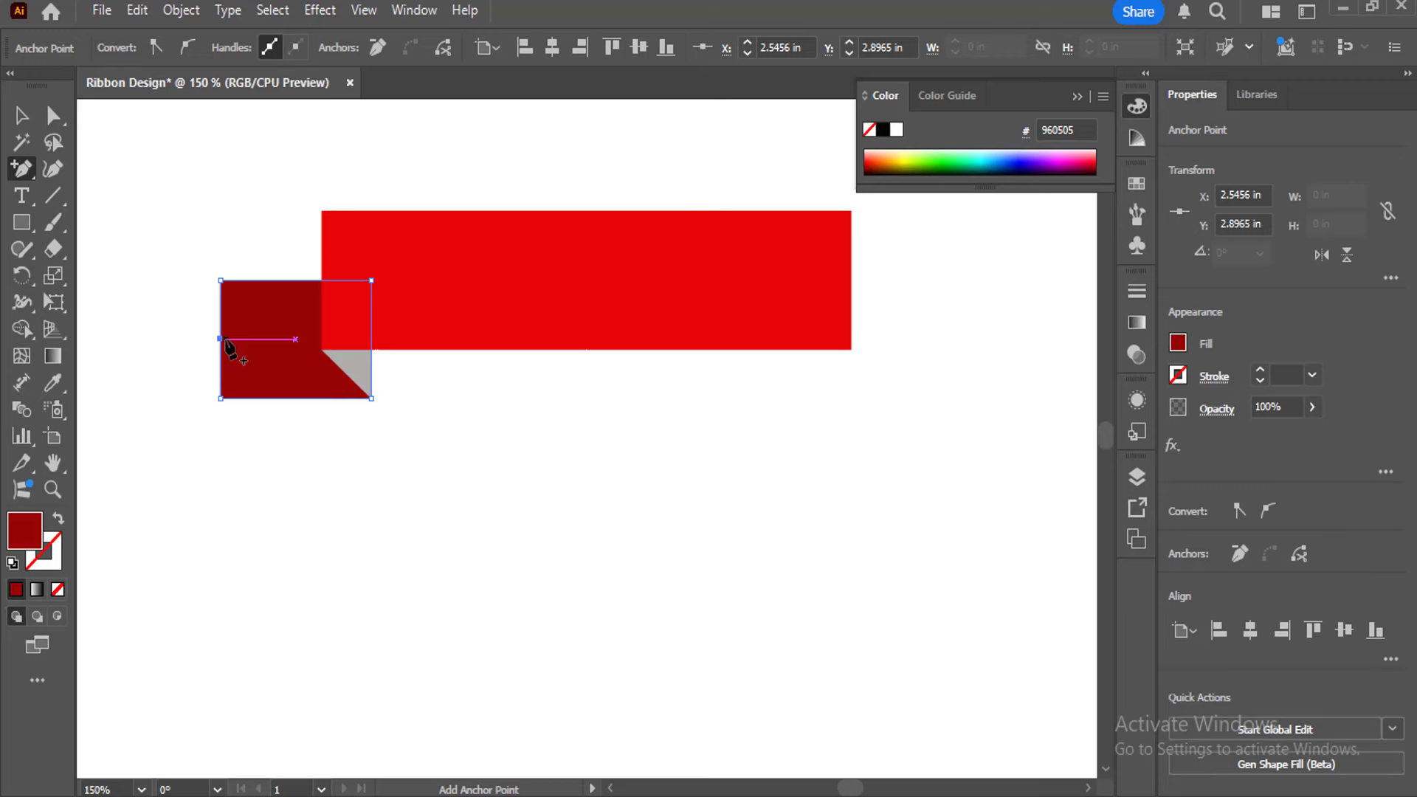
click(53, 116)
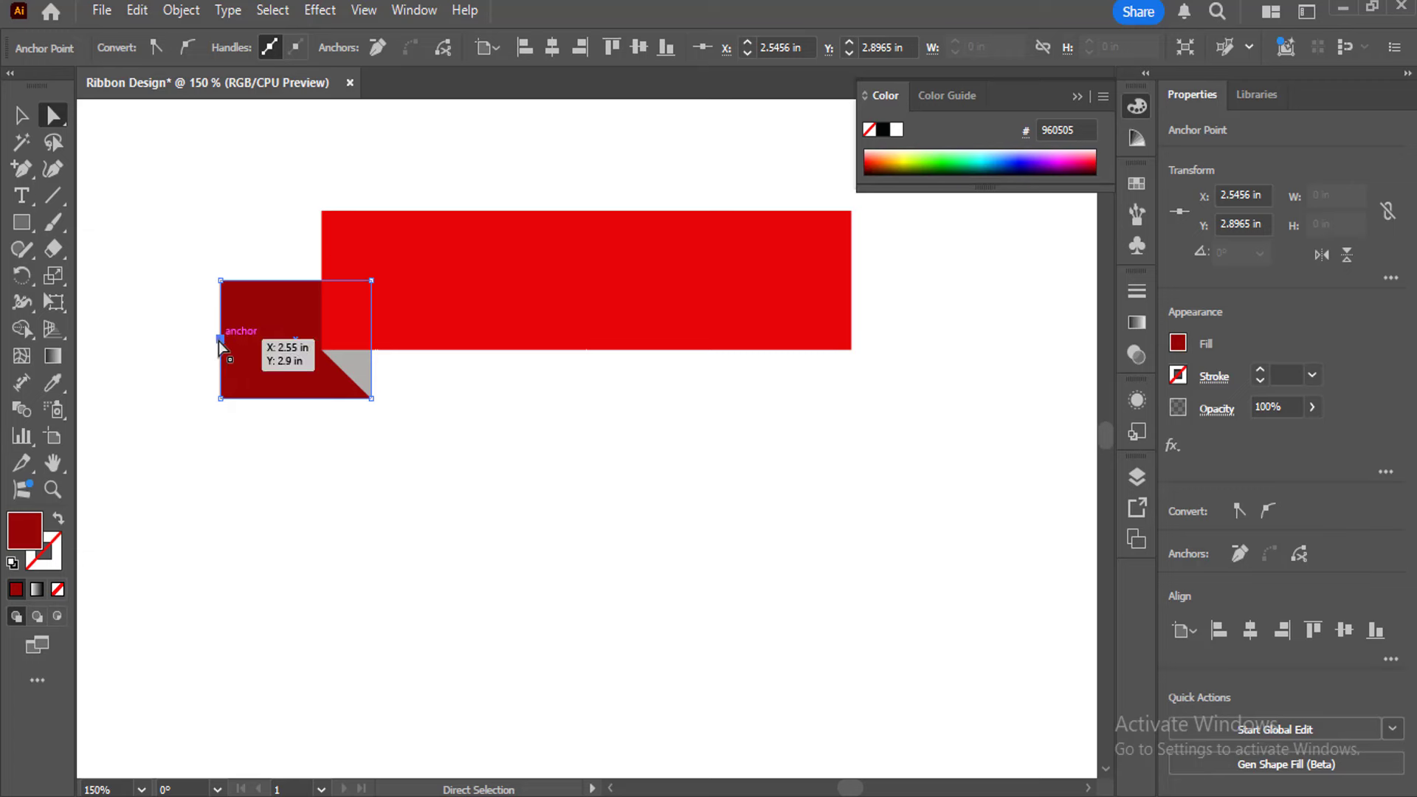
drag(219, 341, 272, 341)
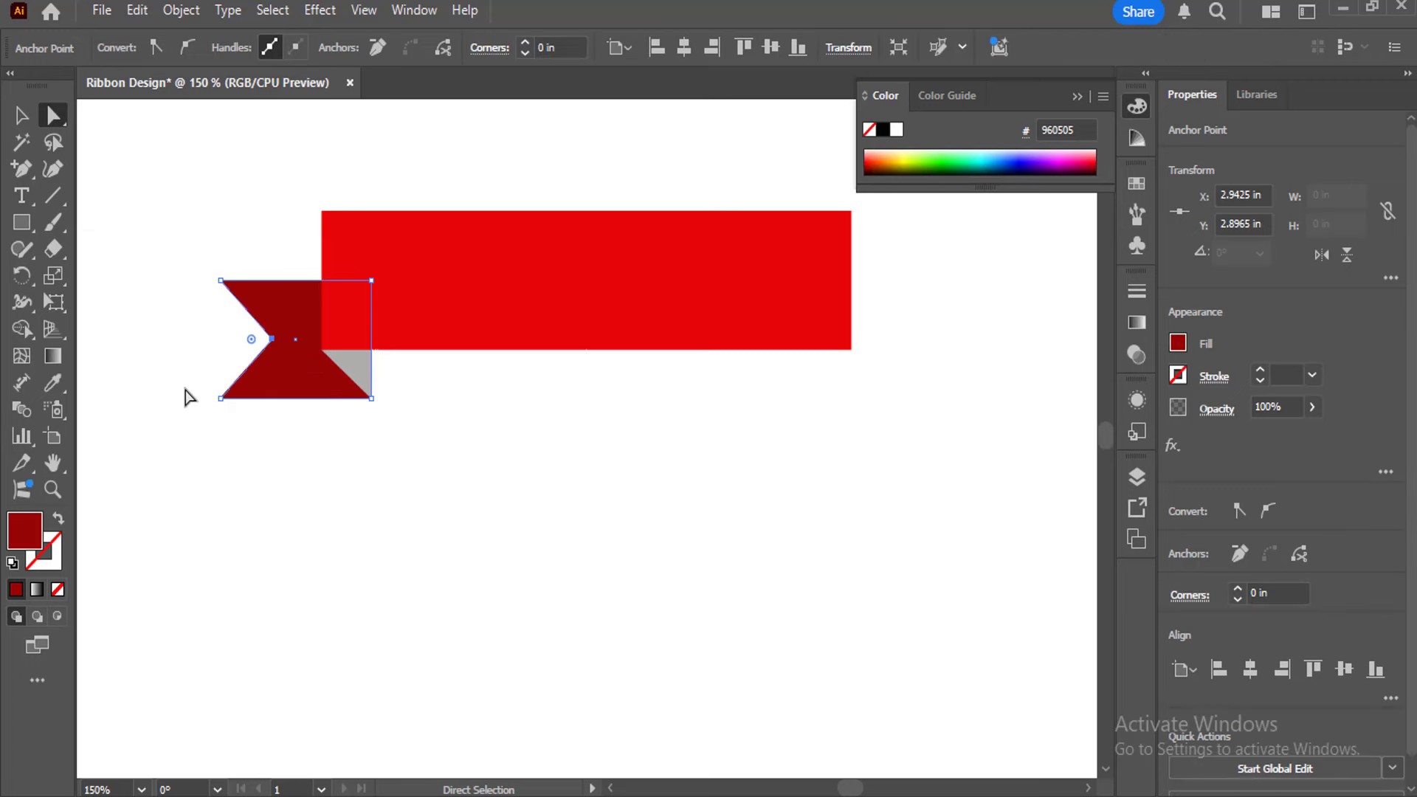
click(21, 116)
click(181, 189)
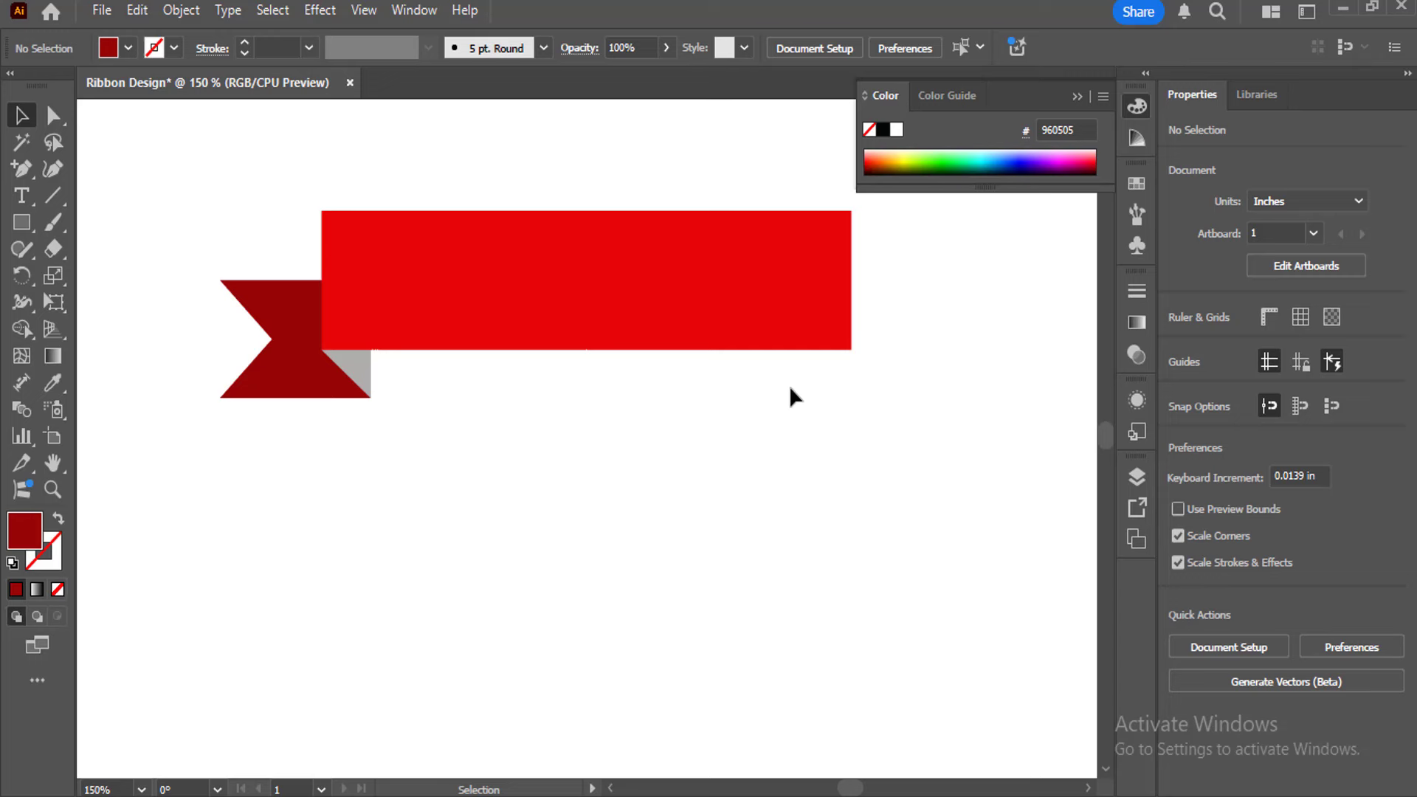
Group the notched tail with the grey triangle and create a reflected copy of the group across the vertical axis
drag(394, 375, 299, 415)
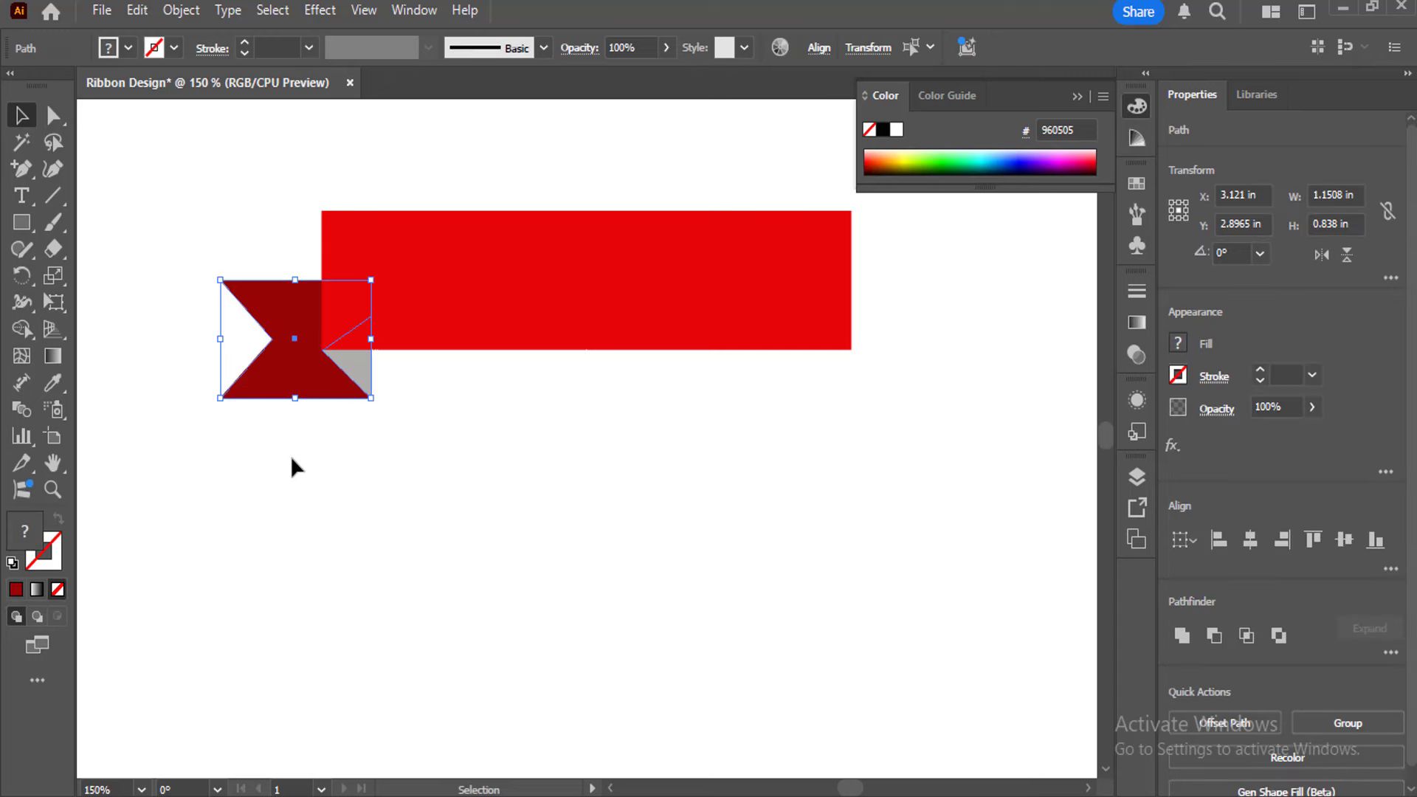
key(ctrl+g)
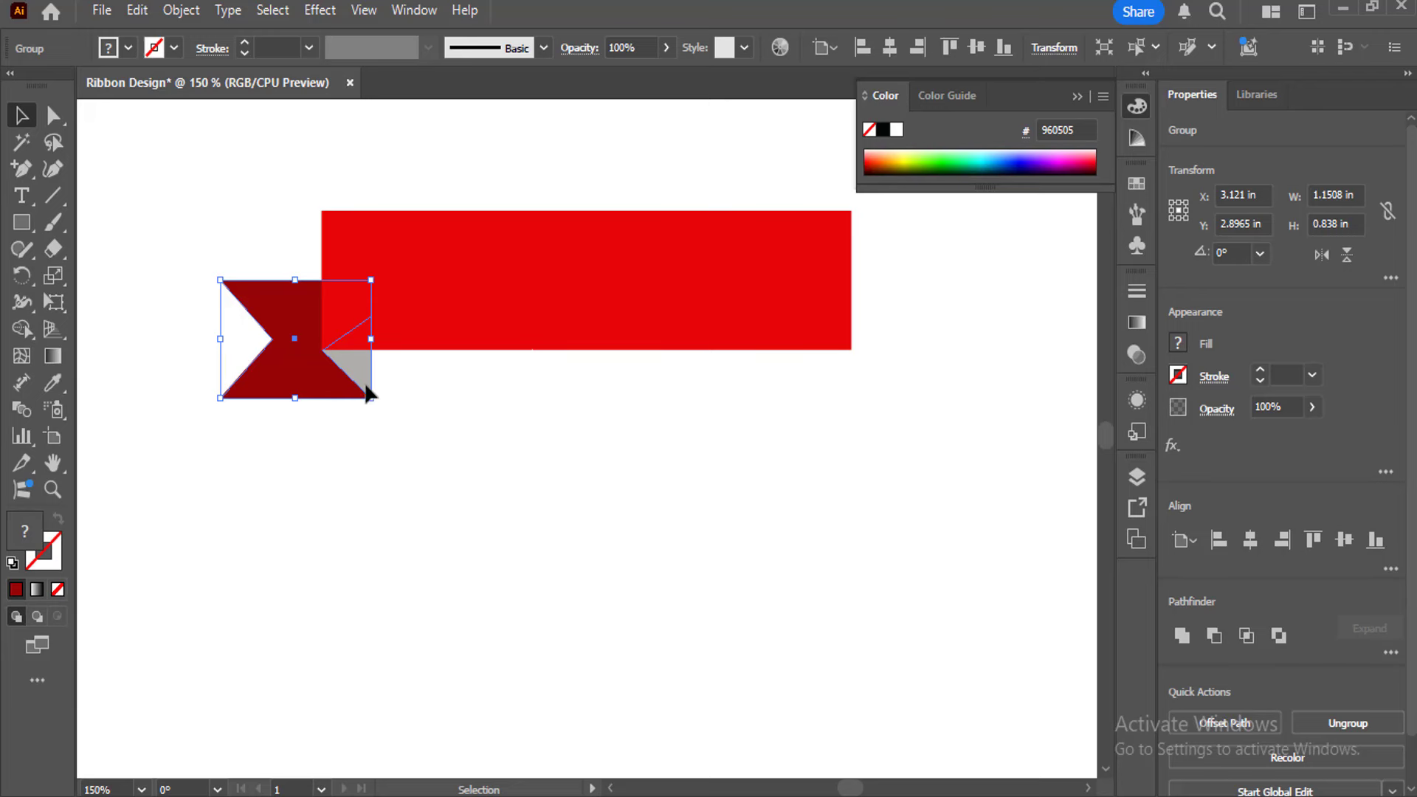
right_click(308, 371)
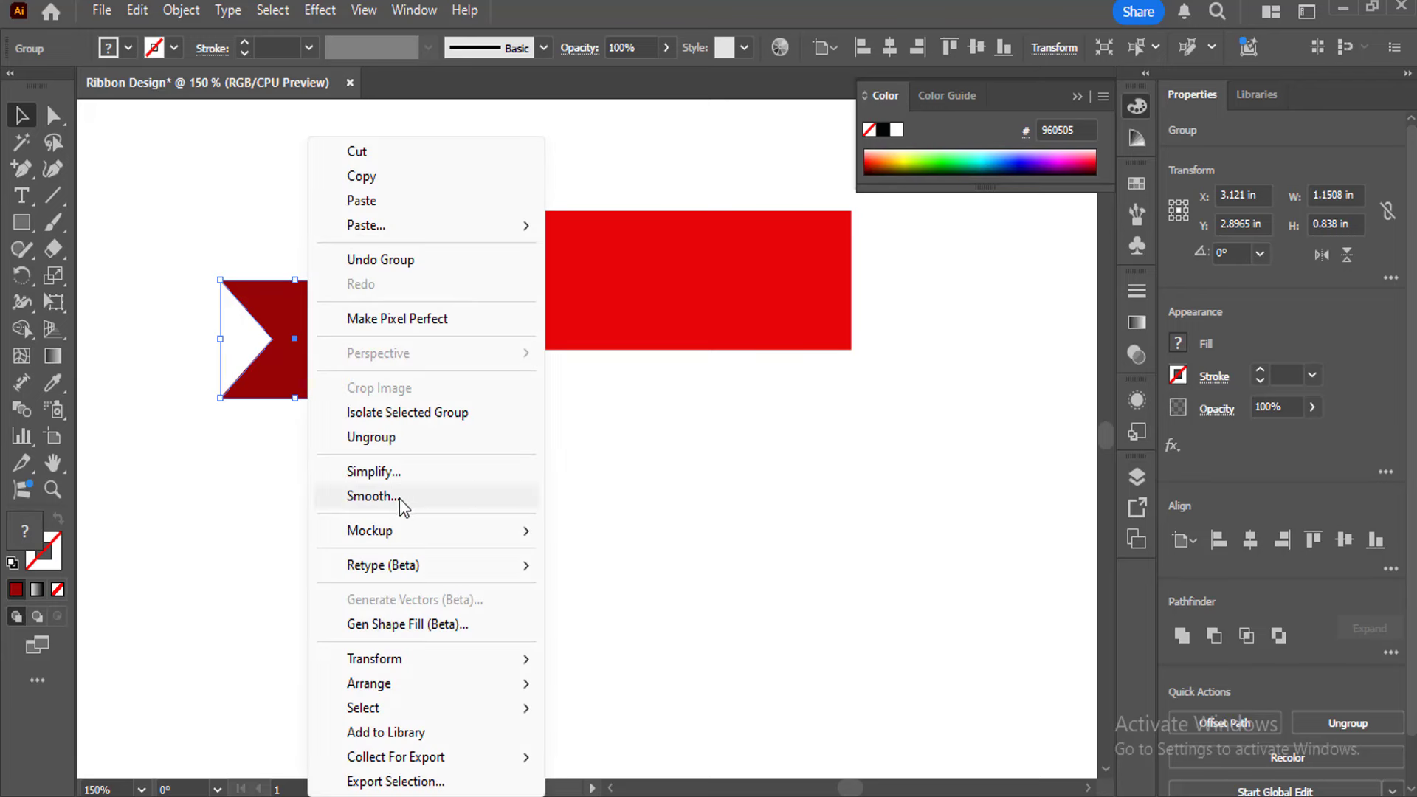
mouse_move(386, 665)
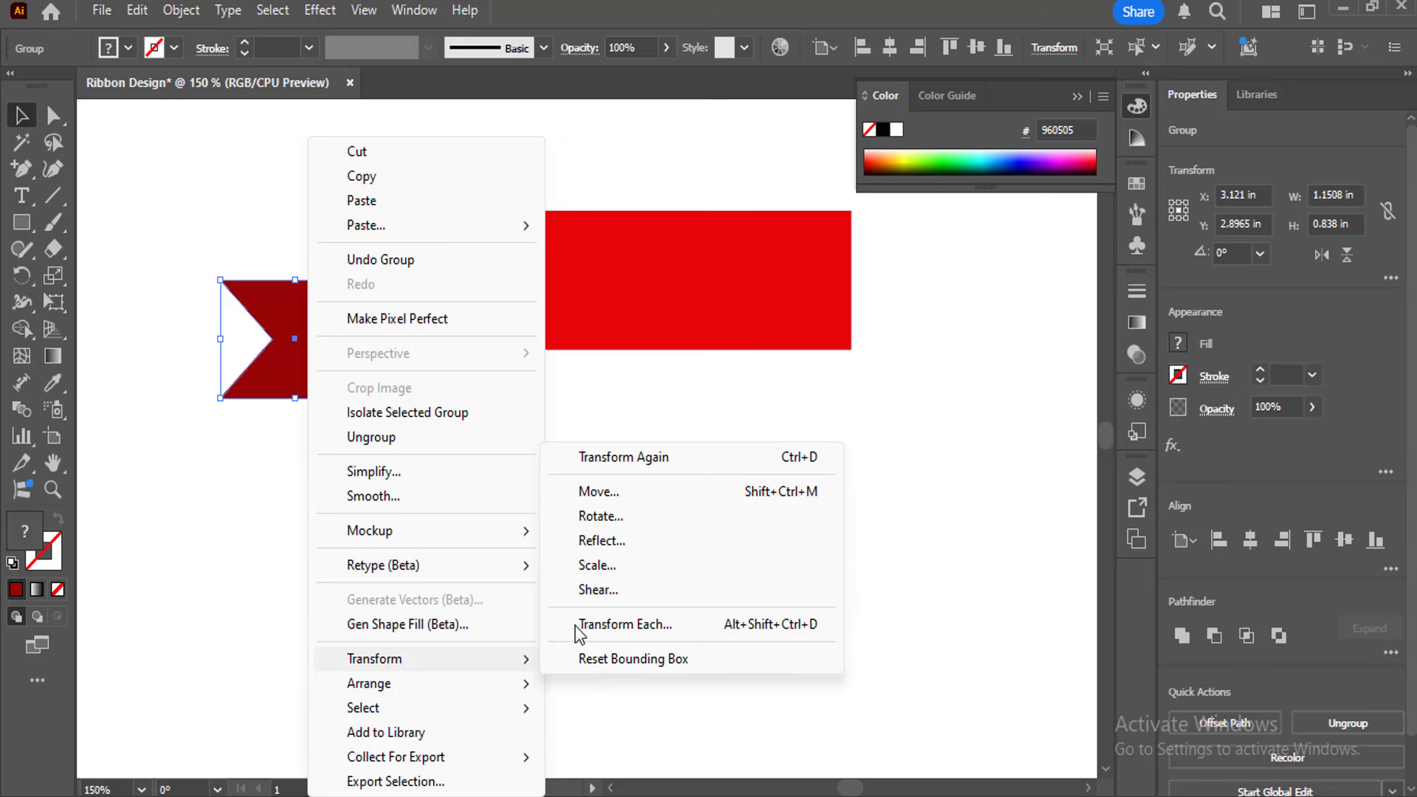
click(609, 546)
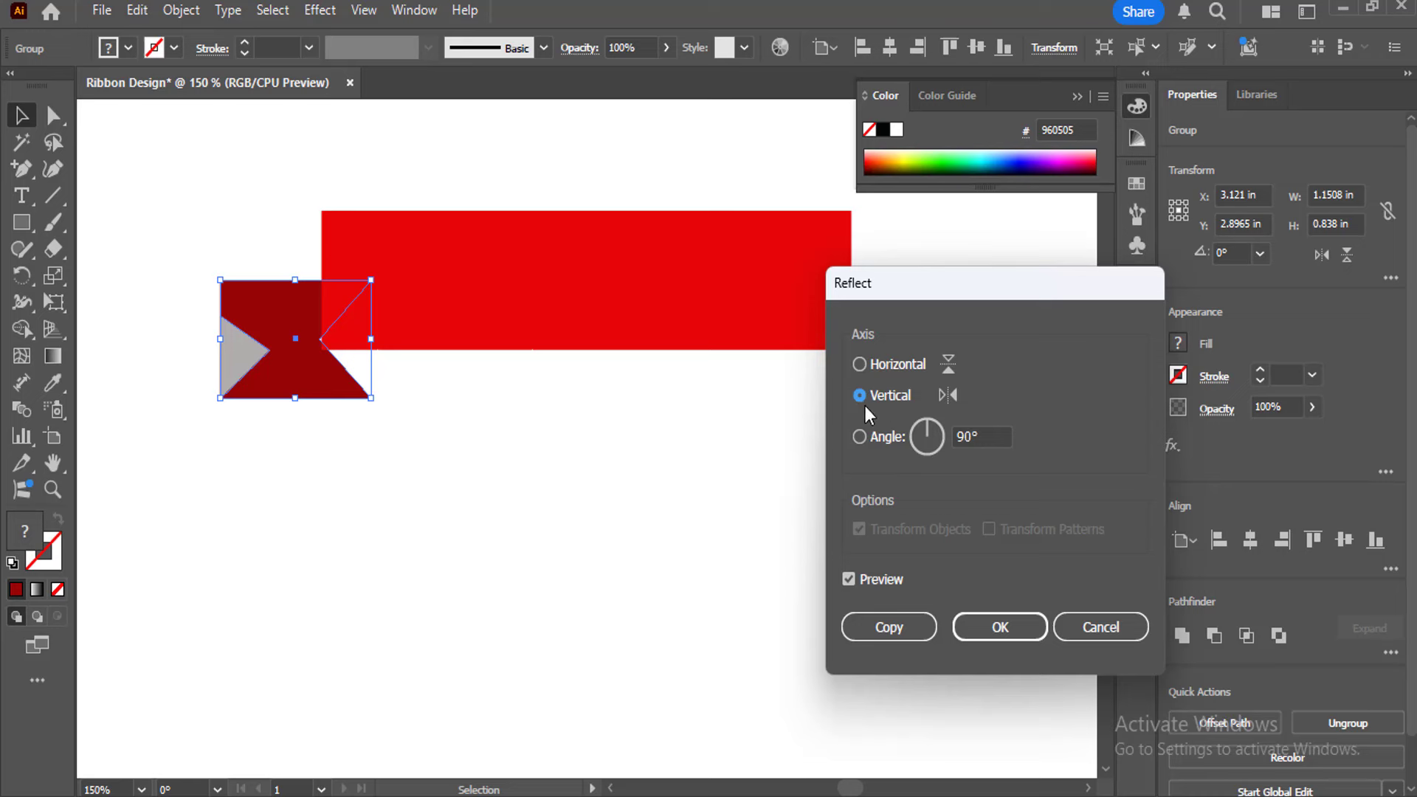
click(888, 632)
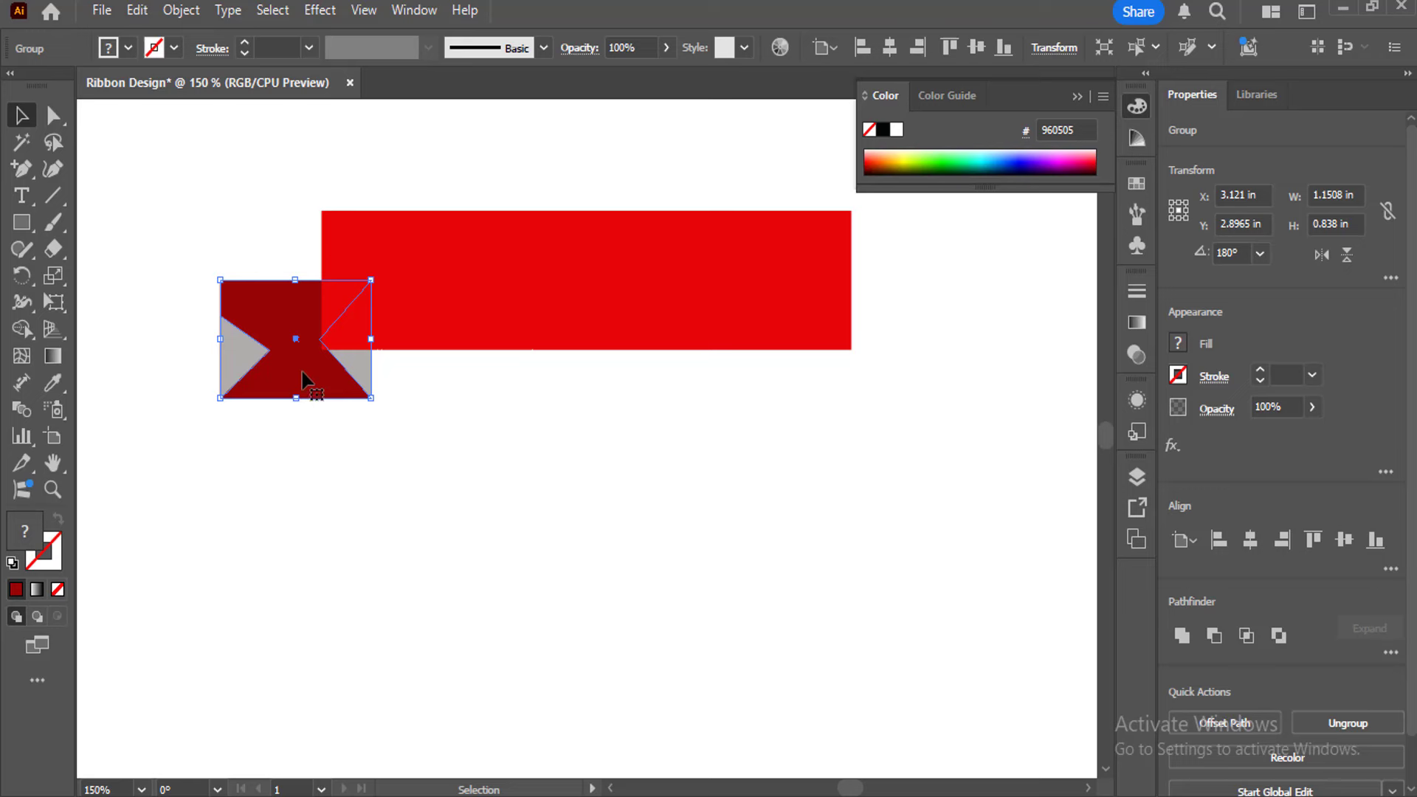
Move the mirrored tail horizontally to the red banner's right end, with its fold meeting the banner's lower-right corner
drag(303, 373, 883, 381)
click(821, 514)
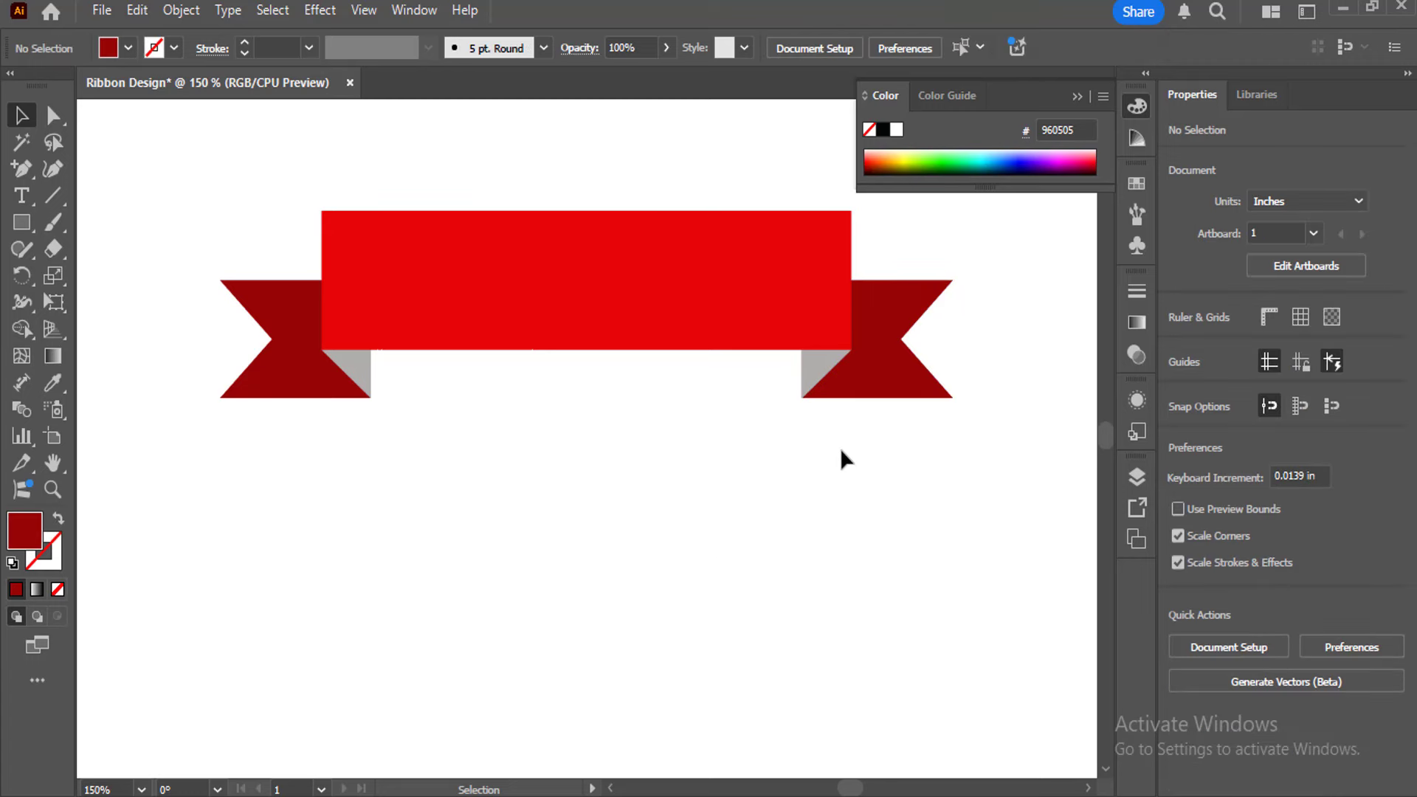
key(ctrl+equal)
key(ctrl+equal)
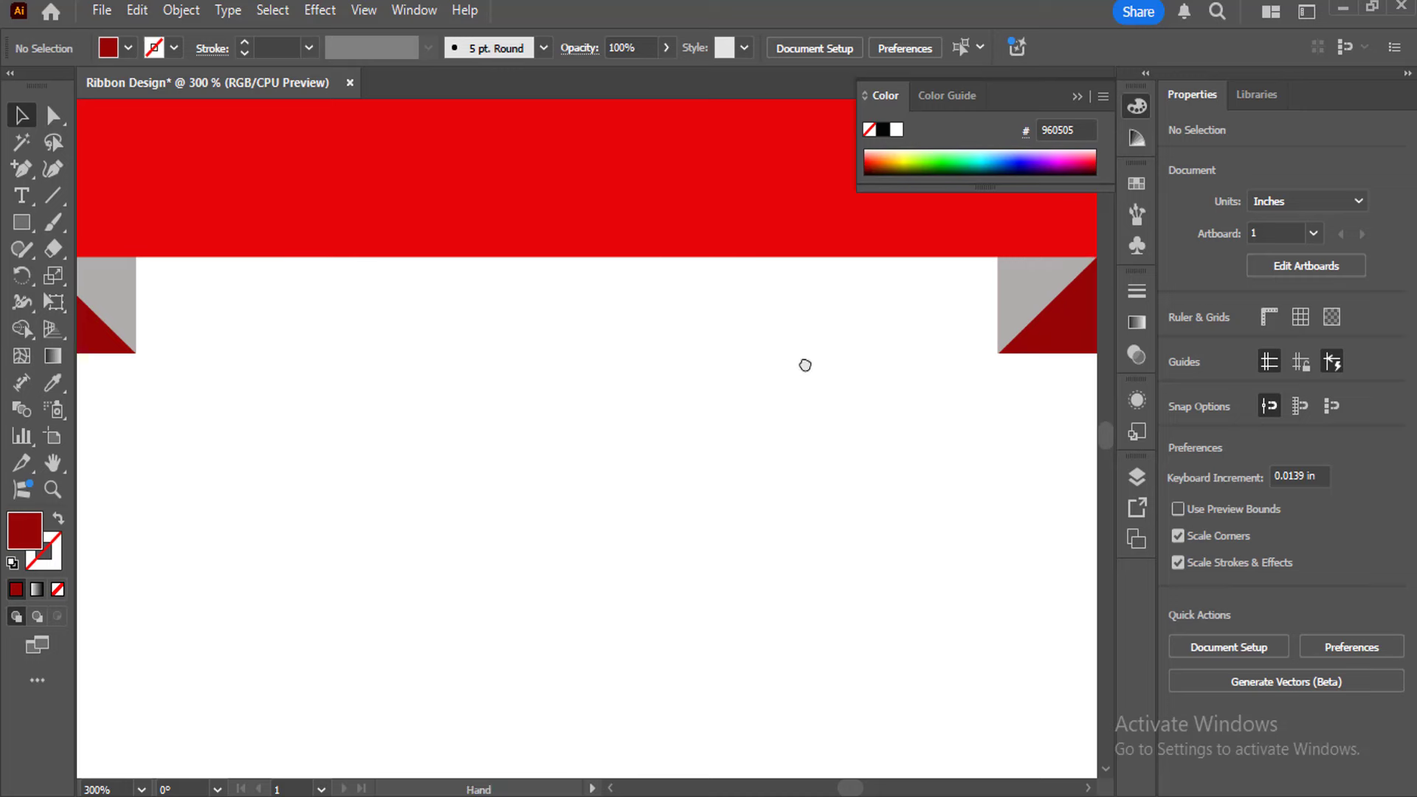
drag(806, 365, 672, 468)
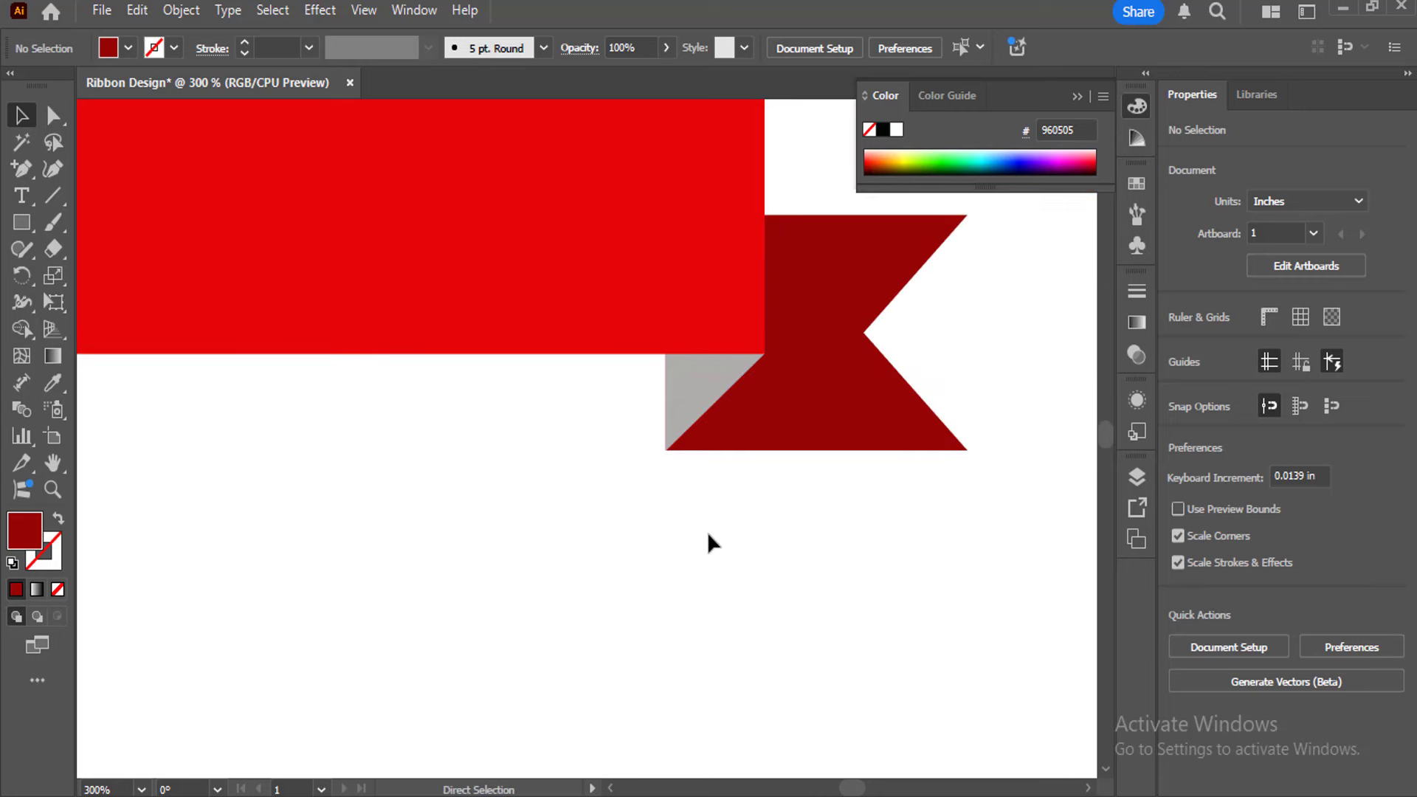
key(ctrl+minus)
key(ctrl+minus)
key(ctrl+minus)
key(ctrl+minus)
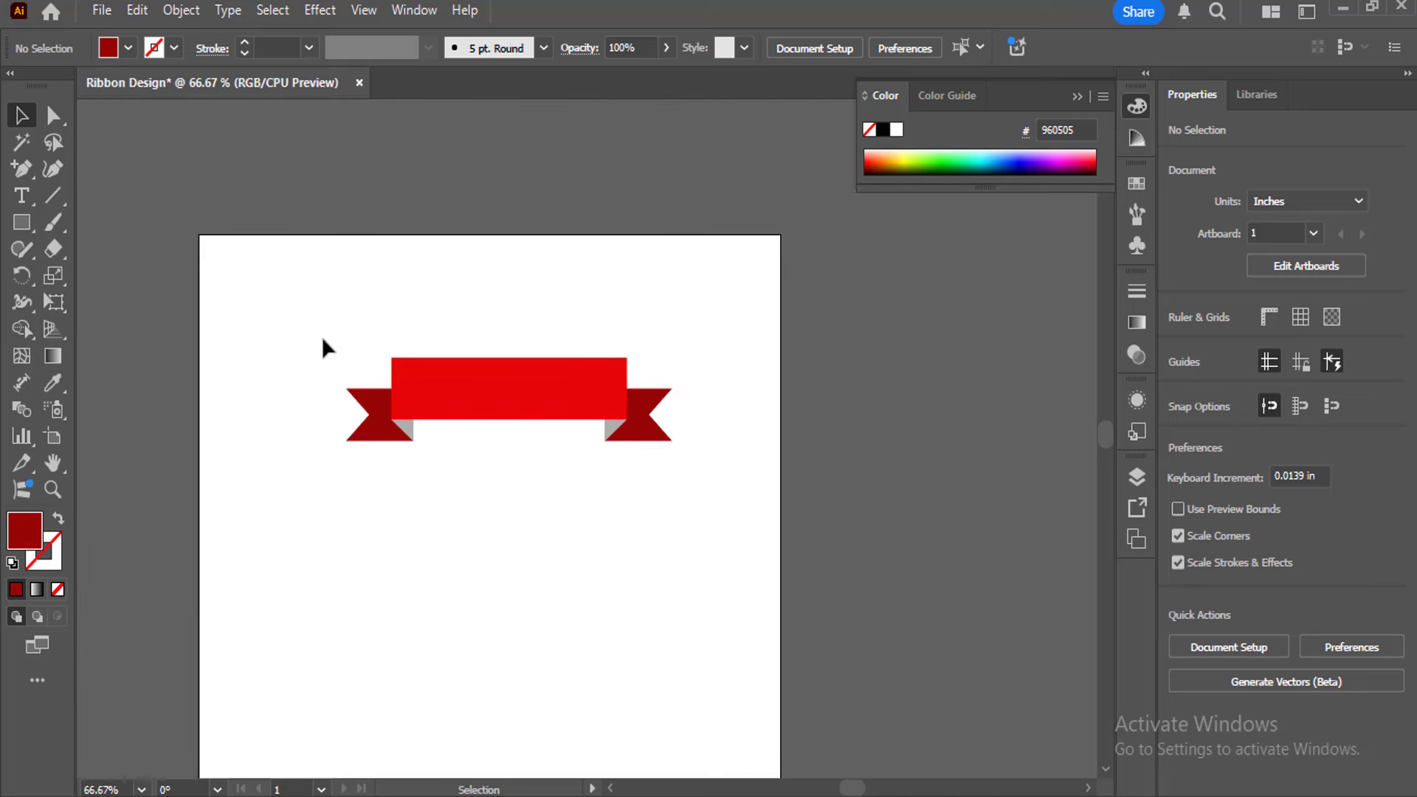
Unlock all locked objects so that the red banner rectangle can be selected together with both tails
drag(322, 335, 688, 469)
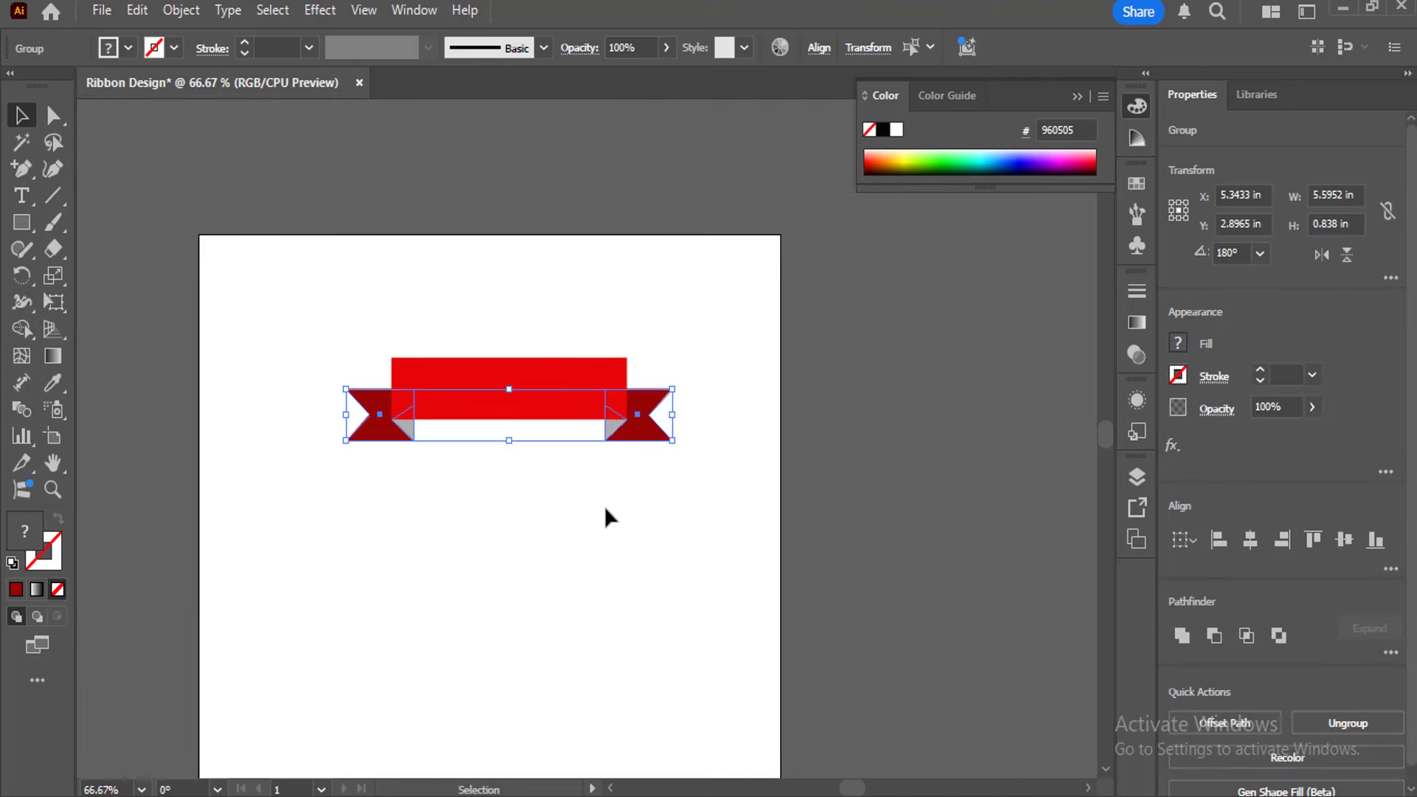
click(604, 506)
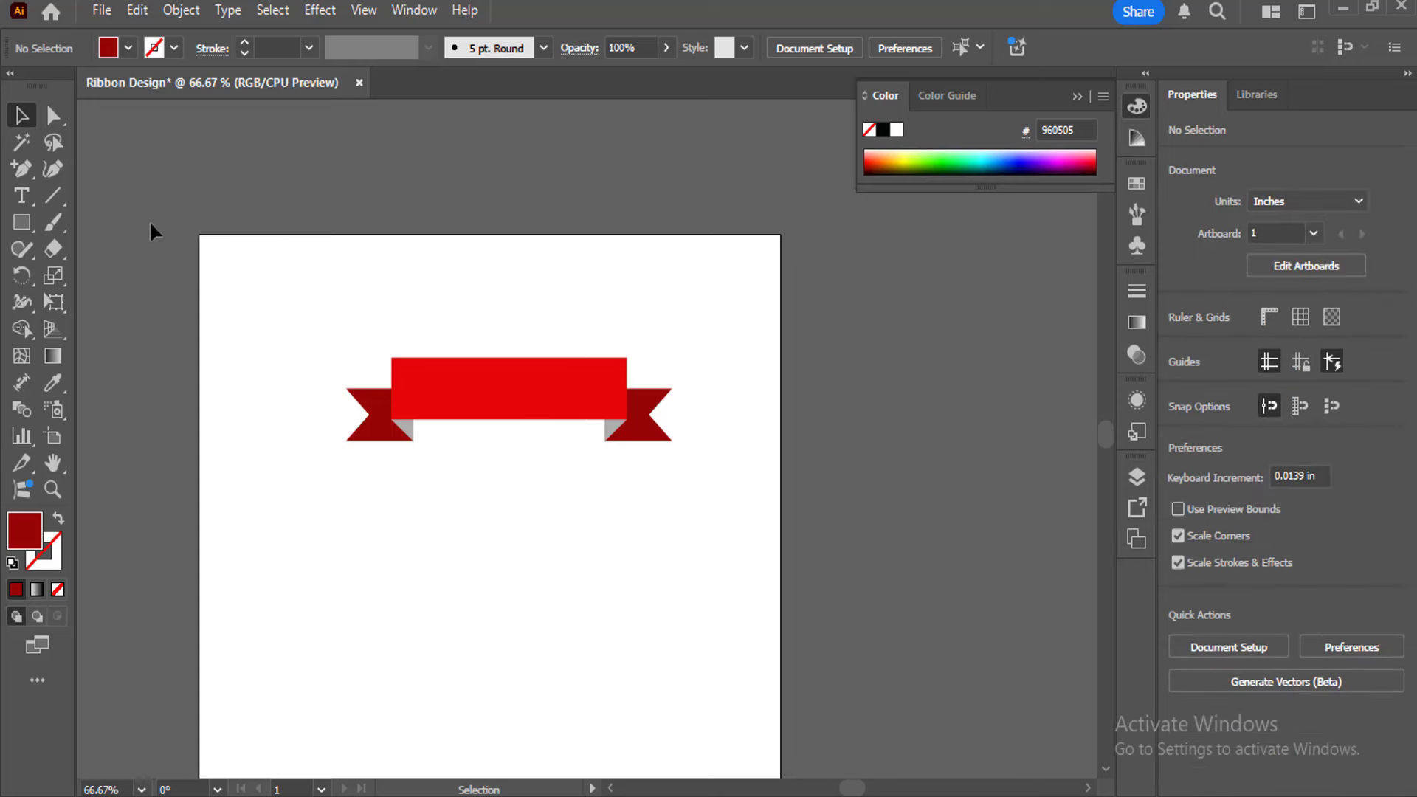
drag(294, 288, 654, 485)
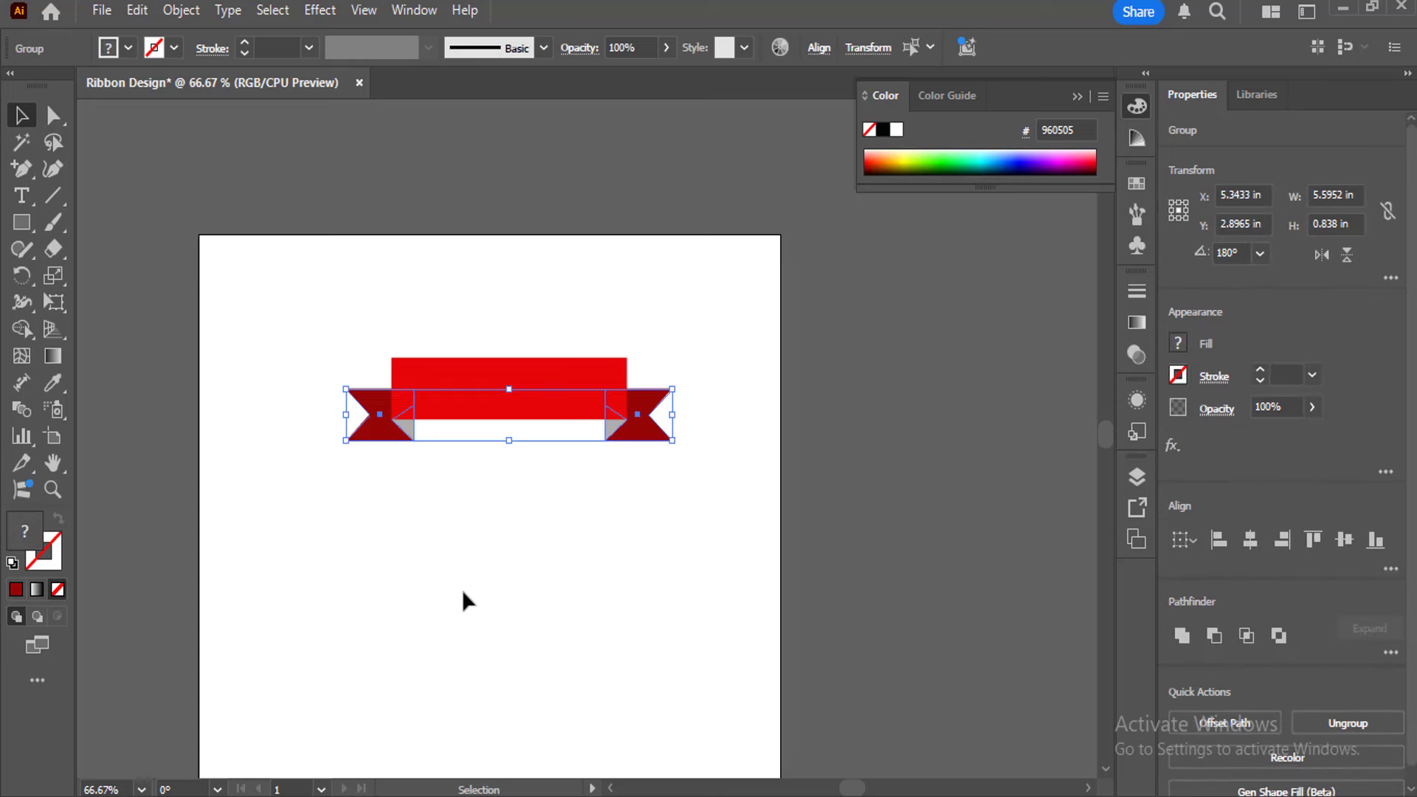
click(496, 339)
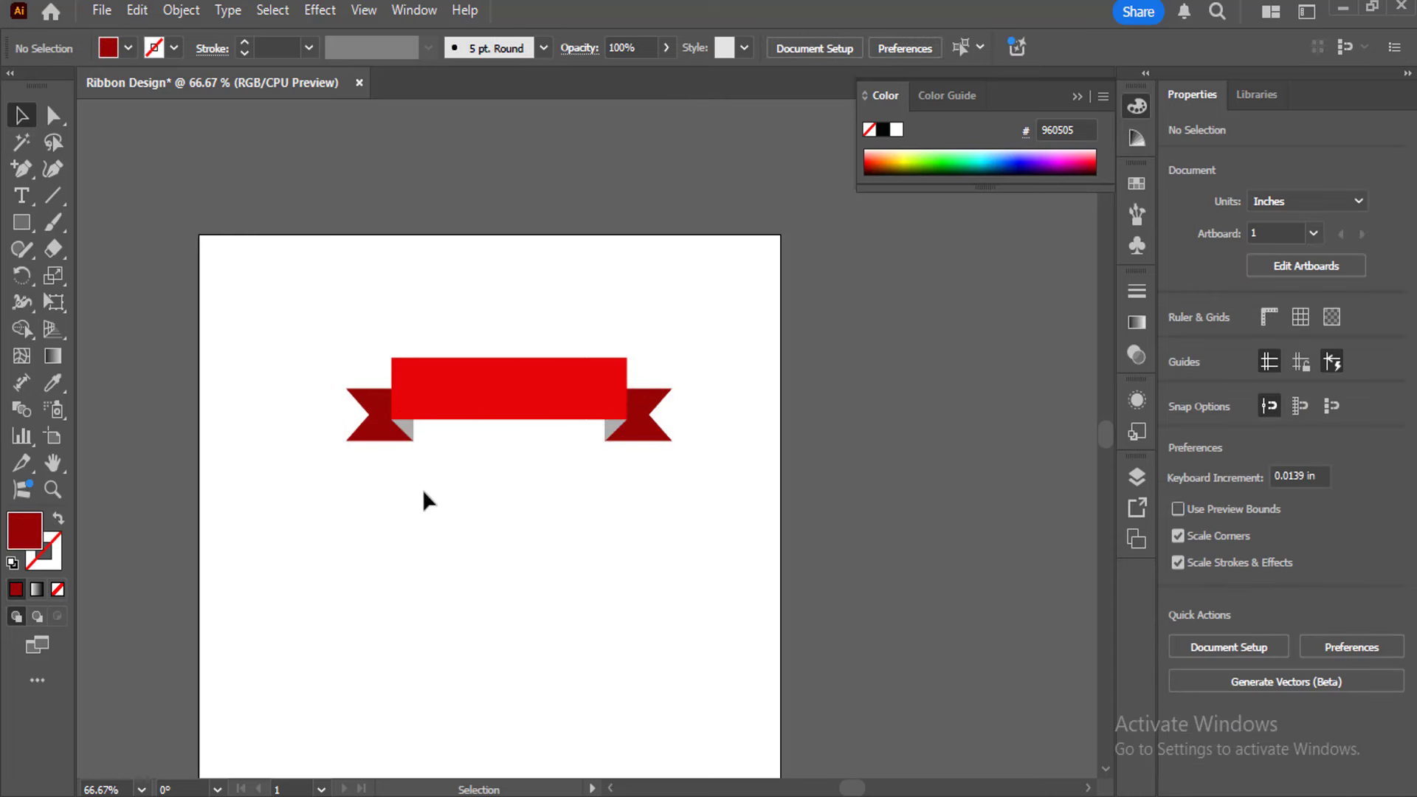
key(ctrl+alt+2)
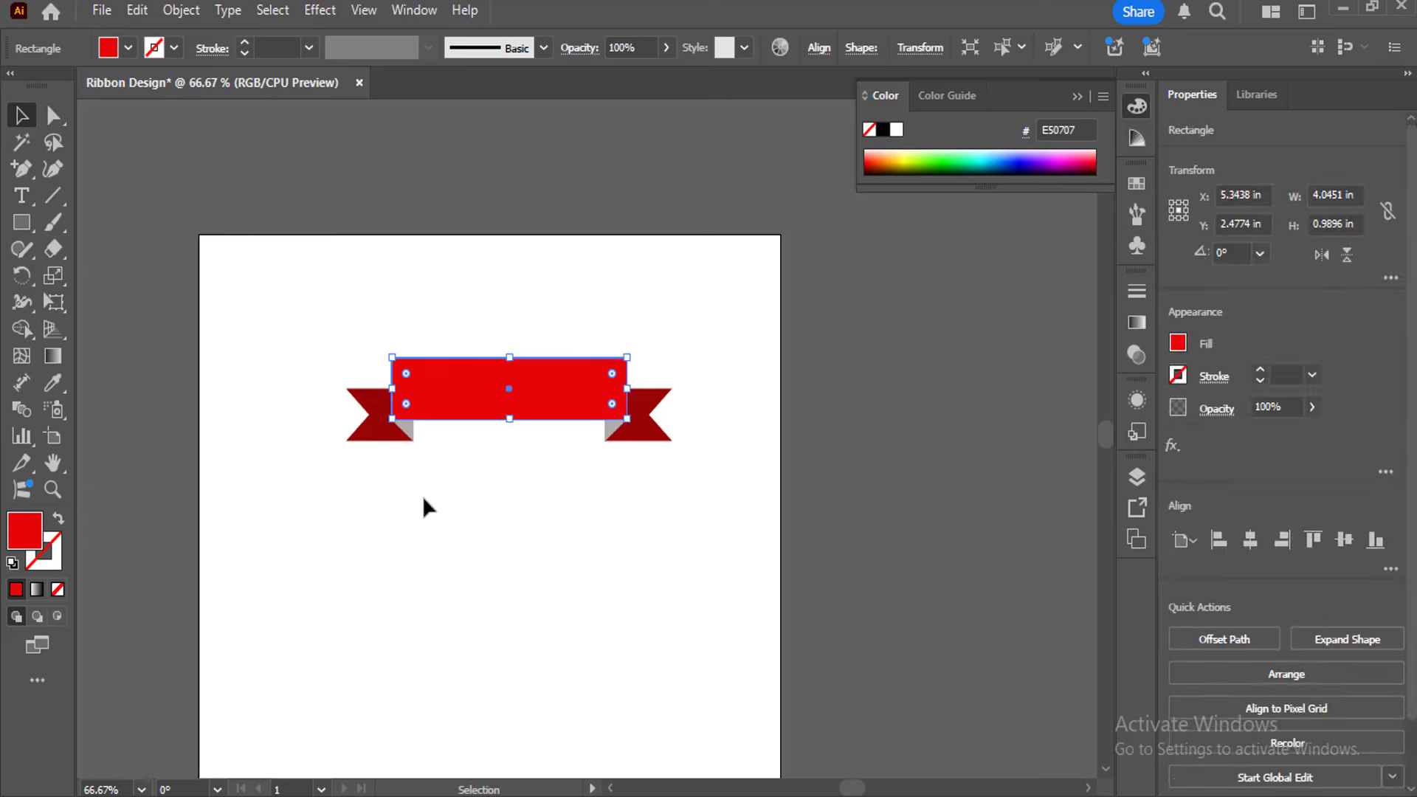
click(423, 495)
click(465, 402)
Move the whole ribbon slightly up and to the left, and place a duplicate about 2.27 in below it
drag(306, 325, 702, 499)
drag(560, 395, 478, 518)
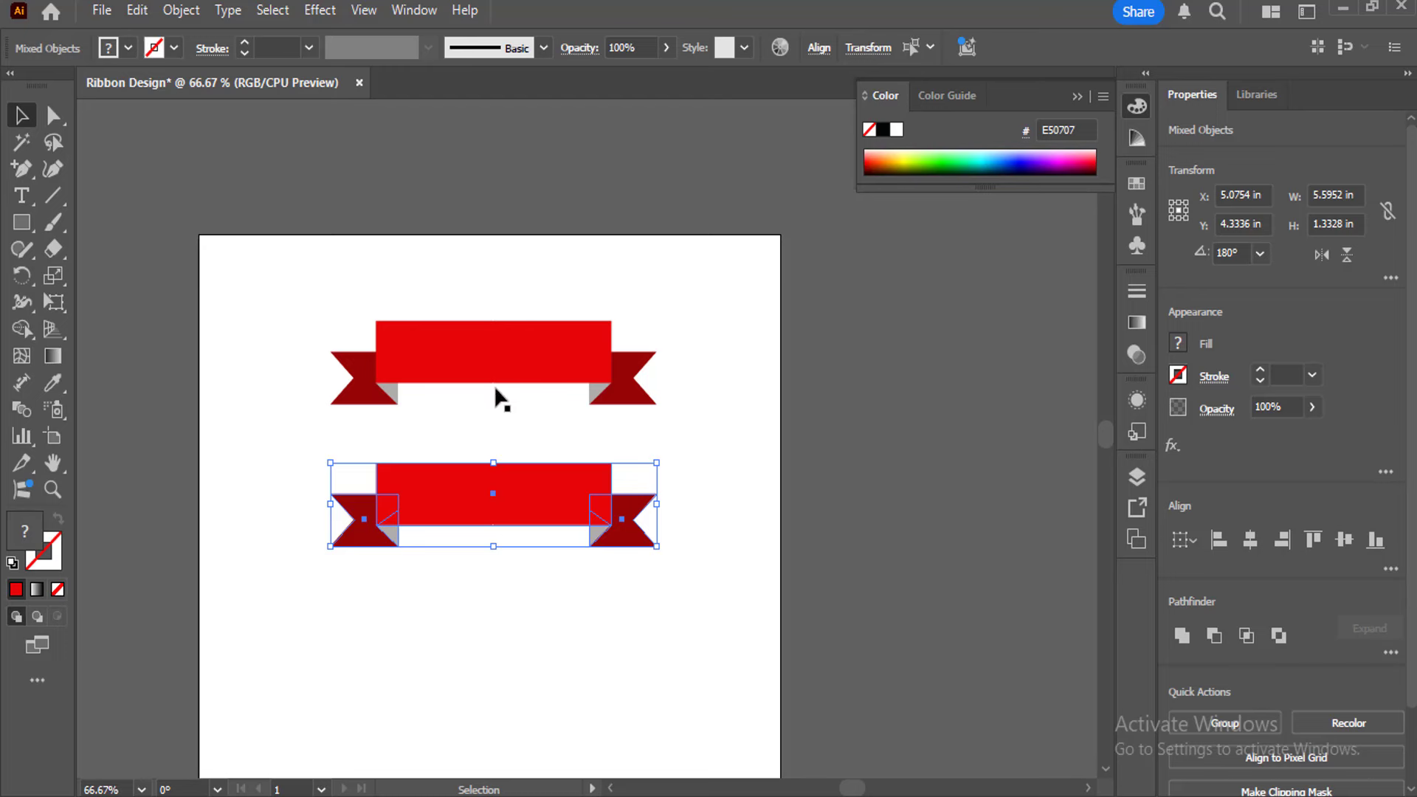
click(290, 495)
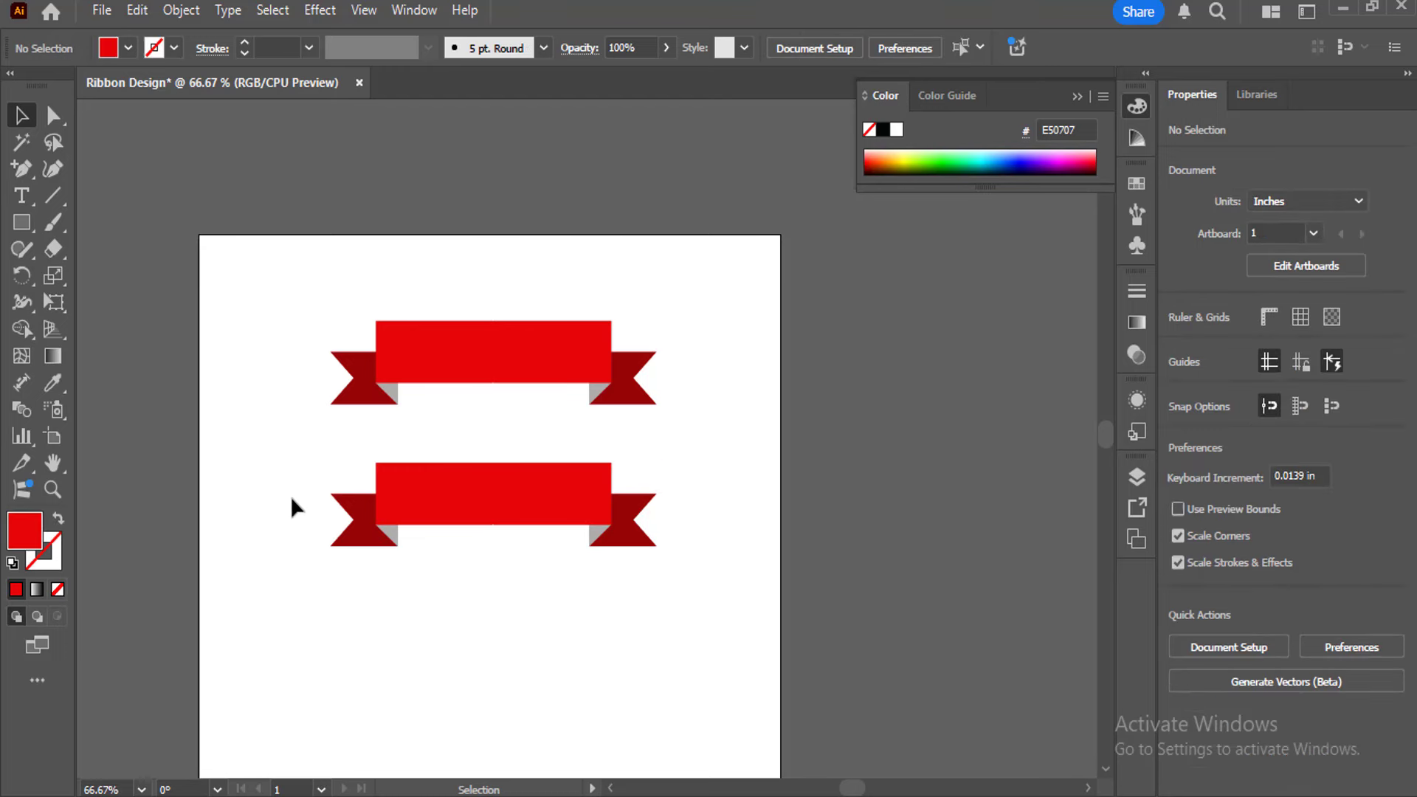
Group the red rectangle and both tails of the lower ribbon copy, and select the group
drag(290, 495, 648, 634)
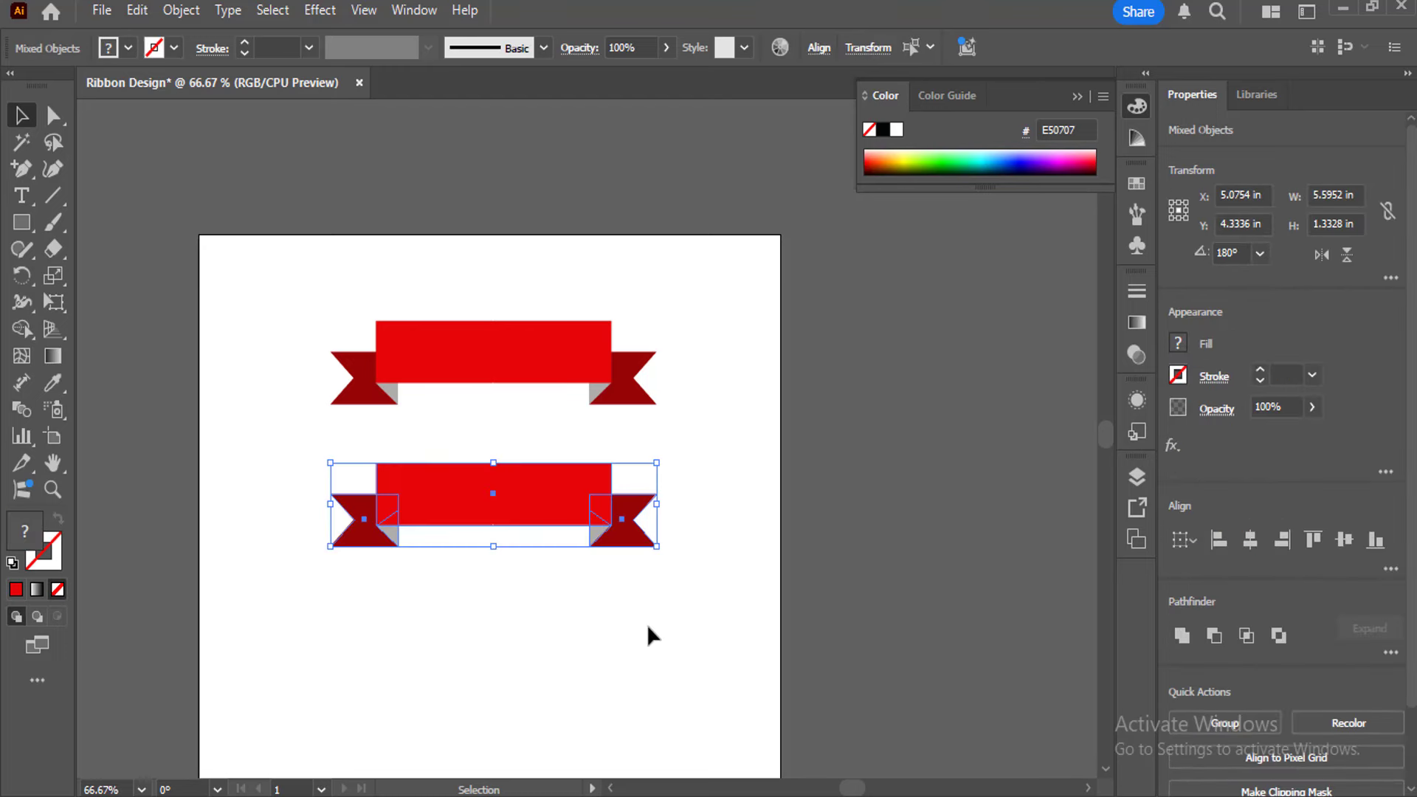
key(ctrl+g)
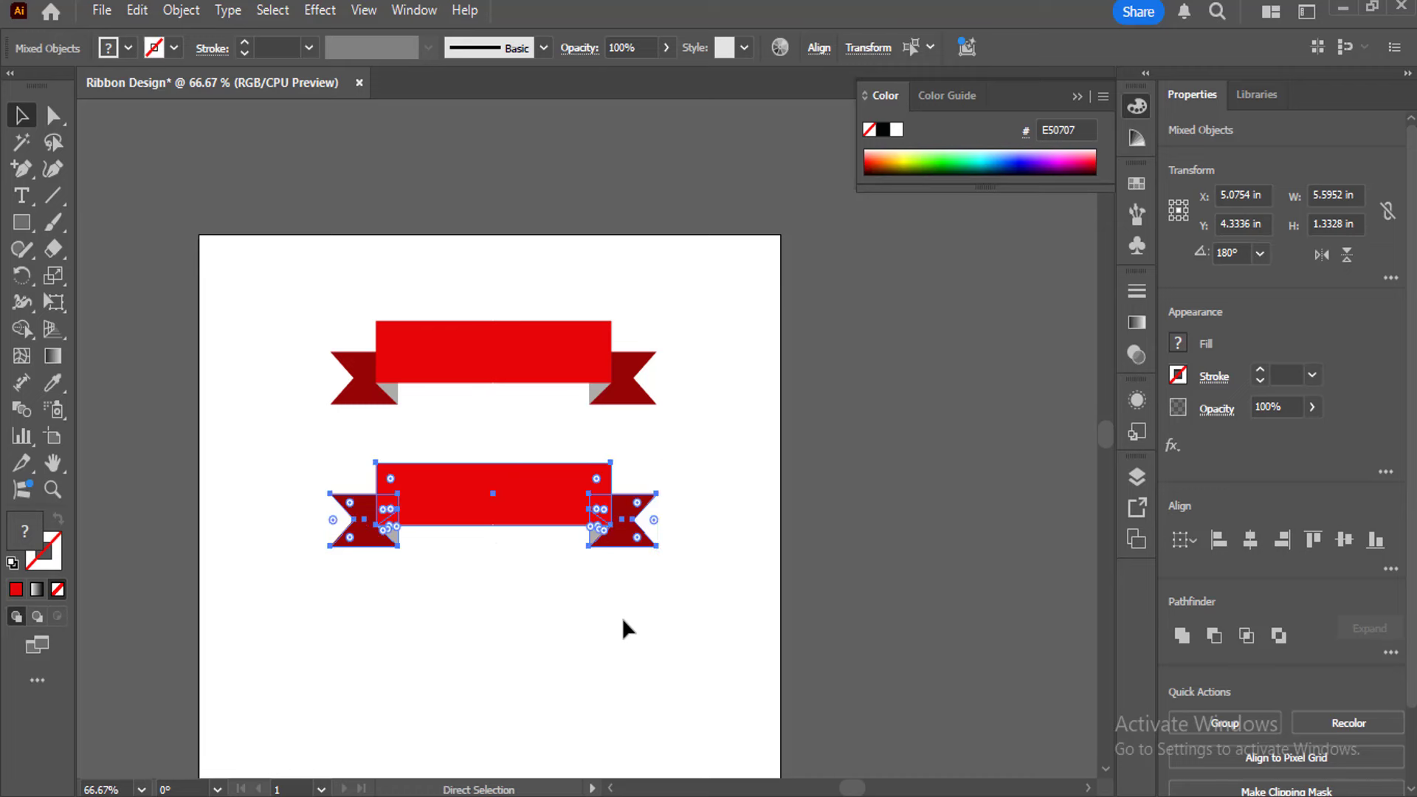
click(404, 587)
click(436, 506)
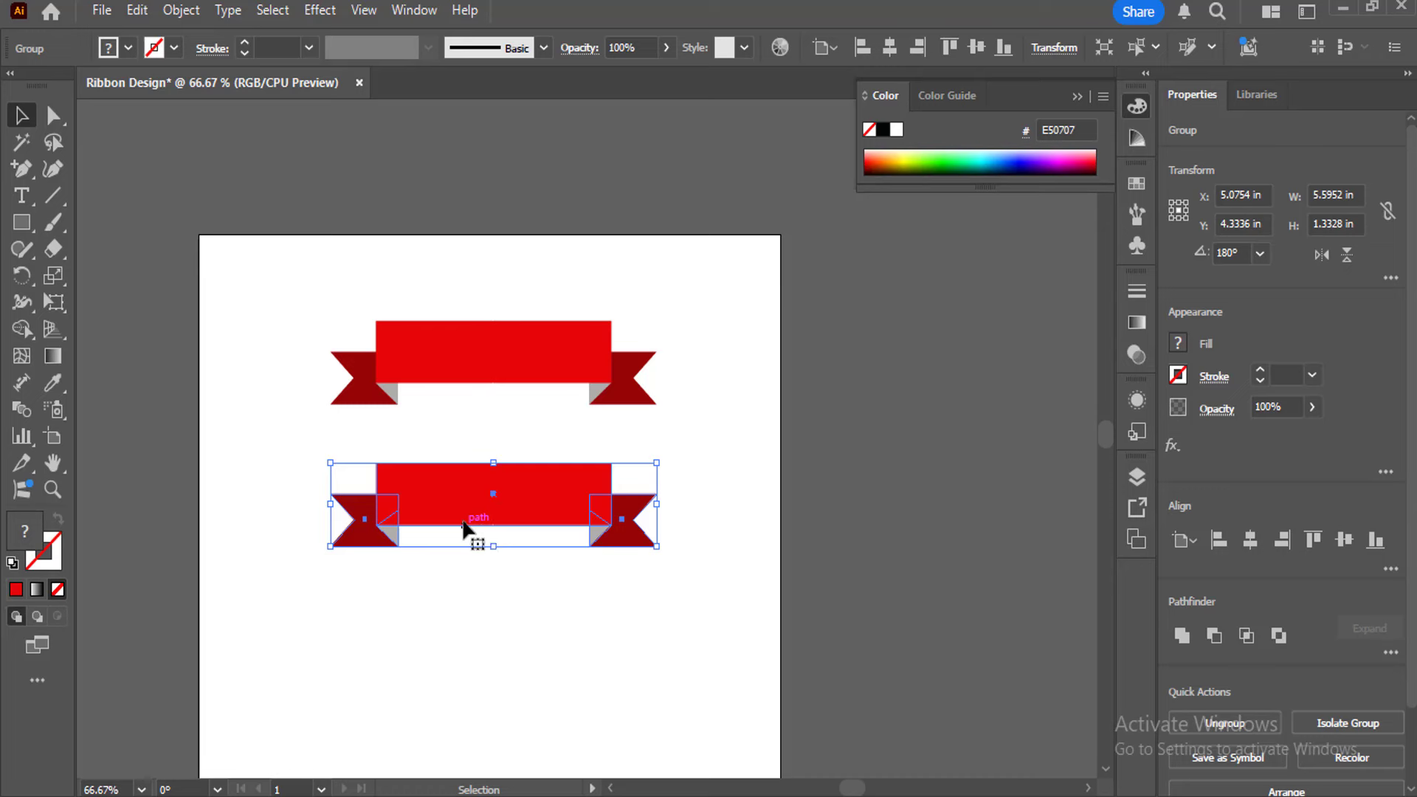
Apply a horizontal Arc warp effect with a 30% bend to the lower ribbon group
click(319, 12)
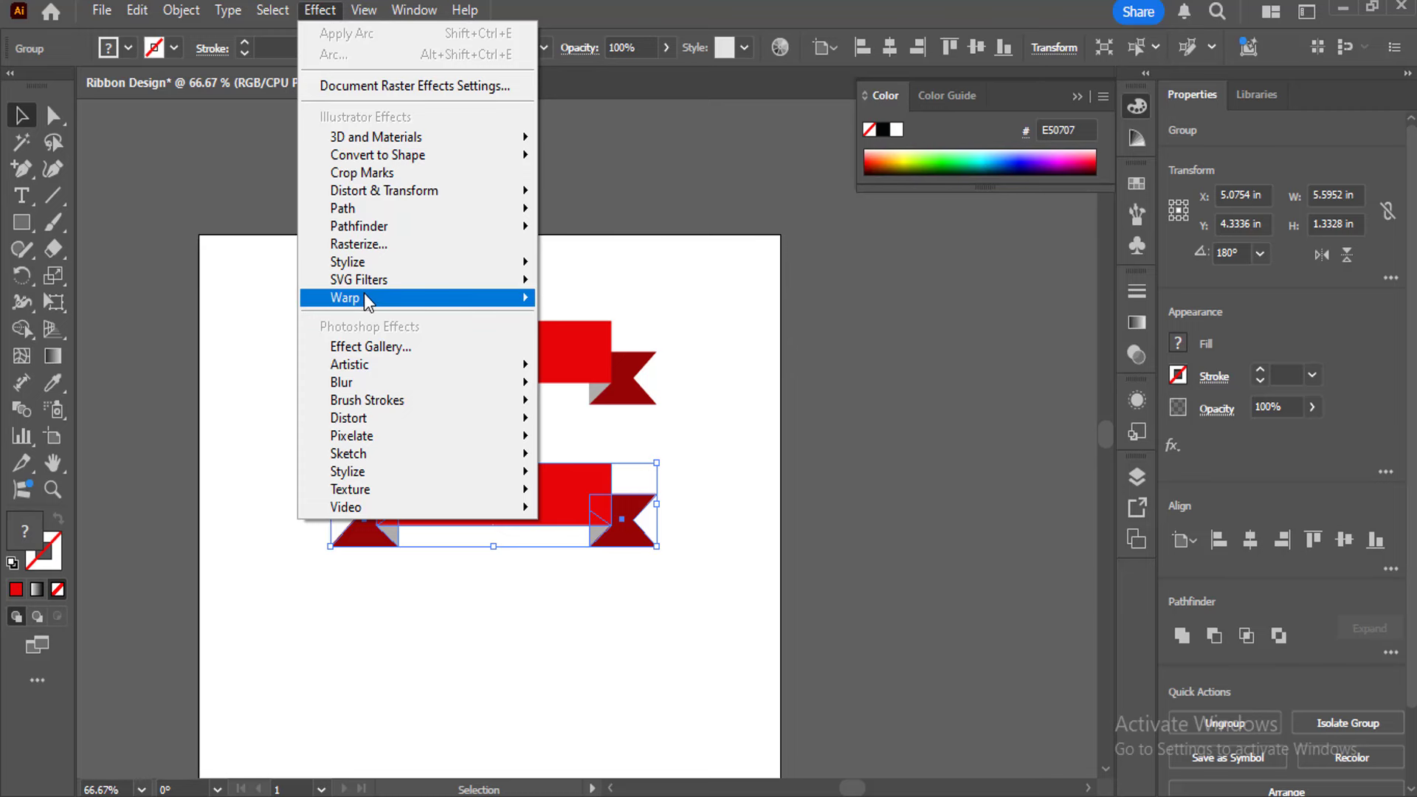
mouse_move(366, 302)
click(614, 303)
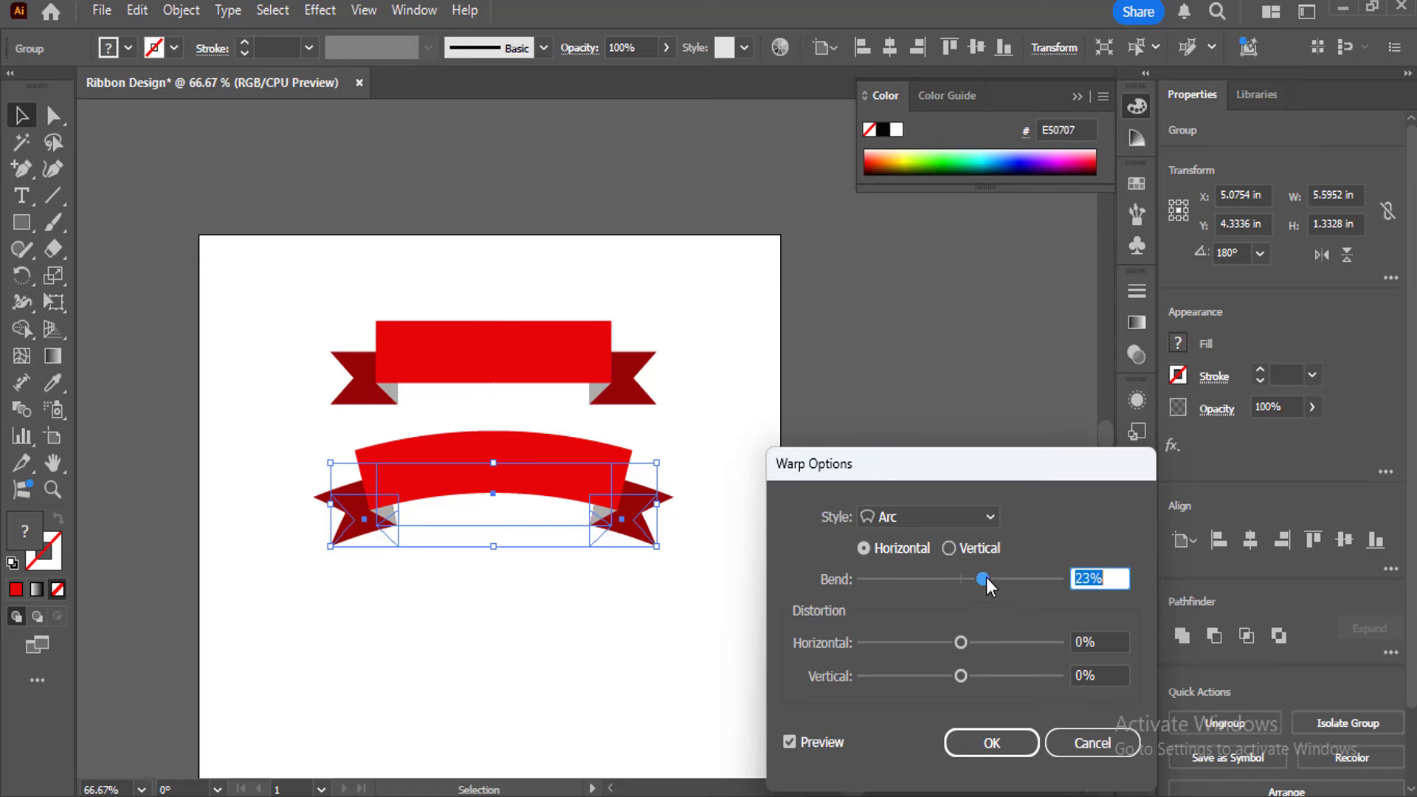
drag(987, 577, 993, 577)
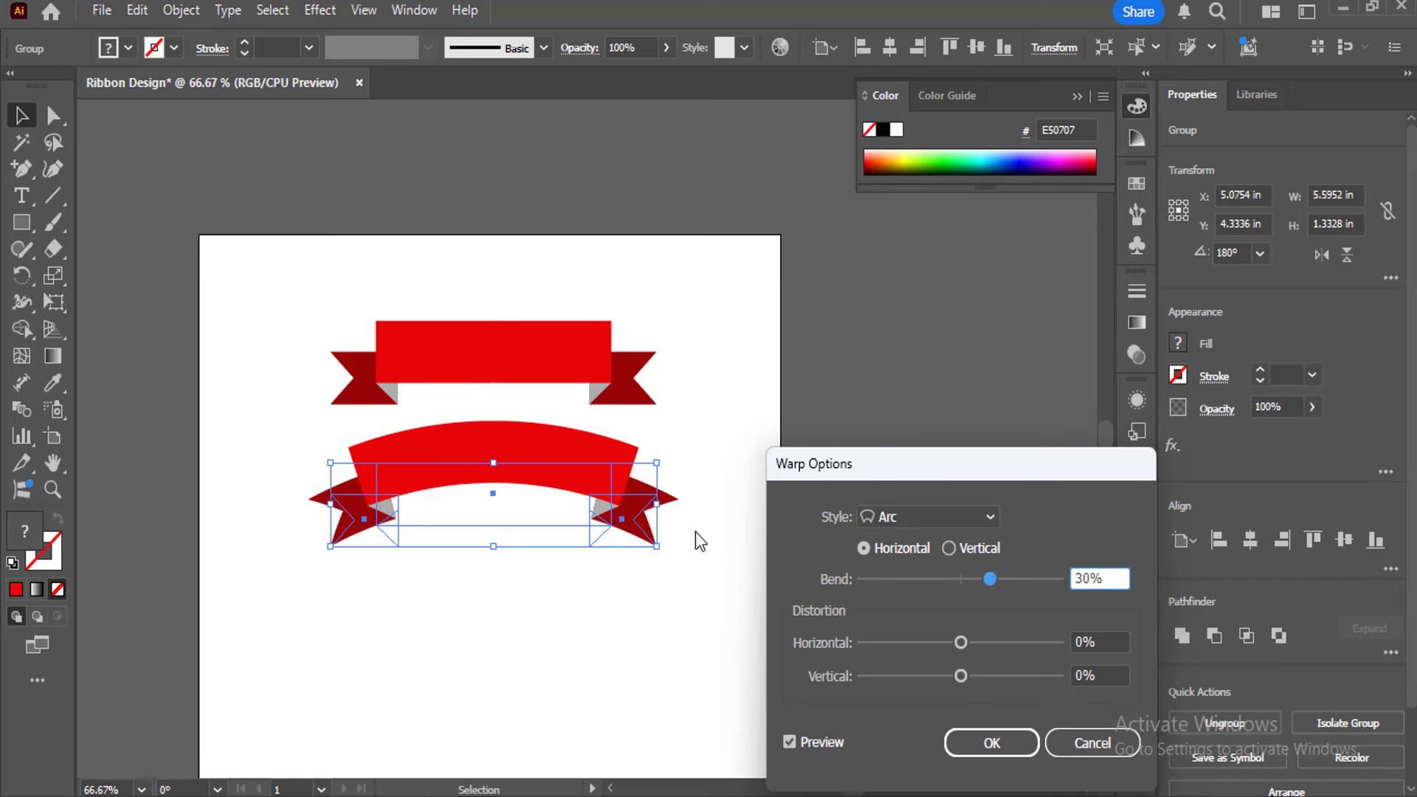
click(990, 742)
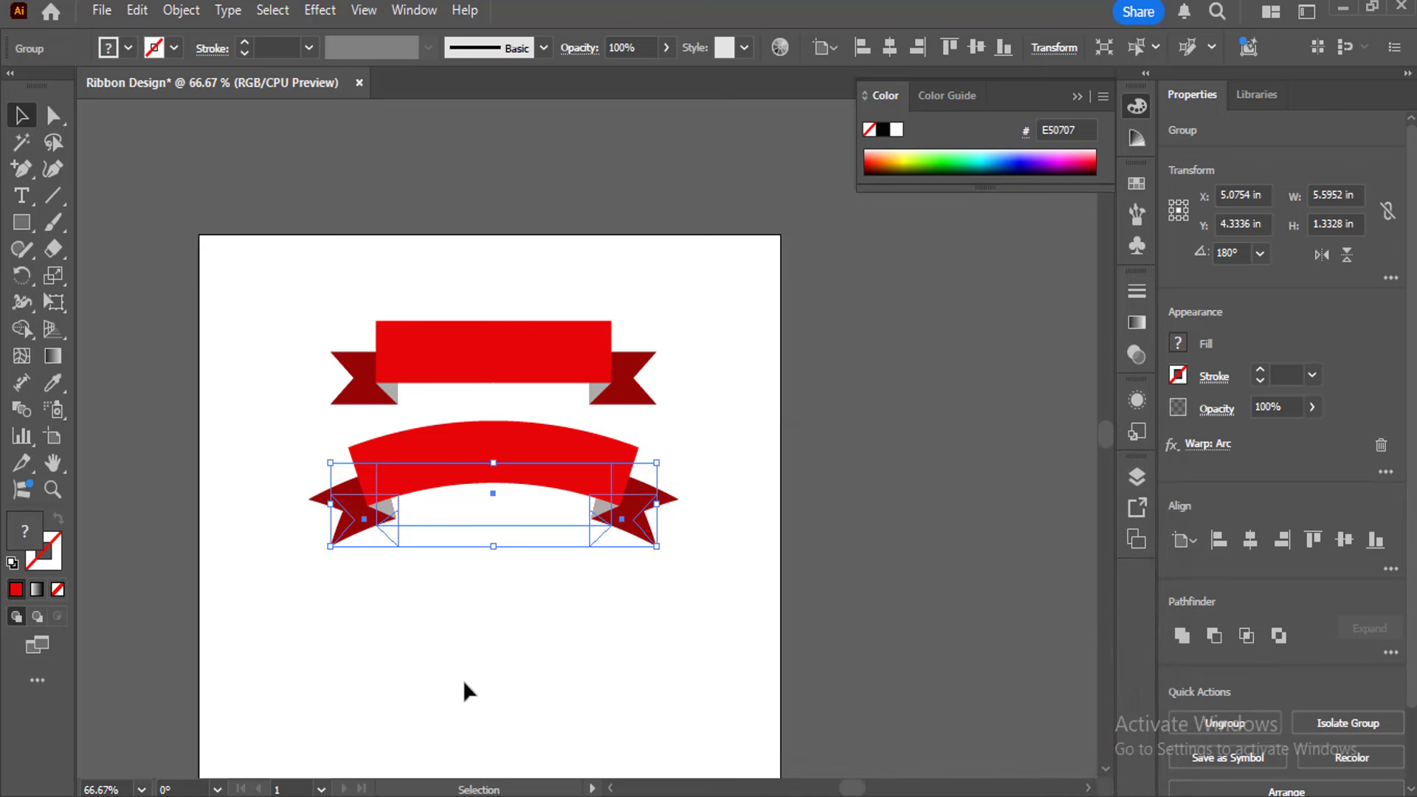
Group the red rectangle and both tails of the upper straight ribbon
click(463, 680)
drag(306, 293, 659, 403)
key(ctrl+g)
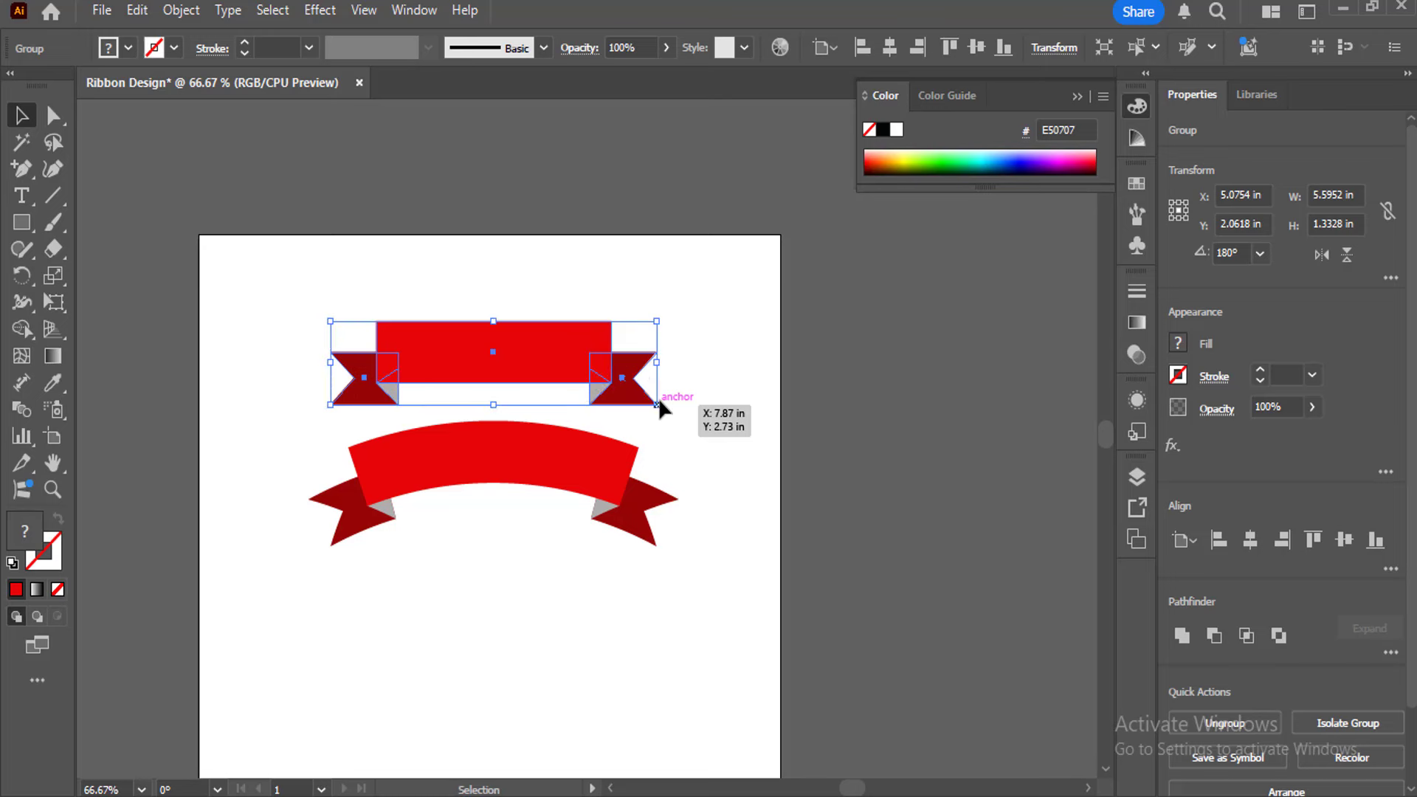
Duplicate the straight ribbon group below the arched one and apply a horizontal Arc warp with a -30% bend to the copy
click(525, 294)
drag(506, 355, 509, 621)
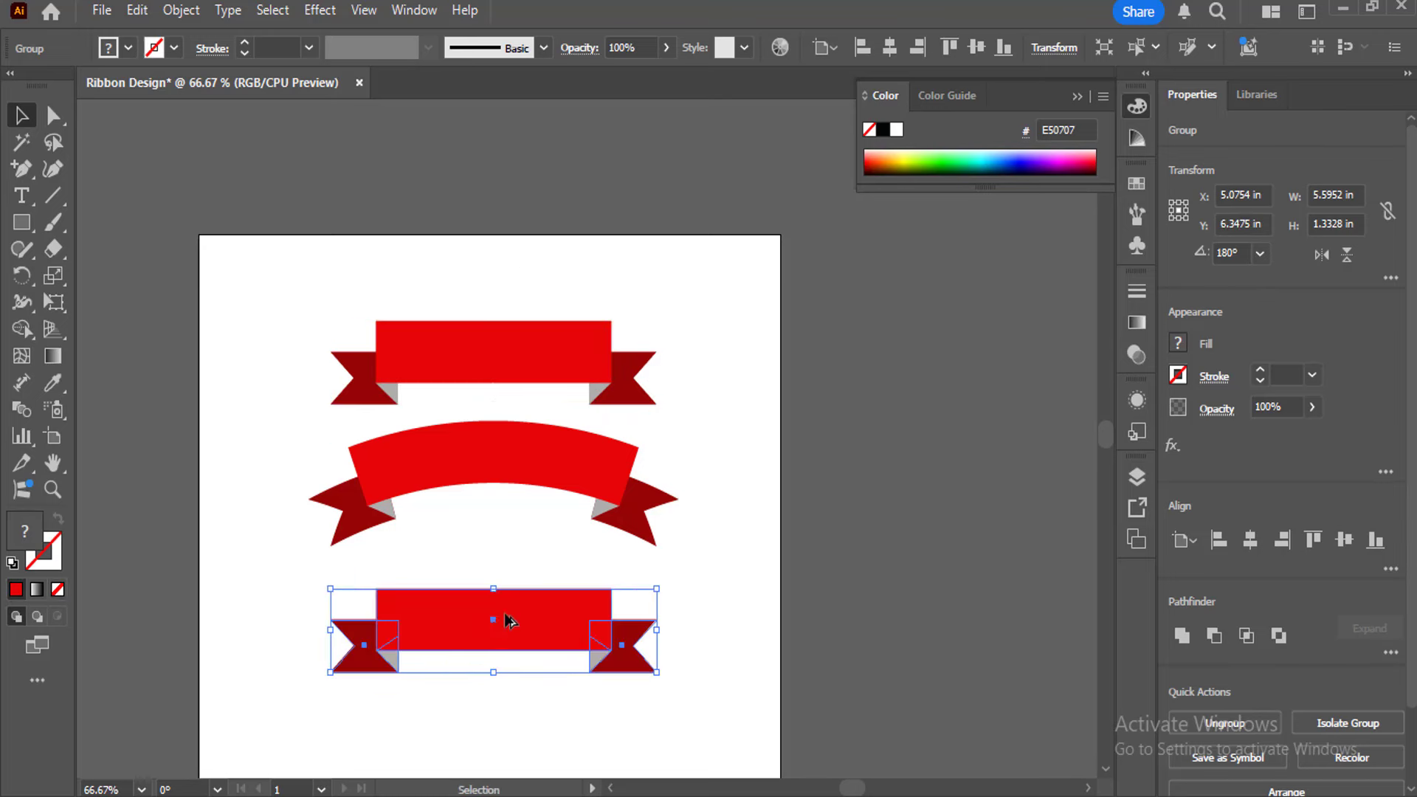
click(318, 12)
mouse_move(472, 298)
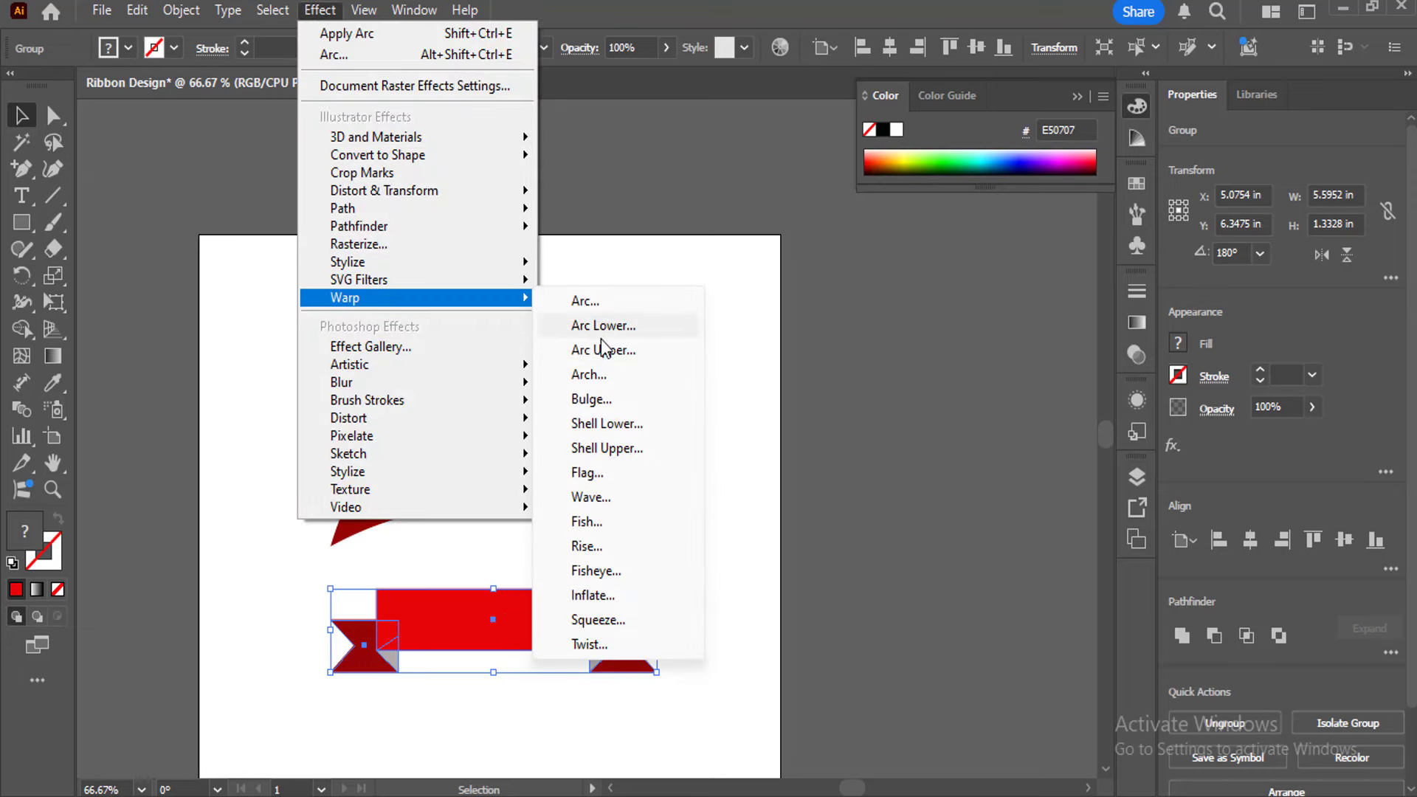
click(594, 303)
drag(1010, 579, 994, 582)
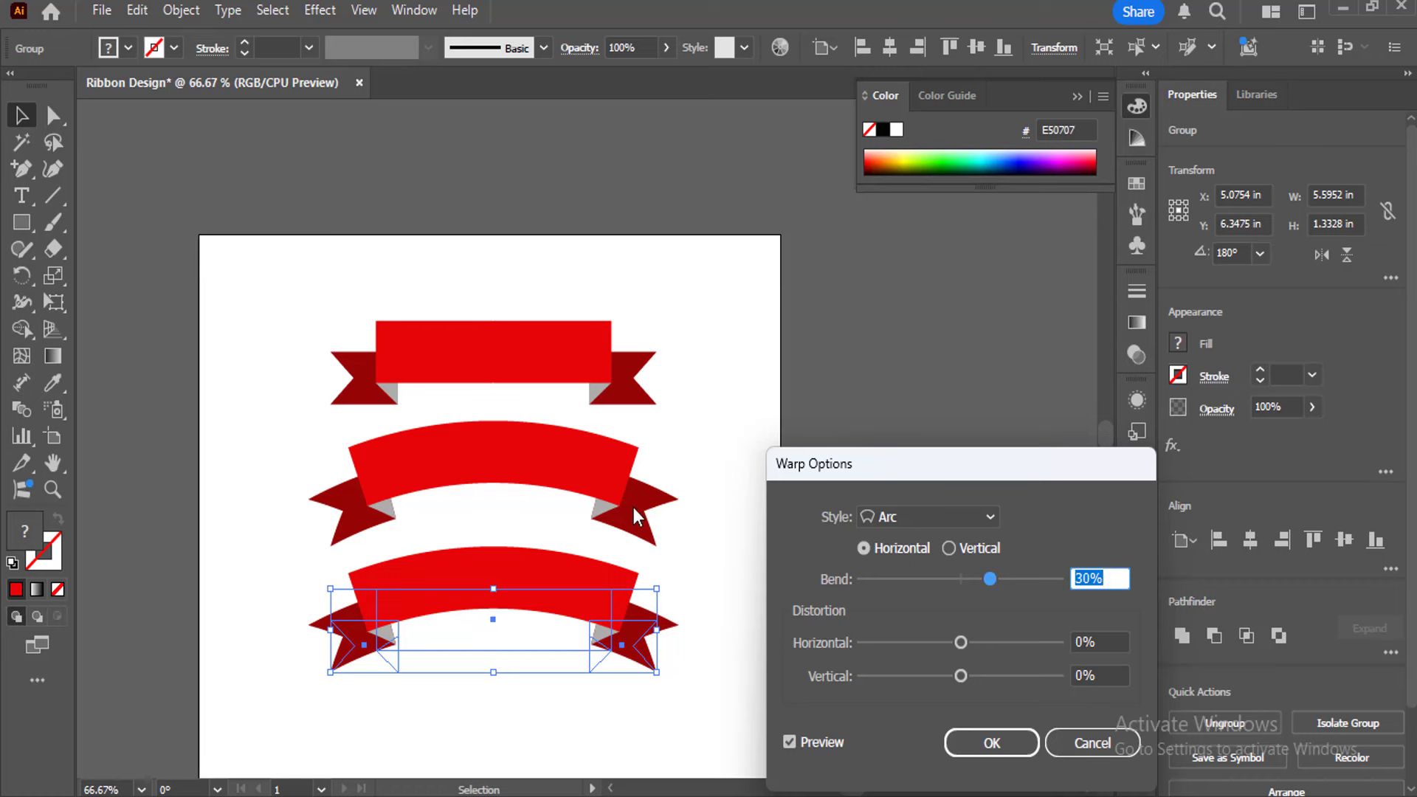
drag(986, 584, 928, 580)
click(989, 740)
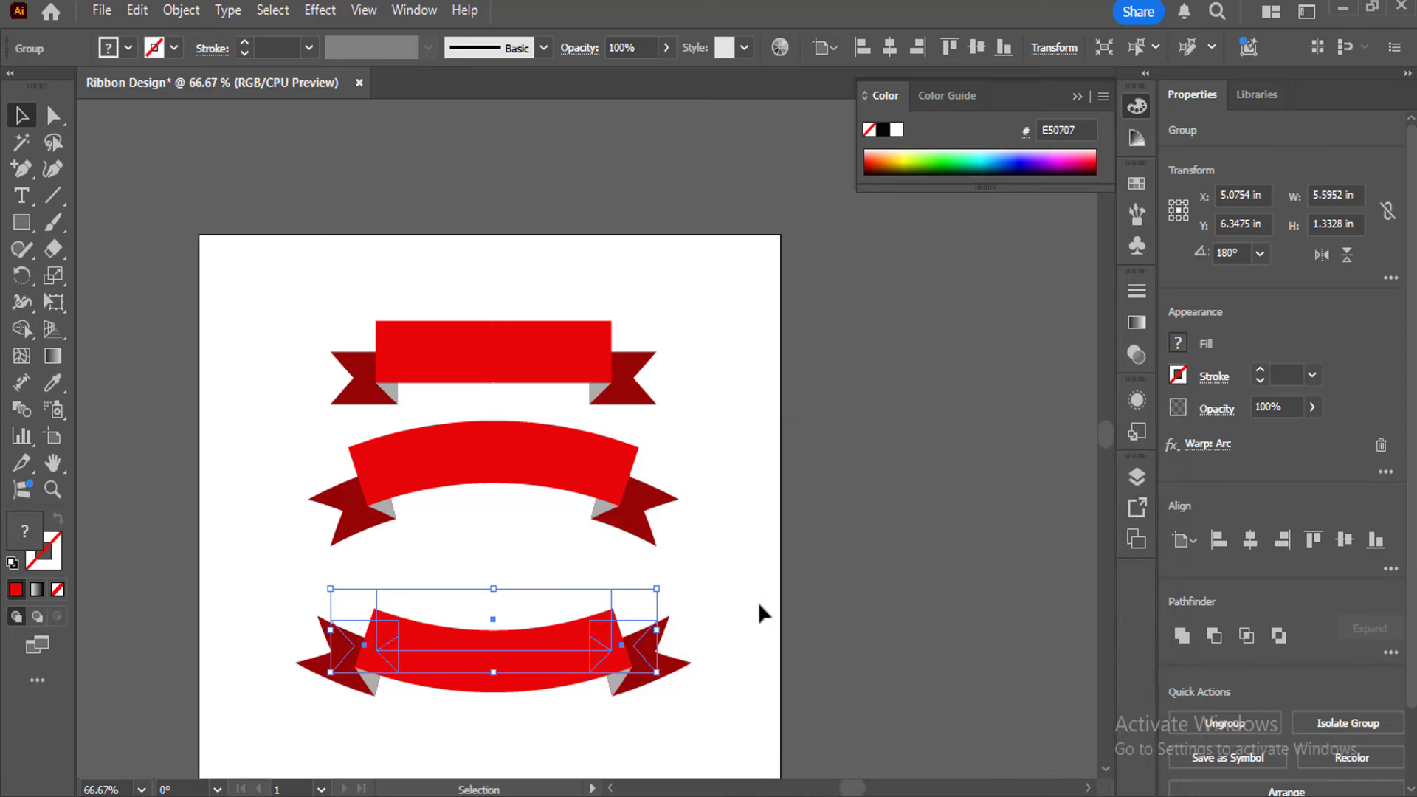
Move the downward-curving ribbon straight up about 0.7 in, closer to the arched ribbon
click(747, 596)
drag(478, 655, 476, 604)
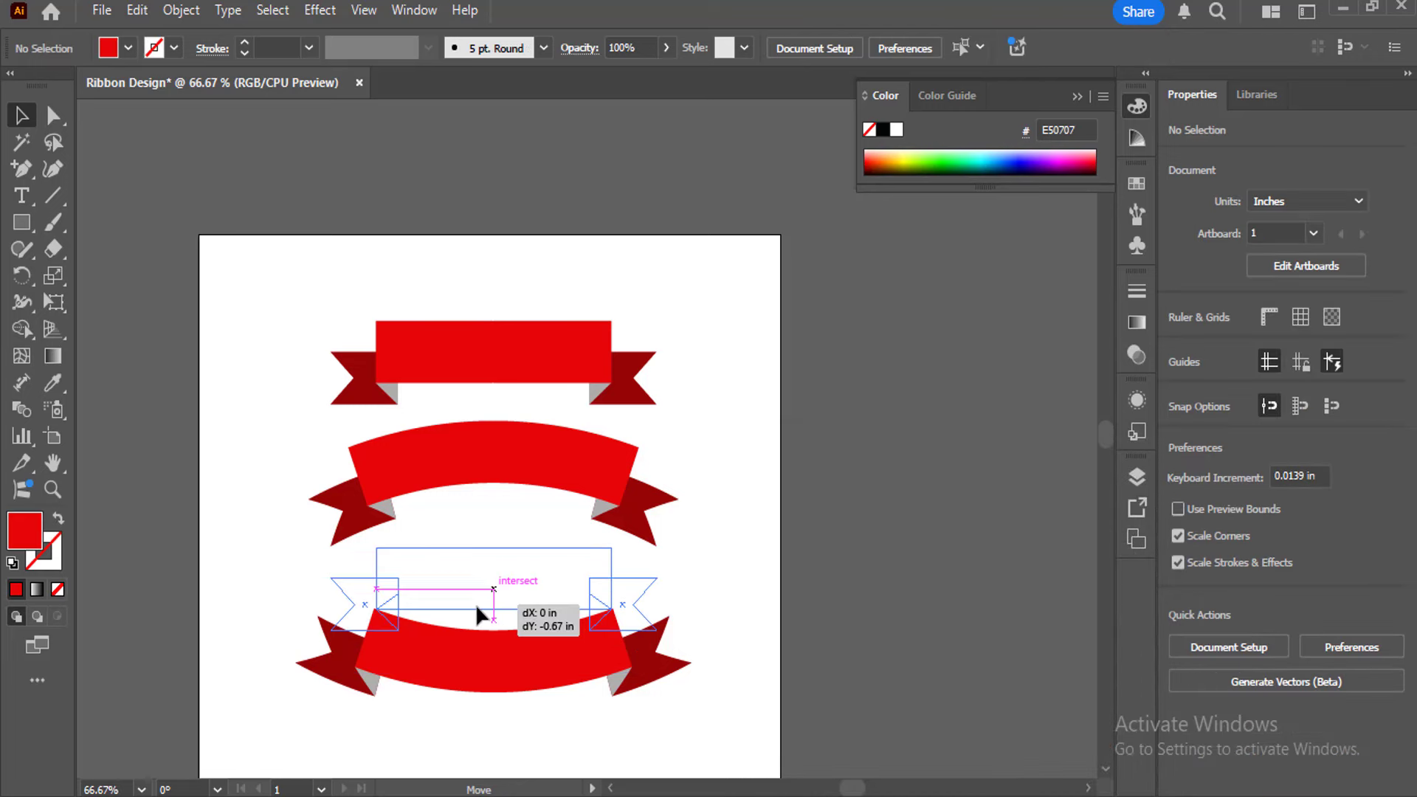
click(751, 464)
scroll(751, 464, down, 3)
scroll(751, 467, up, 1)
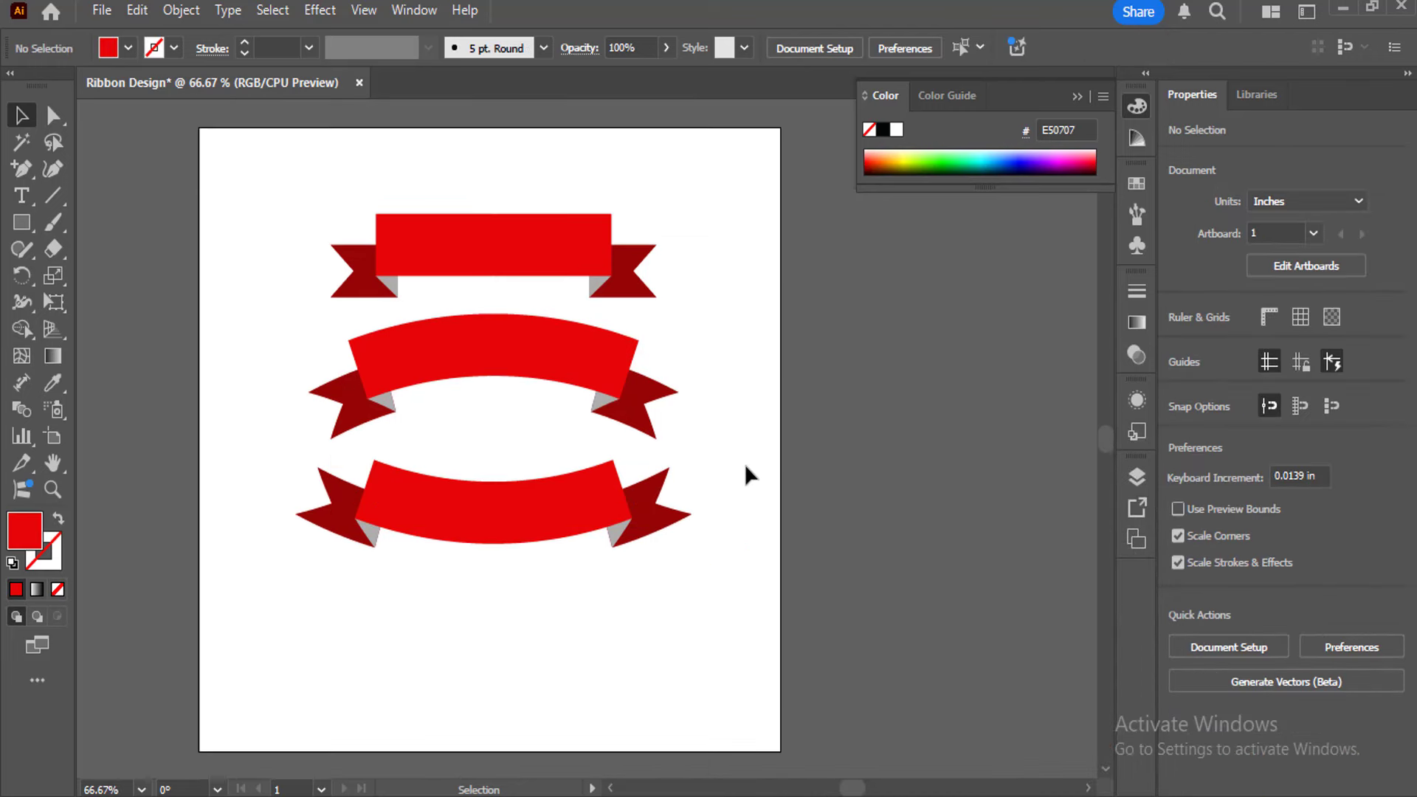
Scale all three ribbons down proportionally to about 3.91 in wide and move them into the artboard's upper-left area
drag(279, 202, 648, 572)
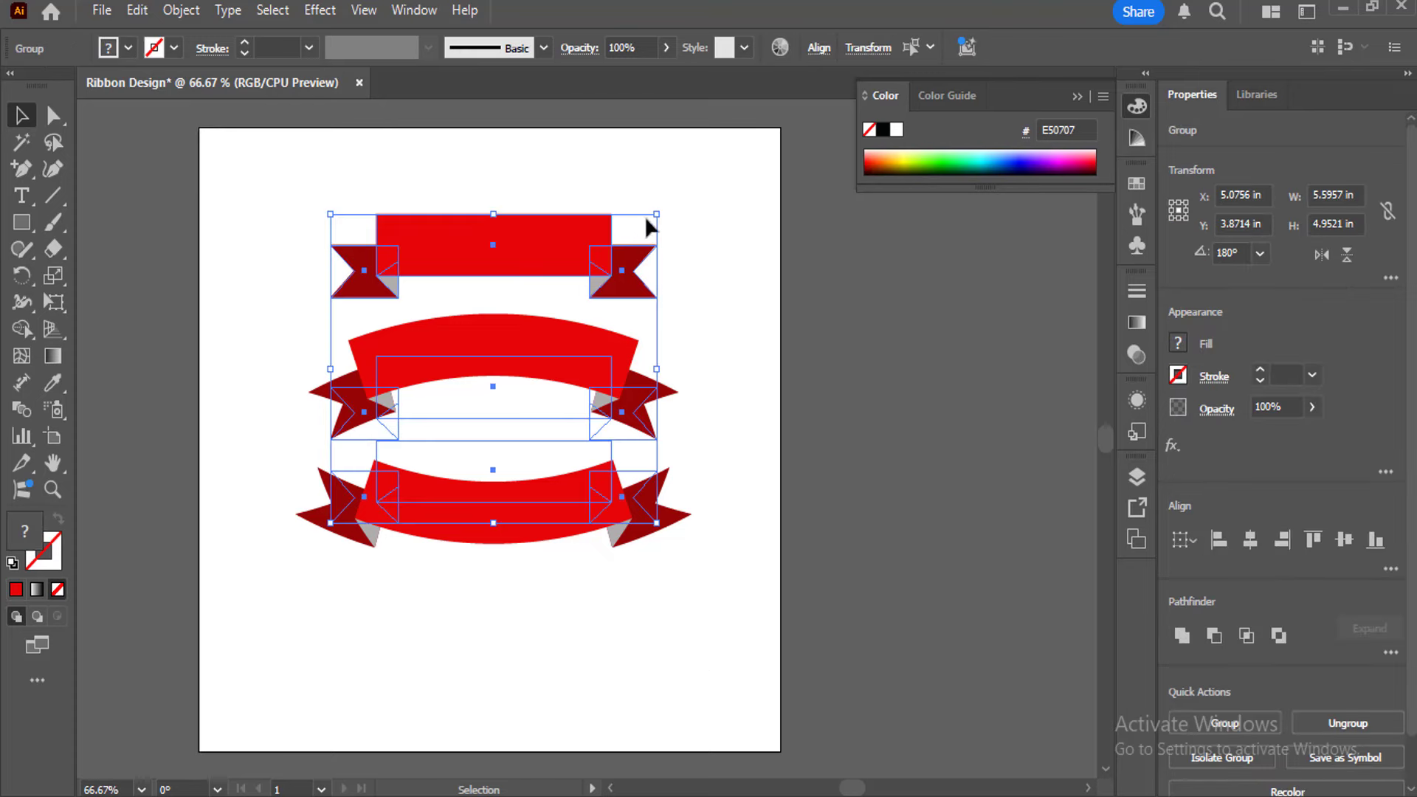
drag(656, 215, 608, 260)
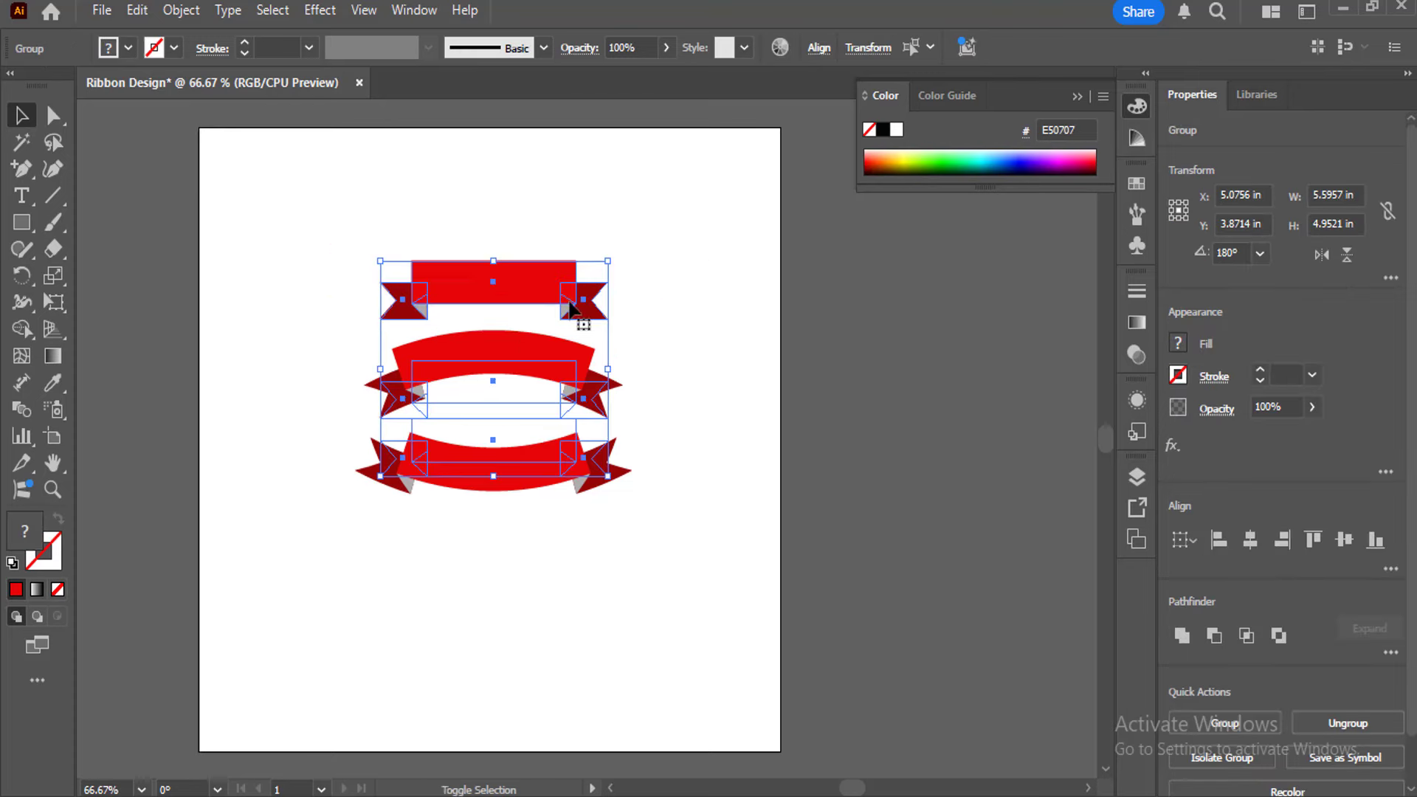
drag(505, 357, 366, 263)
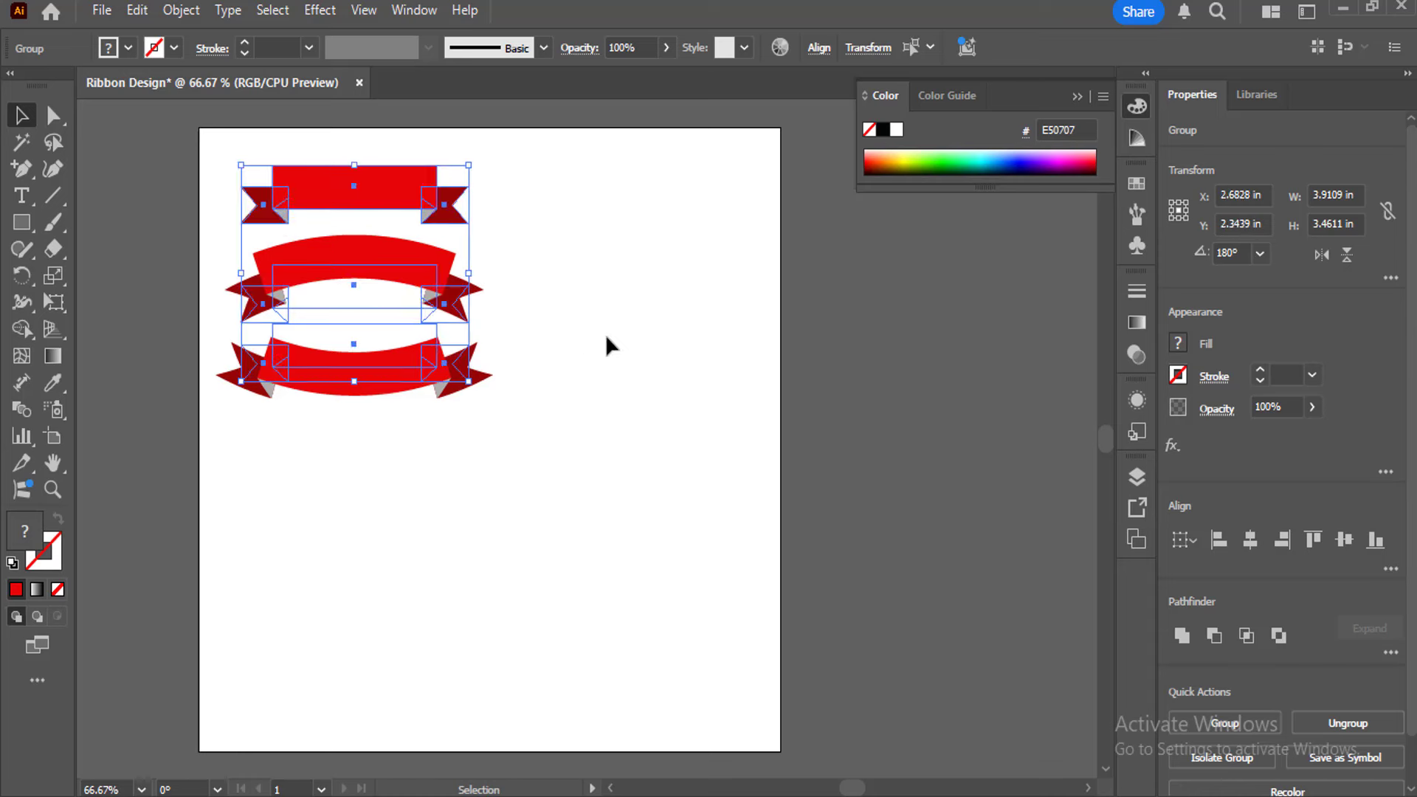
click(606, 334)
Add a fourth ribbon at the foot of the column from a copy of the straight ribbon with a horizontal 42% Flag warp
click(405, 195)
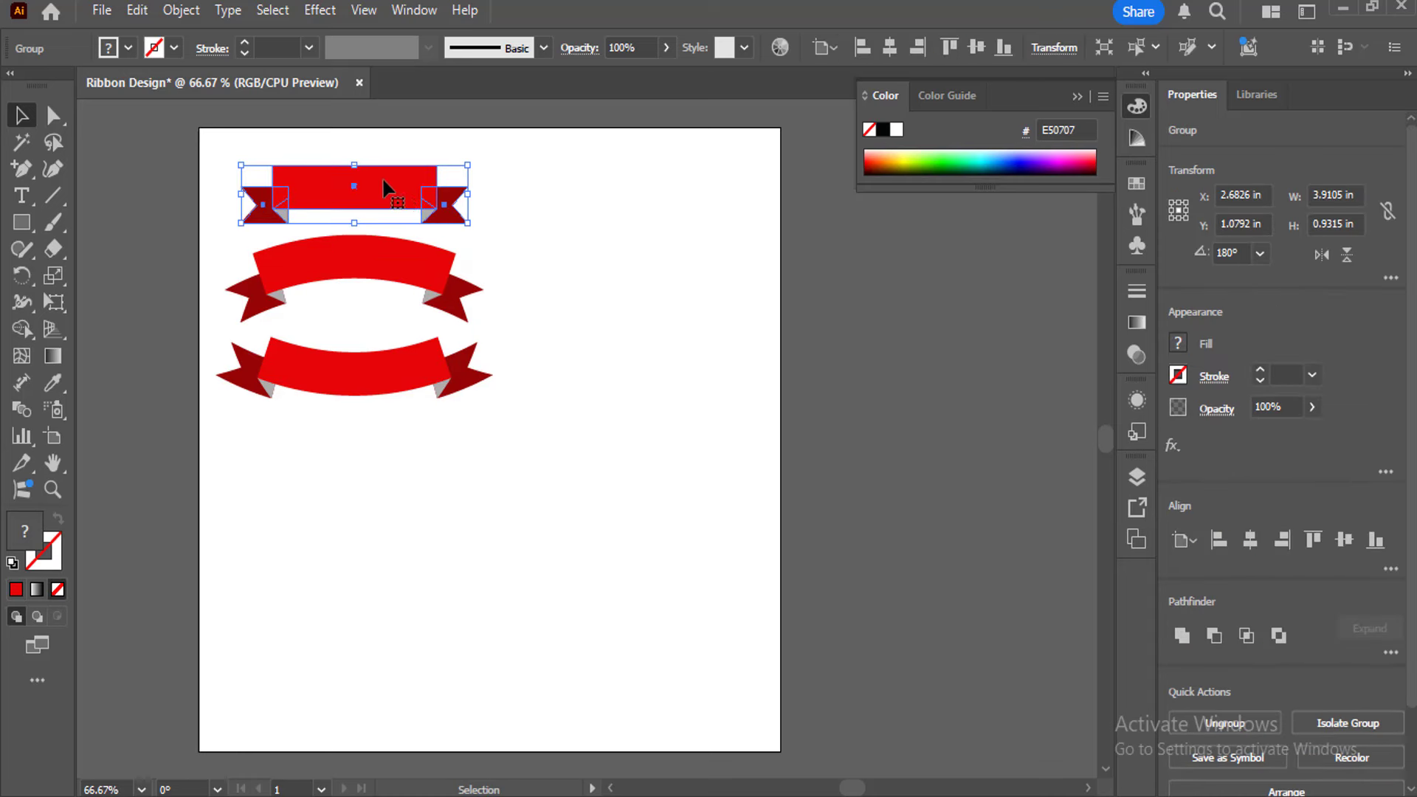
drag(382, 188, 499, 495)
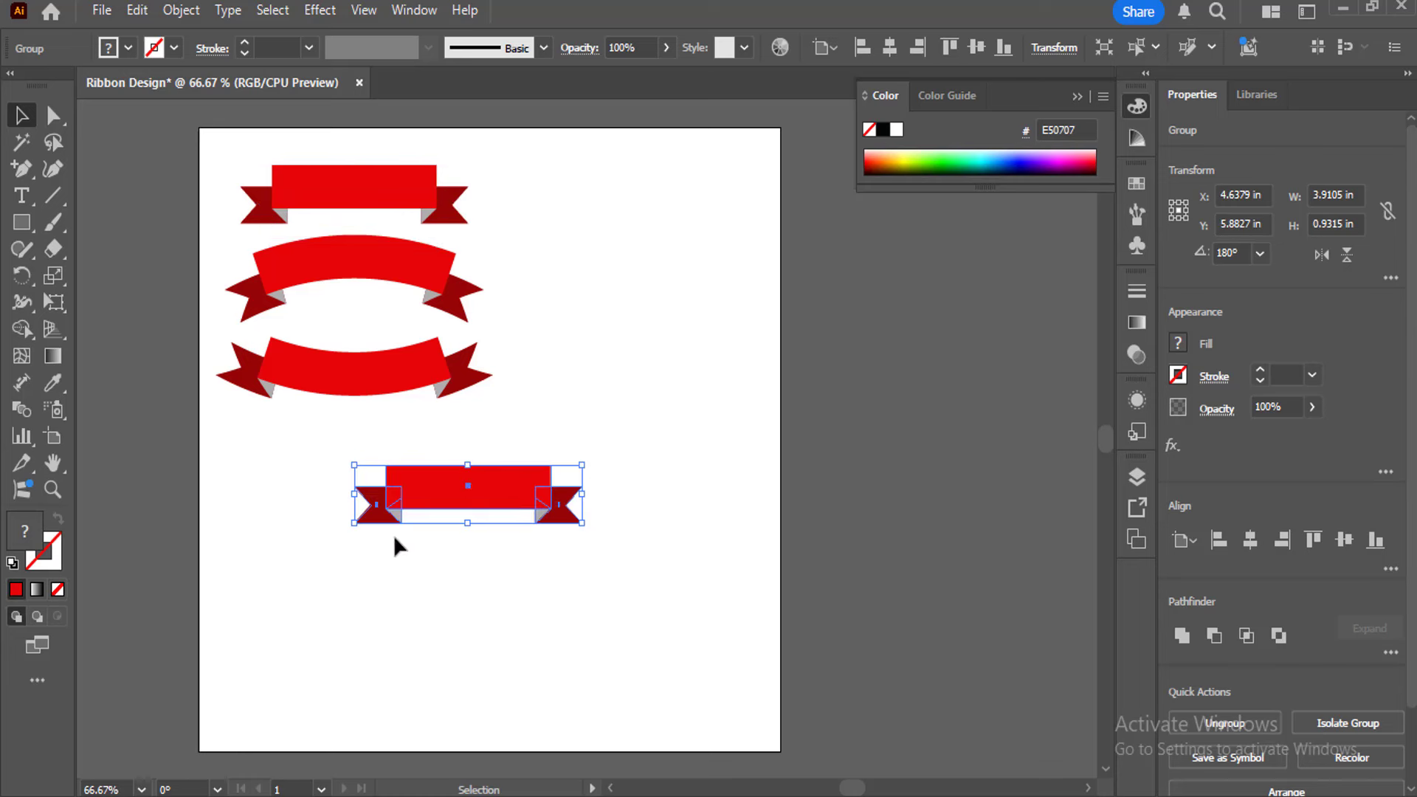
click(313, 12)
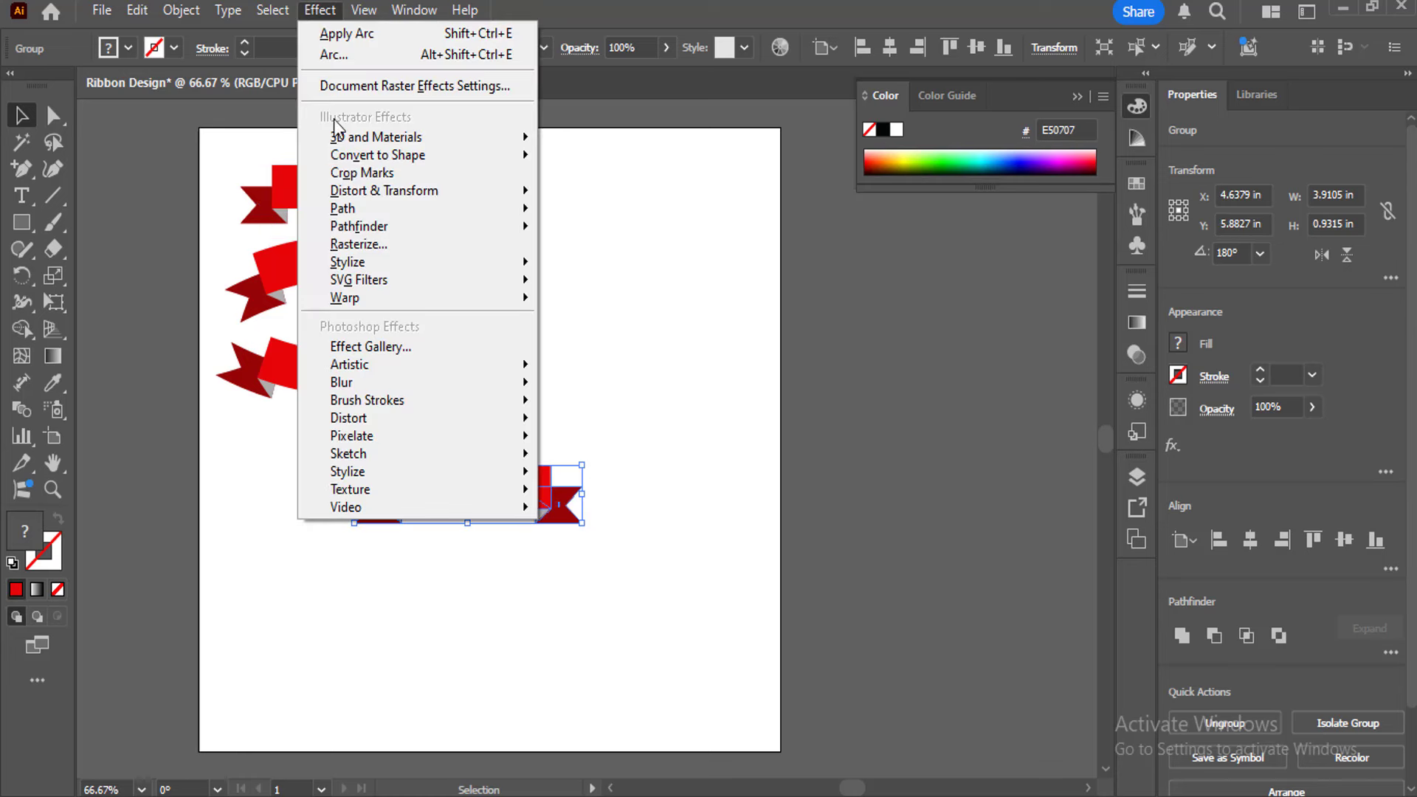
mouse_move(366, 304)
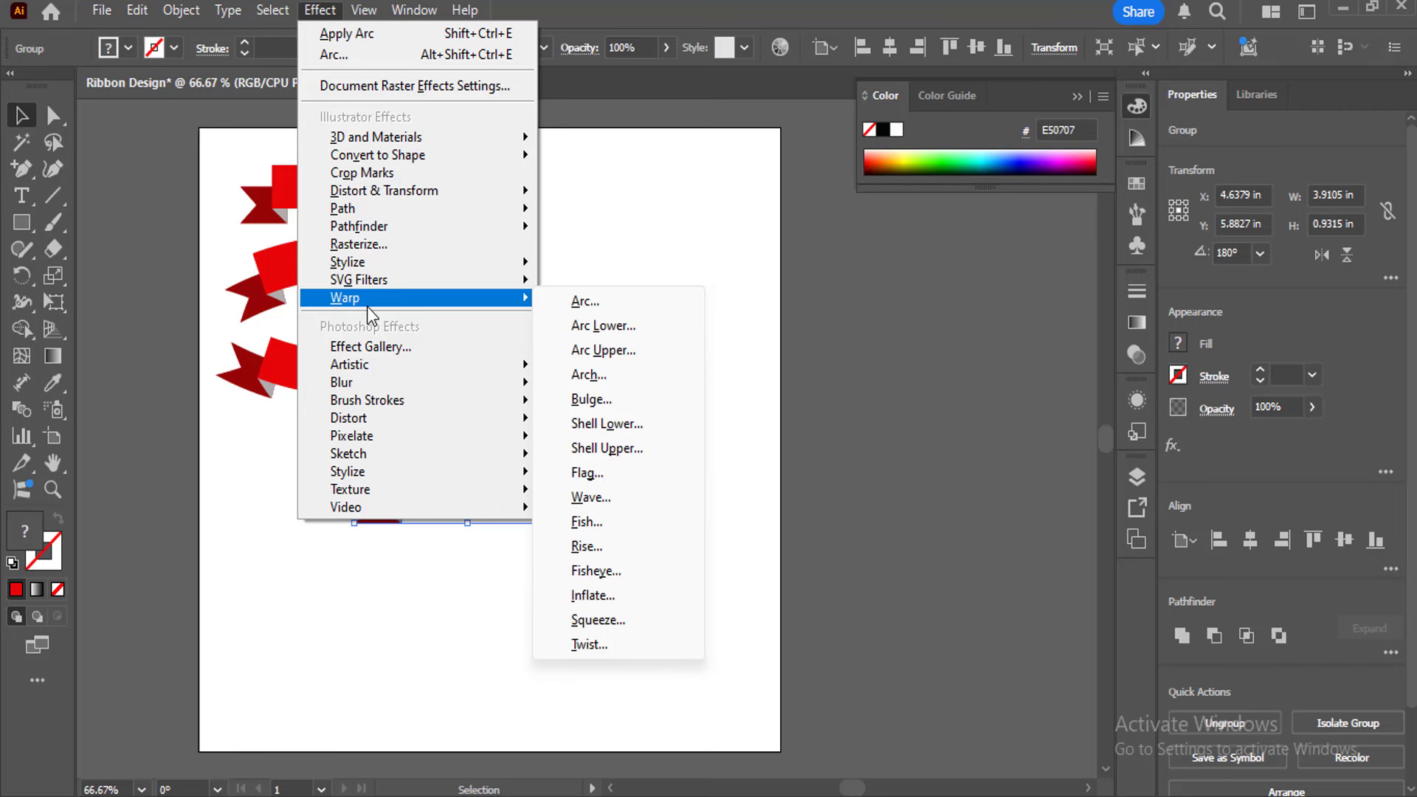
click(588, 473)
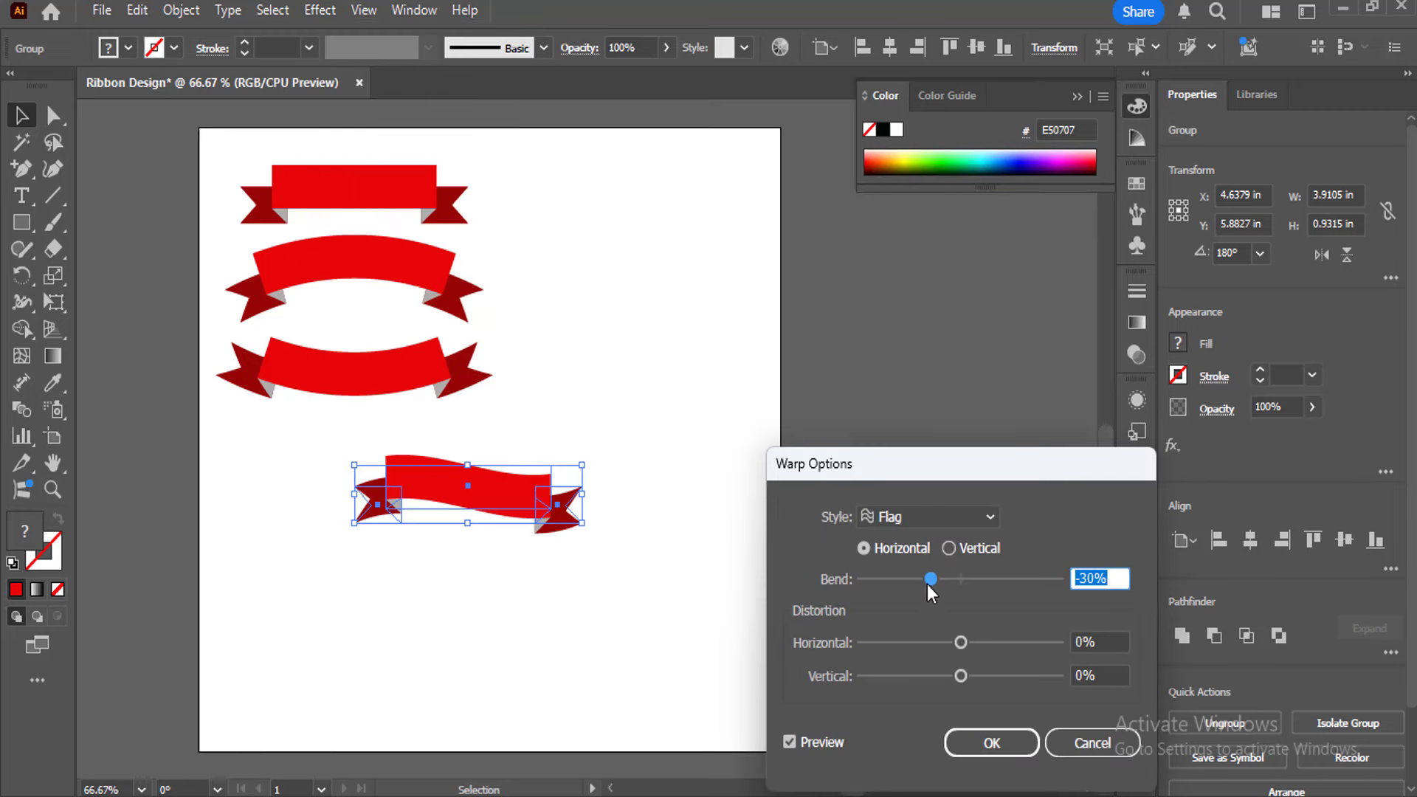
drag(929, 581, 998, 586)
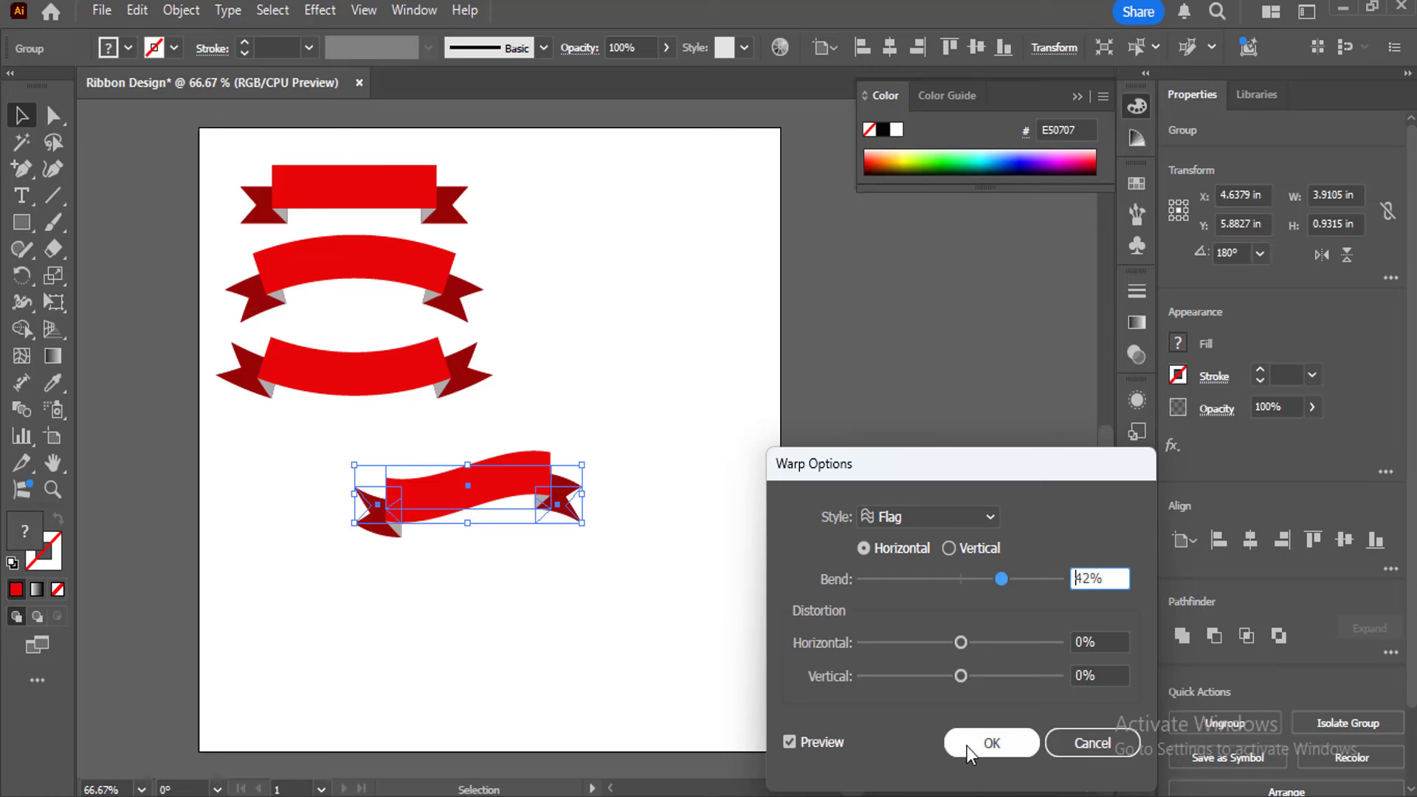
click(991, 742)
drag(483, 500, 301, 465)
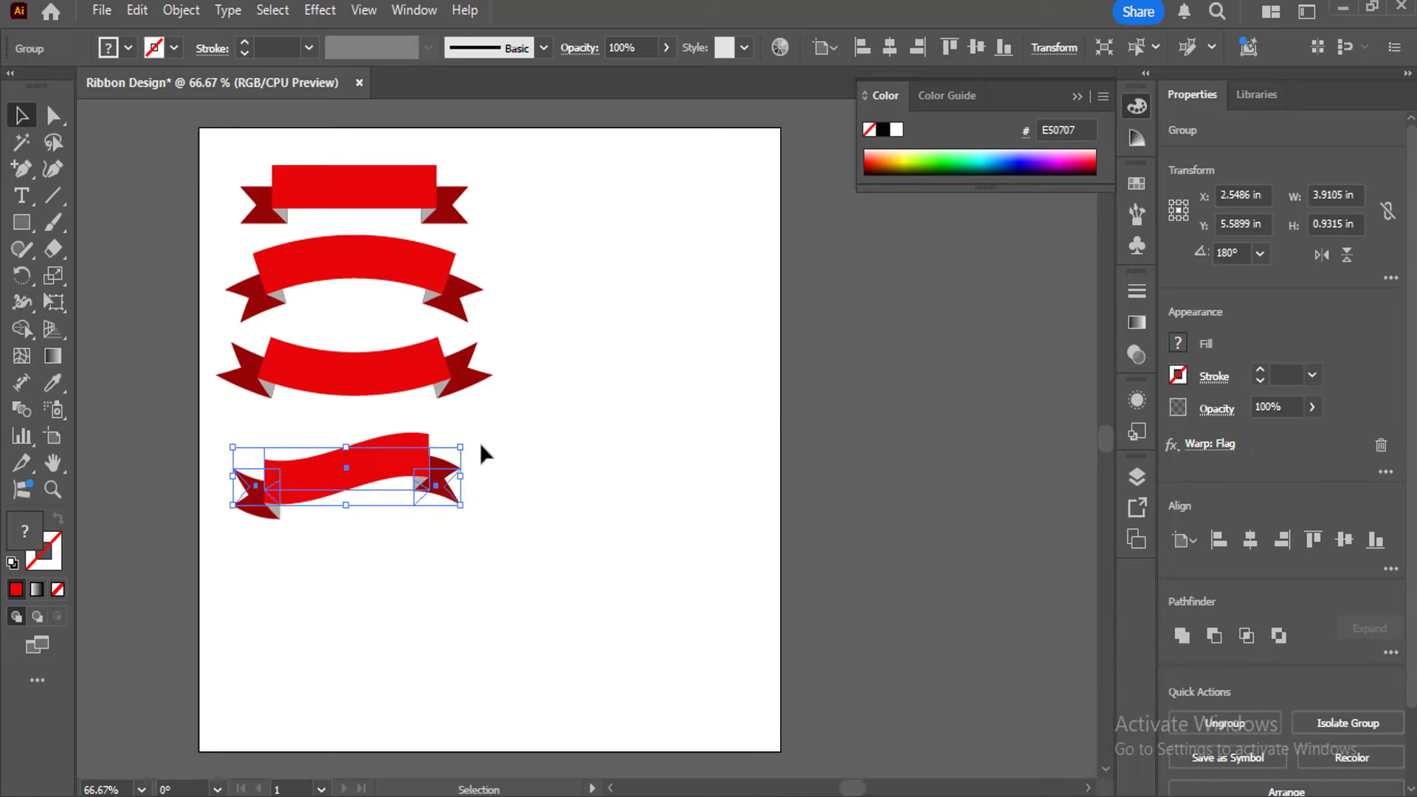
click(577, 365)
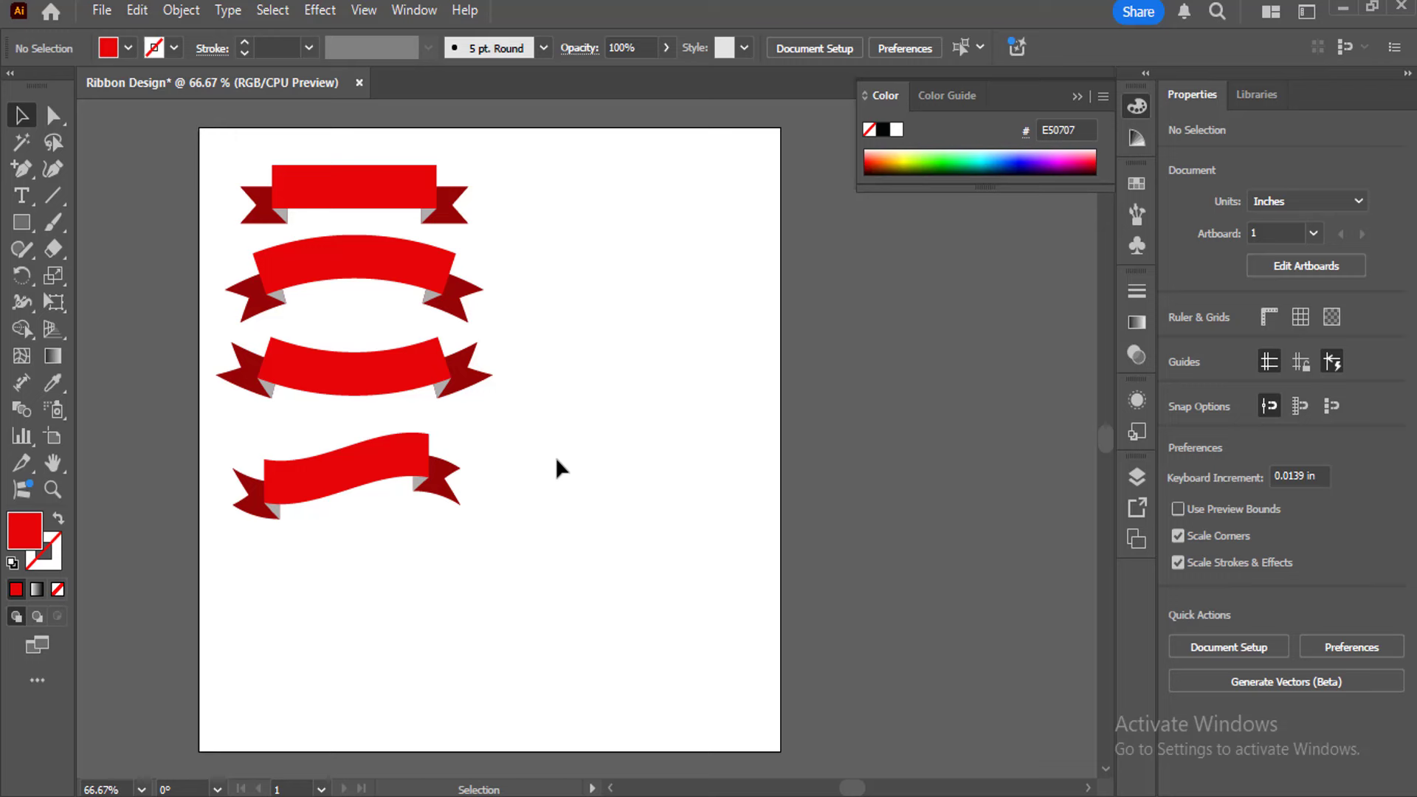
Place a copy of the straight ribbon to the right of the column at about X 7.22, Y 4.78 in and ungroup it
click(327, 189)
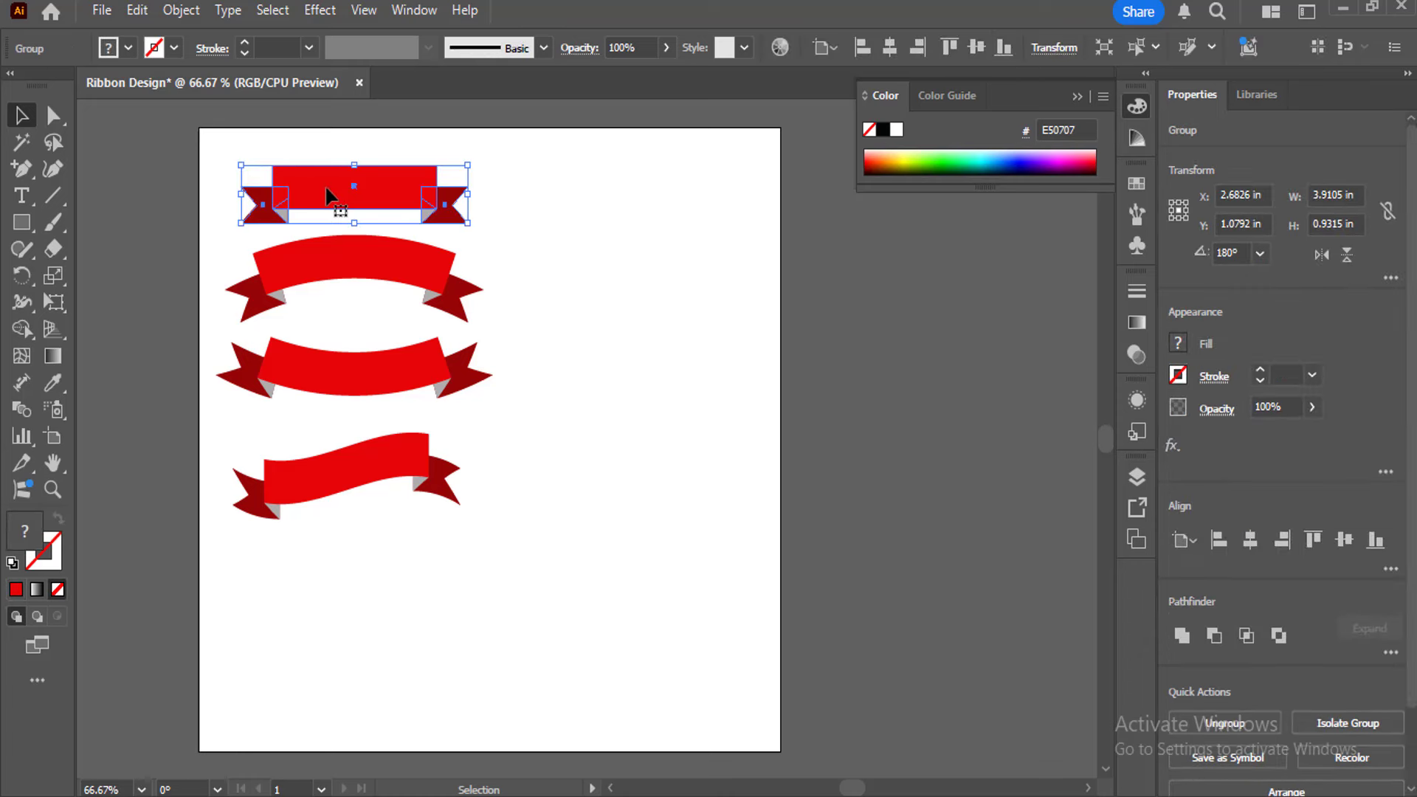
drag(327, 190, 595, 430)
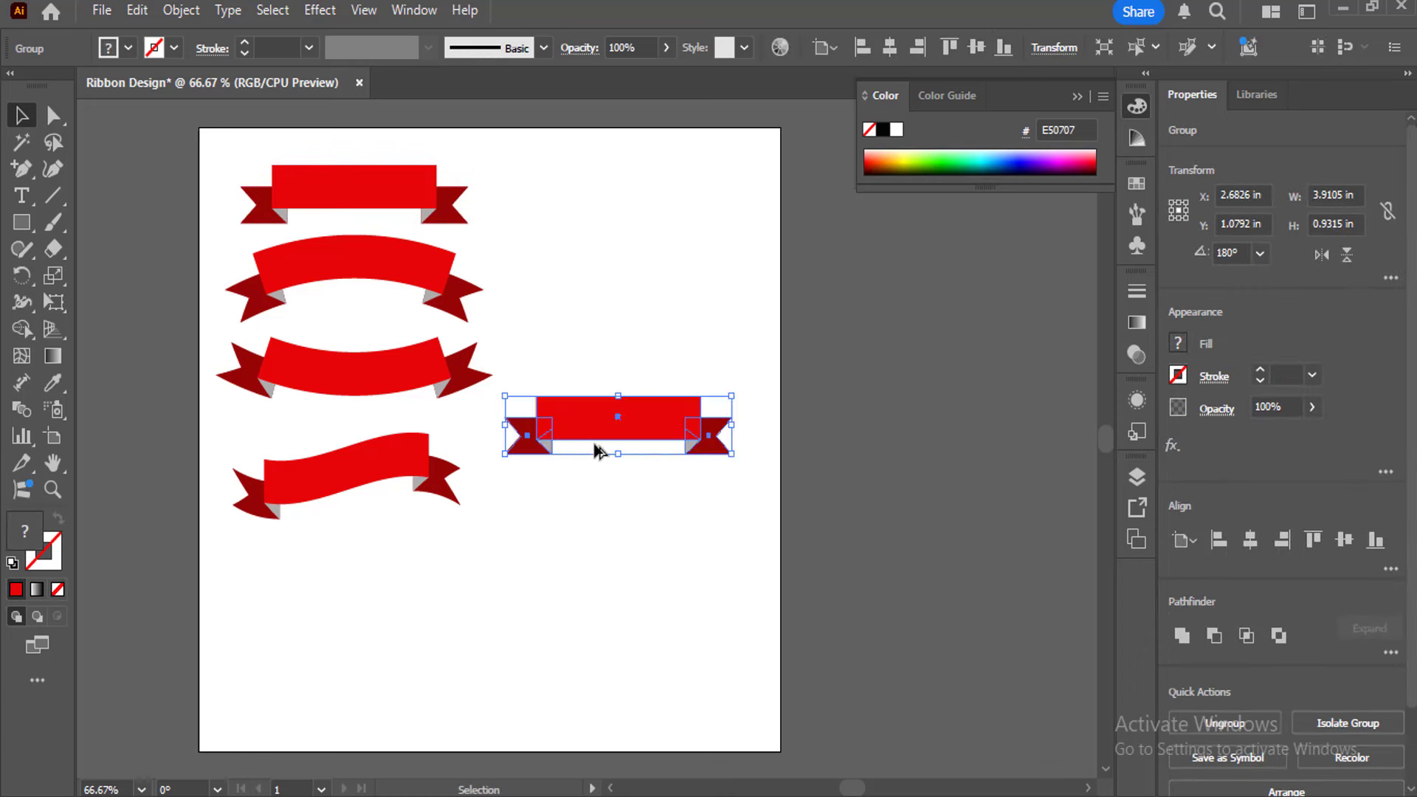
click(609, 524)
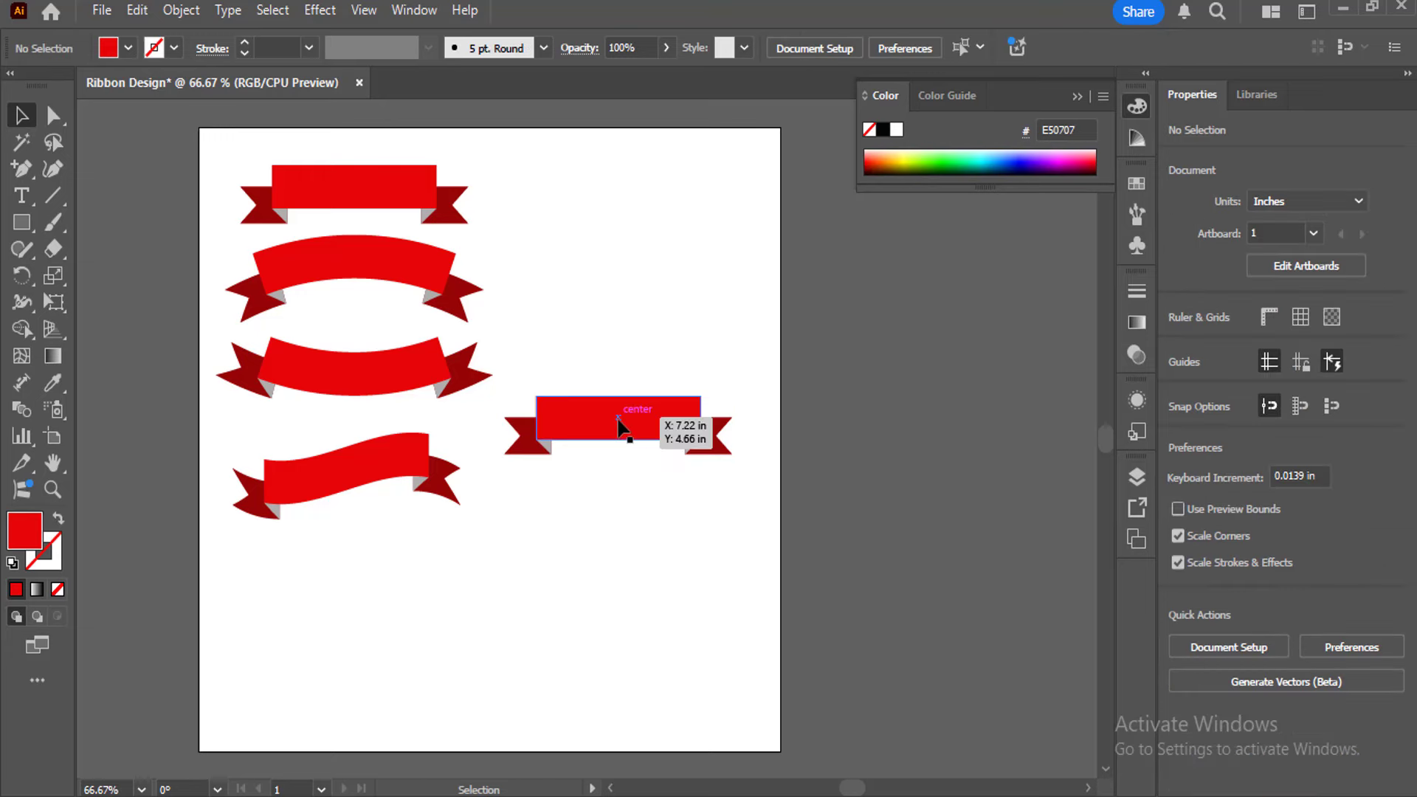
click(624, 421)
right_click(622, 423)
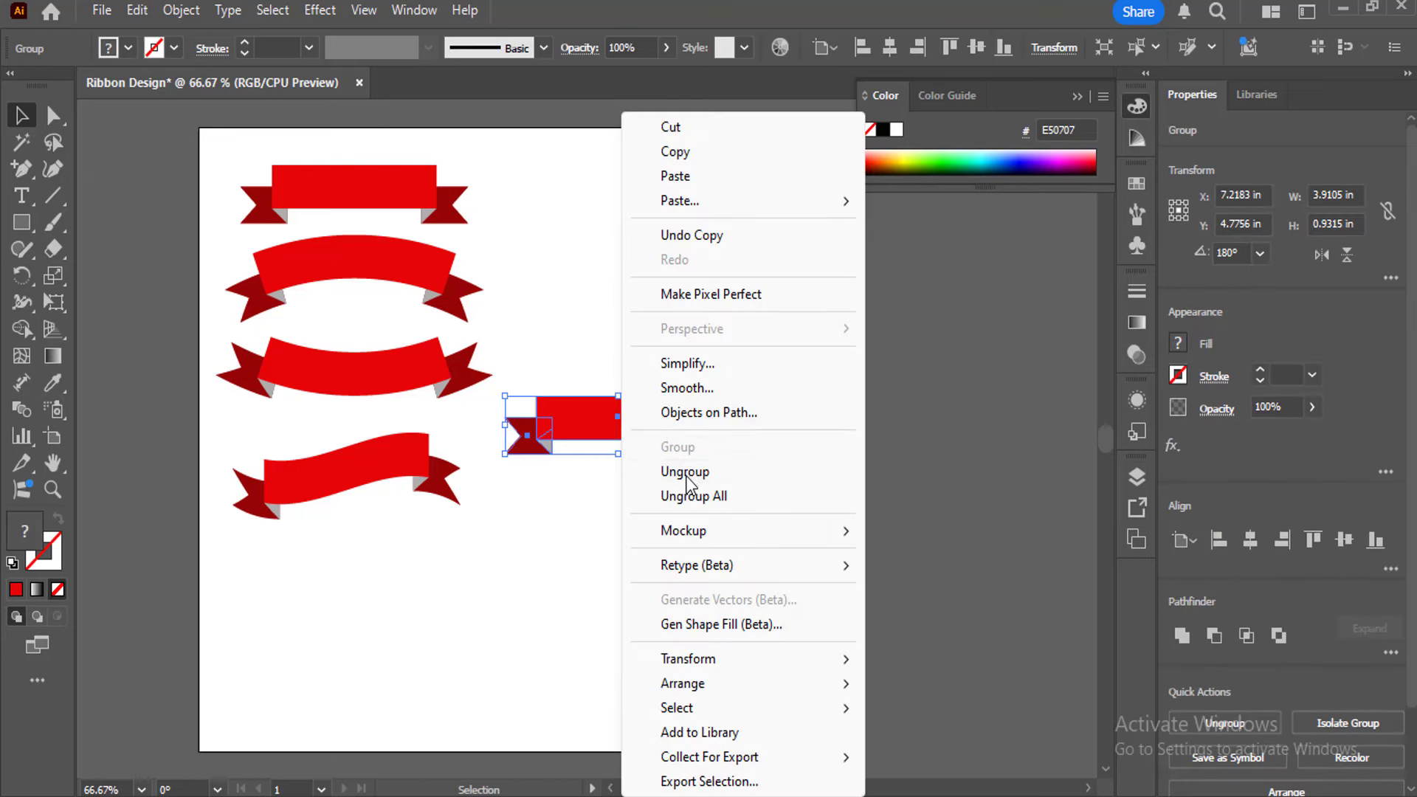
click(685, 472)
click(578, 551)
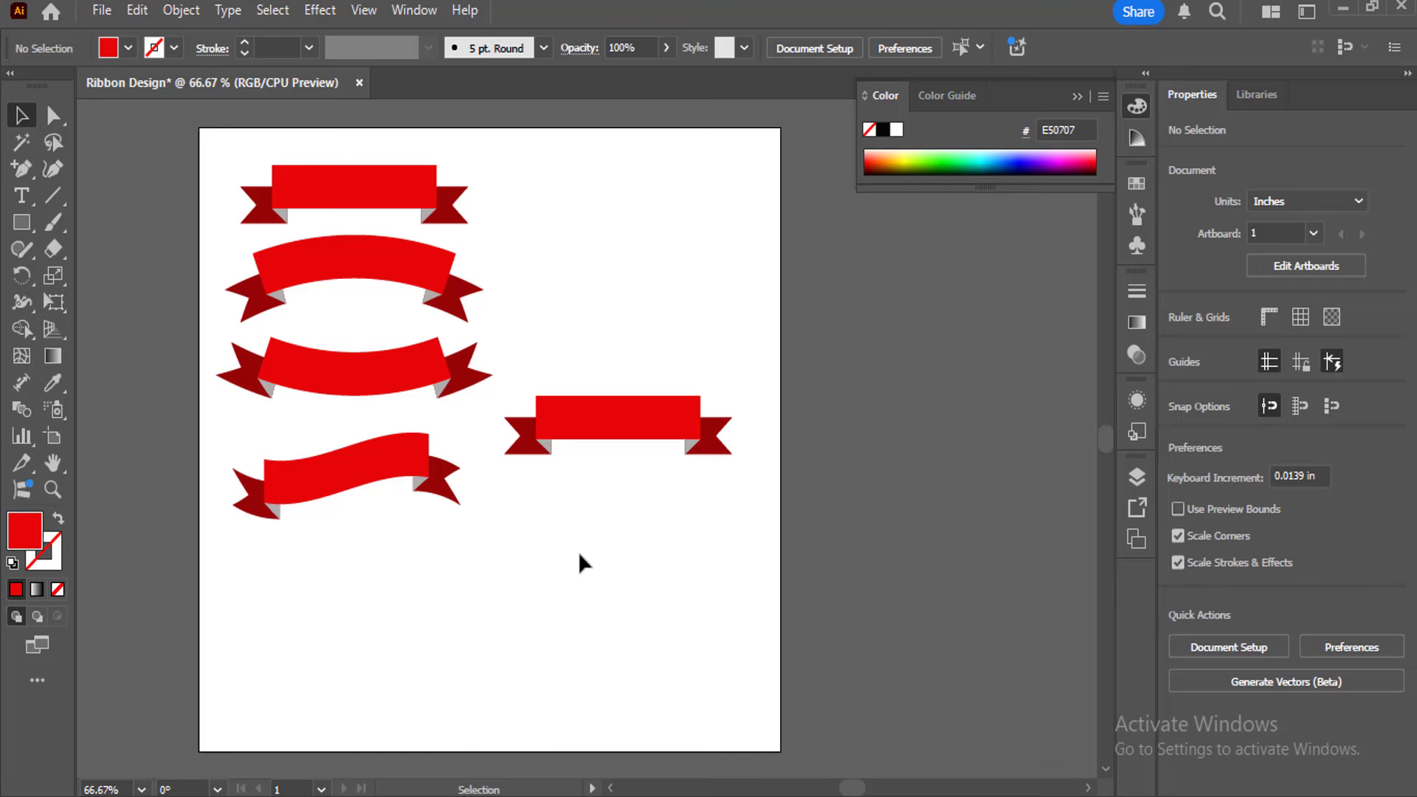
Delete the right tail and the red rectangle from the ungrouped ribbon copy, keeping only its left tail
scroll(578, 552, up, 3)
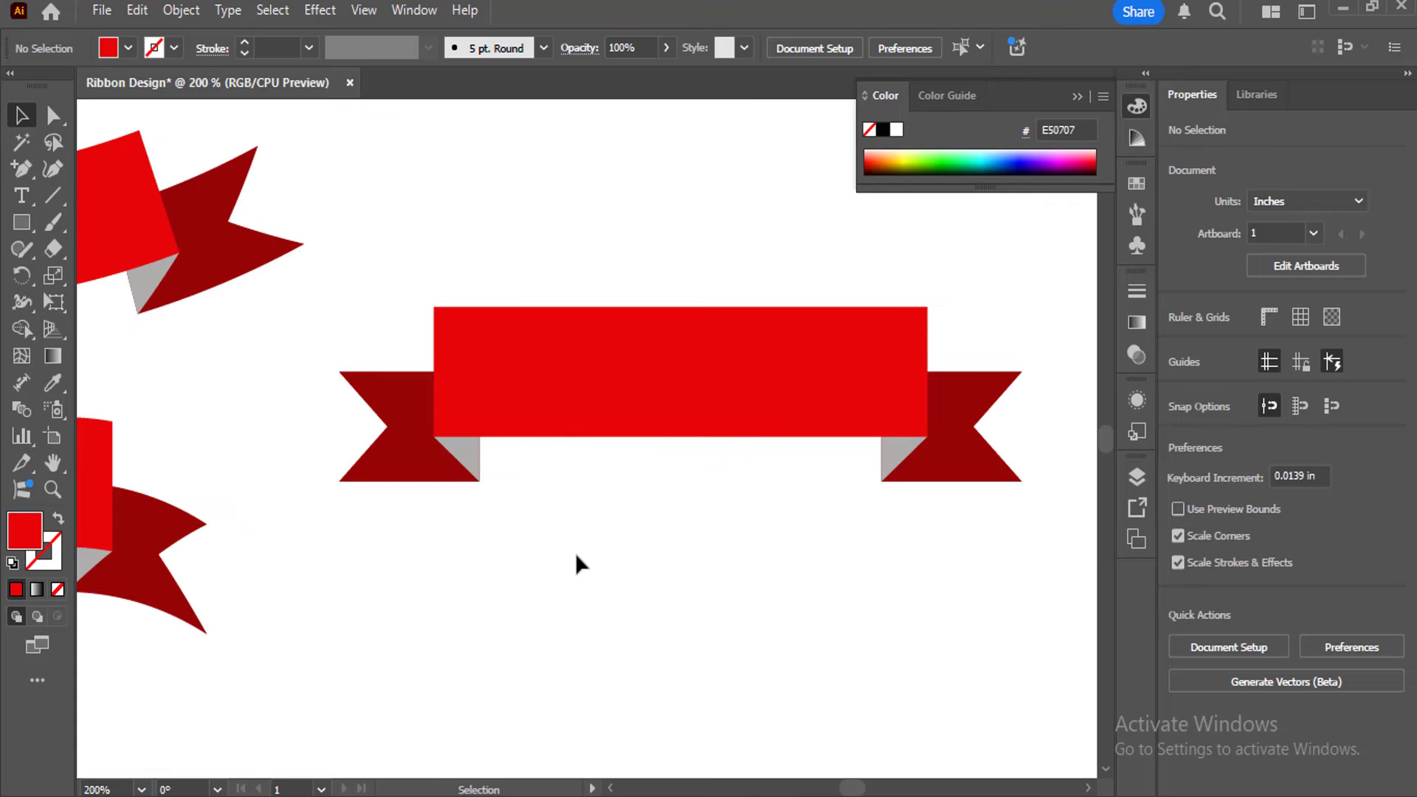
click(661, 407)
click(987, 278)
click(989, 481)
key(Delete)
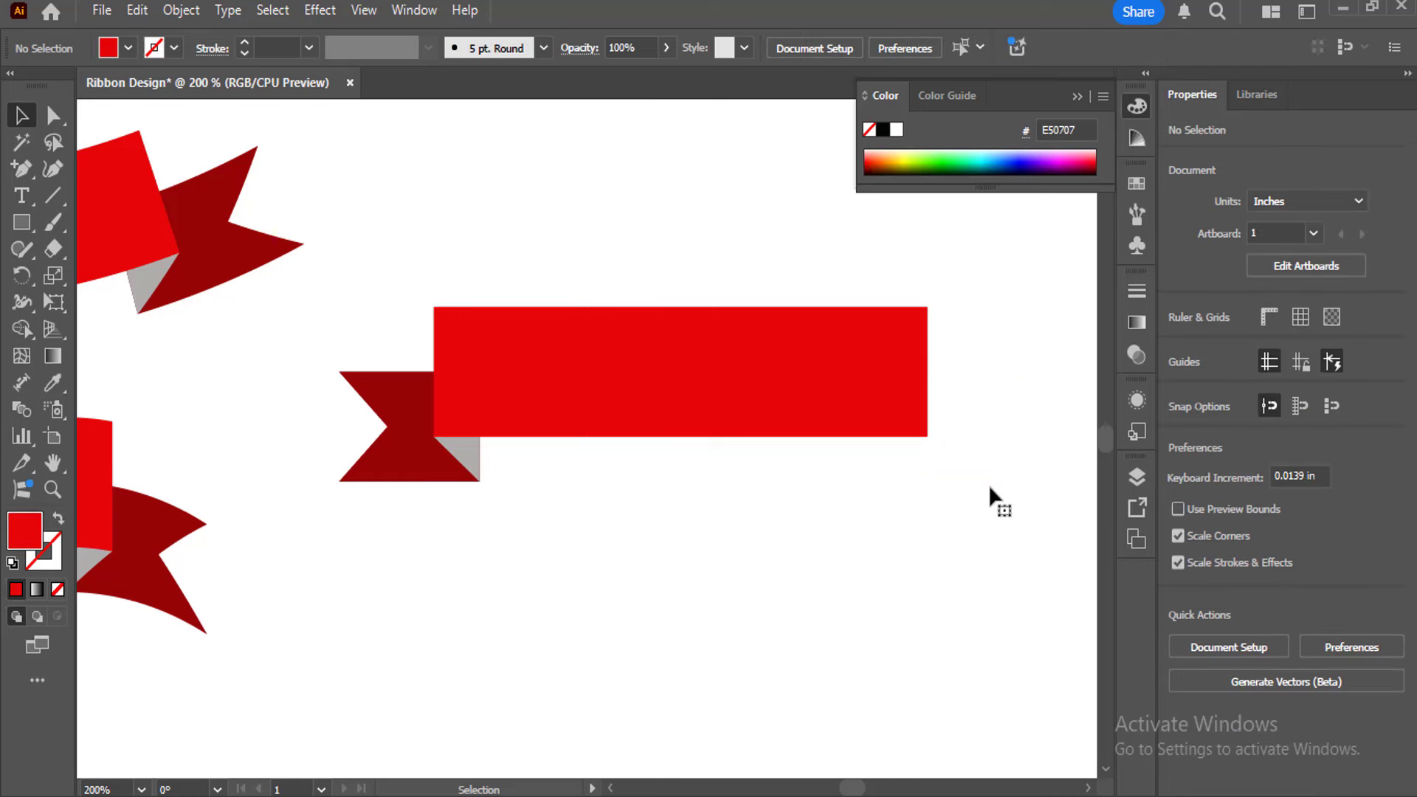
click(865, 360)
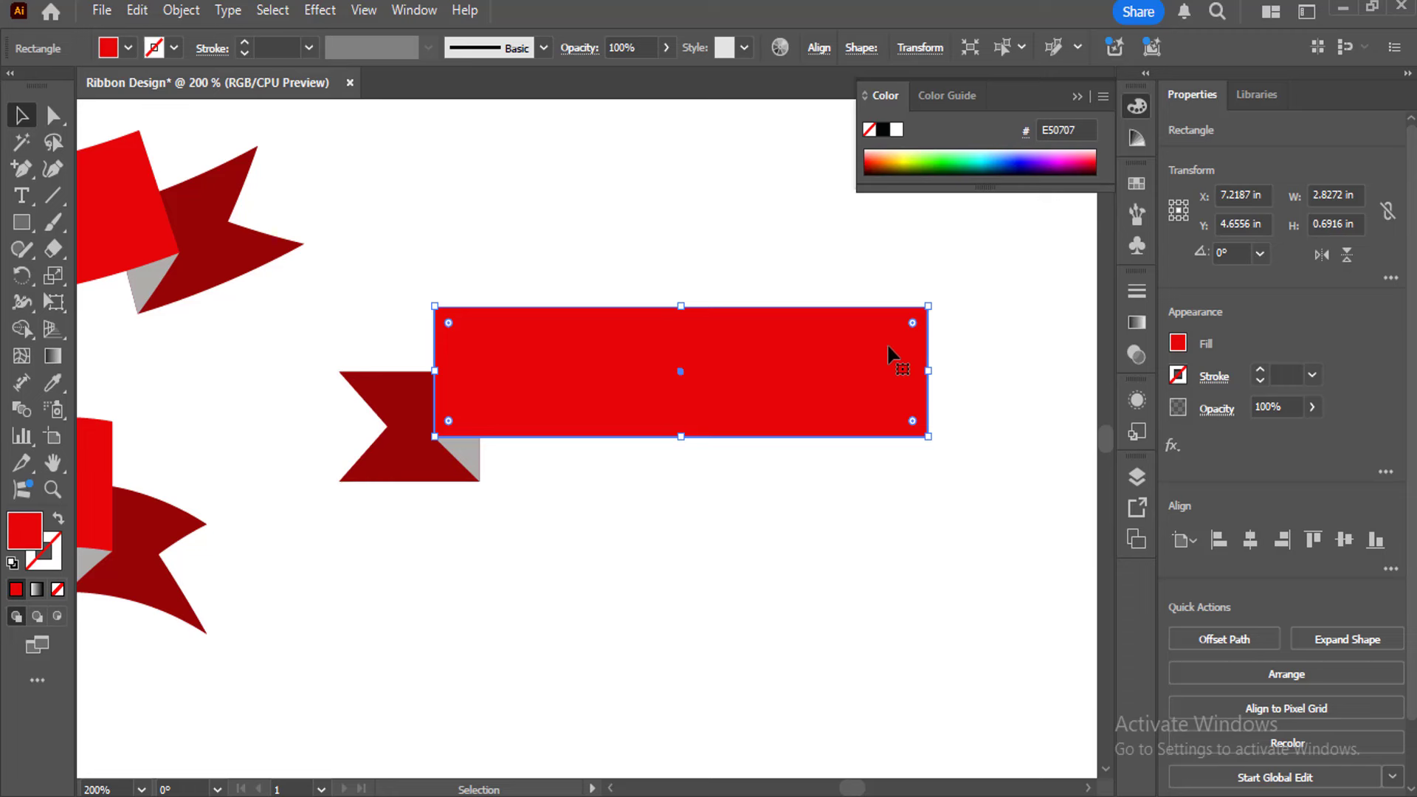
key(Delete)
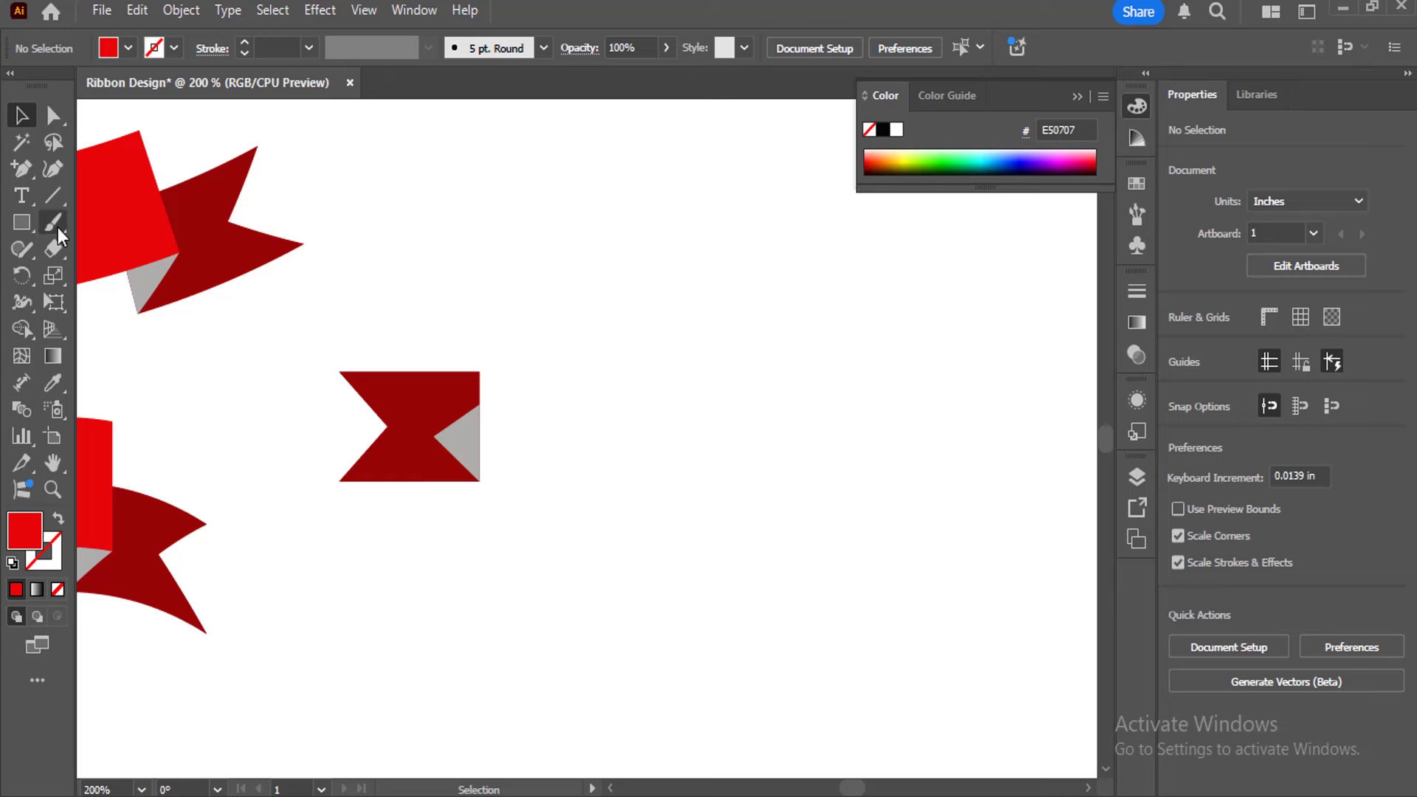
Draw a horizontal line about 2.3 in long above the remaining tail and give it a red 37 pt stroke
click(53, 201)
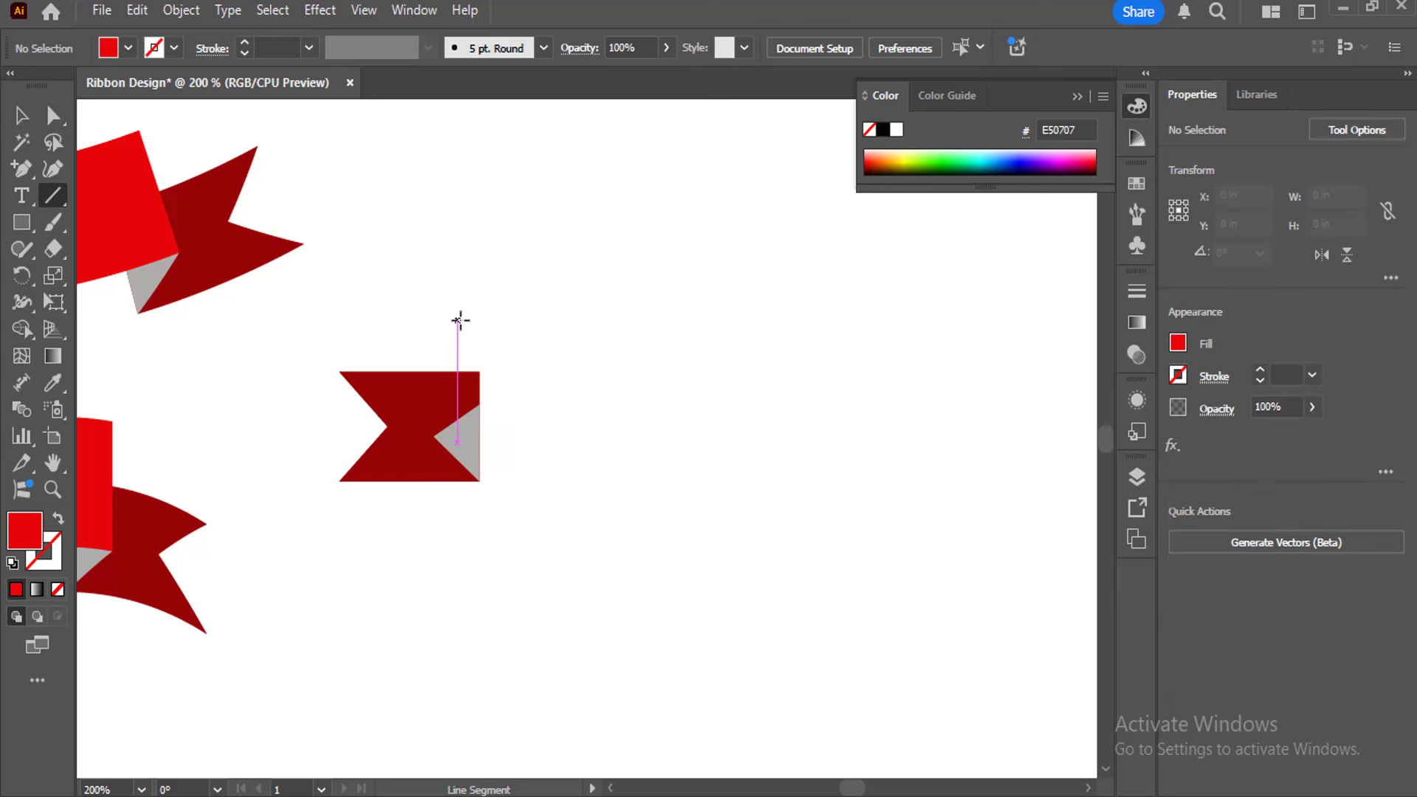
drag(439, 318, 840, 319)
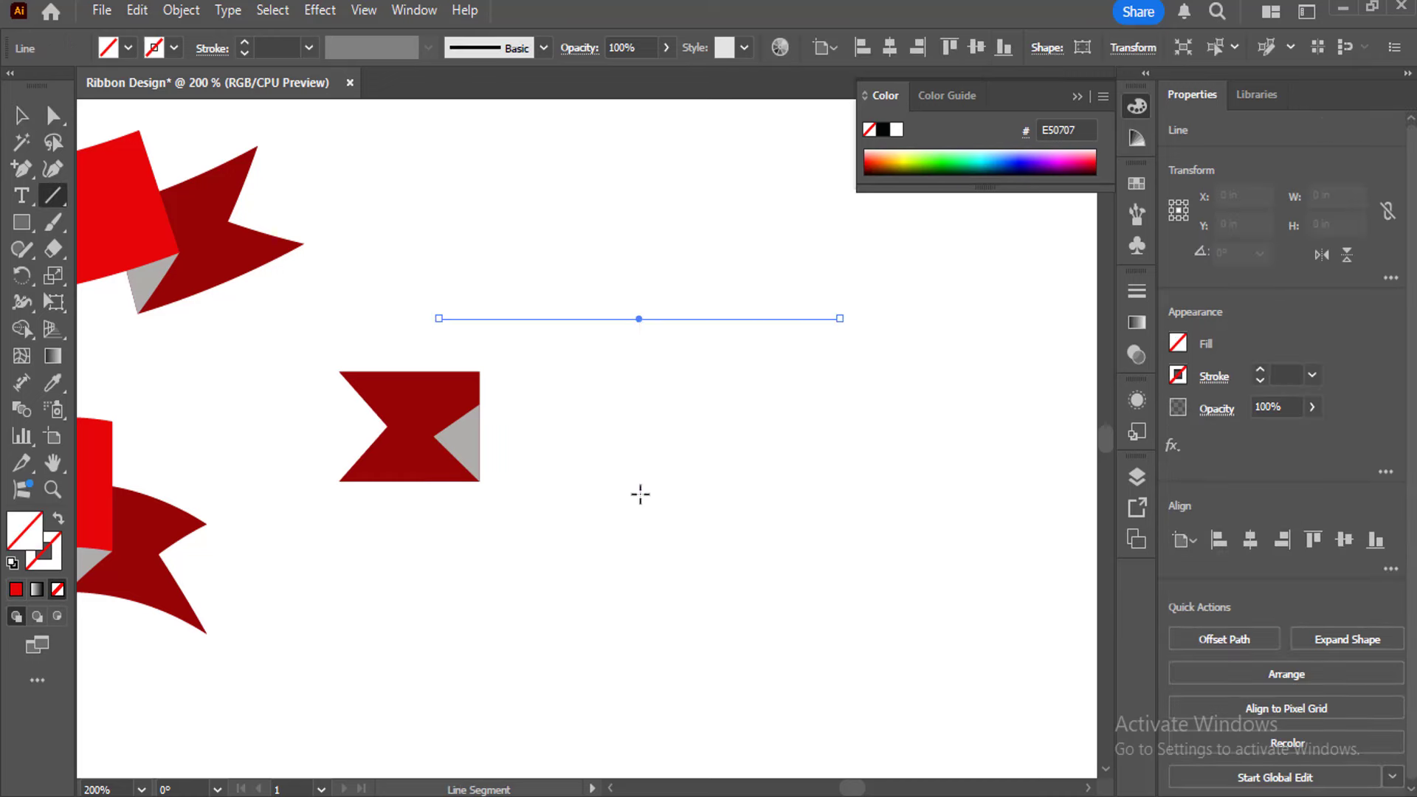
click(43, 563)
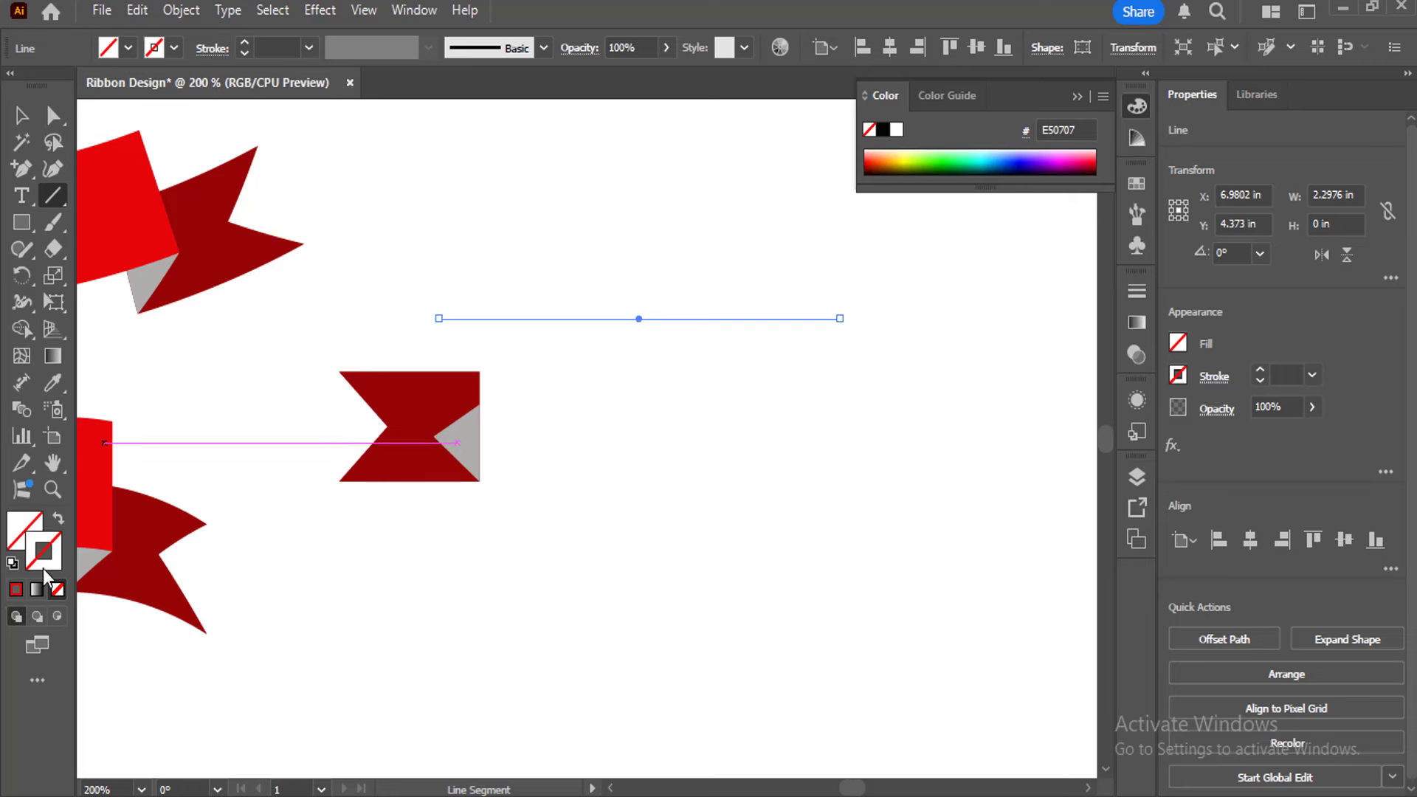
click(15, 589)
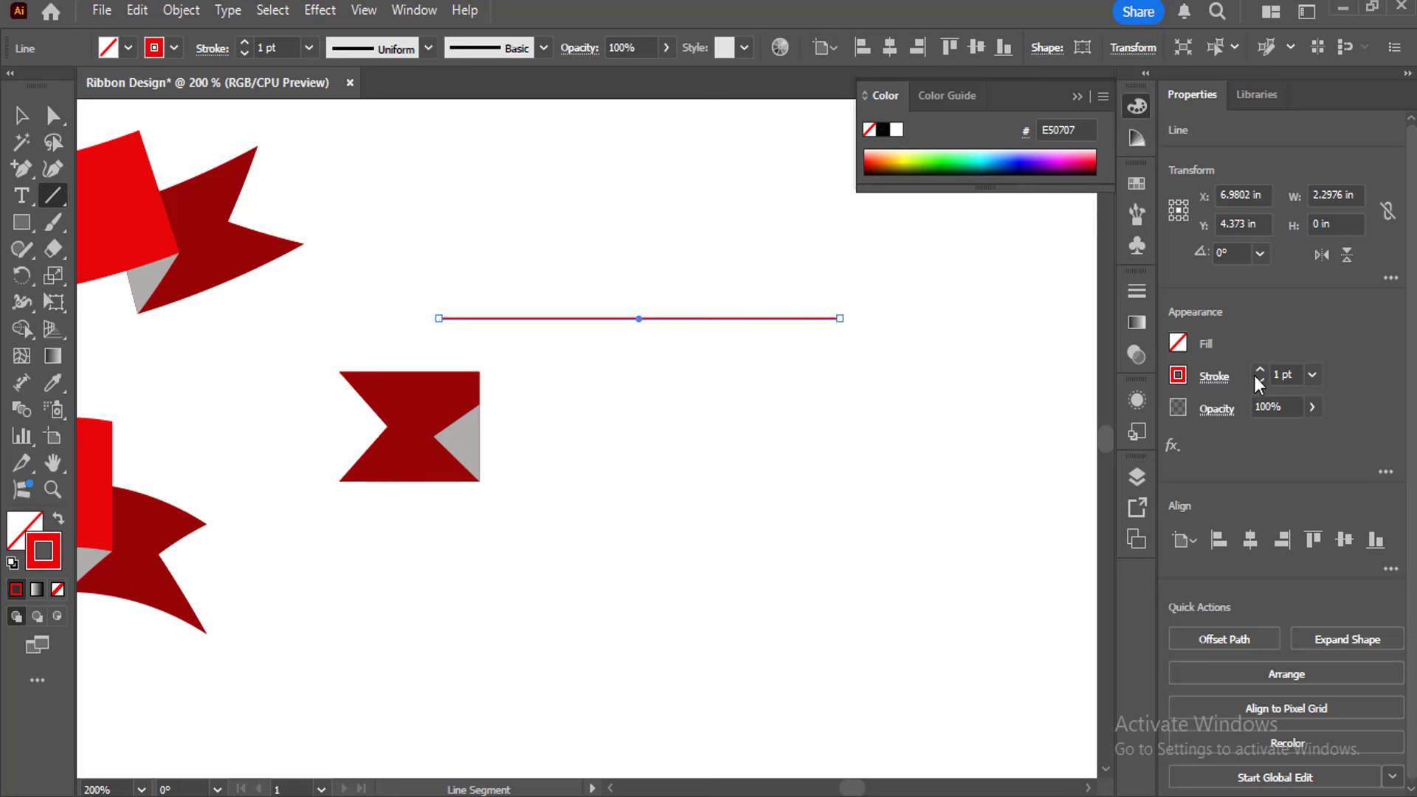
drag(1260, 372, 1260, 371)
Move the thick red line over the left tail so its lower-left corner meets the tip of the grey fold
key(v)
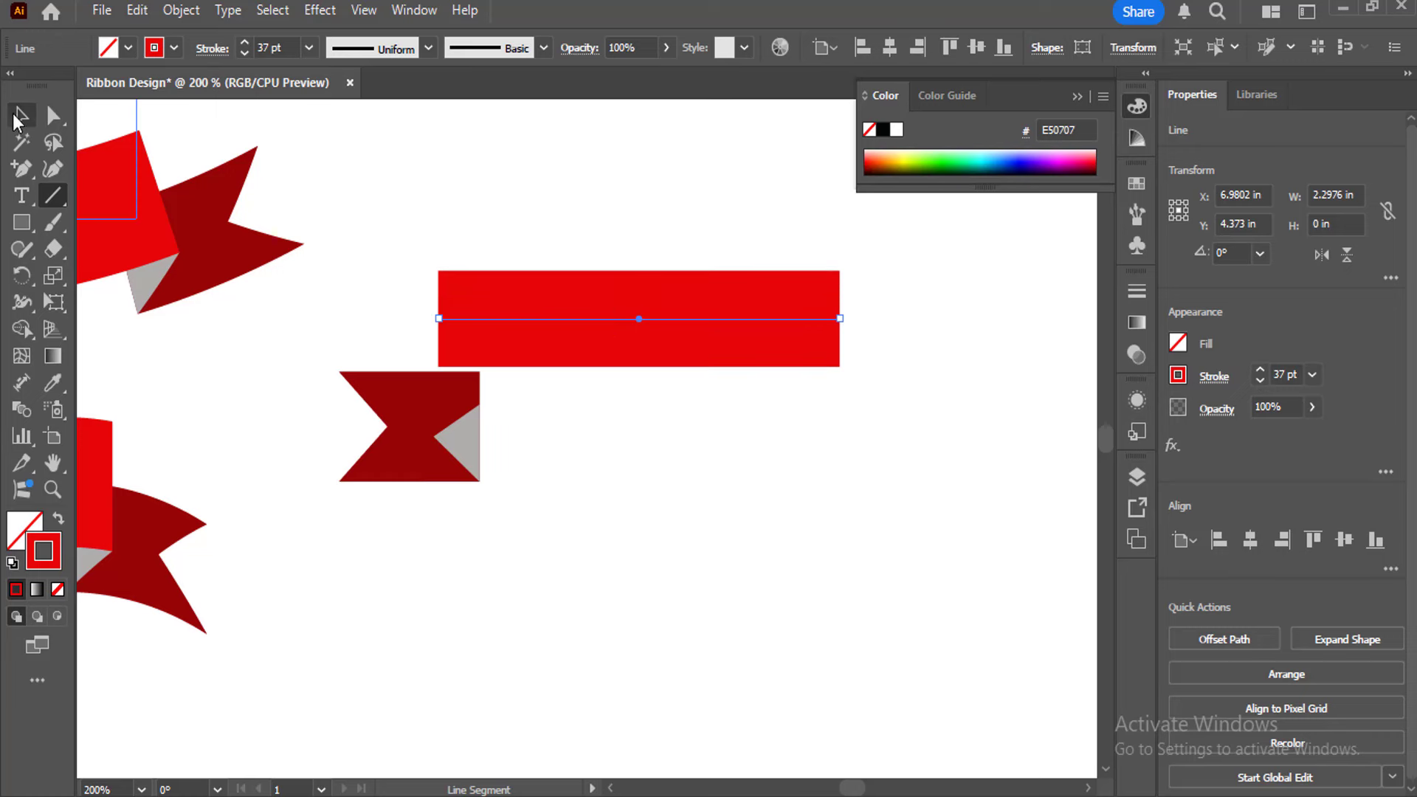
click(567, 399)
drag(566, 329, 539, 393)
key(Right)
key(Right)
key(Right)
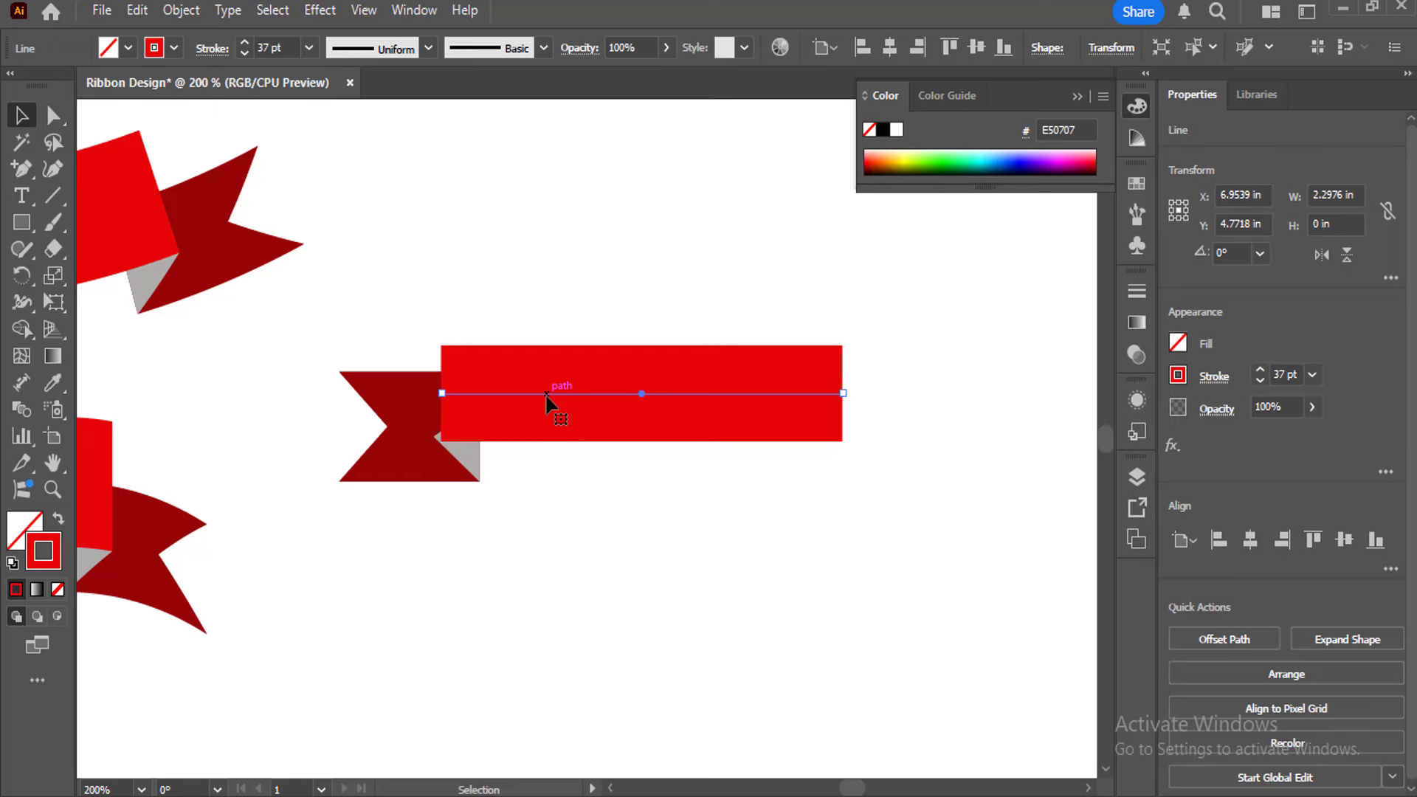
key(Up)
key(Up)
key(Up)
key(Left)
key(Left)
key(Left)
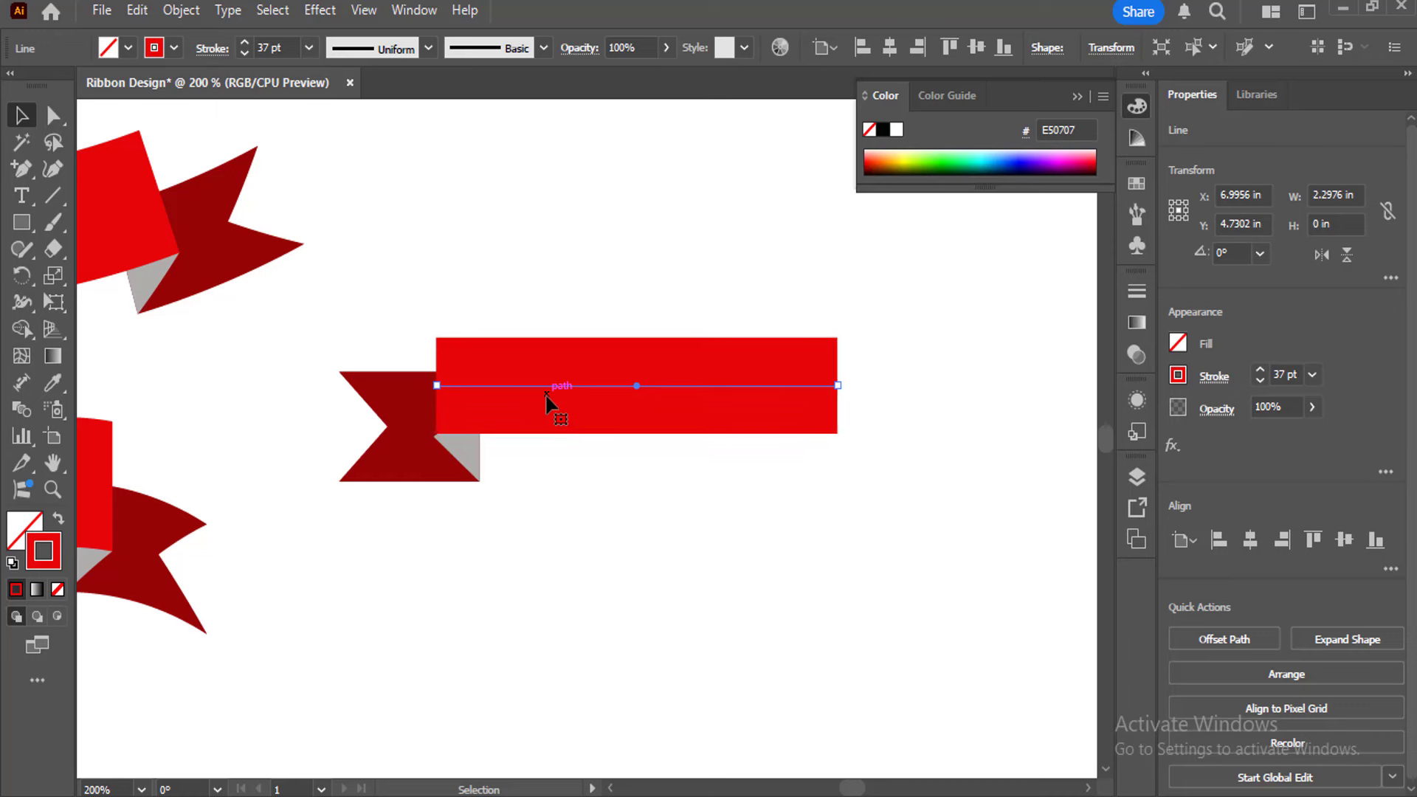
key(Down)
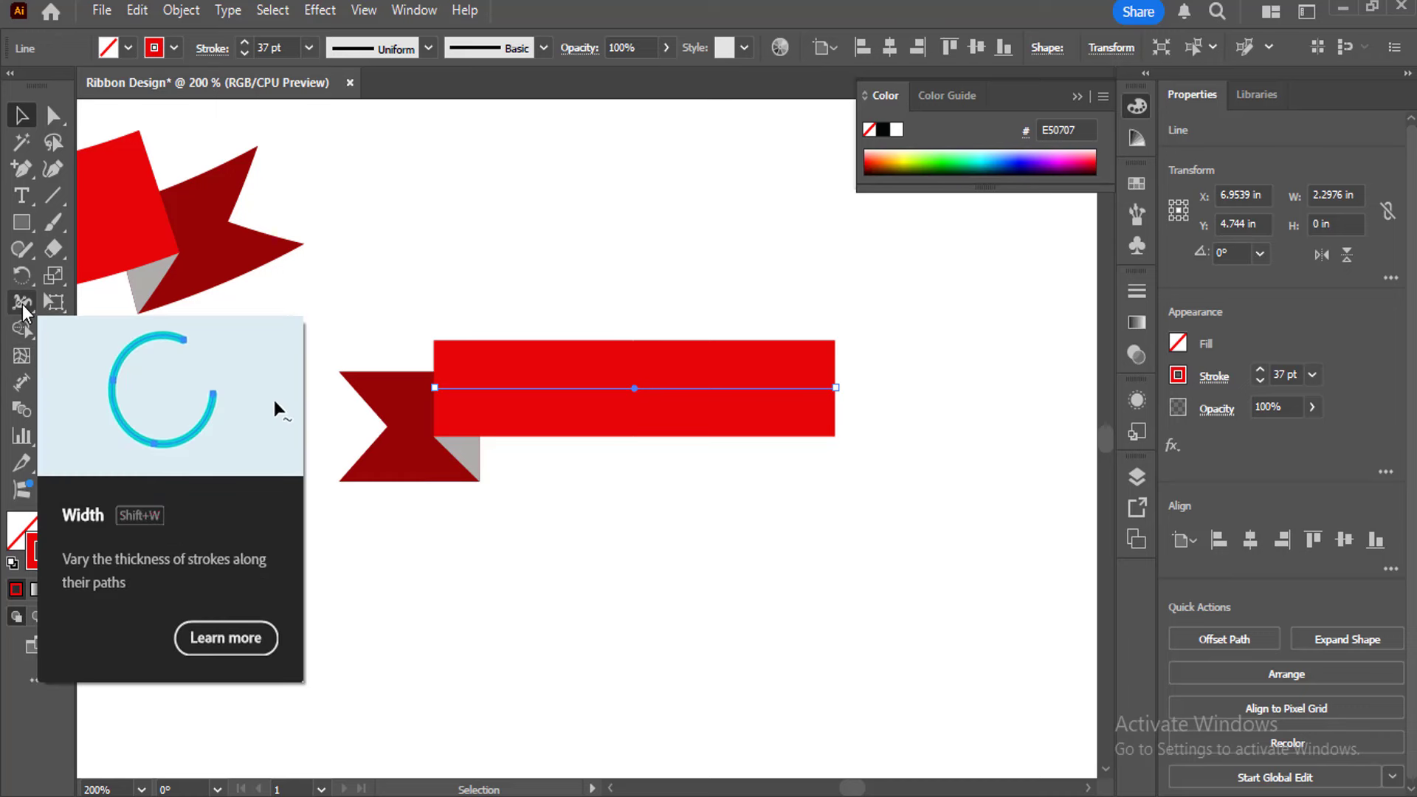
Taper the thick red line with the Width tool so that its right end narrows to a point
drag(24, 310, 118, 299)
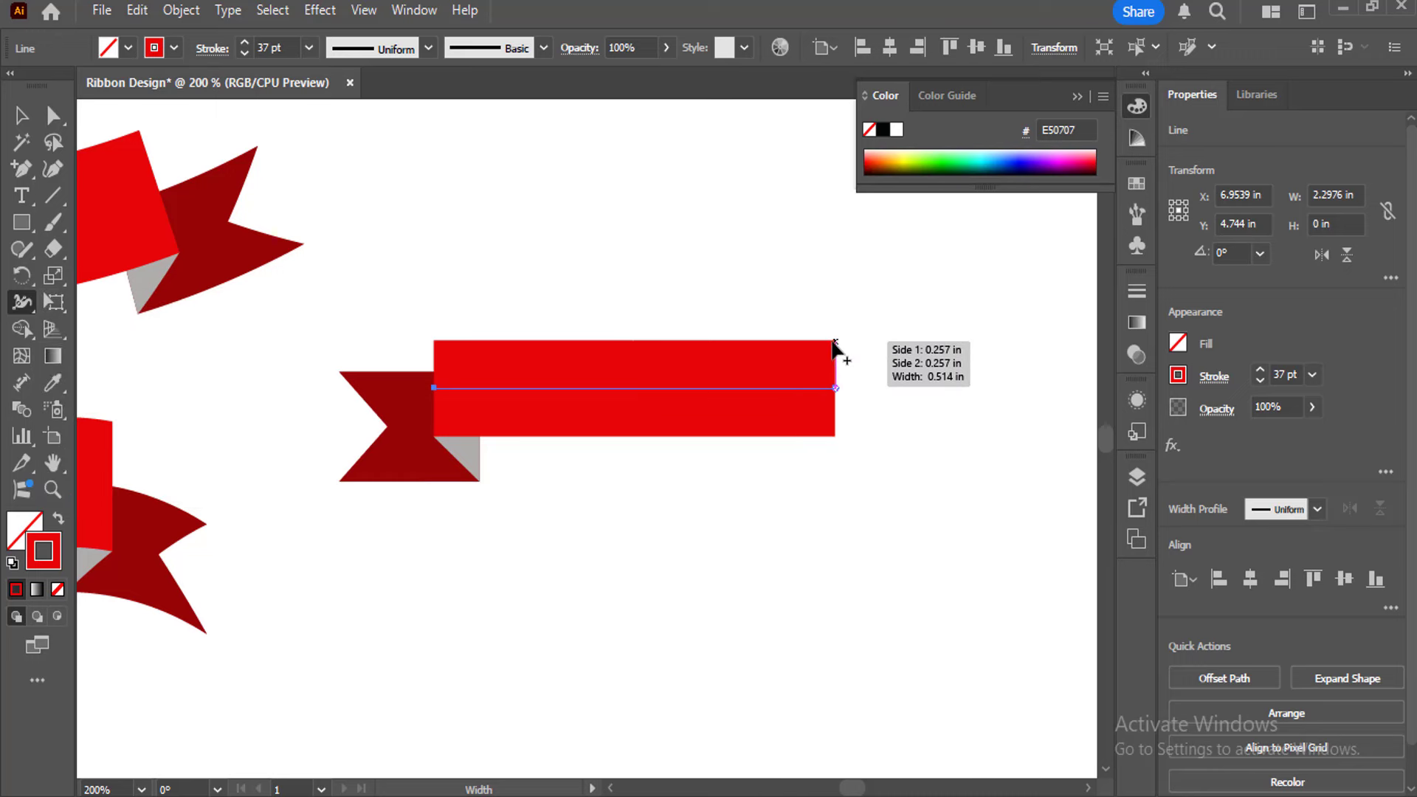
drag(837, 343, 839, 387)
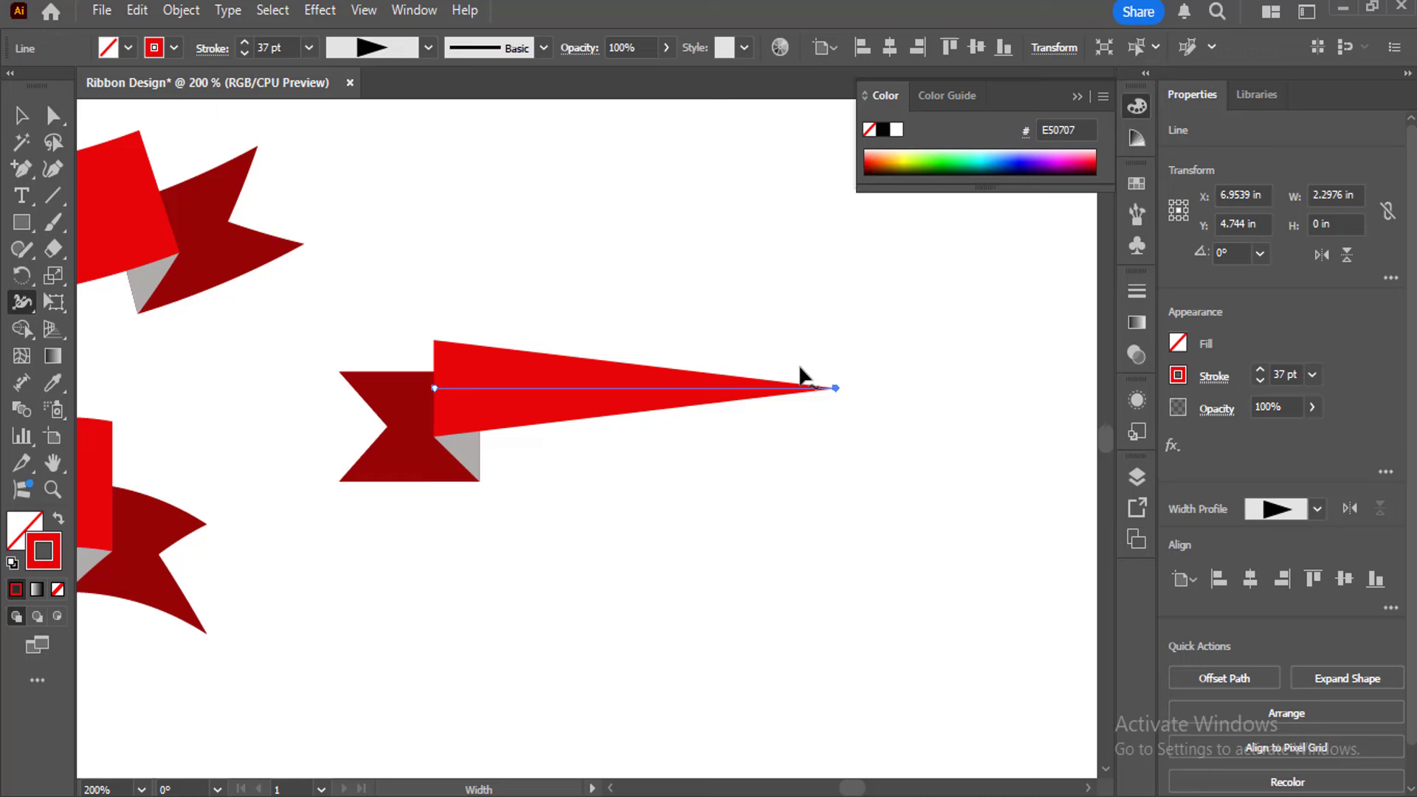
click(21, 117)
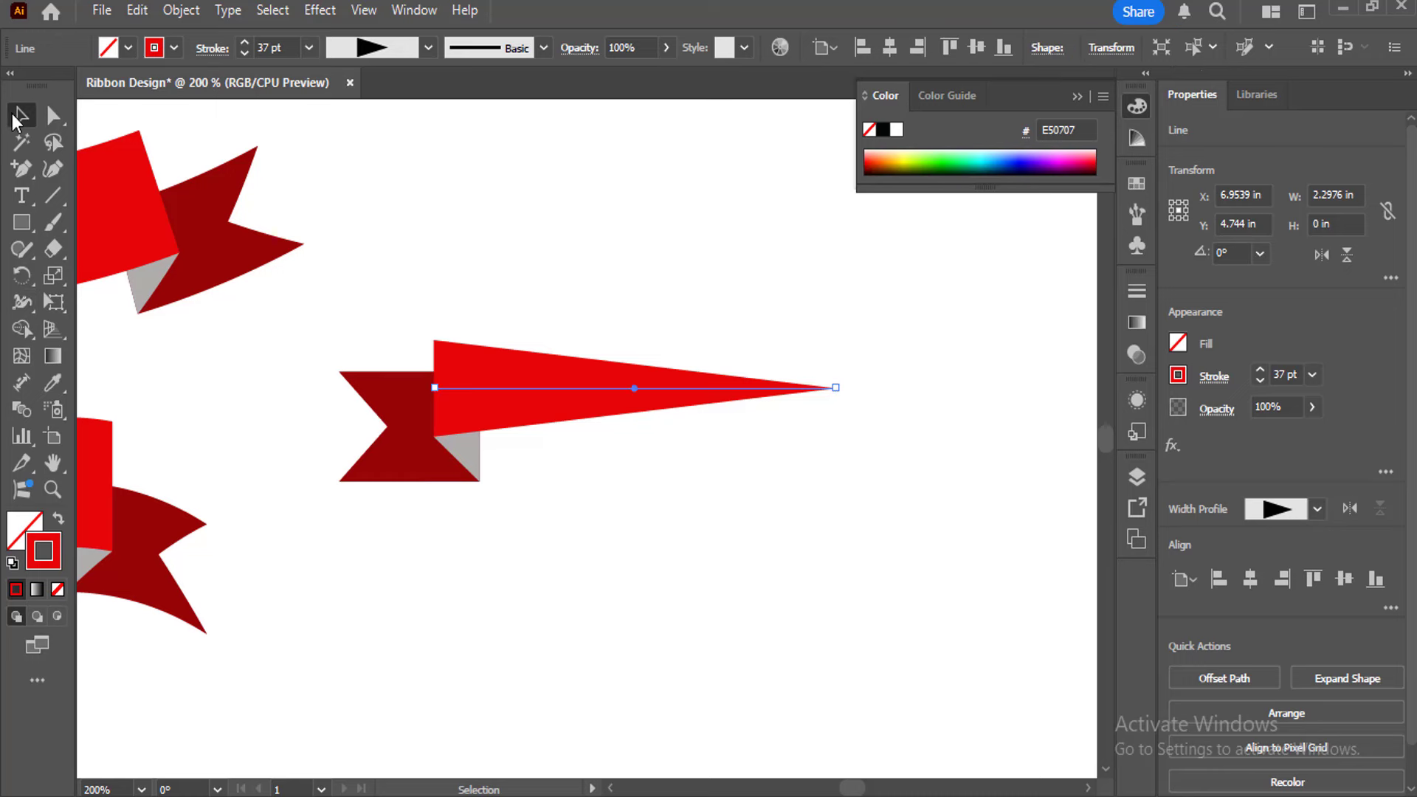
Group the tapered red line together with the dark red tail and its grey fold
click(528, 293)
drag(378, 275, 574, 516)
key(ctrl+g)
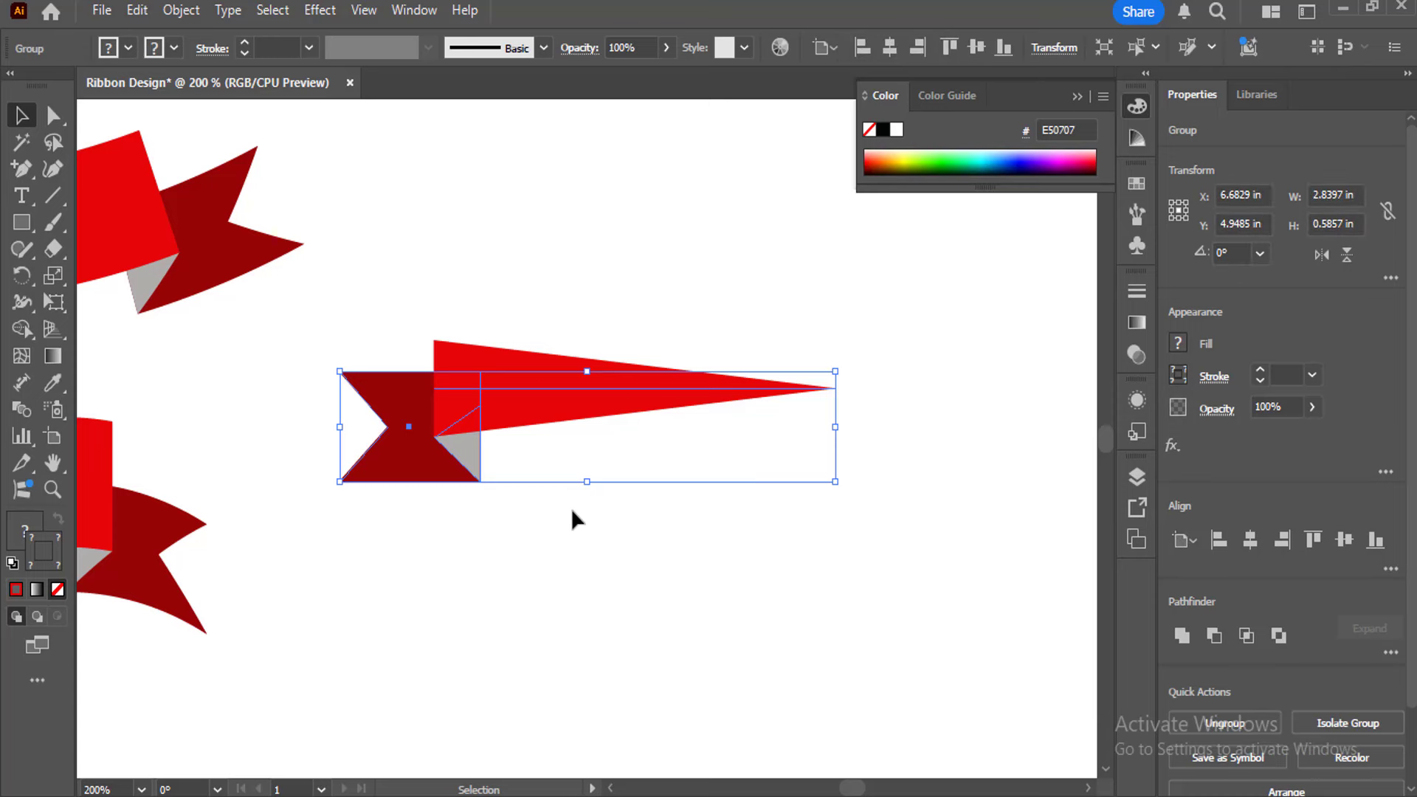
Apply an Arc warp effect with a horizontal bend of -20% to the tapered ribbon group
click(320, 10)
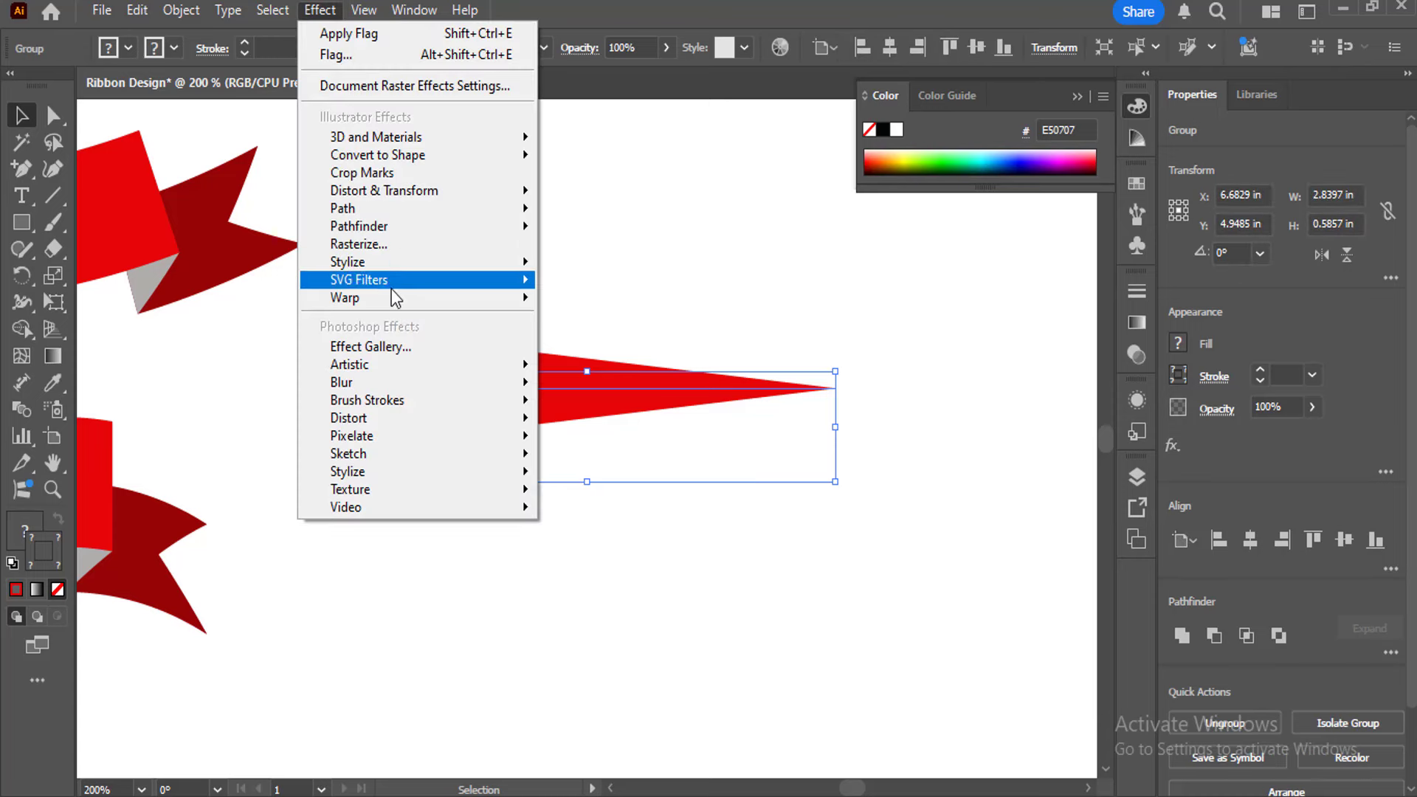
mouse_move(391, 295)
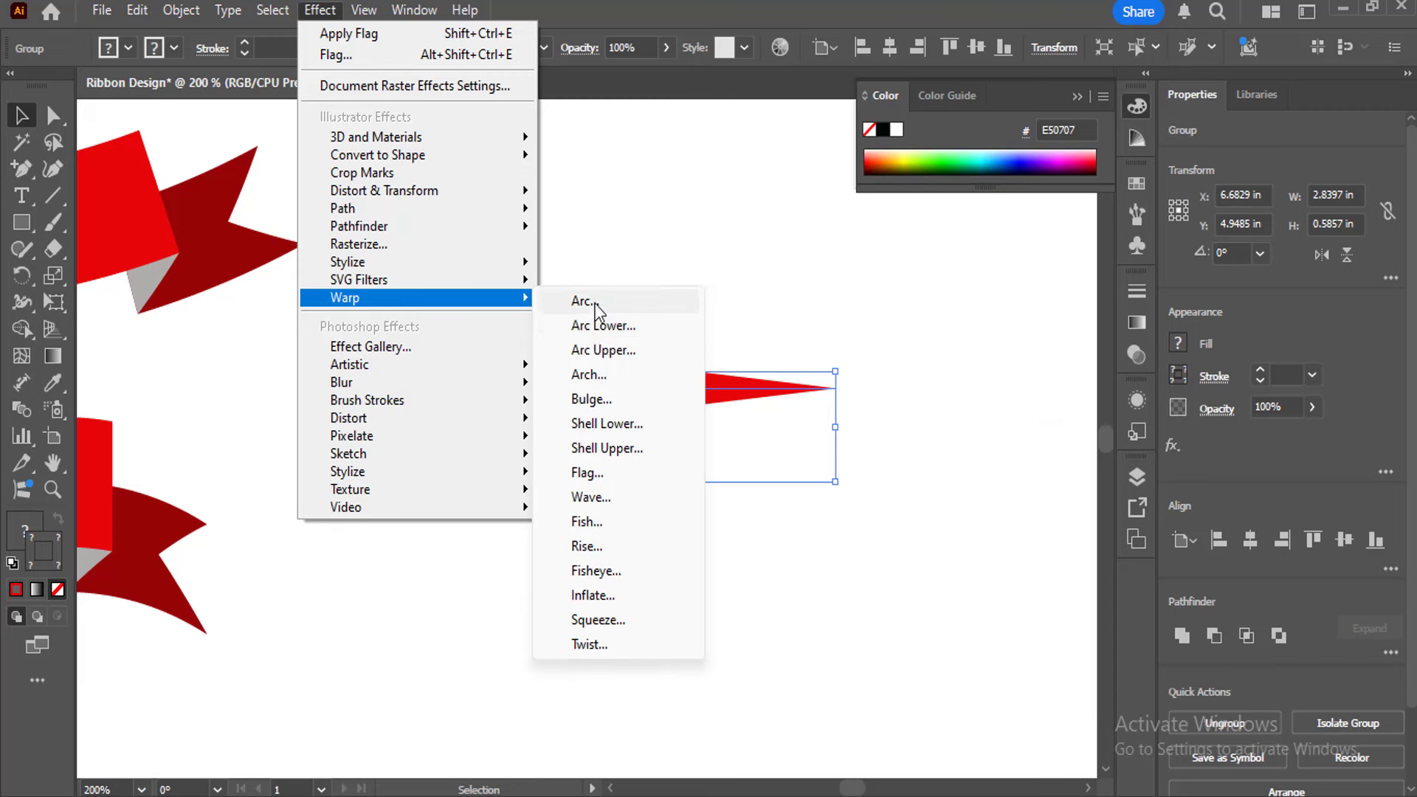
click(671, 299)
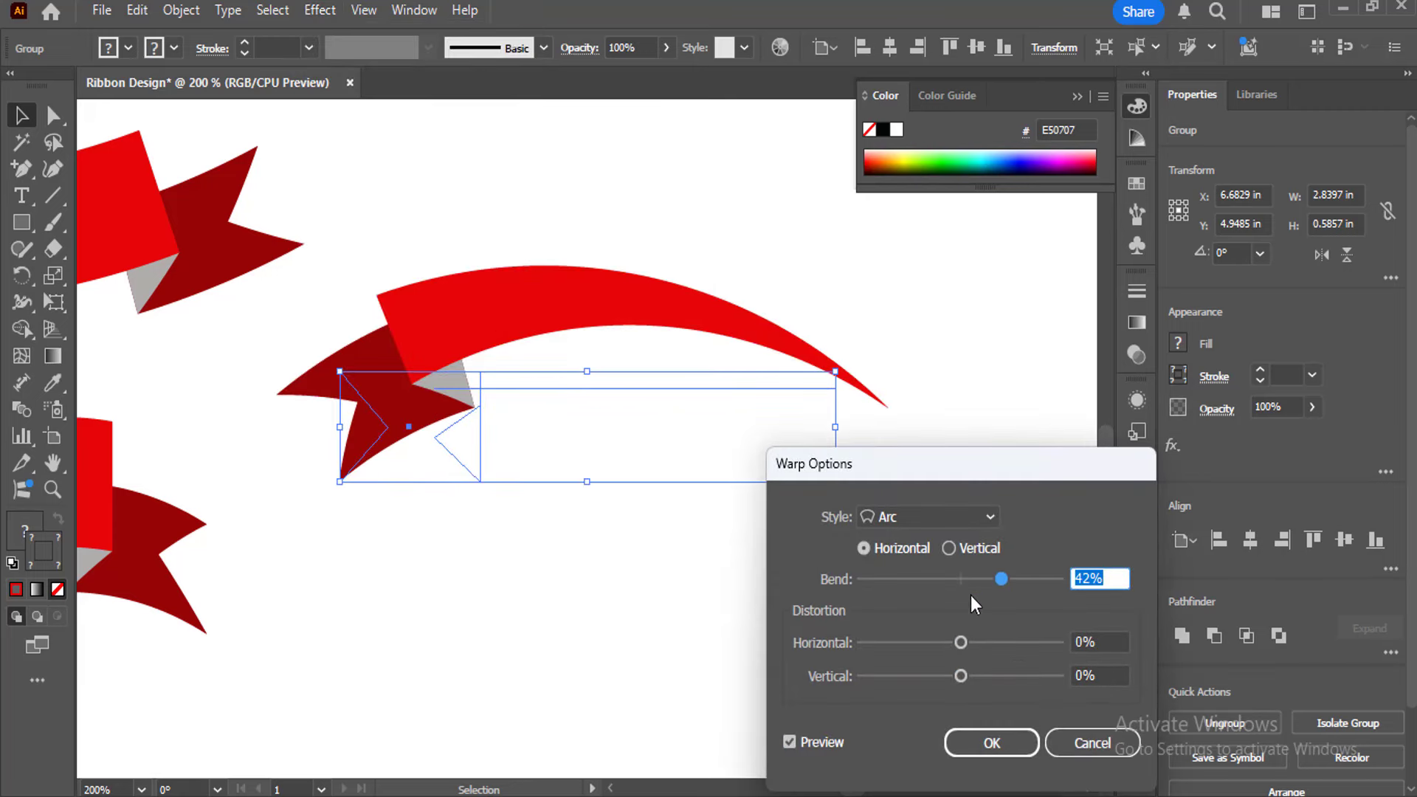
drag(999, 580, 941, 579)
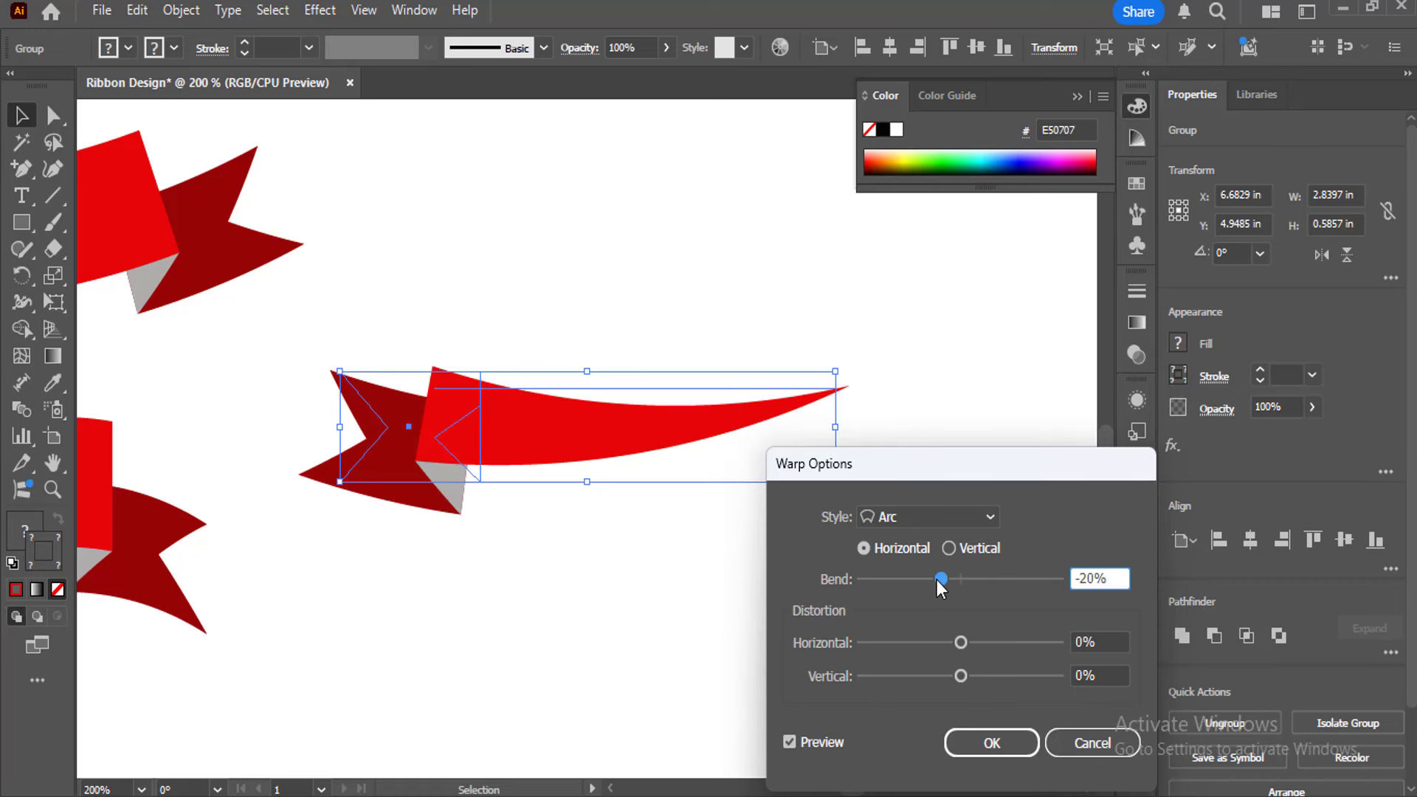
click(990, 754)
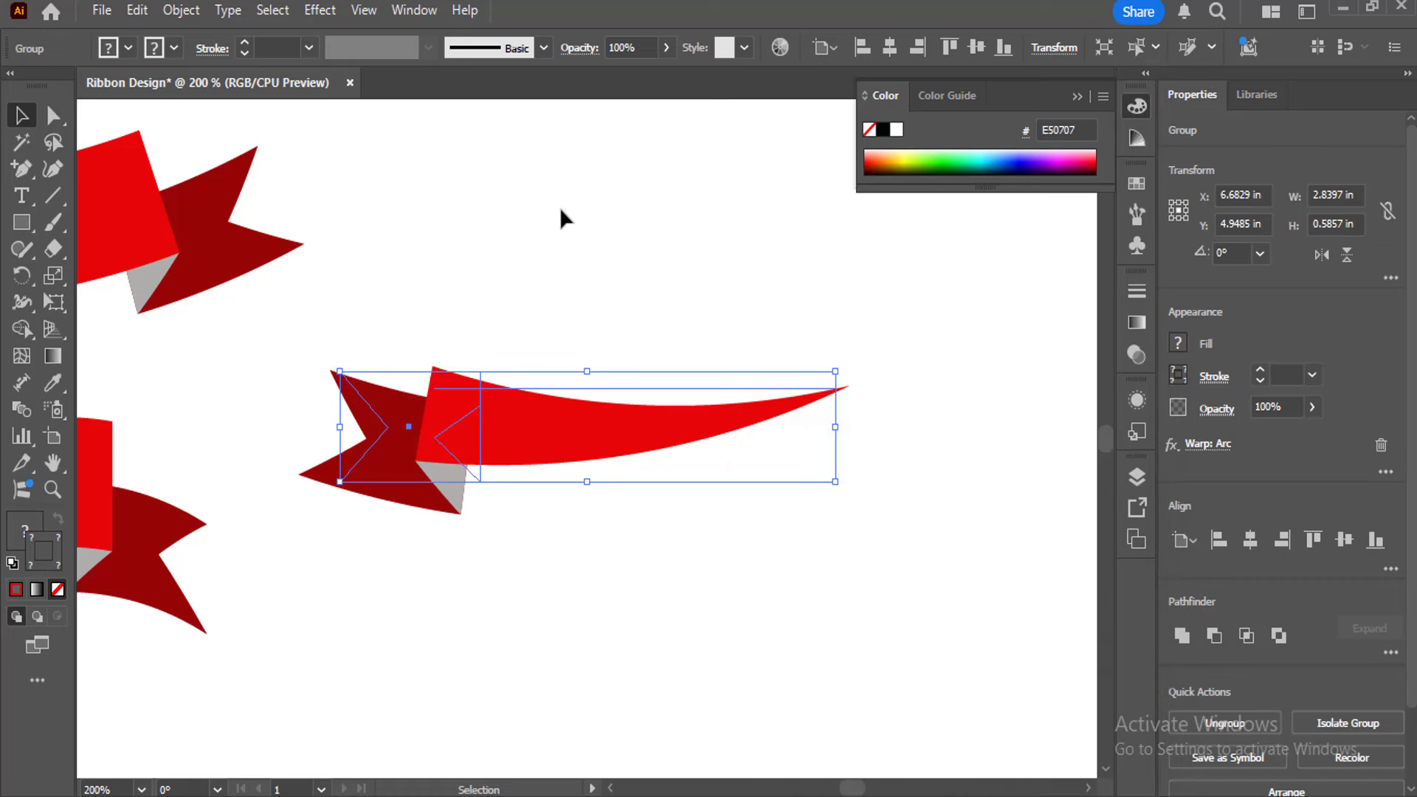
click(560, 207)
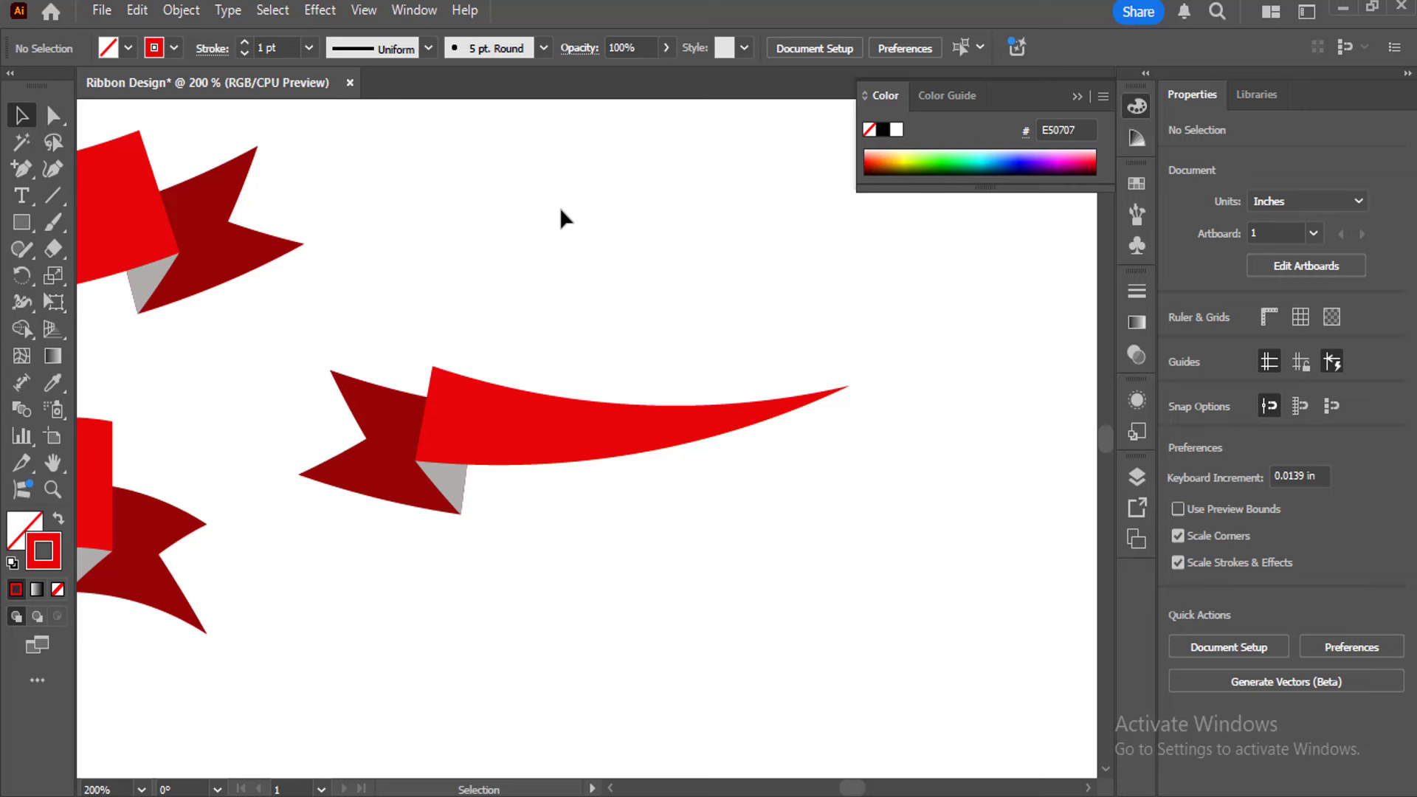
Move the tapered arc-warped ribbon into the column below the flag-warped ribbon
key(ctrl+1)
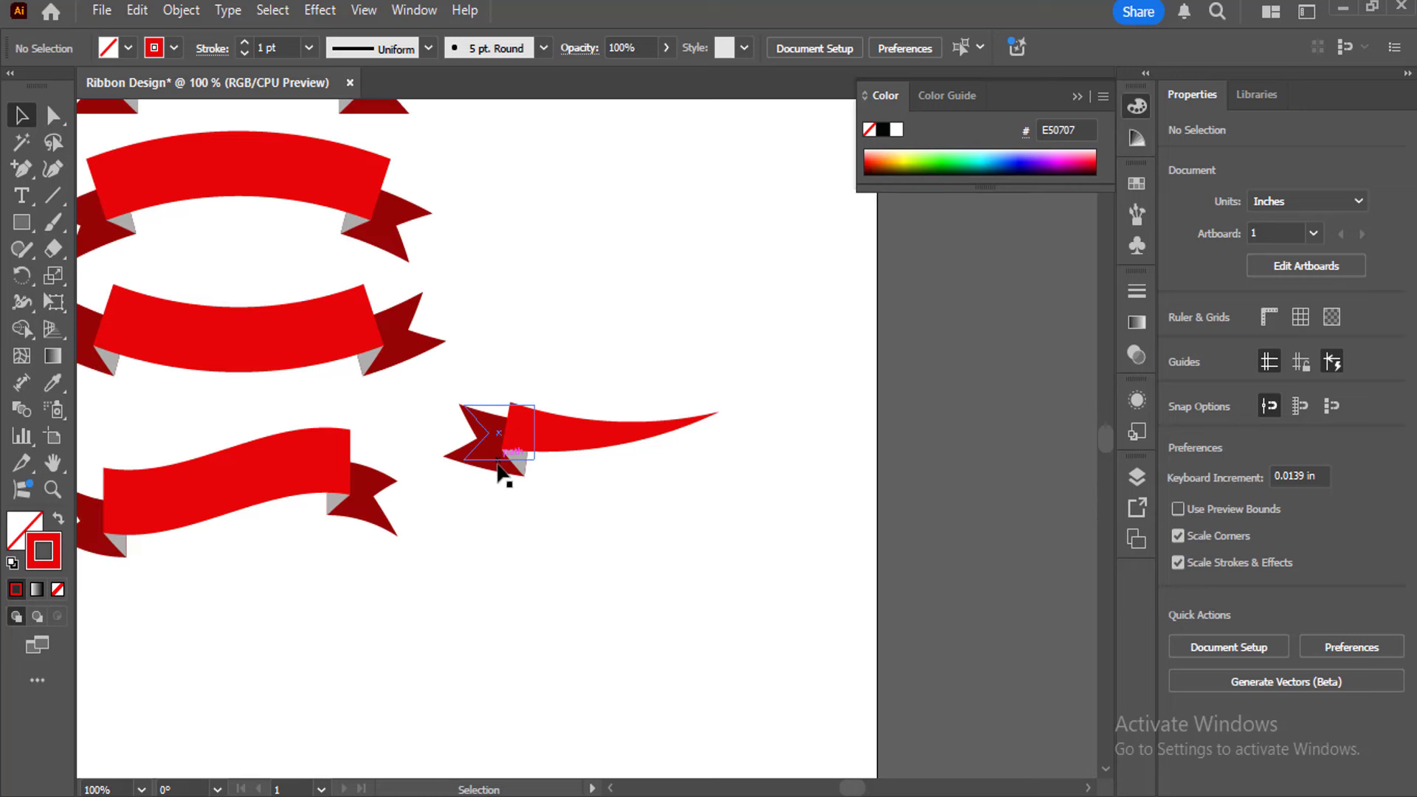
scroll(500, 469, up, 2)
scroll(585, 436, down, 5)
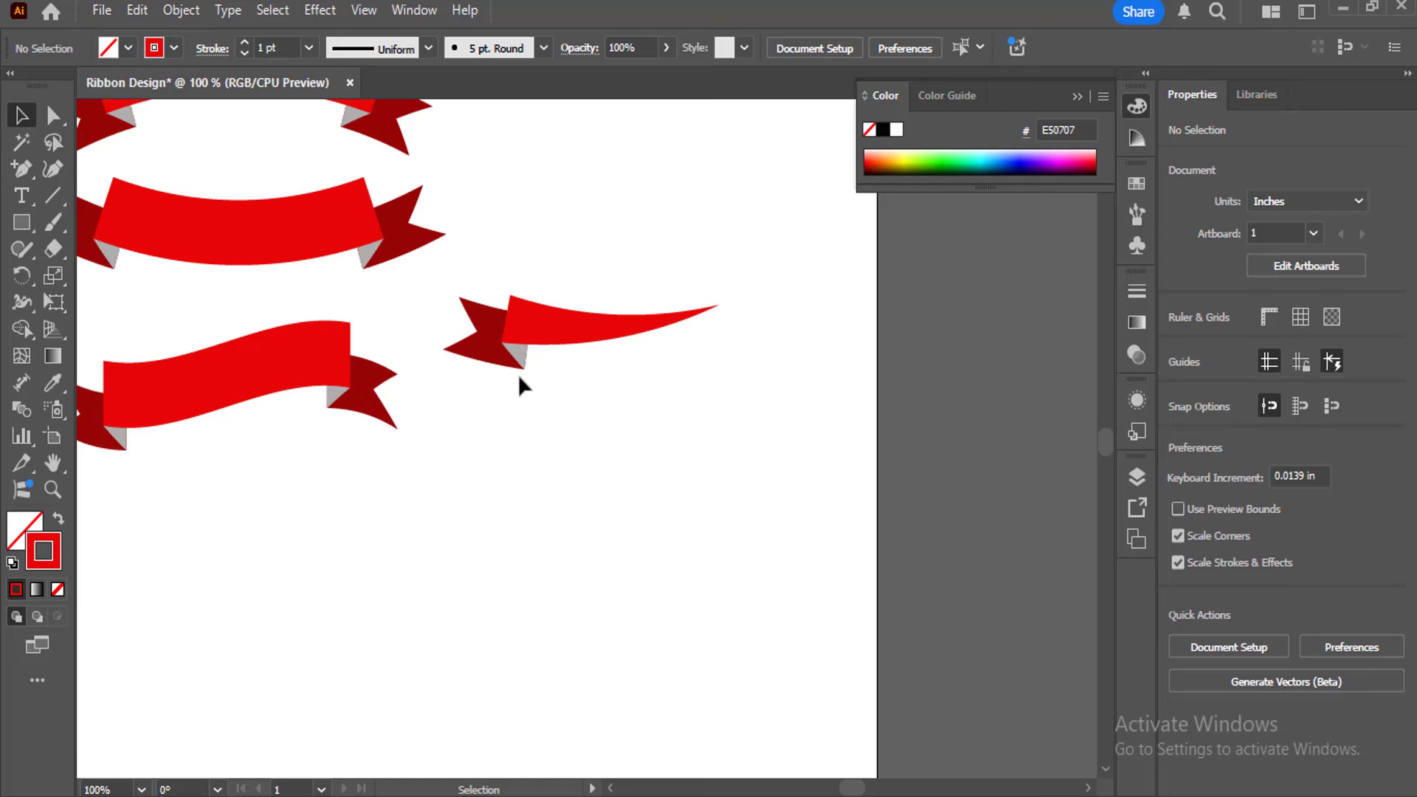
drag(453, 465, 573, 478)
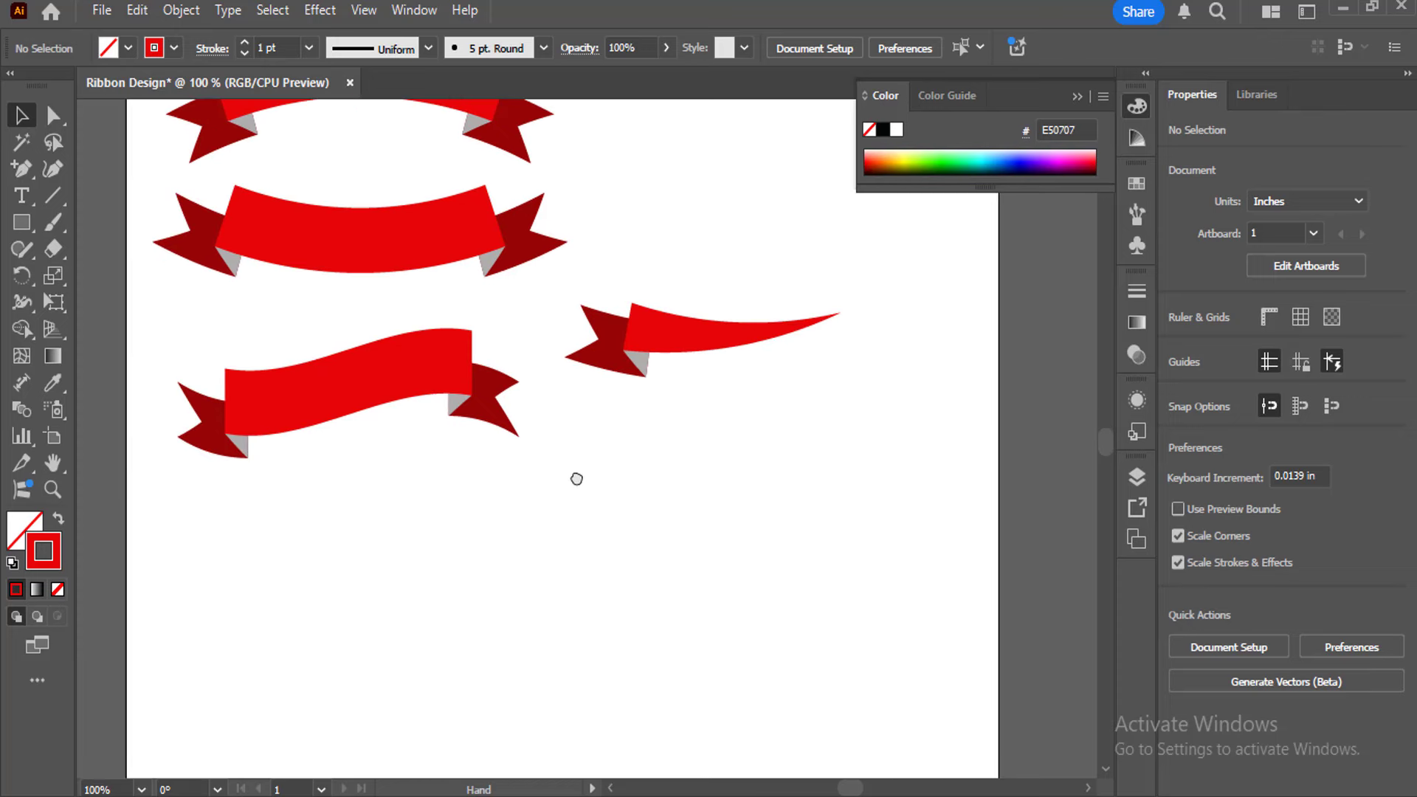
click(649, 315)
drag(658, 316, 298, 527)
click(577, 520)
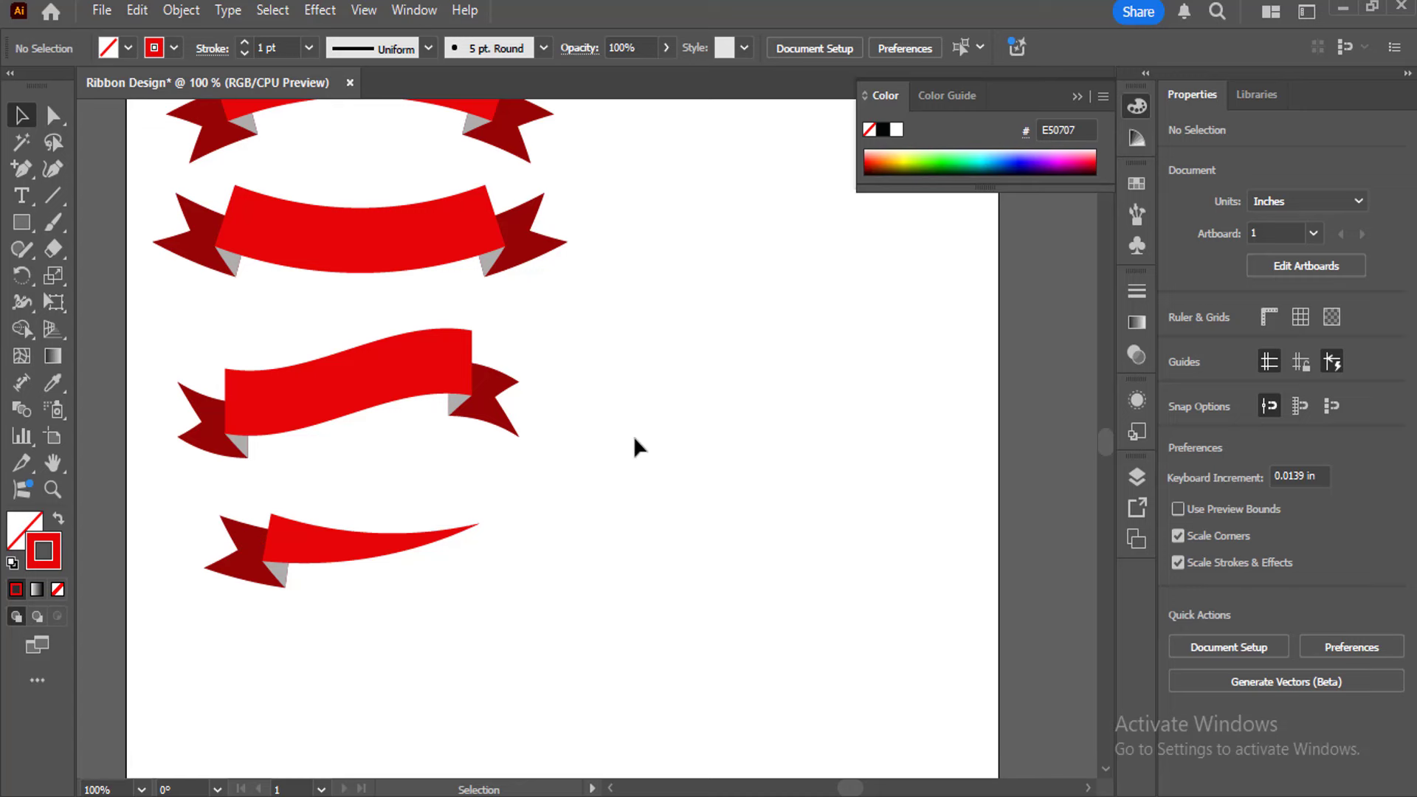
Draw a horizontal line about 2.85 in long to the right of the ribbon column and swap its fill and stroke
drag(658, 421, 743, 413)
key(backslash)
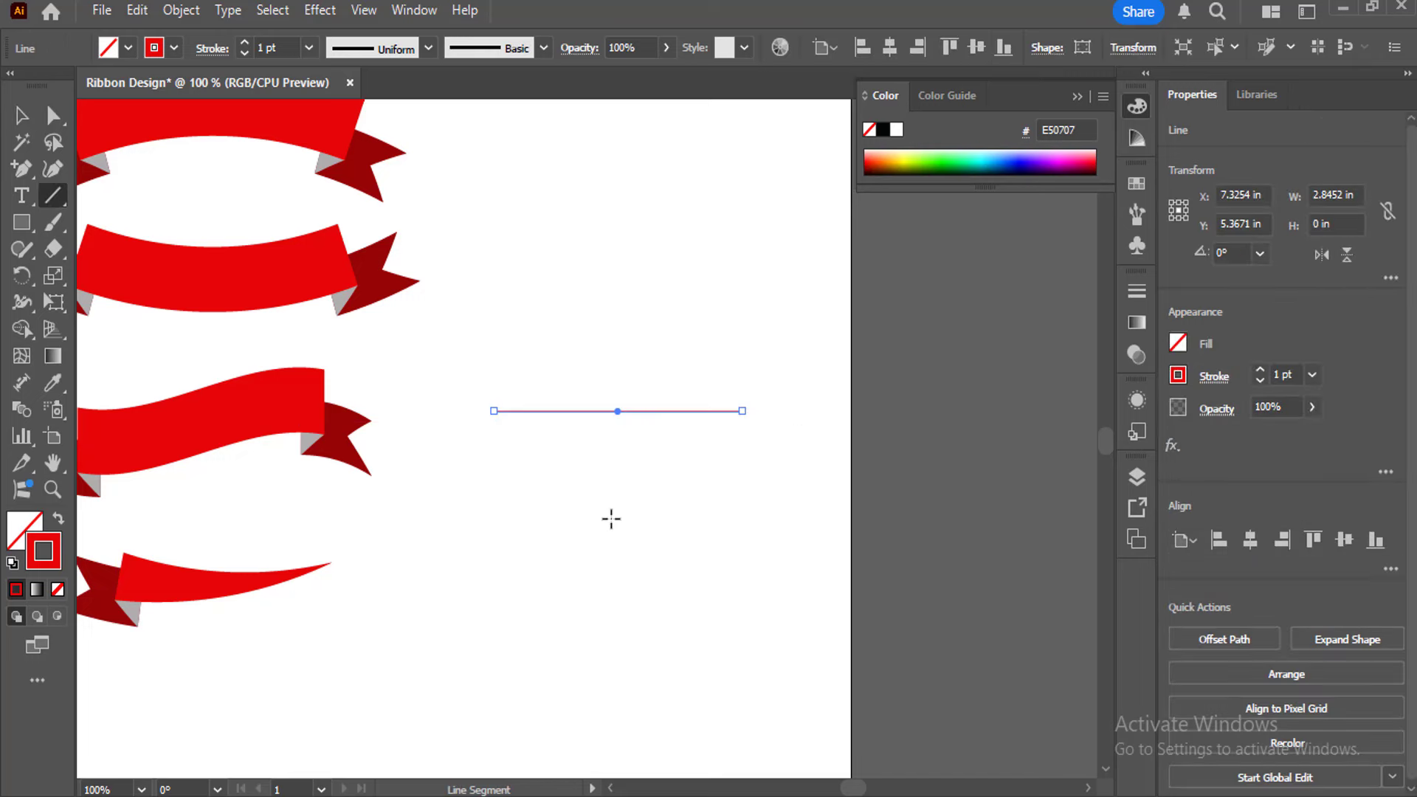
click(58, 520)
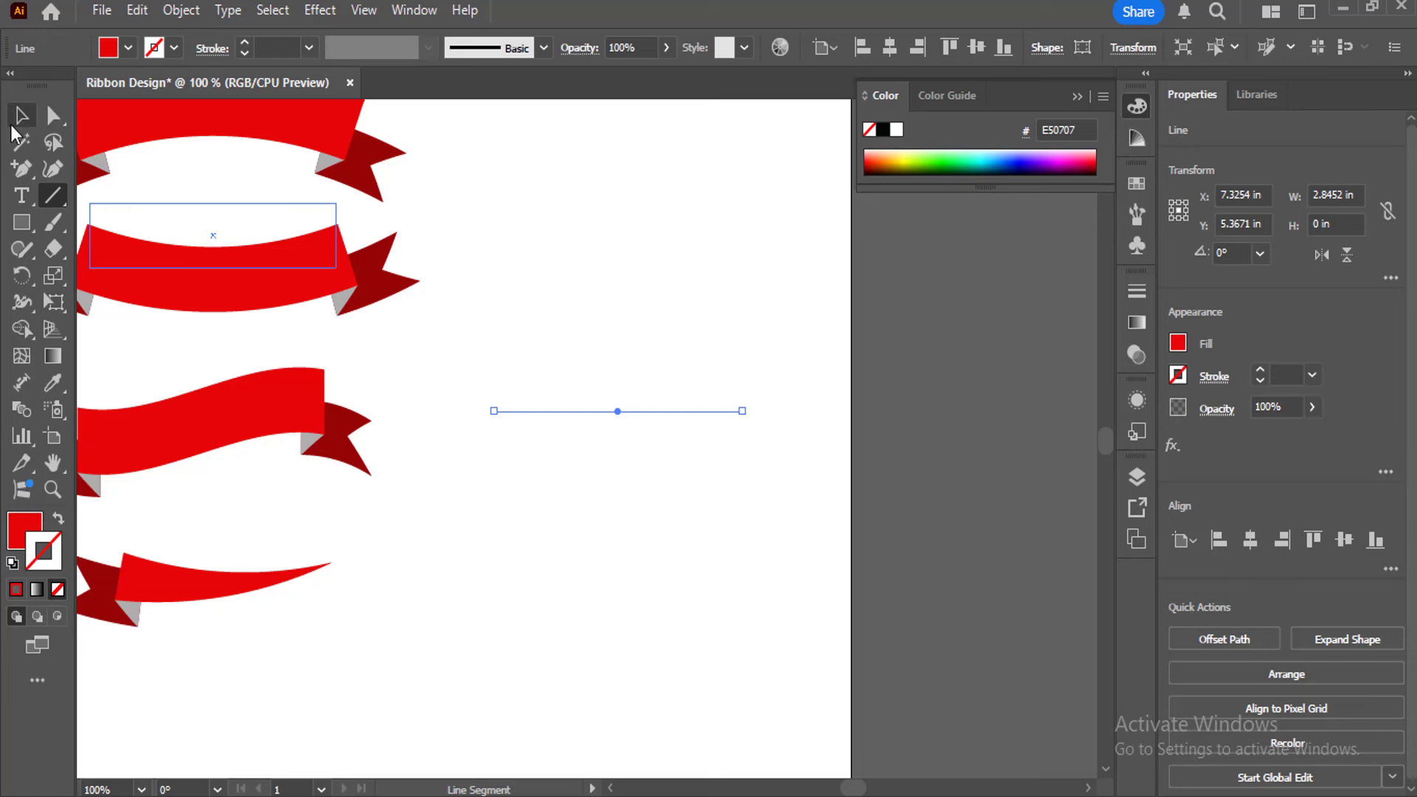
Convert both end anchors of the new line to smooth points with vertical handles, arching the line upward into a red dome
click(53, 115)
click(20, 116)
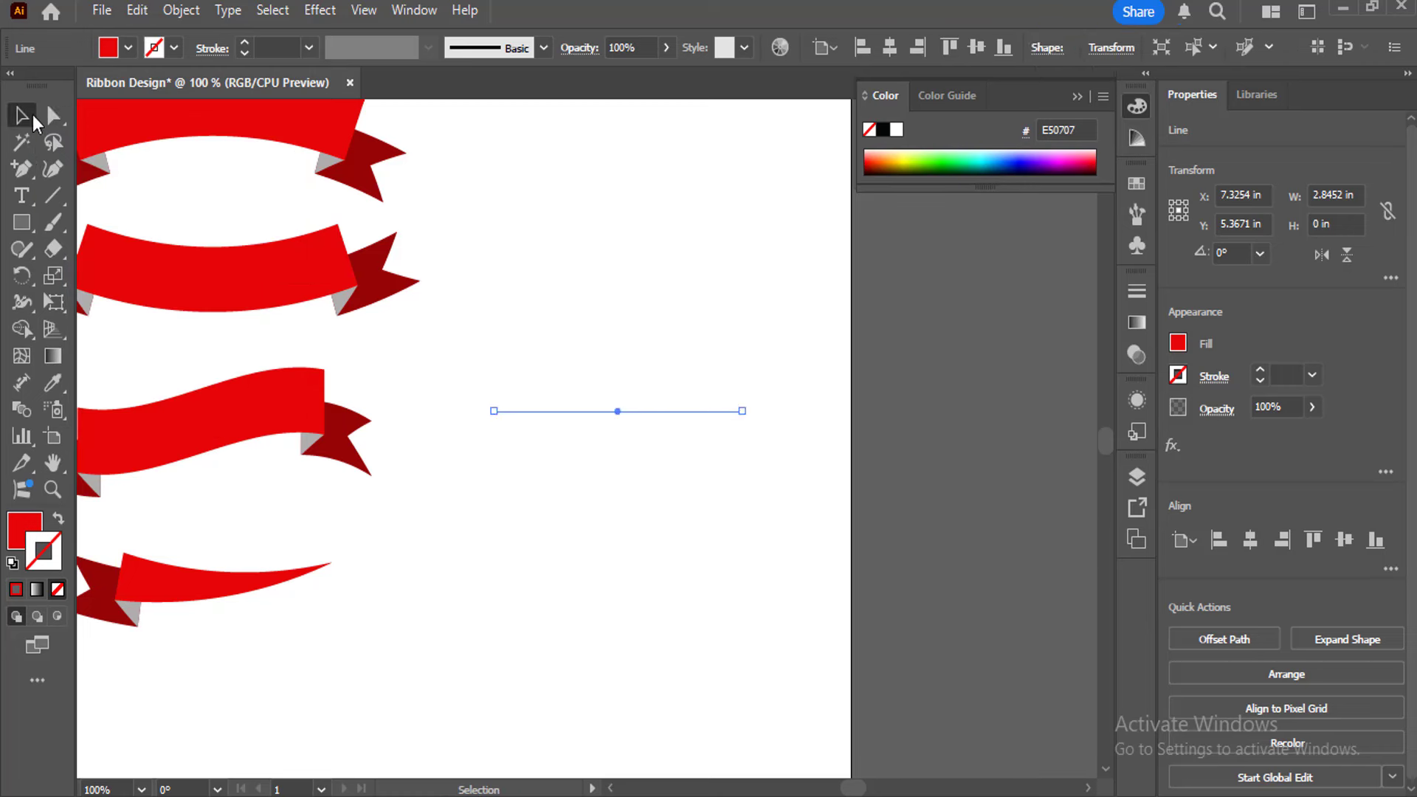
click(52, 115)
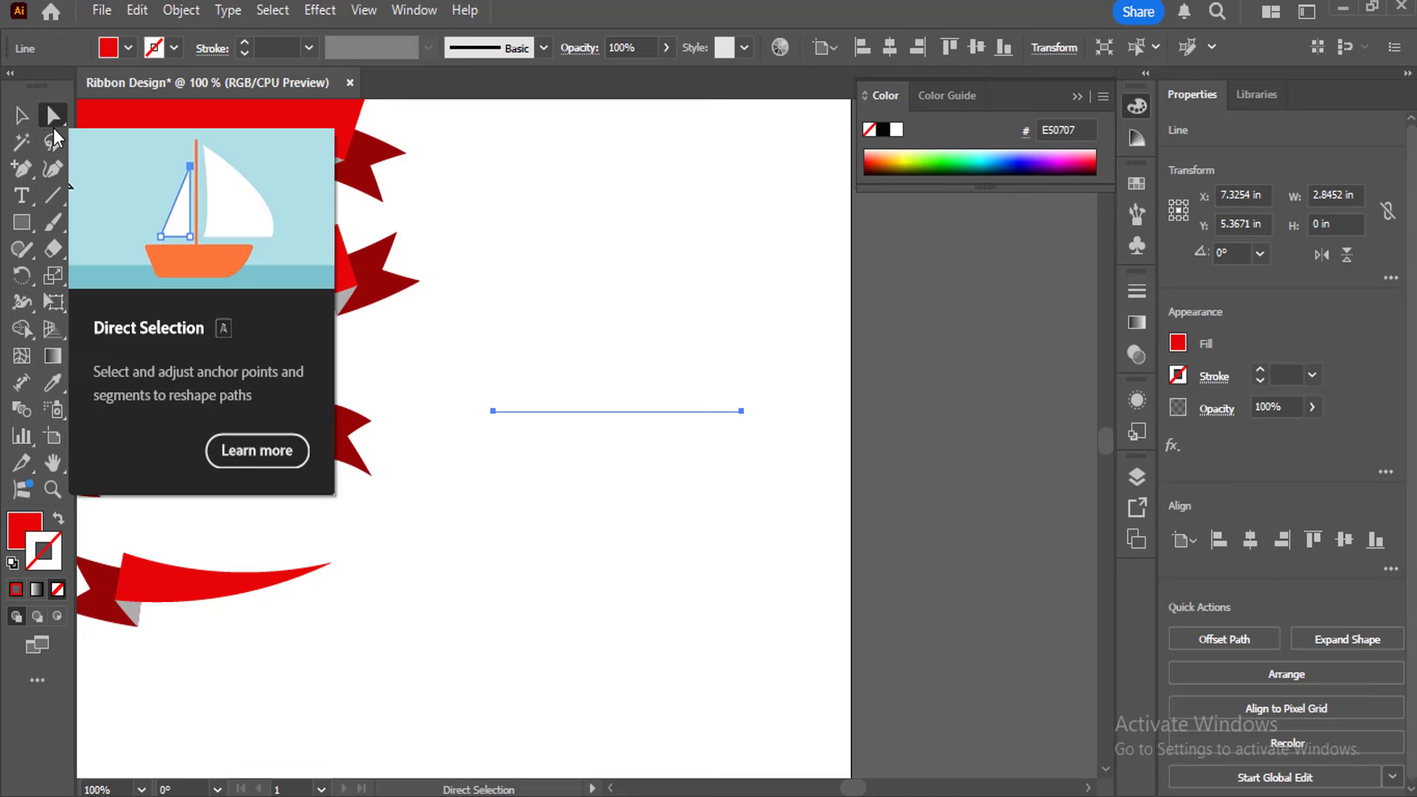
click(740, 414)
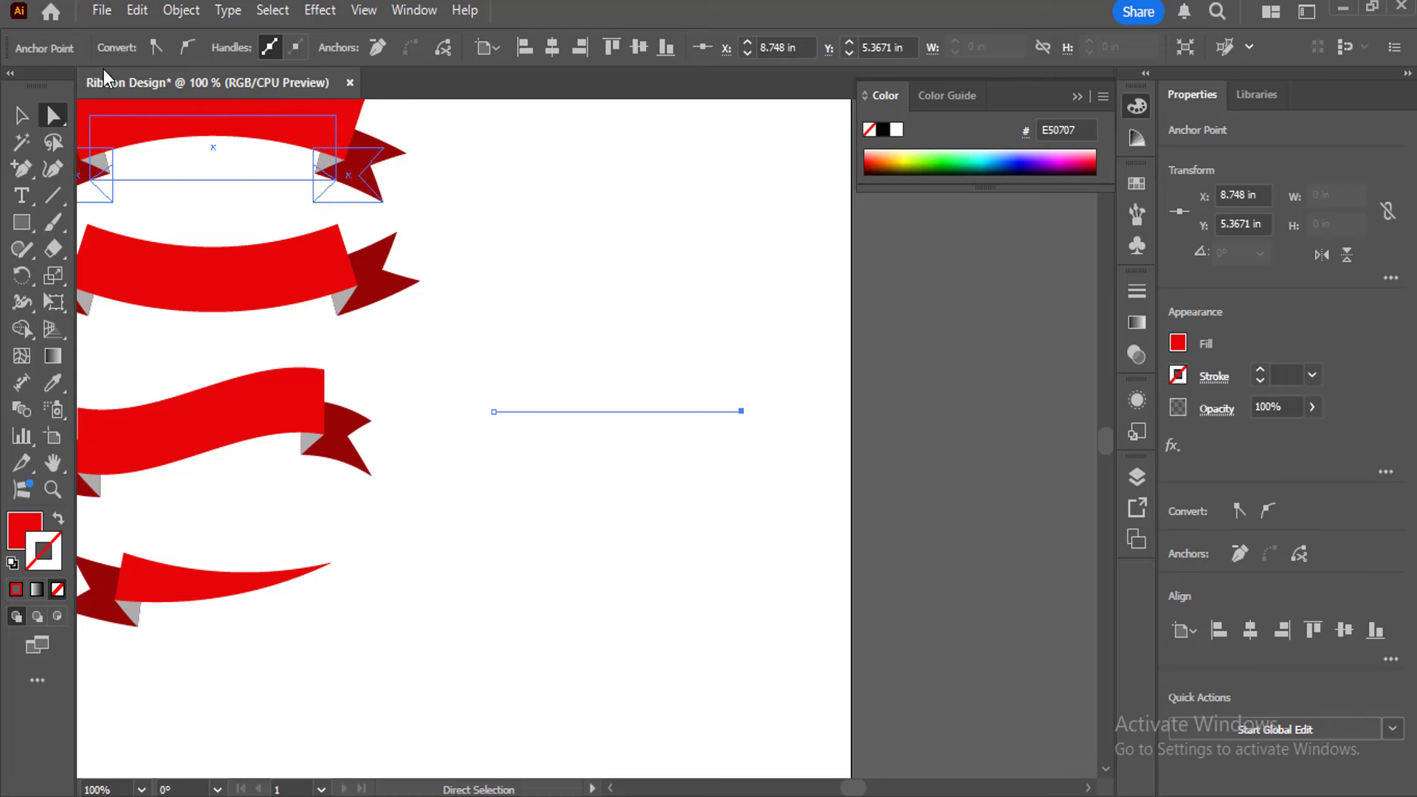
click(188, 46)
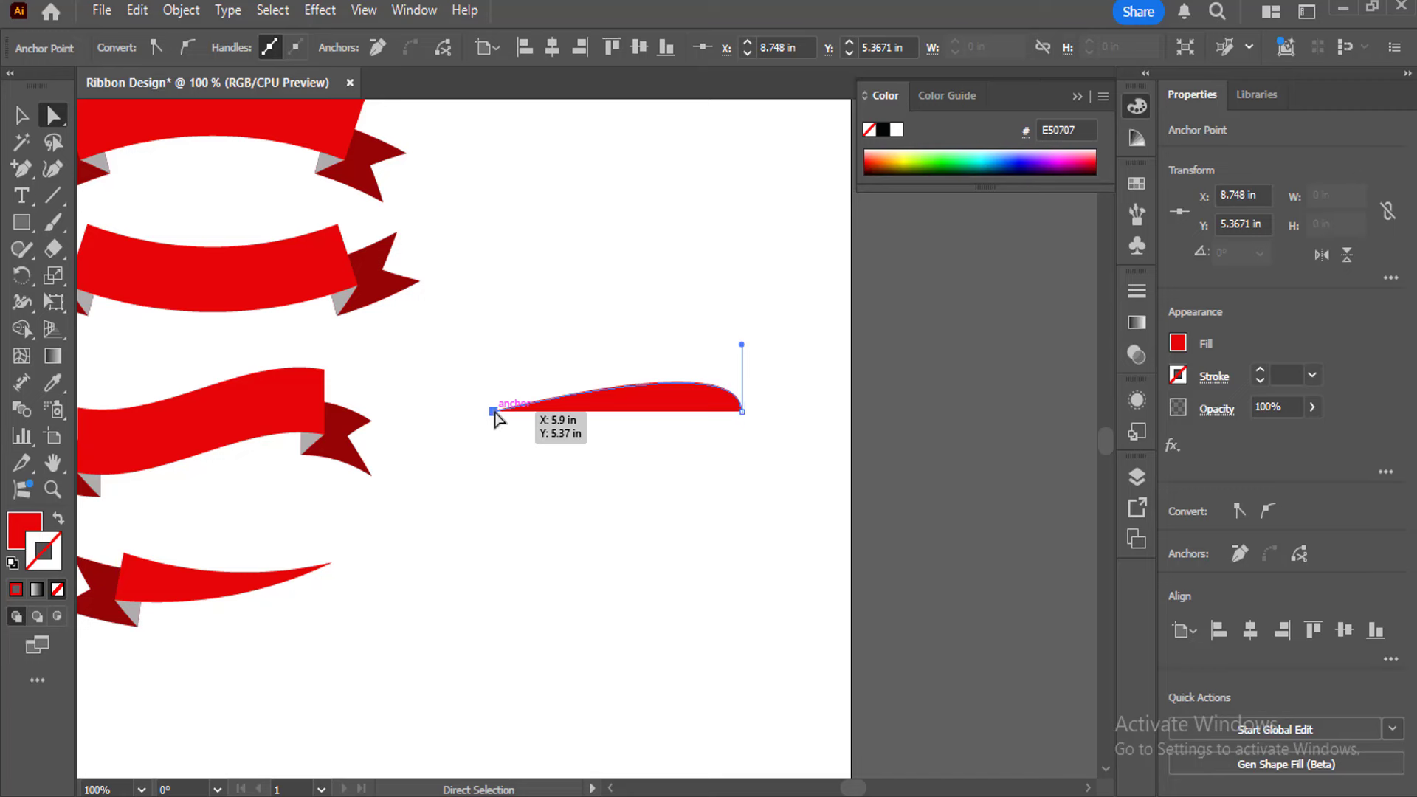
click(494, 411)
click(186, 48)
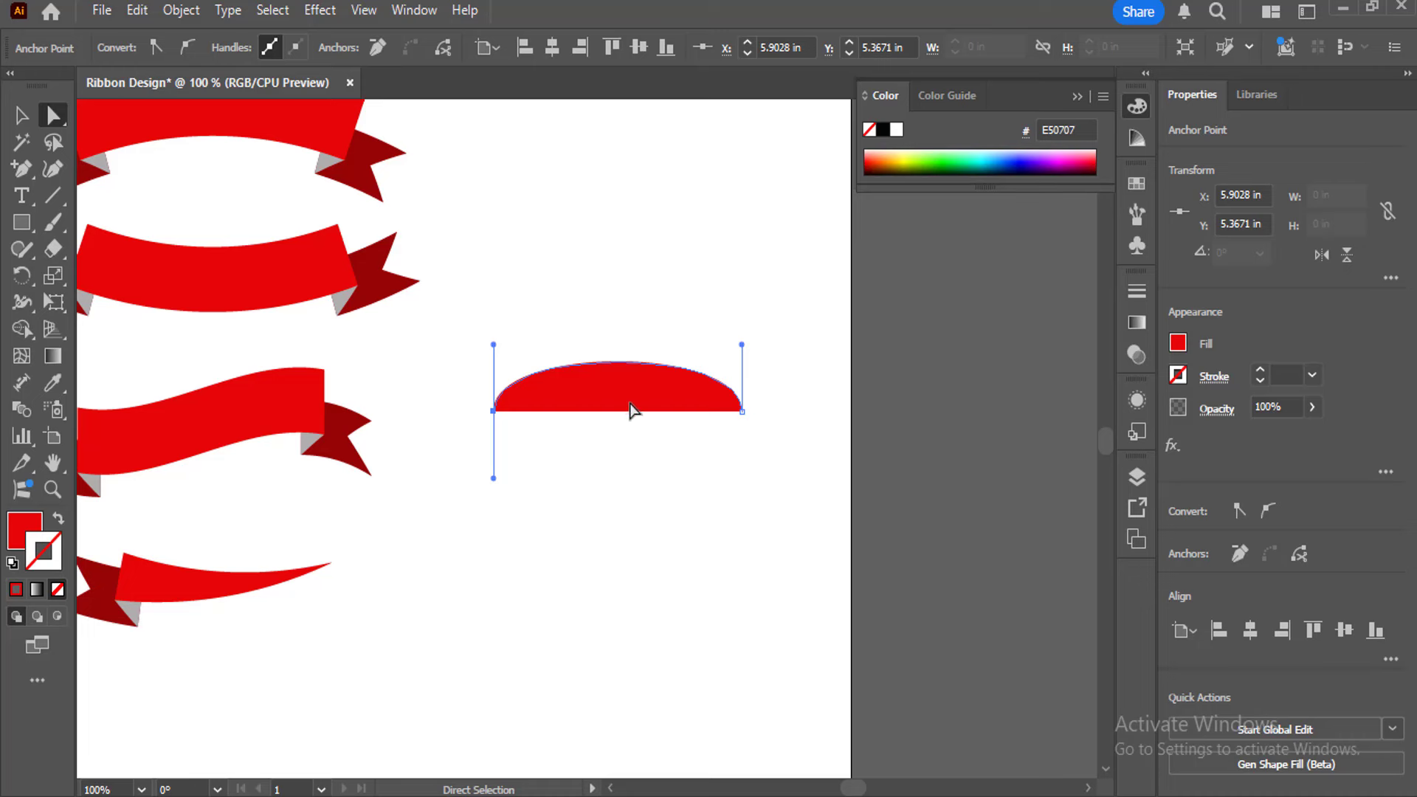
Flatten the red dome from its top edge to a height of about 0.37 in
click(22, 116)
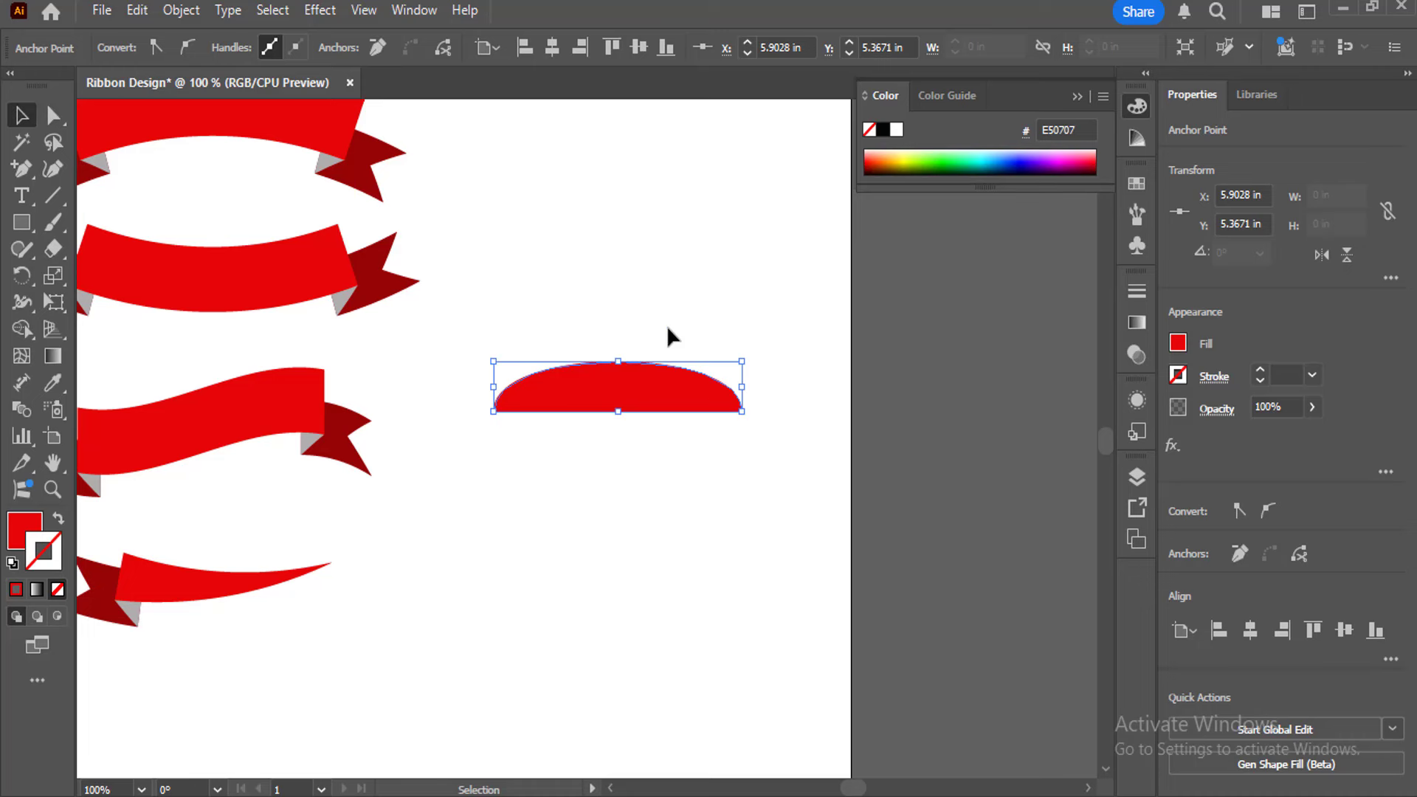
mouse_move(618, 361)
mouse_down()
mouse_move(621, 388)
mouse_move(621, 377)
mouse_up()
click(704, 502)
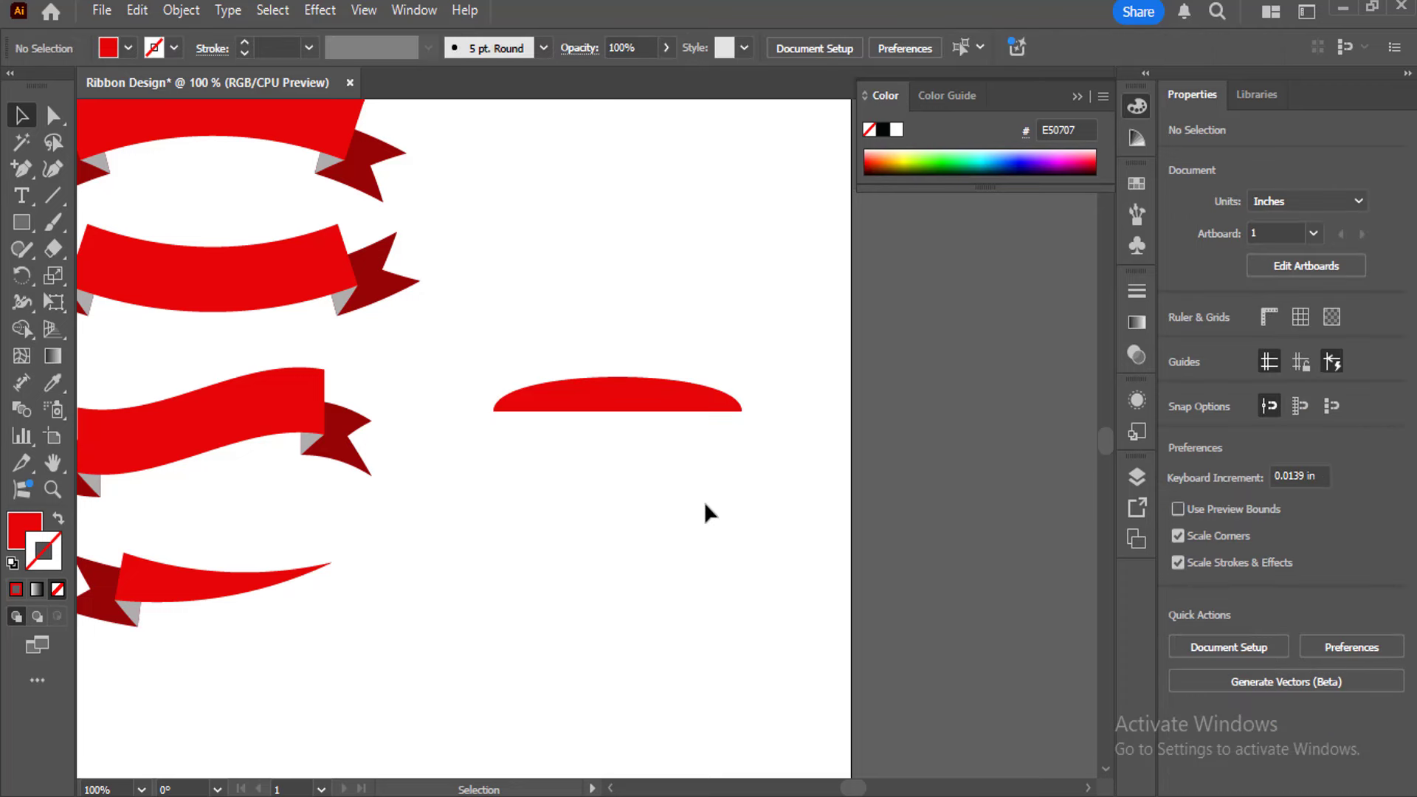
Duplicate the flattened dome straight below the original and nudge the copy up to about Y 5.70 in
click(634, 410)
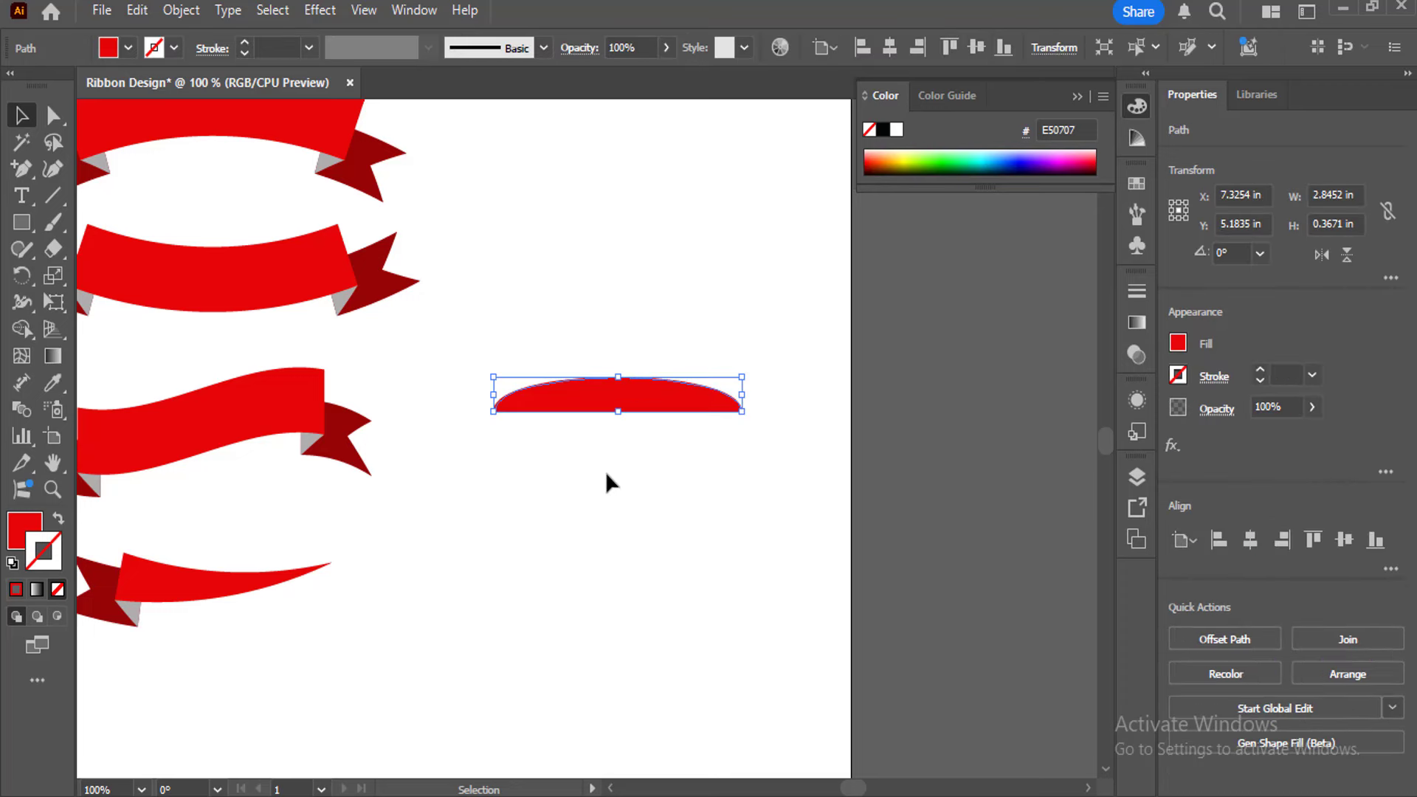
alt+drag(587, 410, 586, 473)
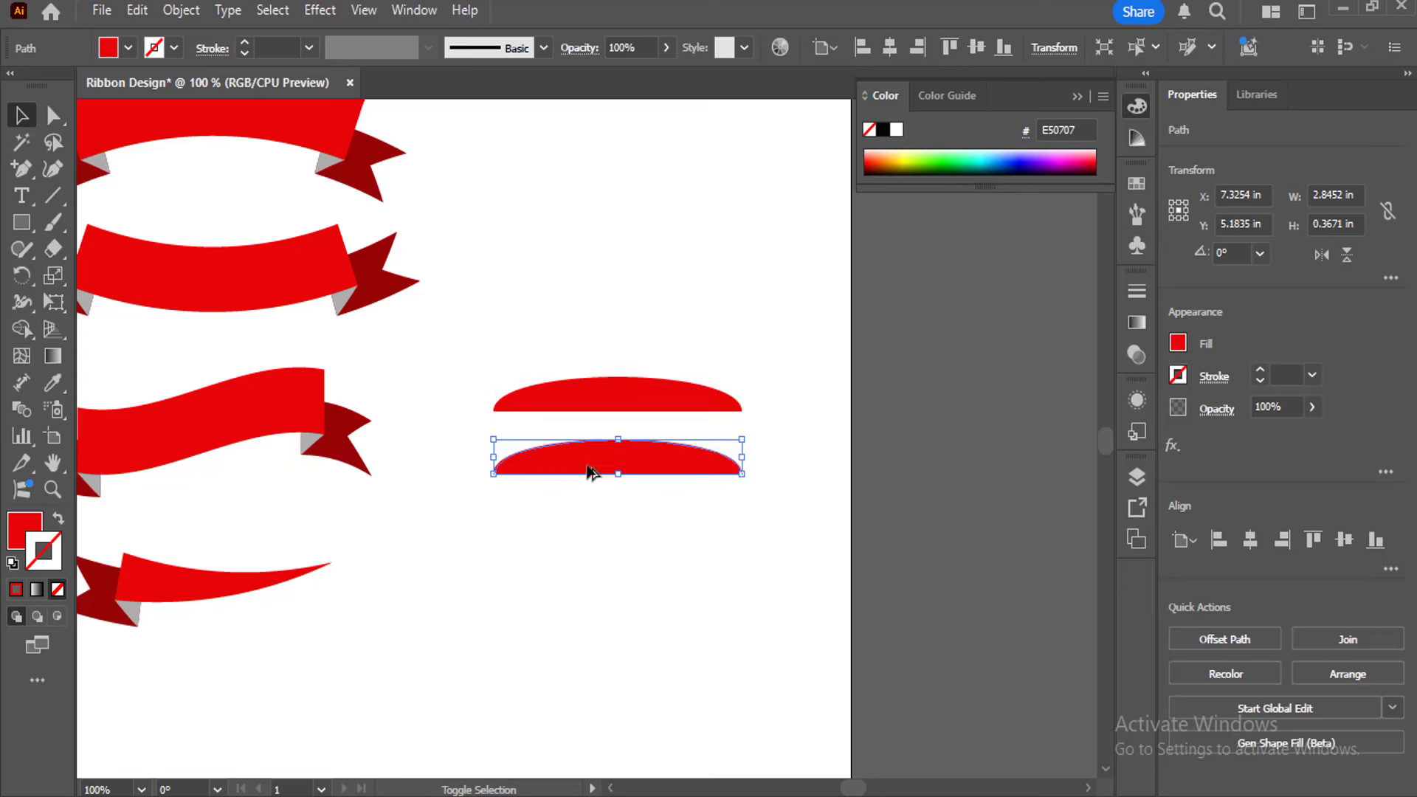
key(Up)
key(Up)
key(Up)
key(Up)
key(Up)
key(Up)
key(Up)
key(Up)
key(Up)
key(Up)
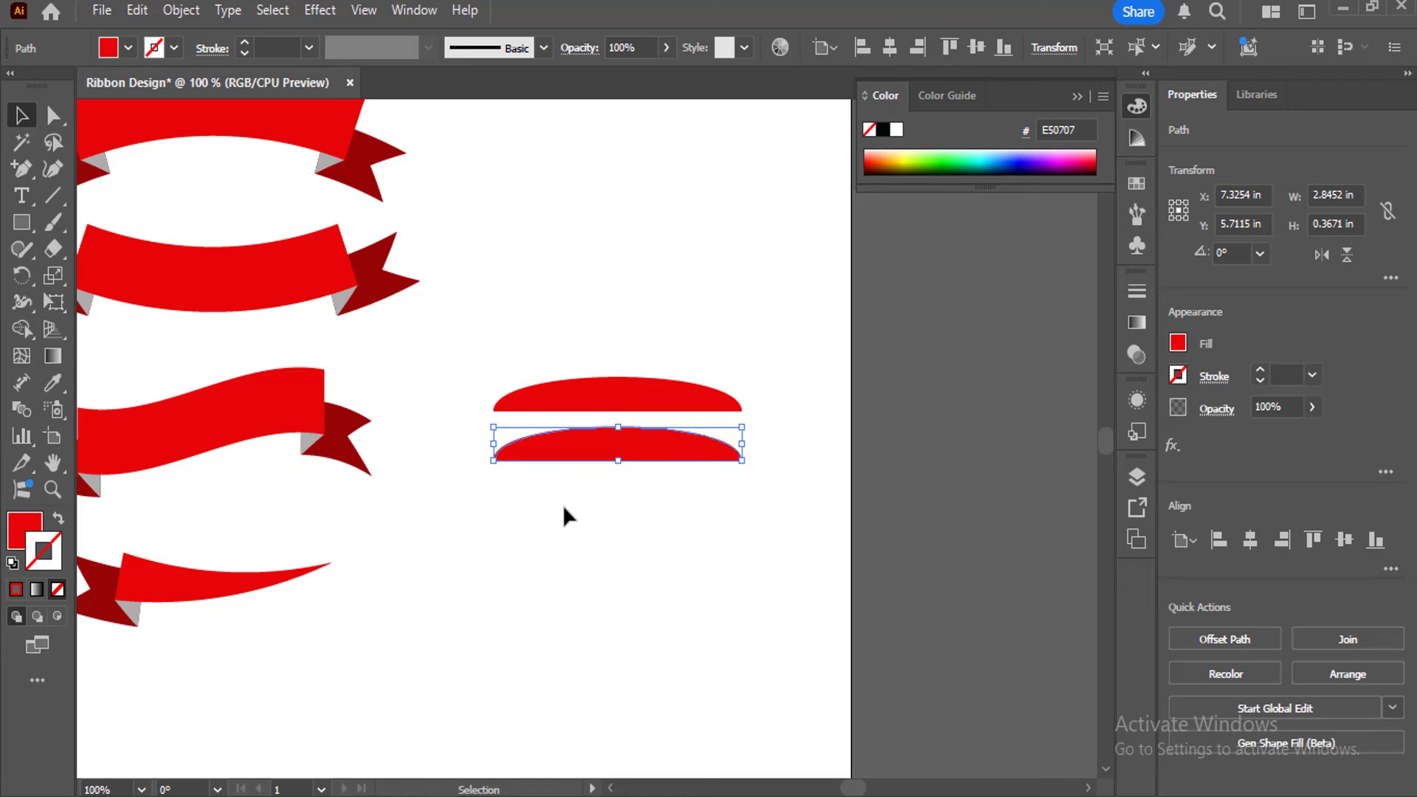
key(Up)
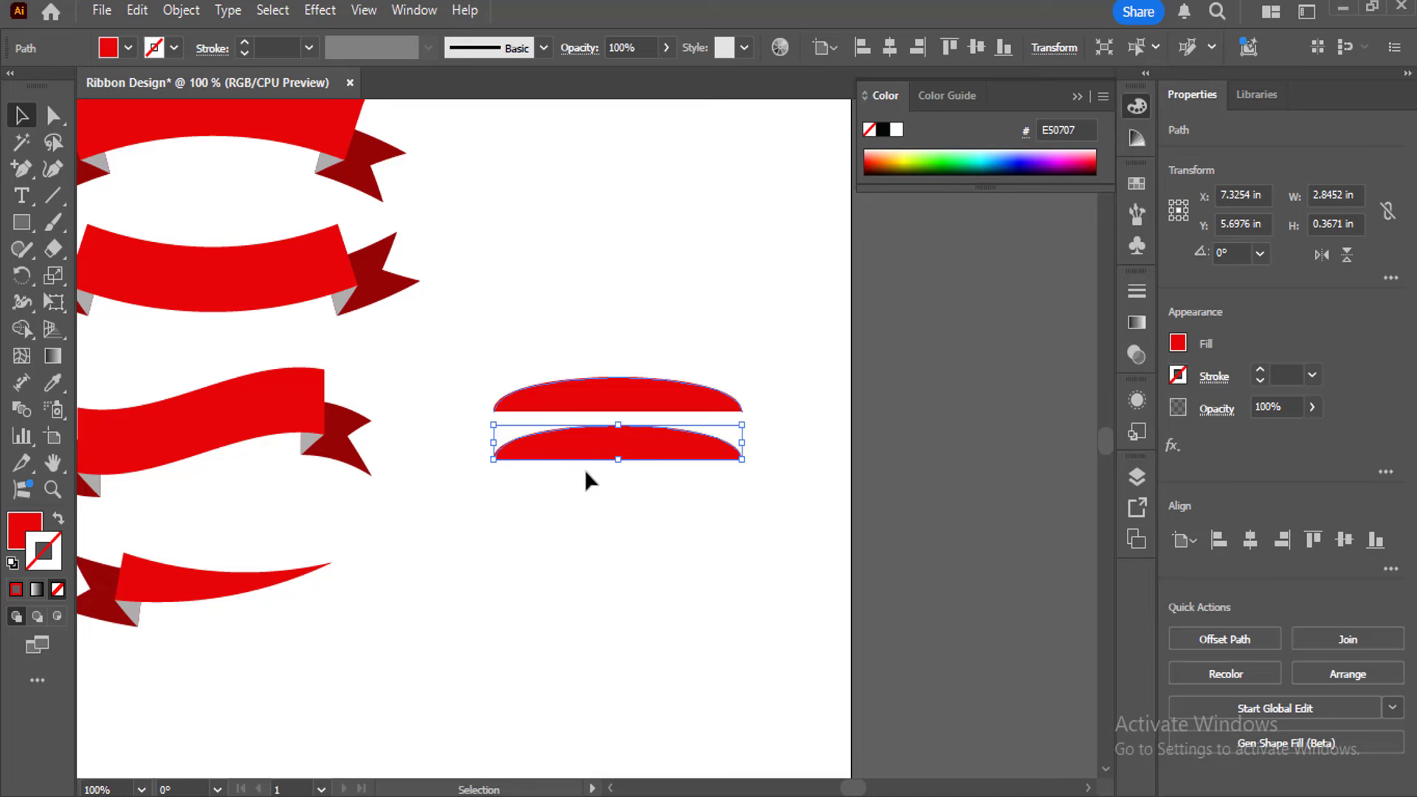
click(594, 501)
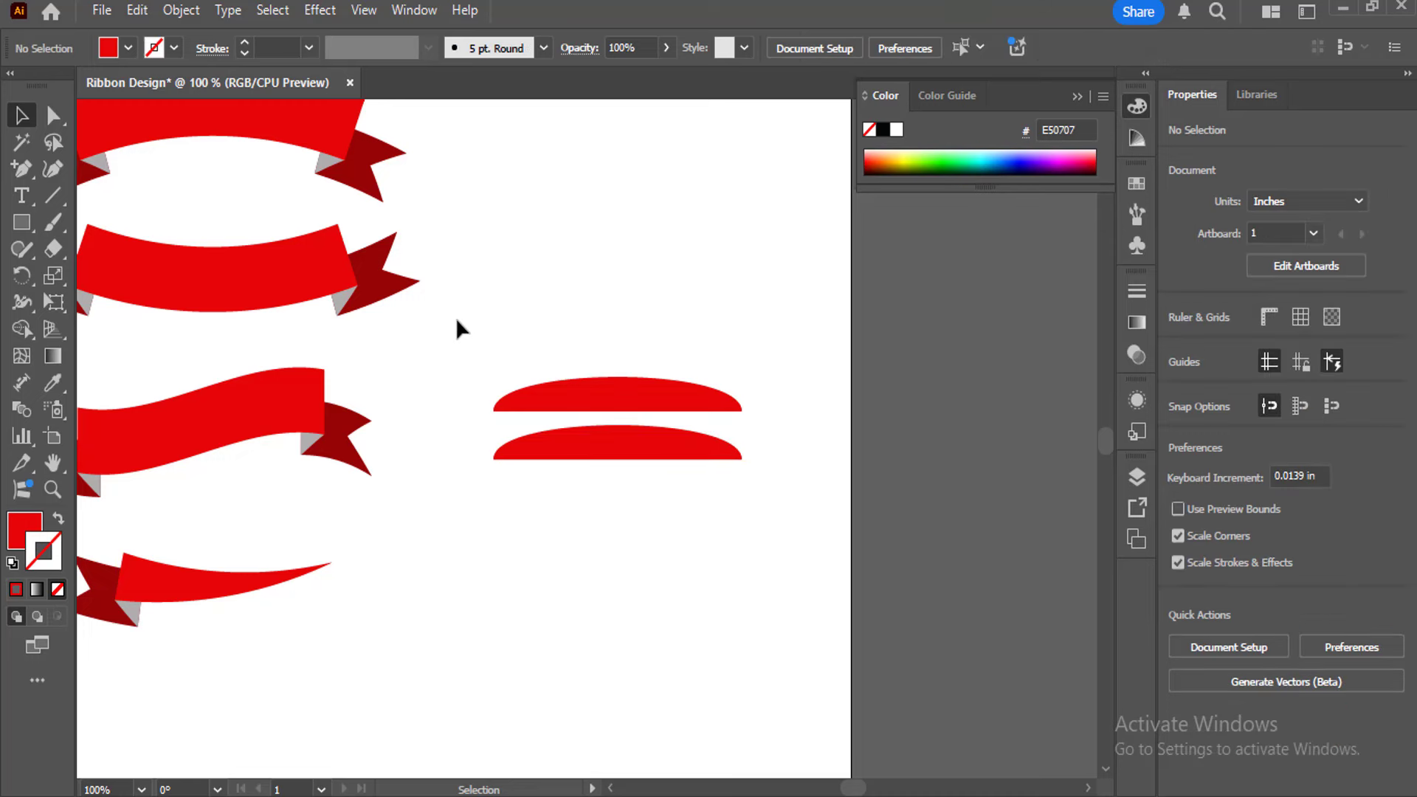
Join the ends of the two arched paths on both sides to form one closed curved red band
drag(457, 319, 771, 468)
drag(773, 383, 716, 493)
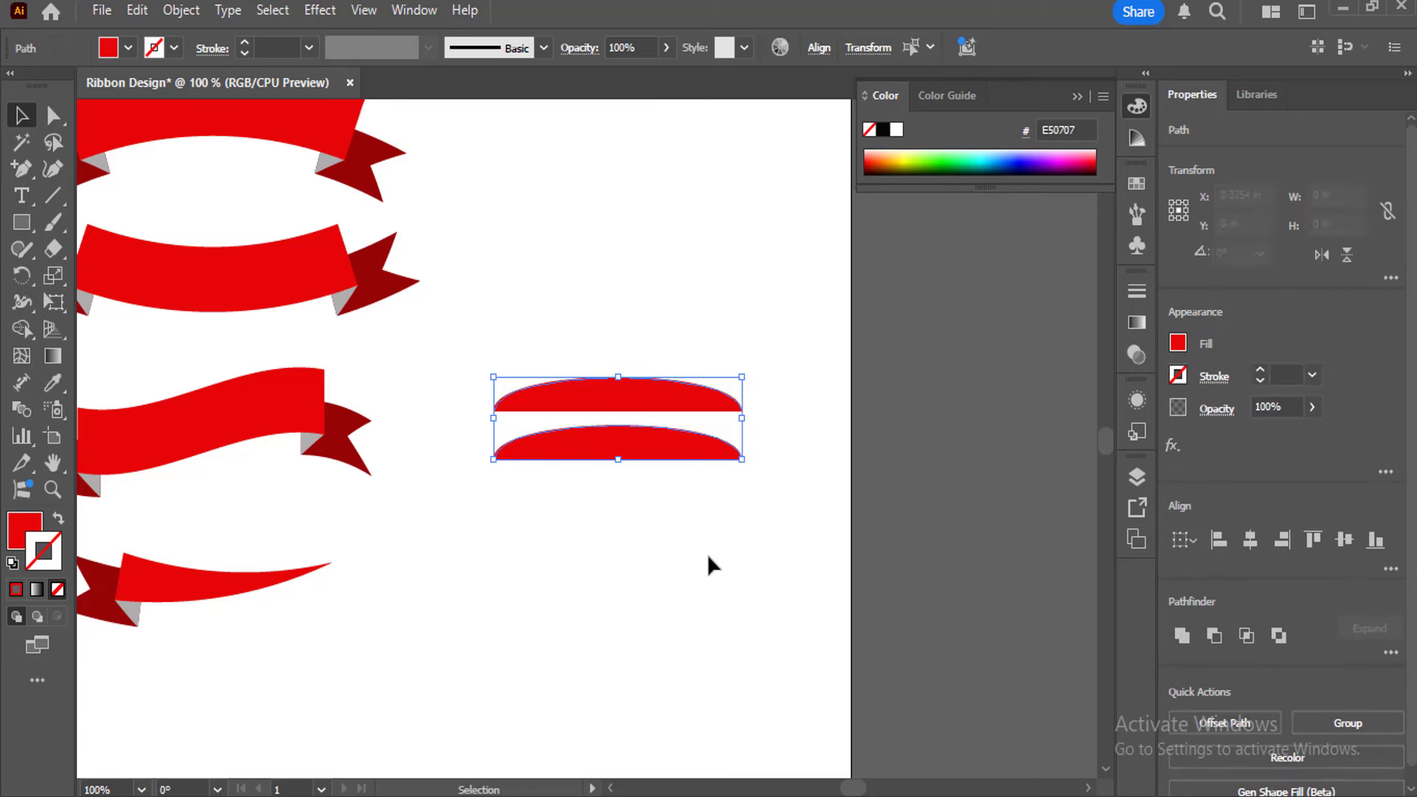
right_click(738, 415)
click(781, 314)
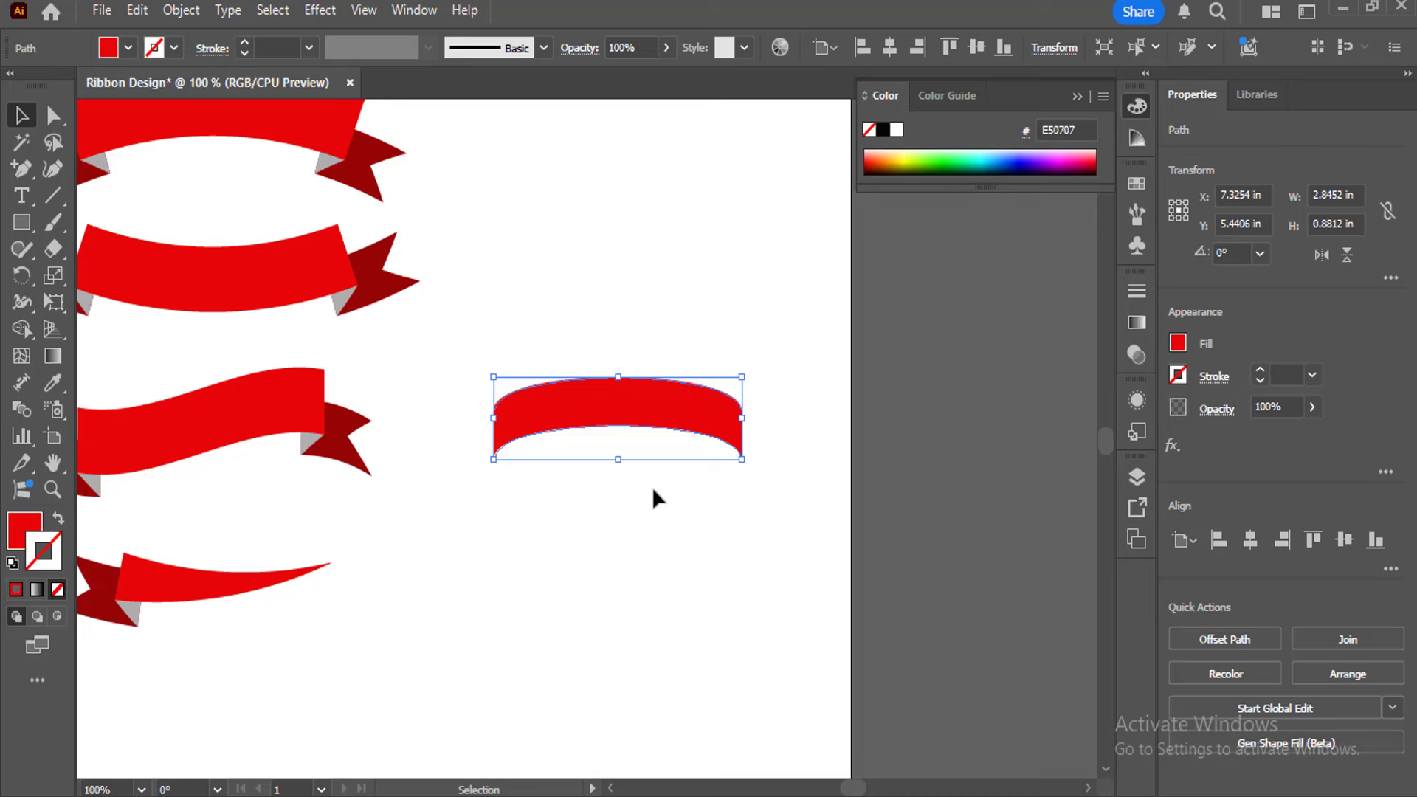
drag(441, 380, 503, 490)
right_click(499, 419)
click(542, 338)
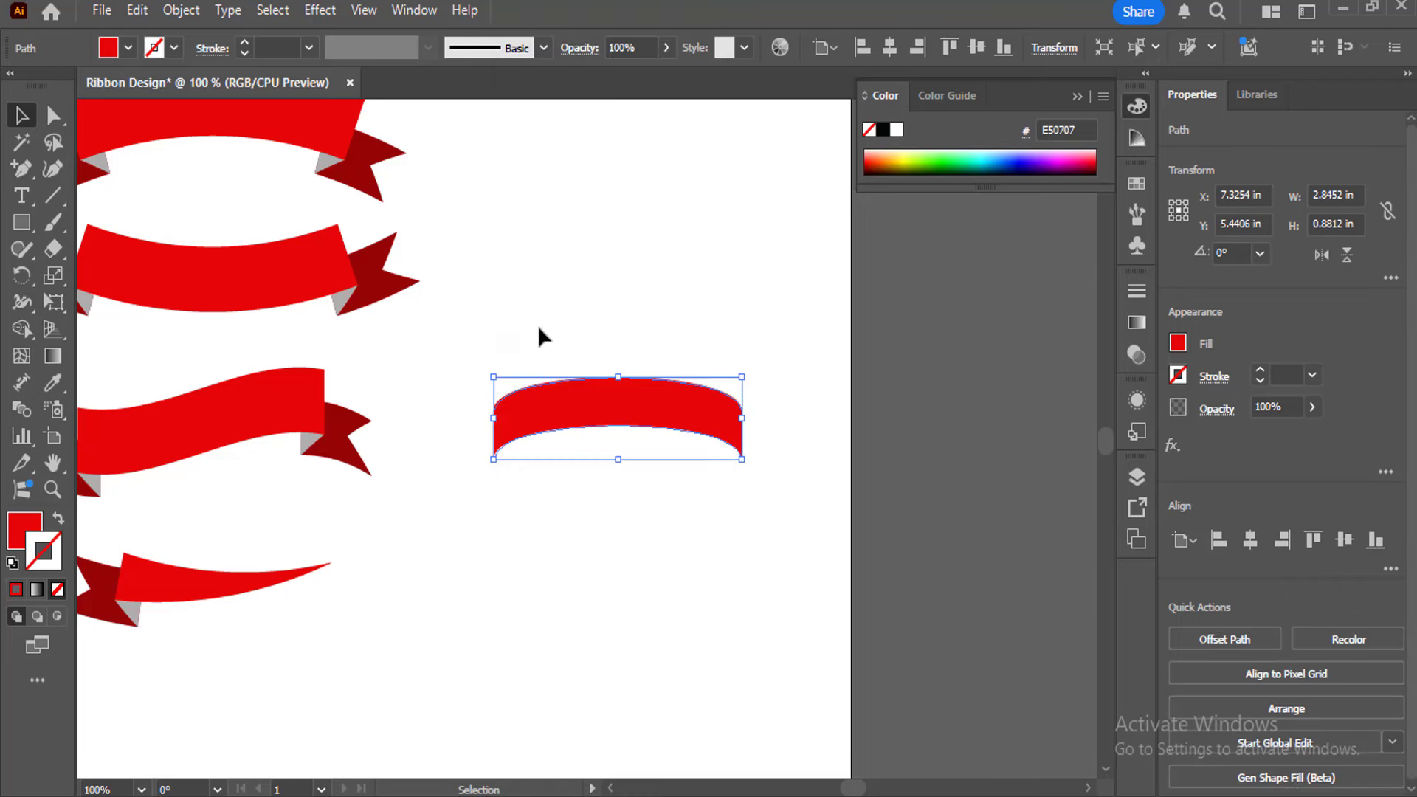
click(539, 327)
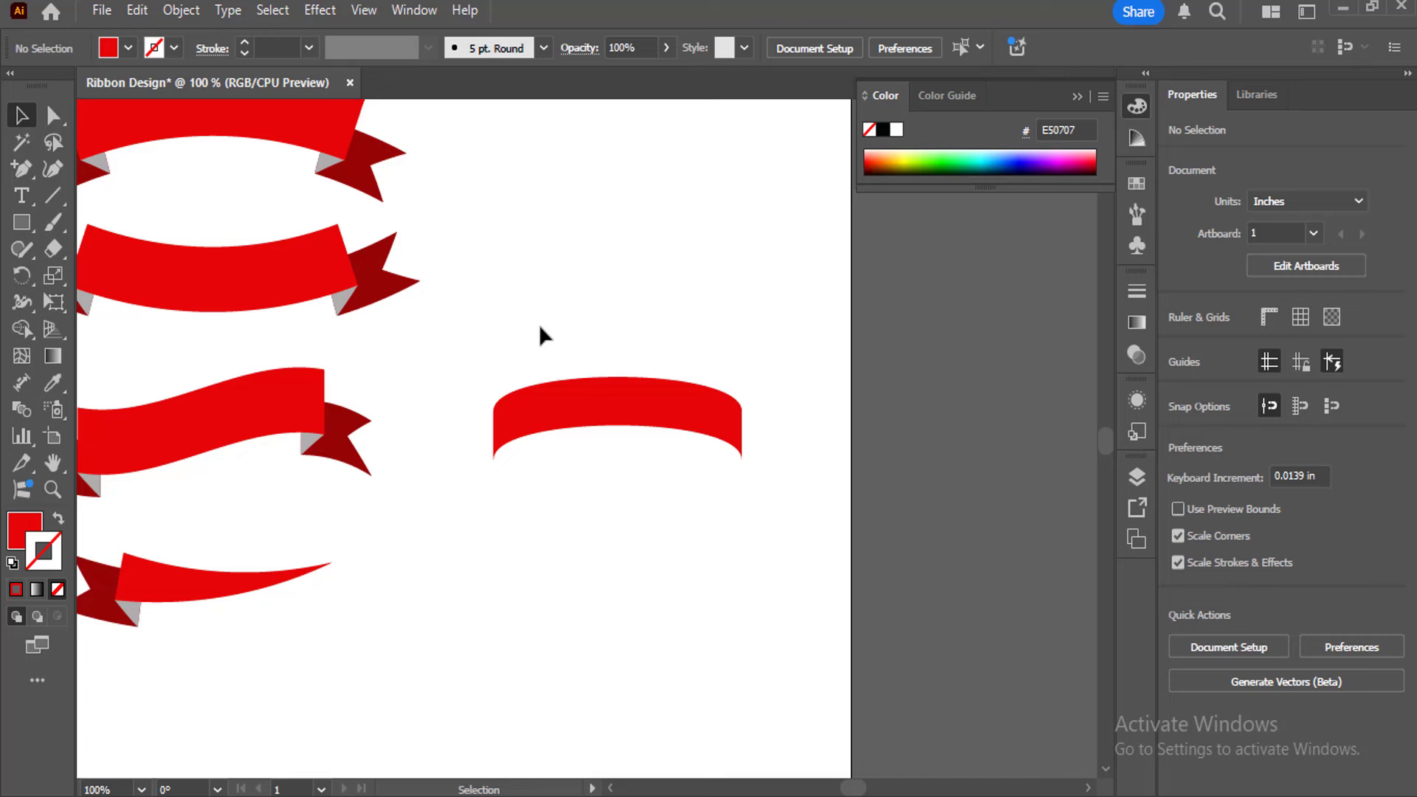
click(611, 420)
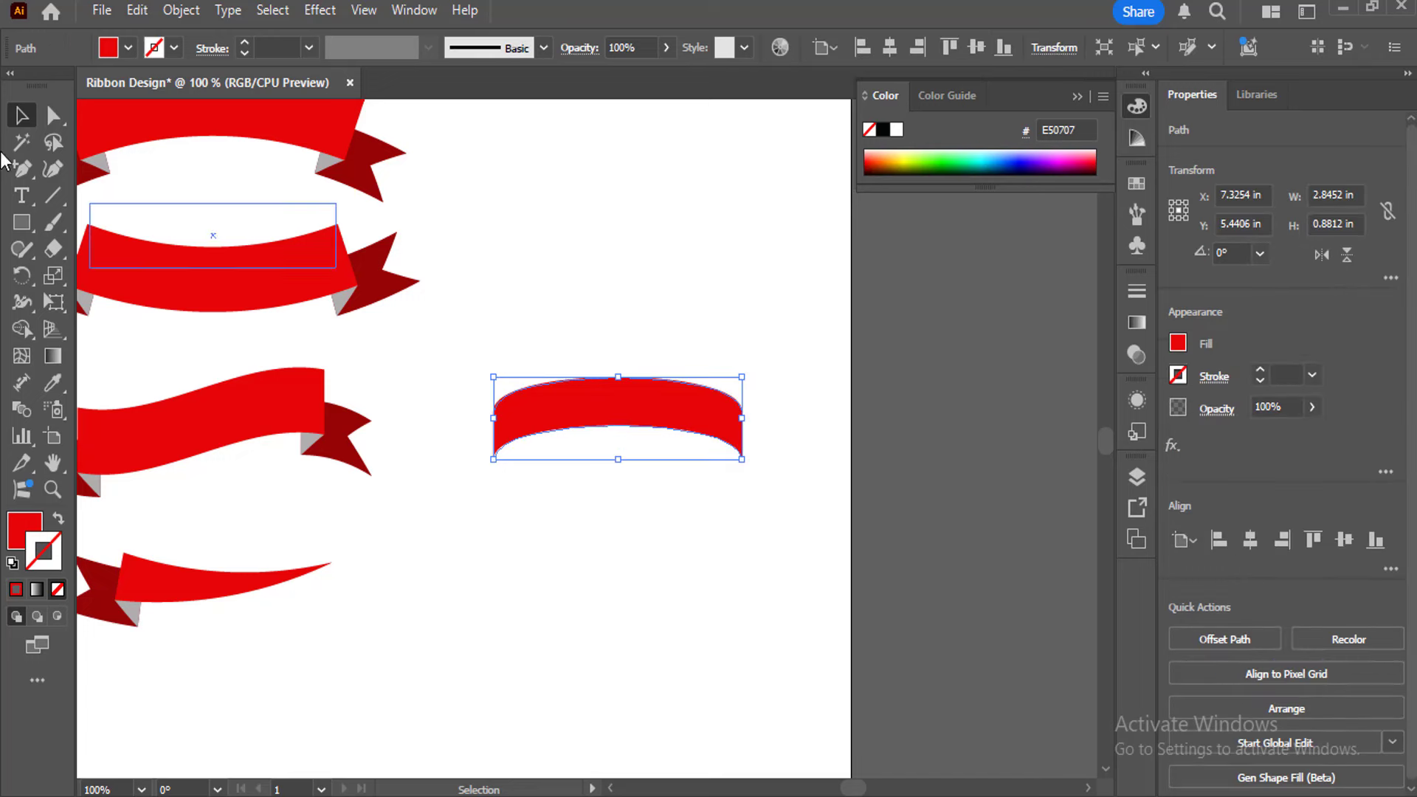
click(22, 168)
click(107, 166)
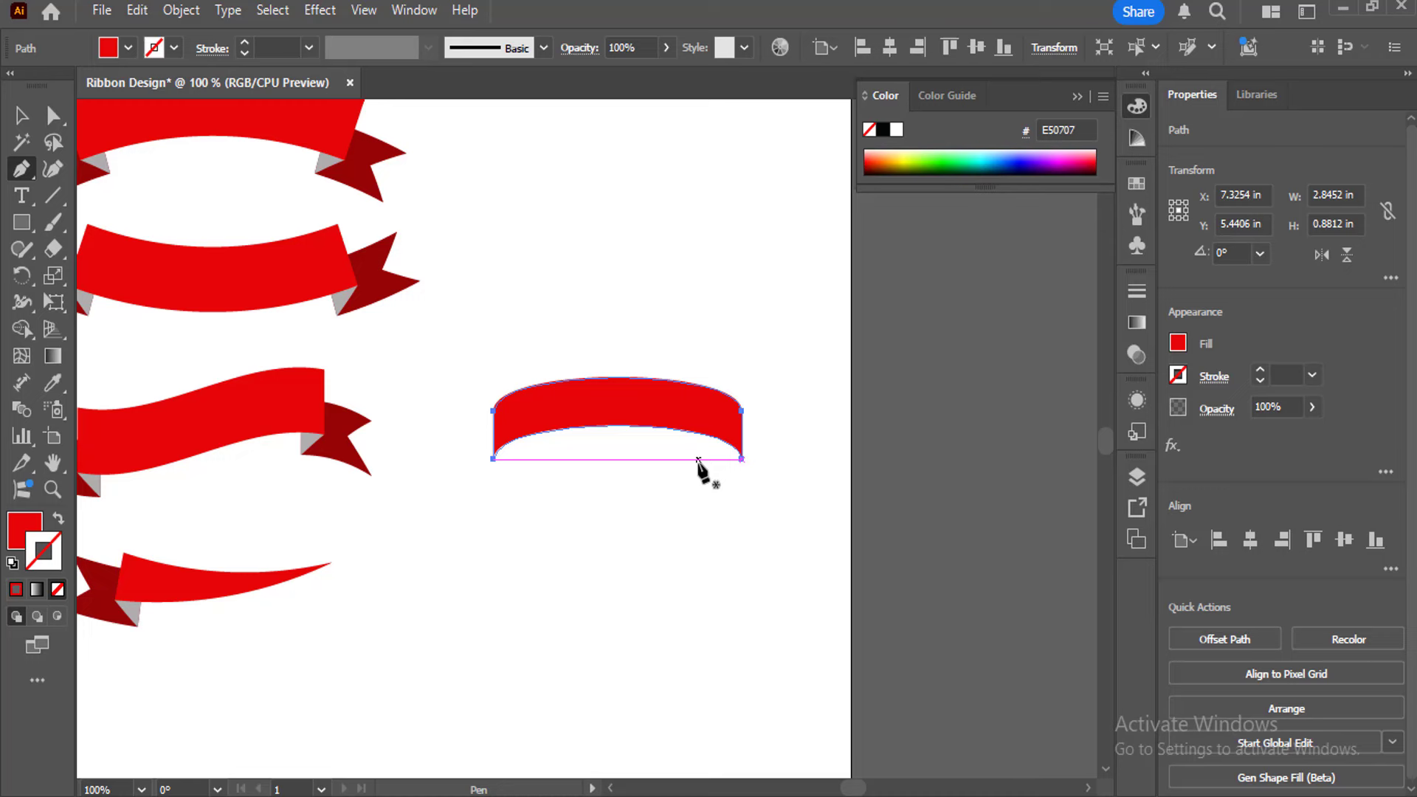
click(22, 115)
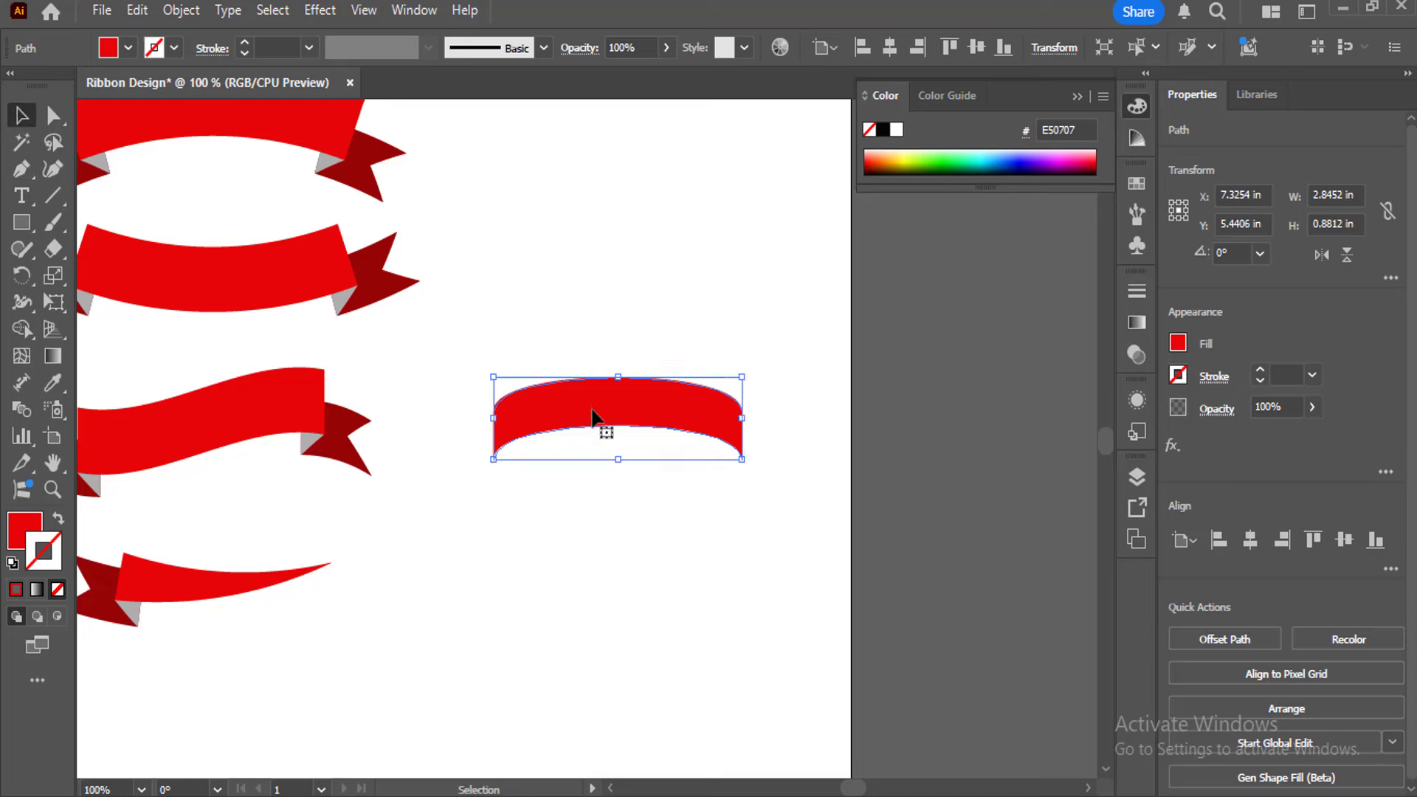
Draw a grey AFAFAF rectangle about 0.84 x 0.38 in at the curved band's lower right end, overlapping its bottom edge
key(ctrl+shift+a)
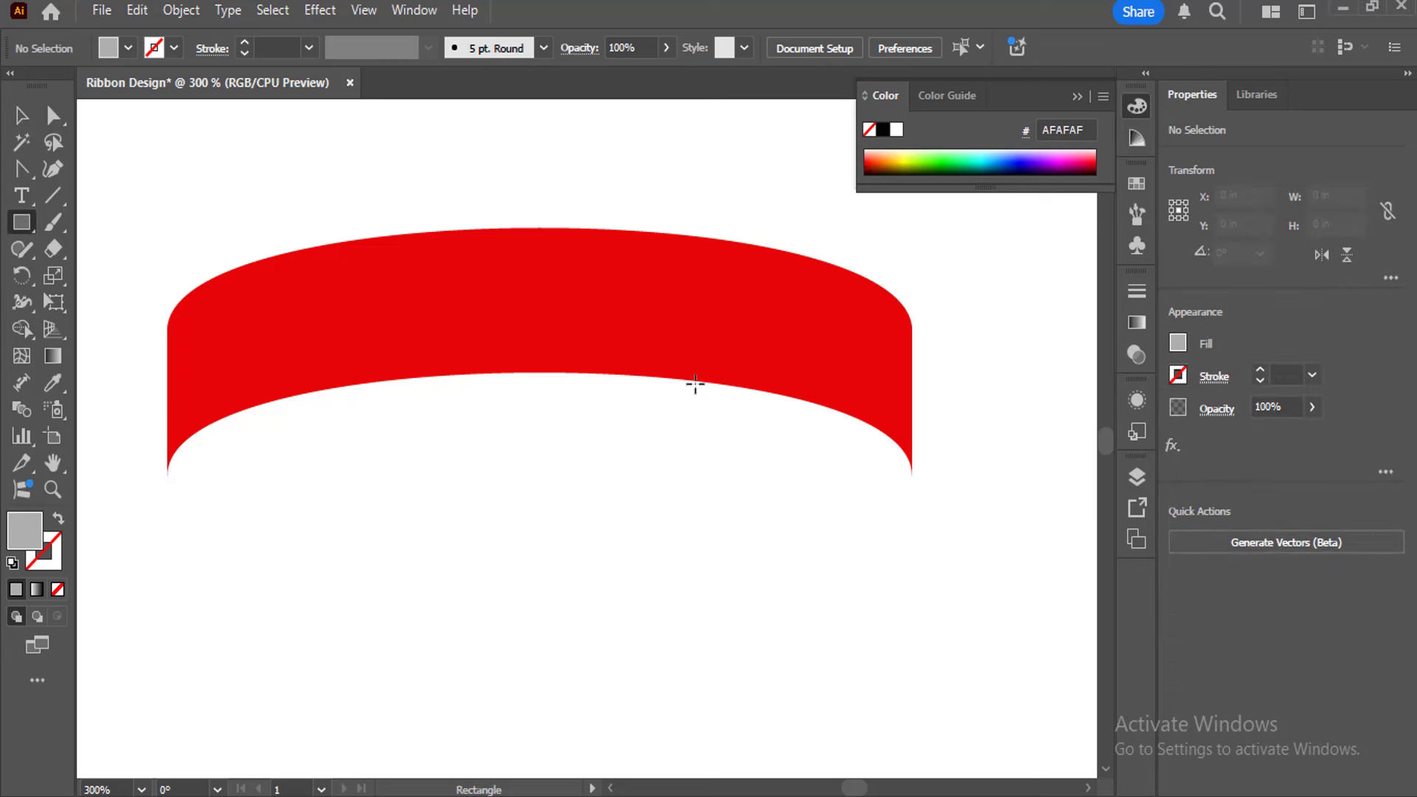
drag(693, 381, 914, 479)
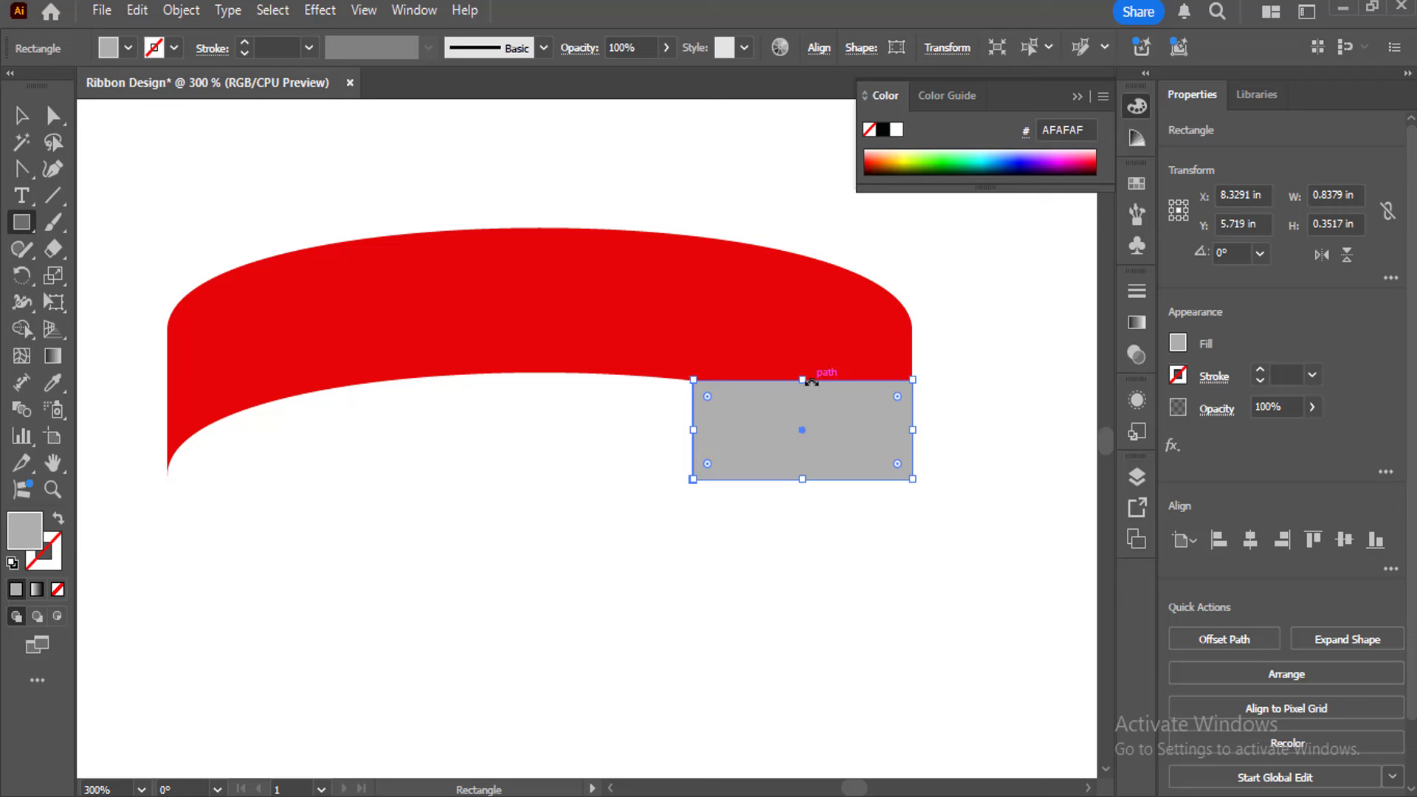
drag(801, 381, 802, 373)
click(28, 116)
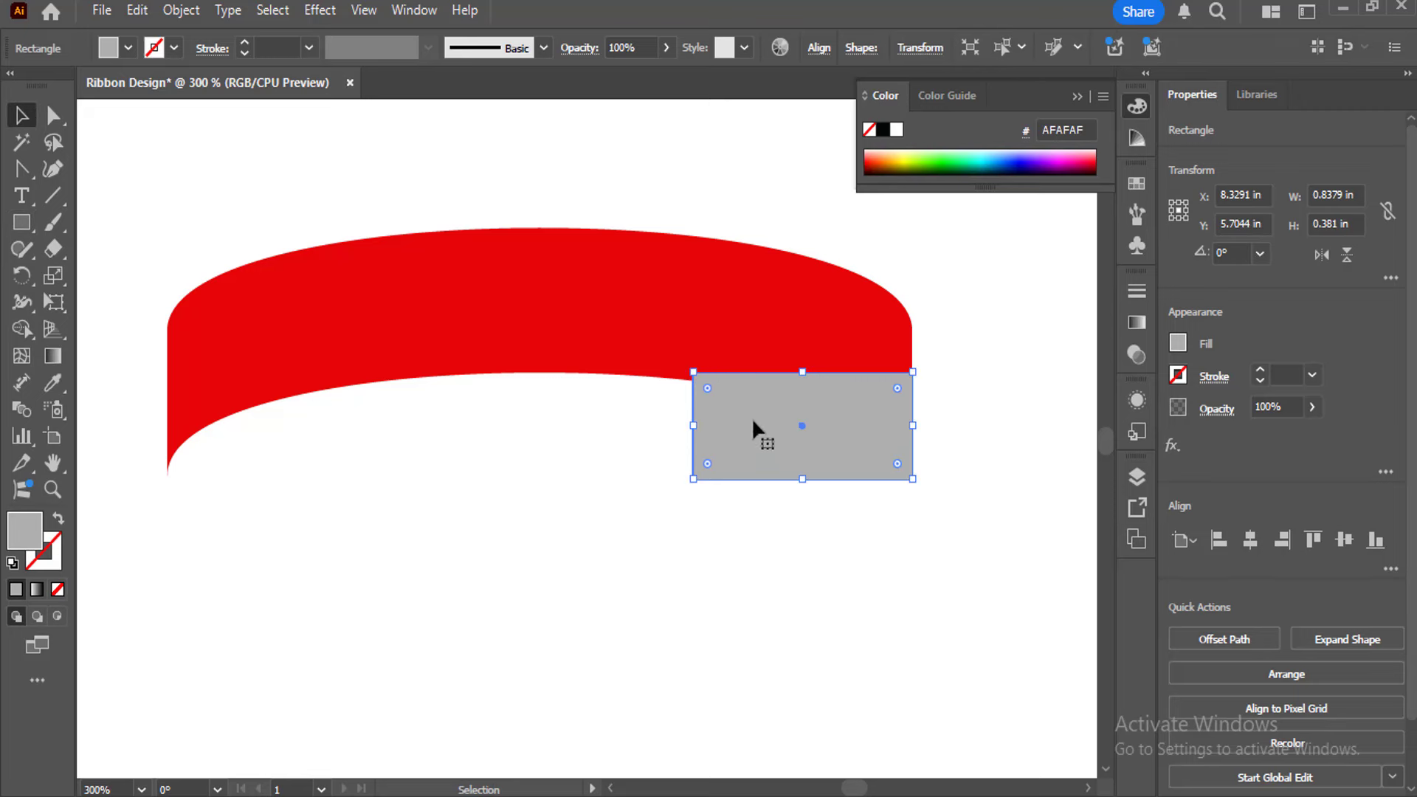
Send the grey rectangle to the back, behind the curved red band
right_click(751, 419)
mouse_move(815, 711)
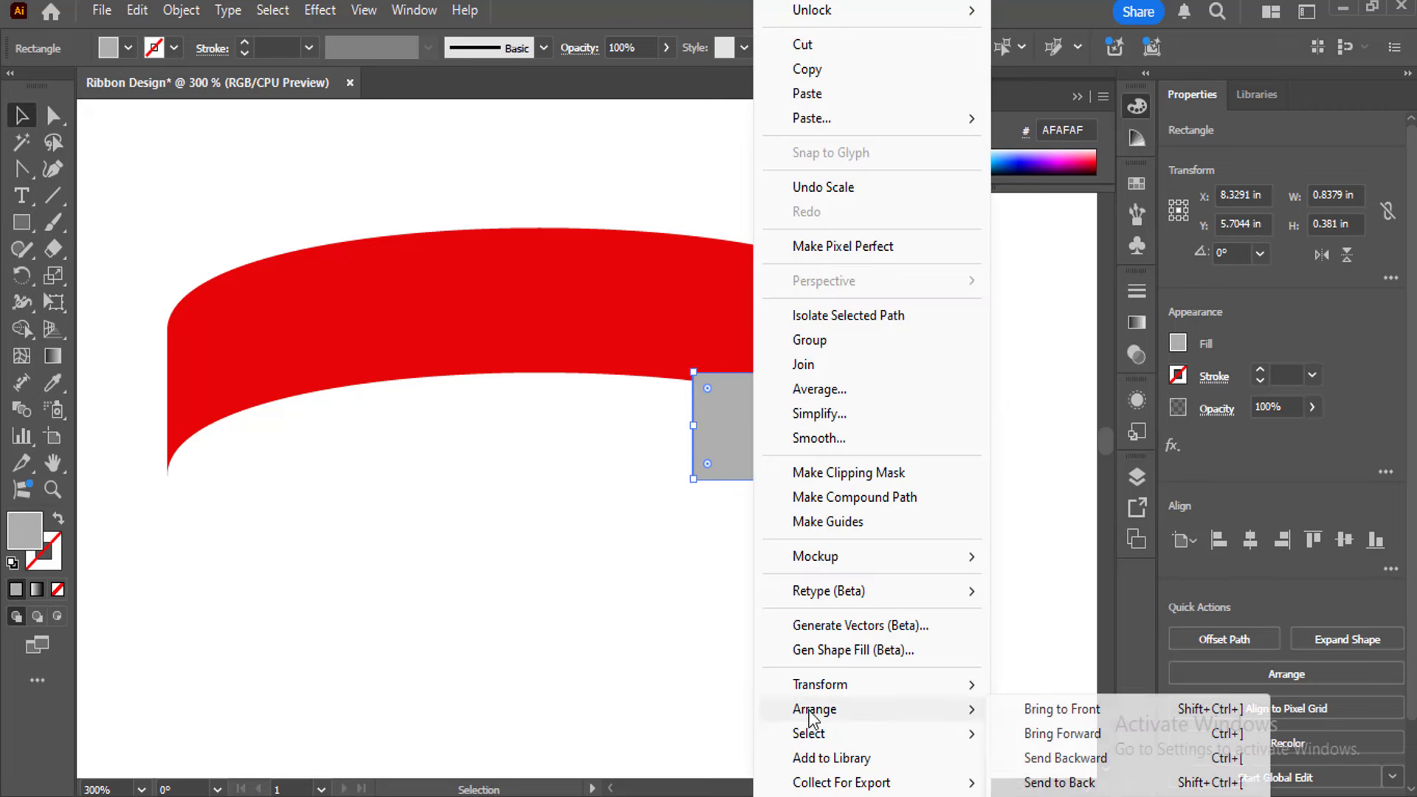
click(1072, 783)
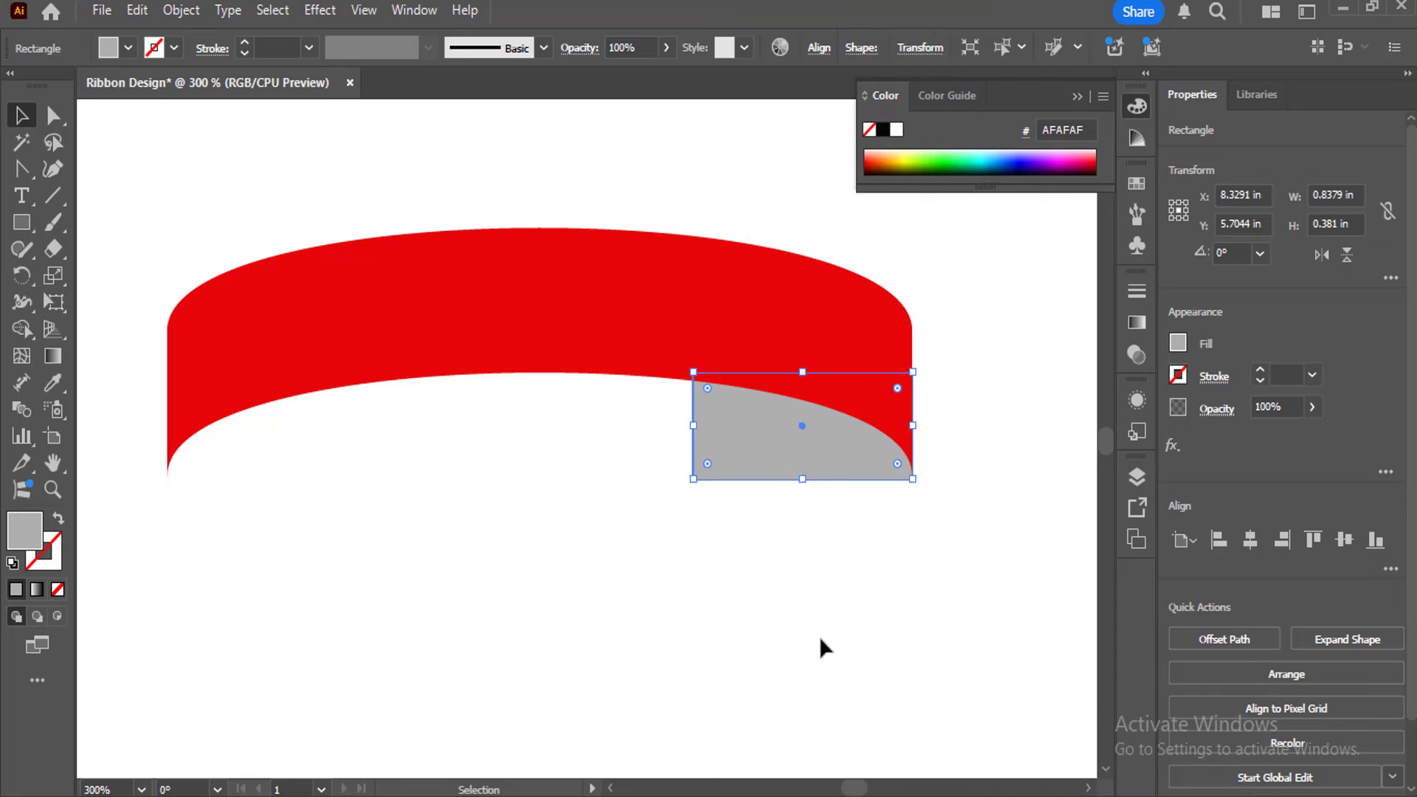
click(818, 637)
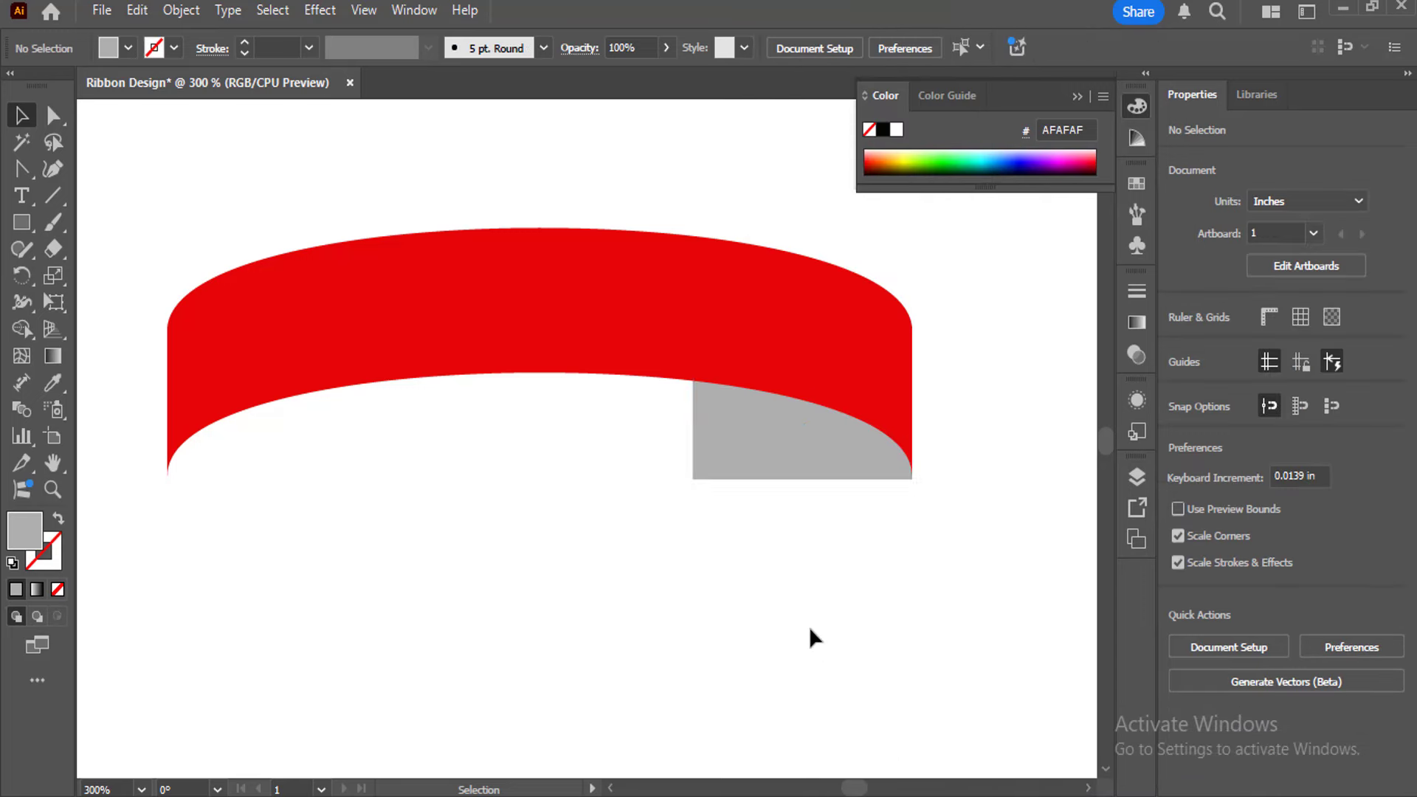
Bend the grey rectangle's bottom edge into an S-curve that rises near its left corner and dips towards the right corner
click(818, 476)
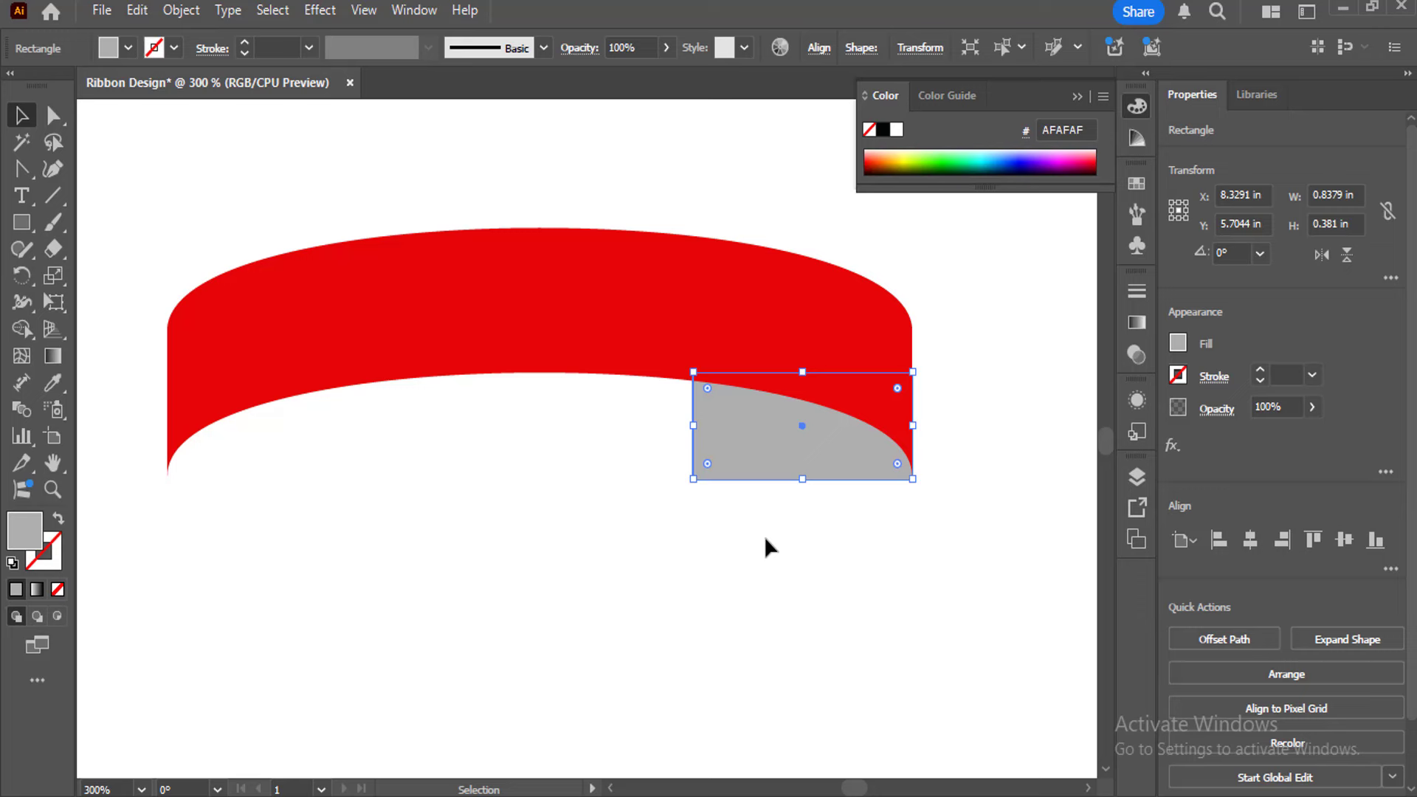
click(21, 169)
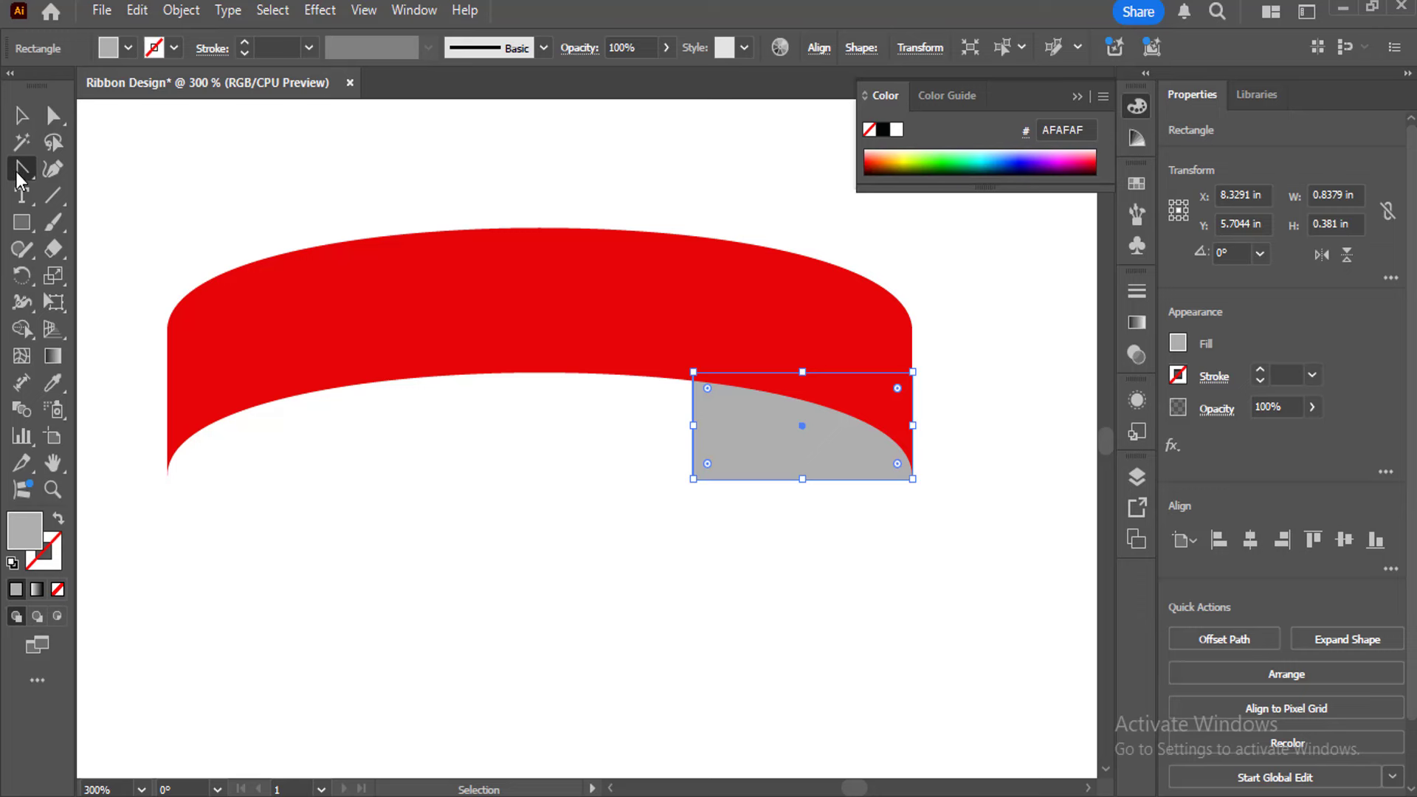
click(913, 480)
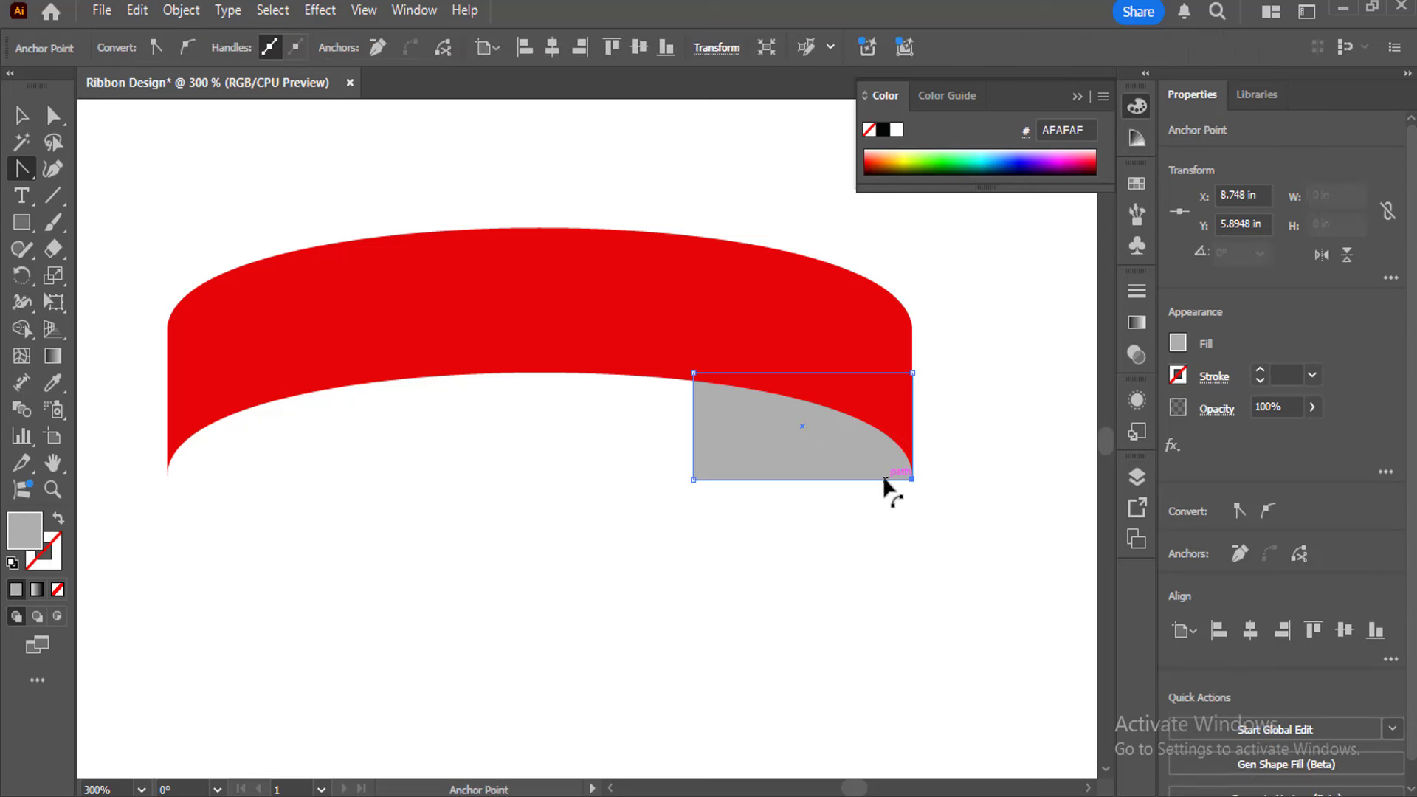
drag(885, 481, 888, 491)
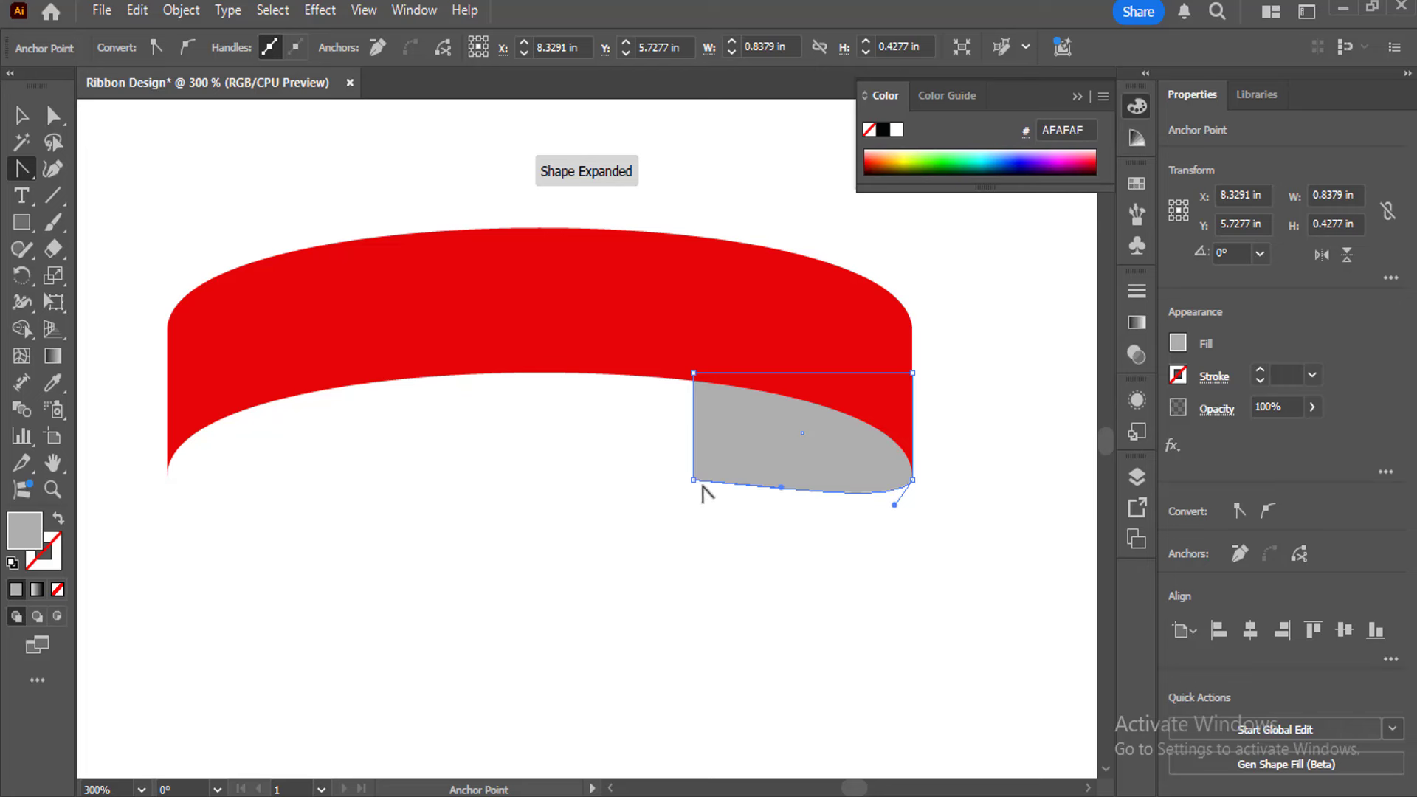
drag(717, 484, 707, 459)
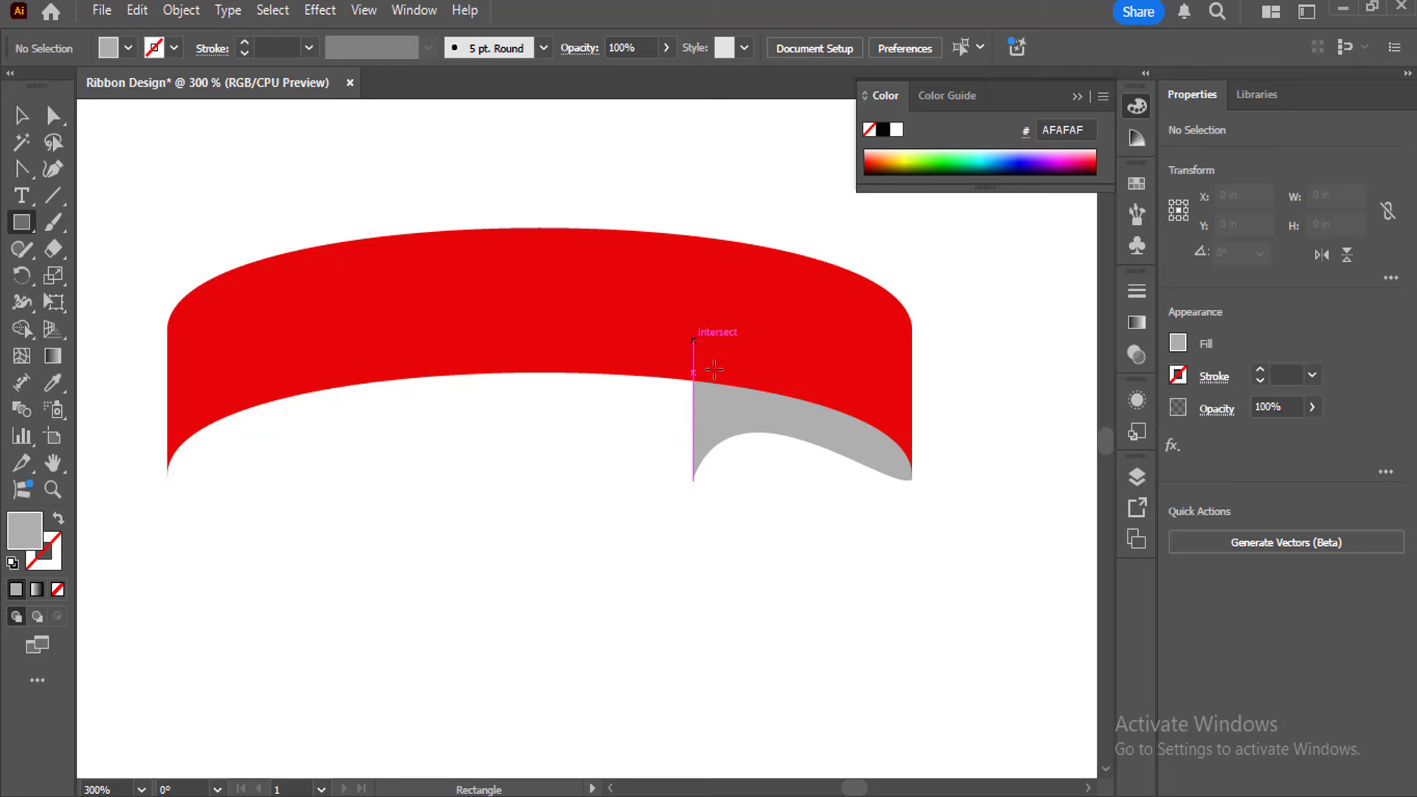
Draw a rectangle about 1.51 x 0.50 in from the grey fold's left edge out past the band's right end, and fill it dark red 7F0000
mouse_move(694, 340)
mouse_down()
mouse_move(860, 481)
mouse_move(1088, 481)
mouse_up()
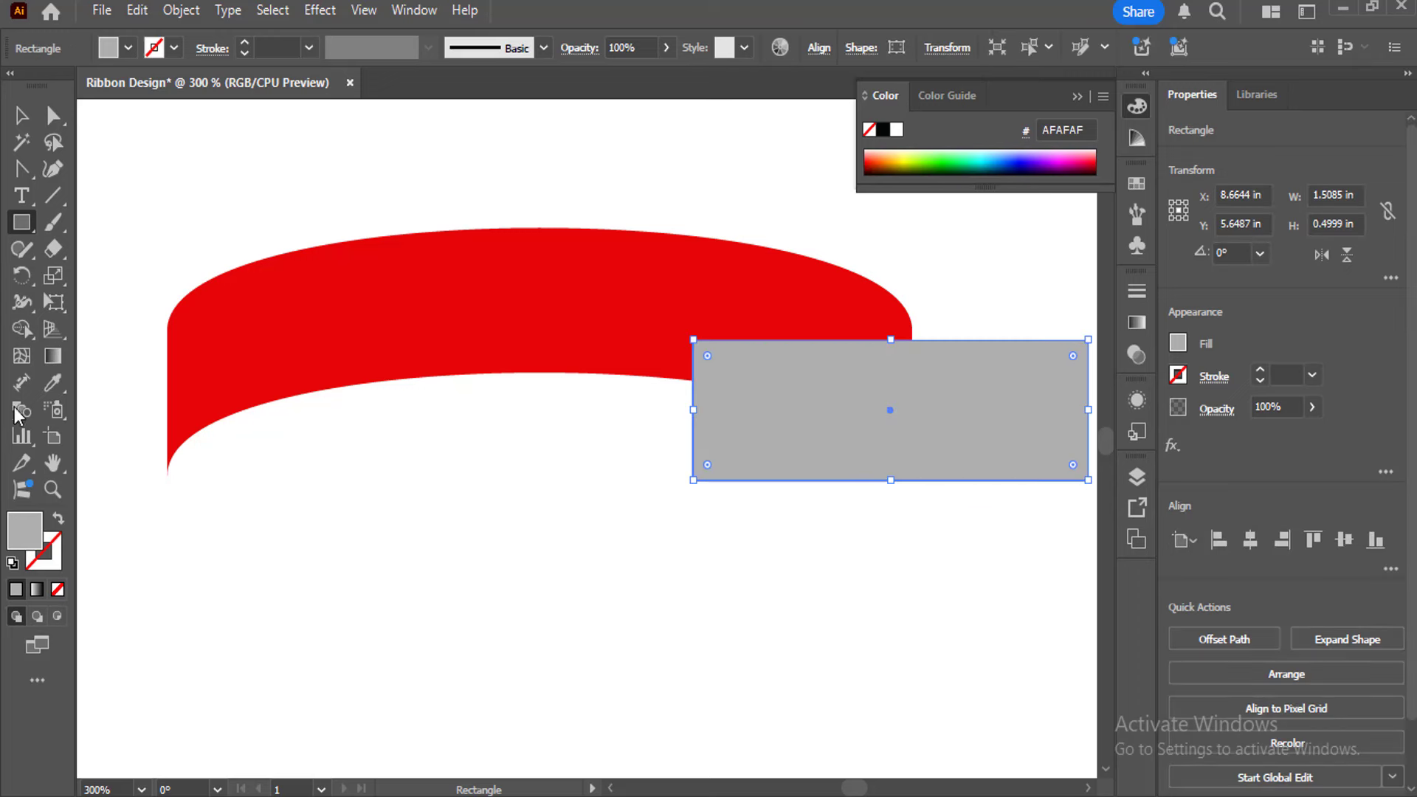
double_click(17, 552)
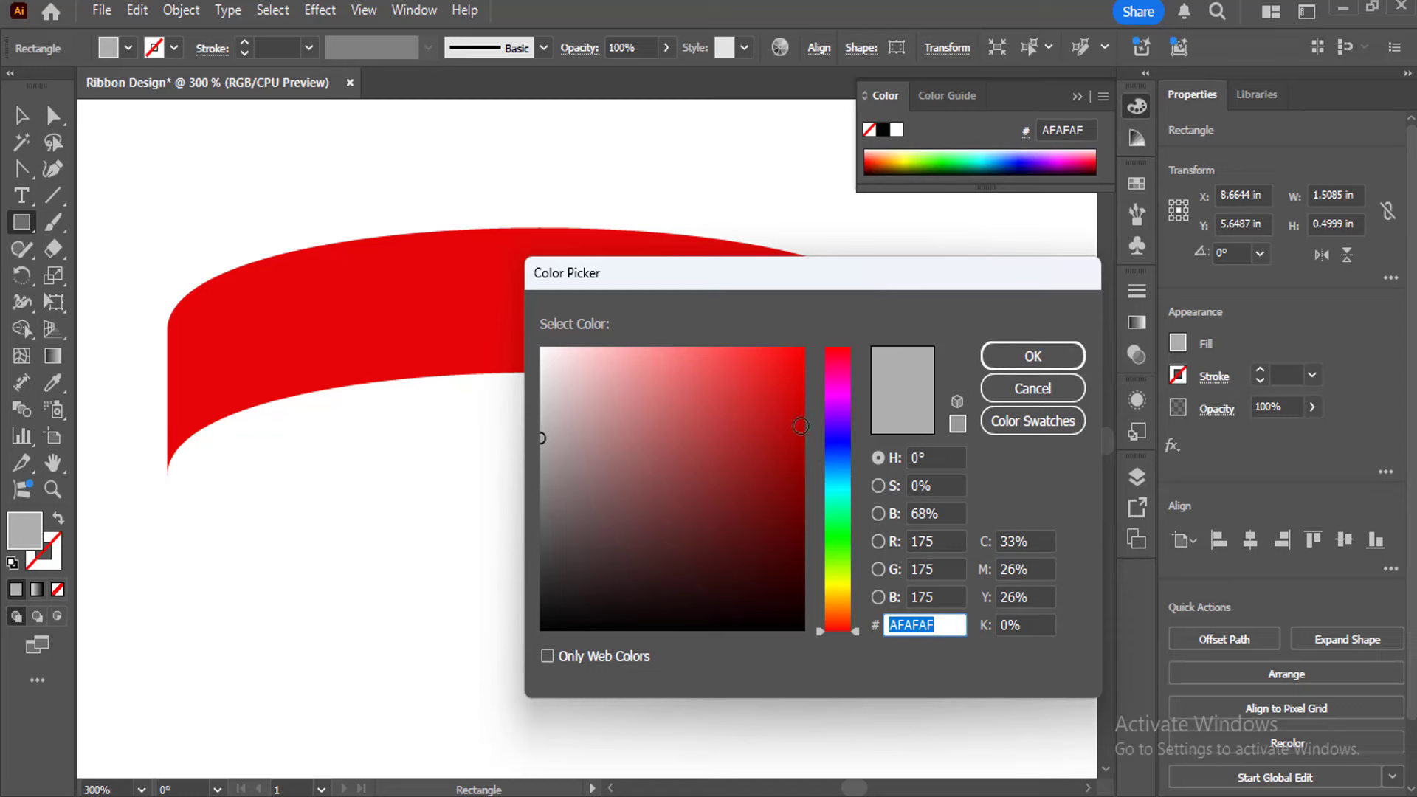
drag(801, 483, 812, 490)
click(993, 358)
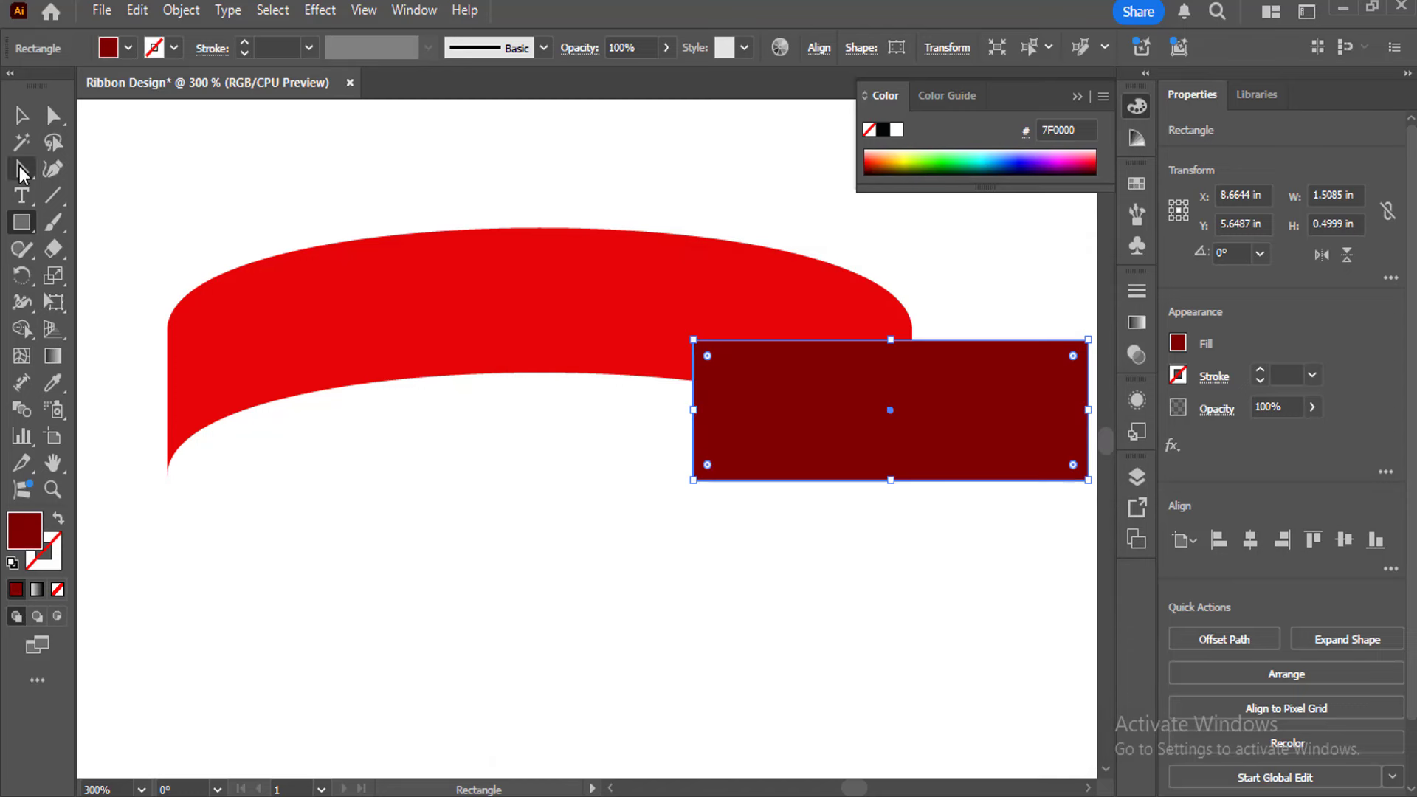
Send the dark red rectangle to the back, behind the grey fold and the red band
click(21, 115)
right_click(819, 405)
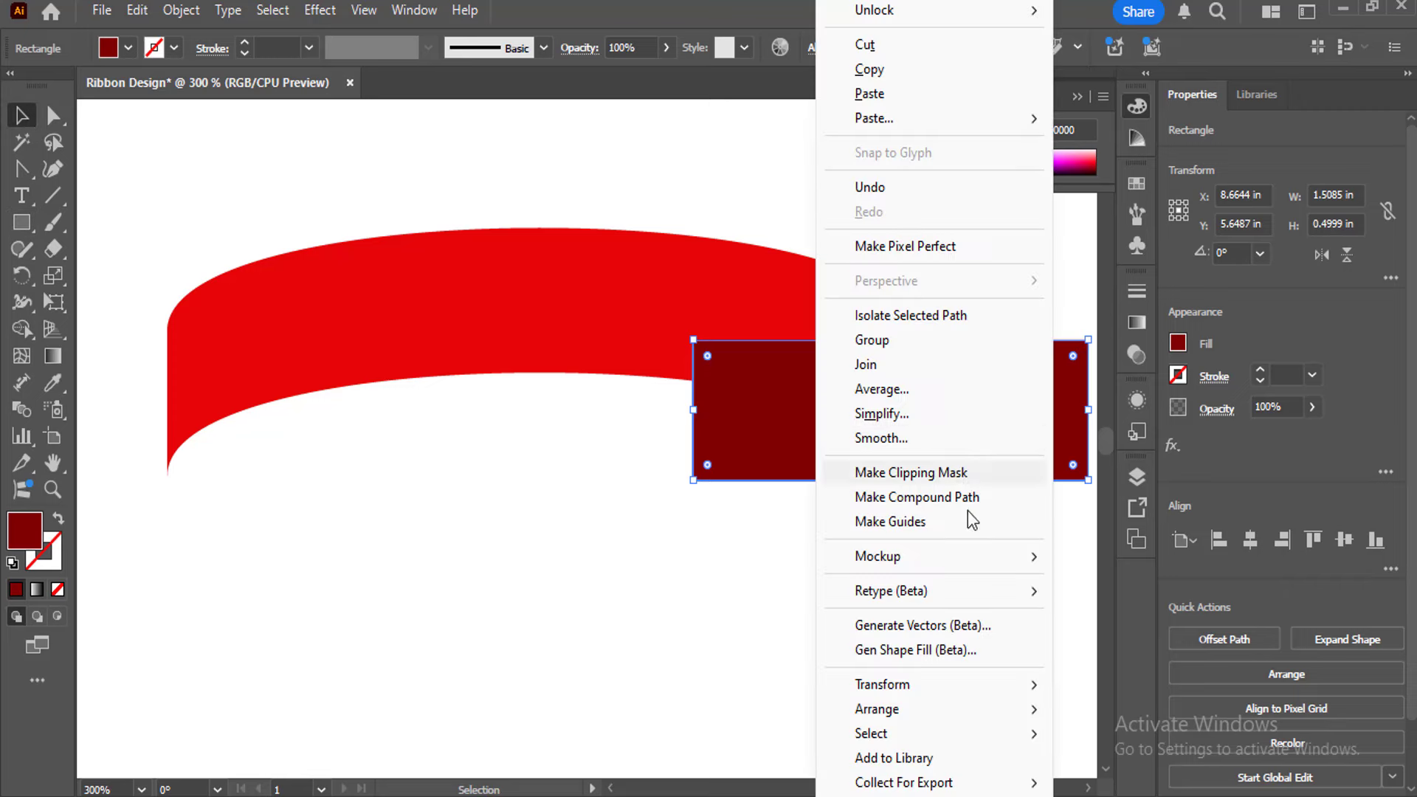
mouse_move(873, 711)
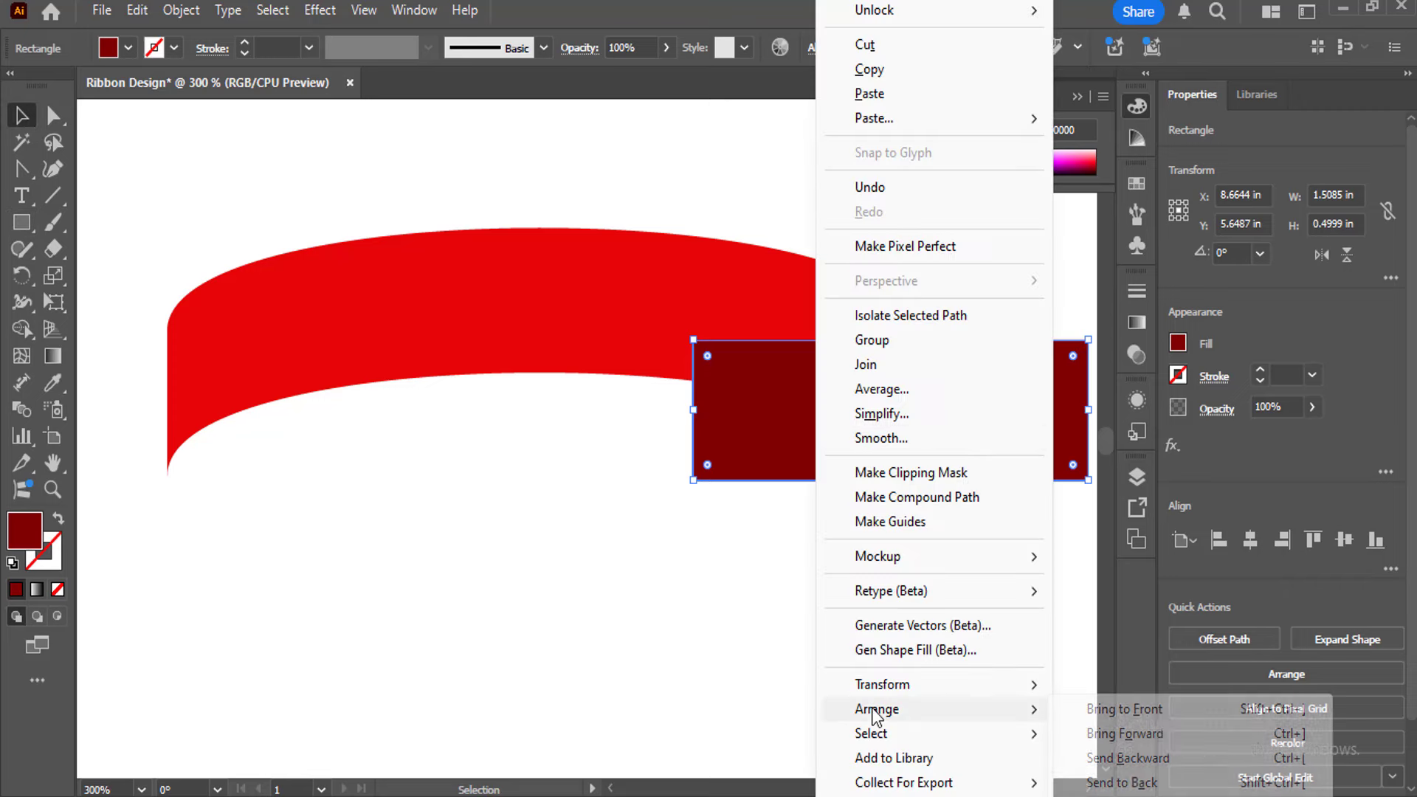
click(1121, 782)
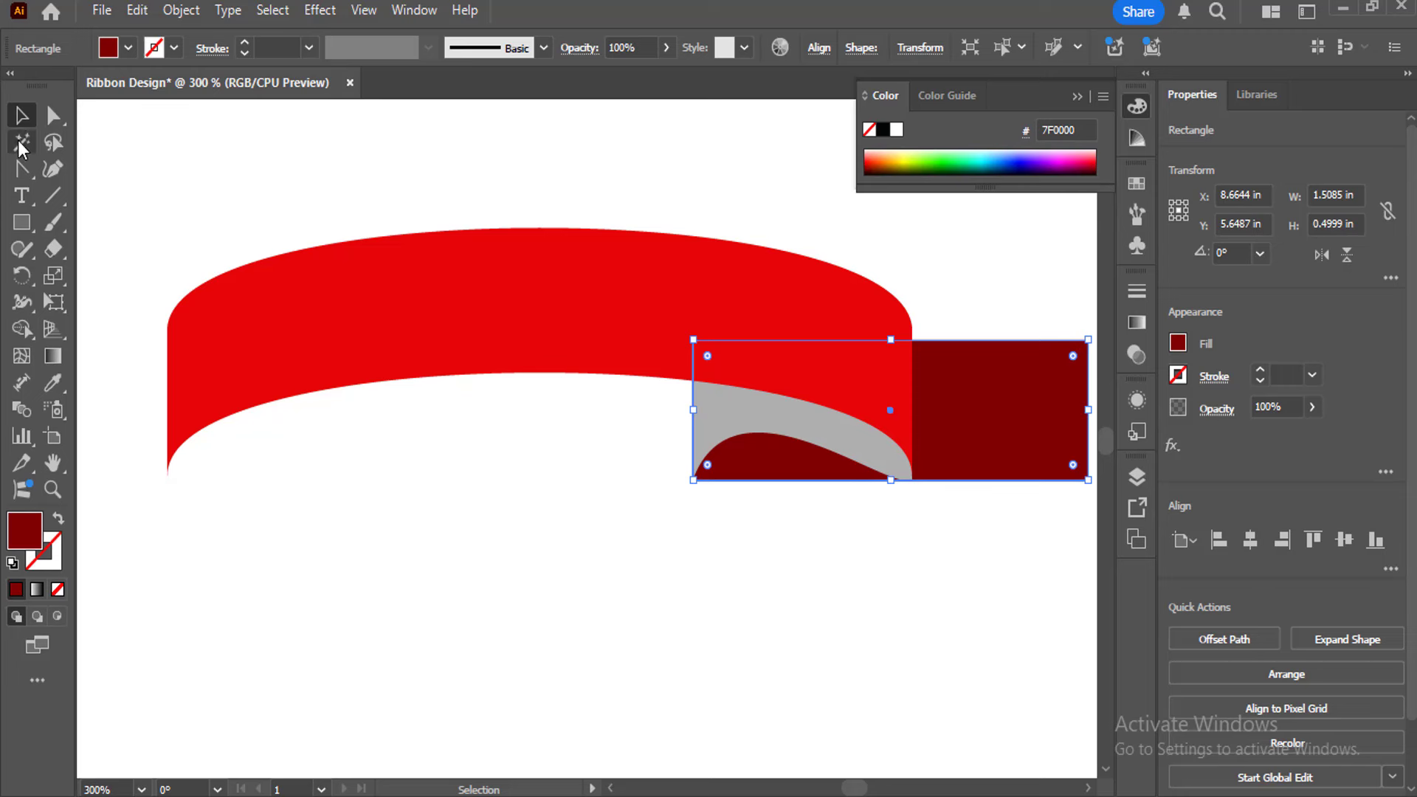
Curve the dark red rectangle's bottom and top edges downward in matching arcs, making the shape about 0.64 in high
click(22, 168)
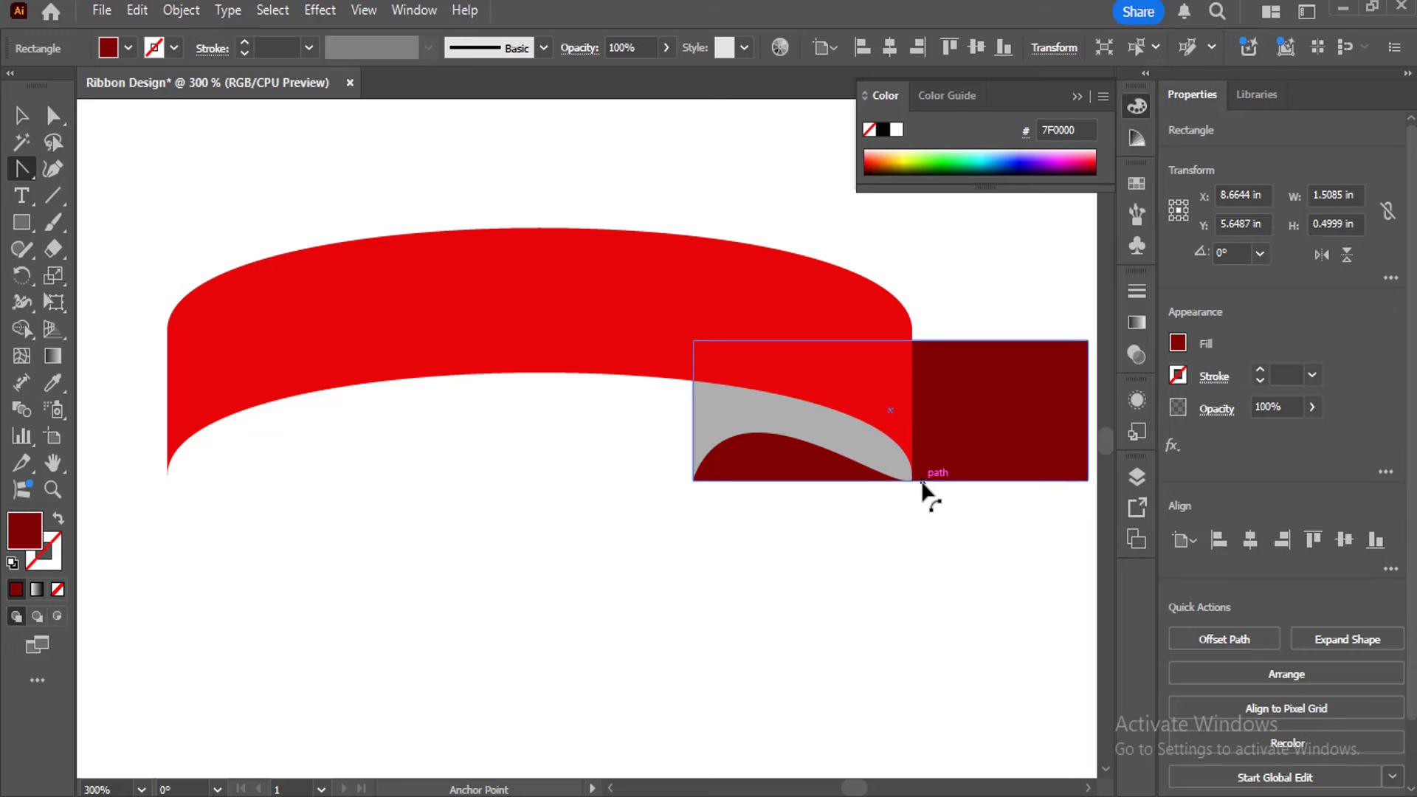
drag(922, 481, 924, 515)
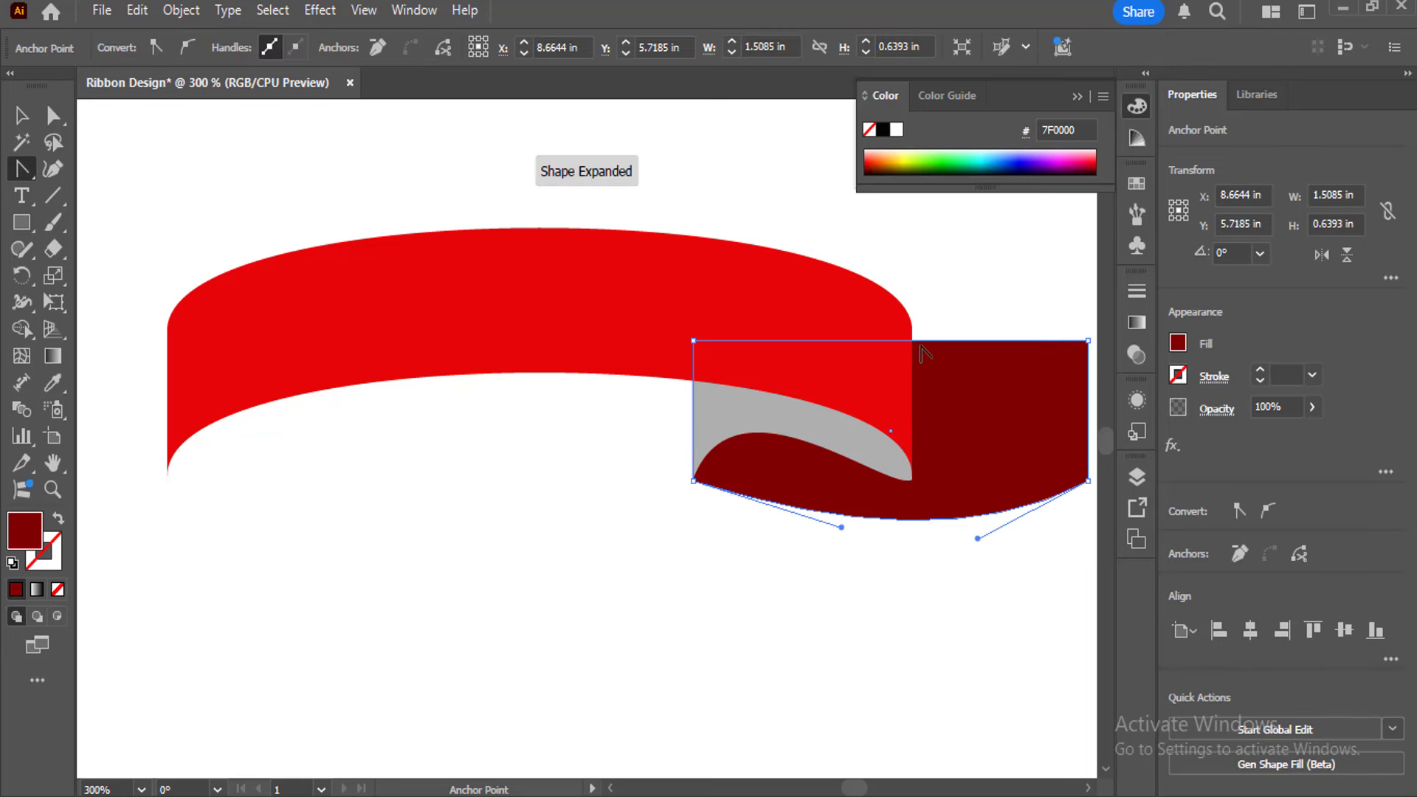
drag(922, 347, 927, 398)
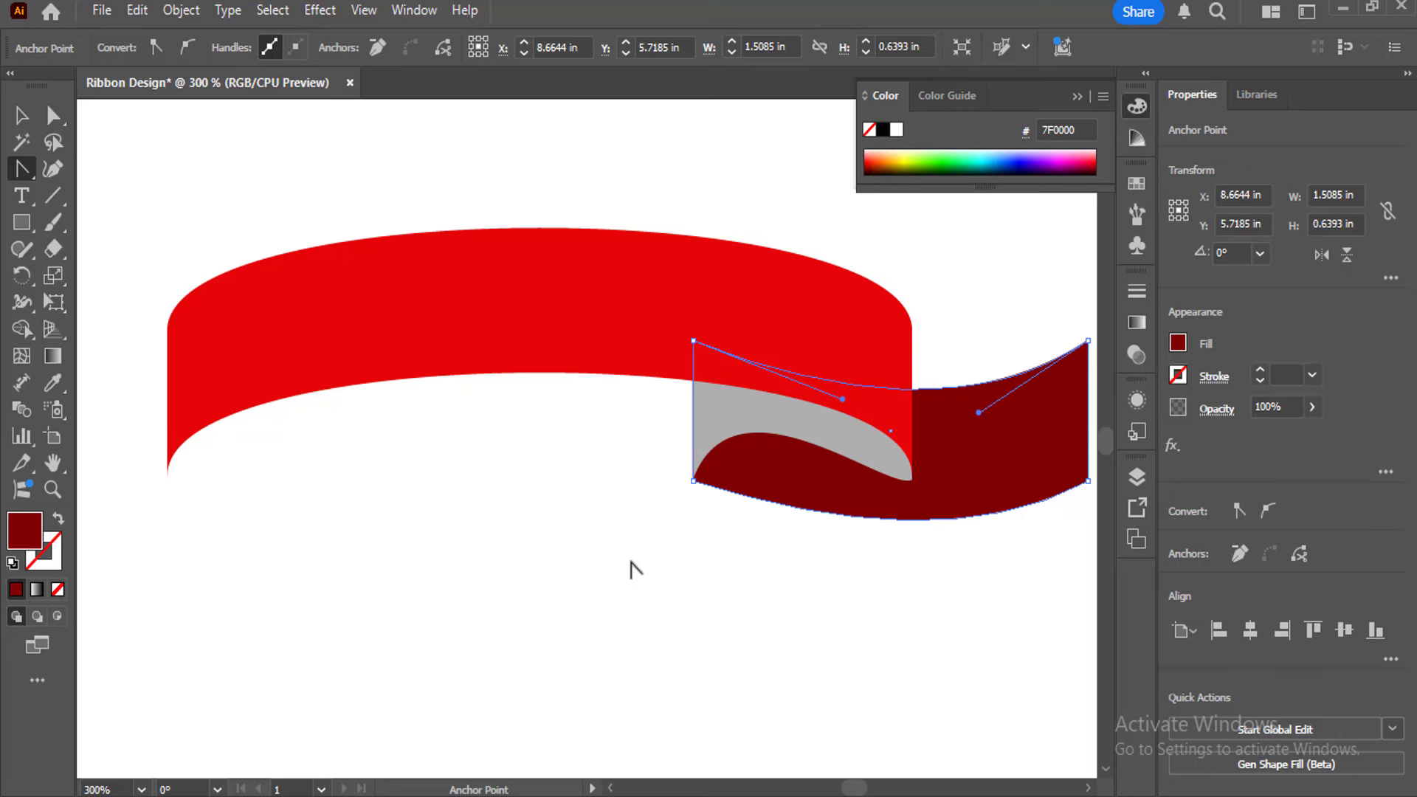
Add an anchor point midway on the dark red tail's right edge and pull it inward to about X 9.18 in, forming a V-notch
drag(908, 611, 655, 623)
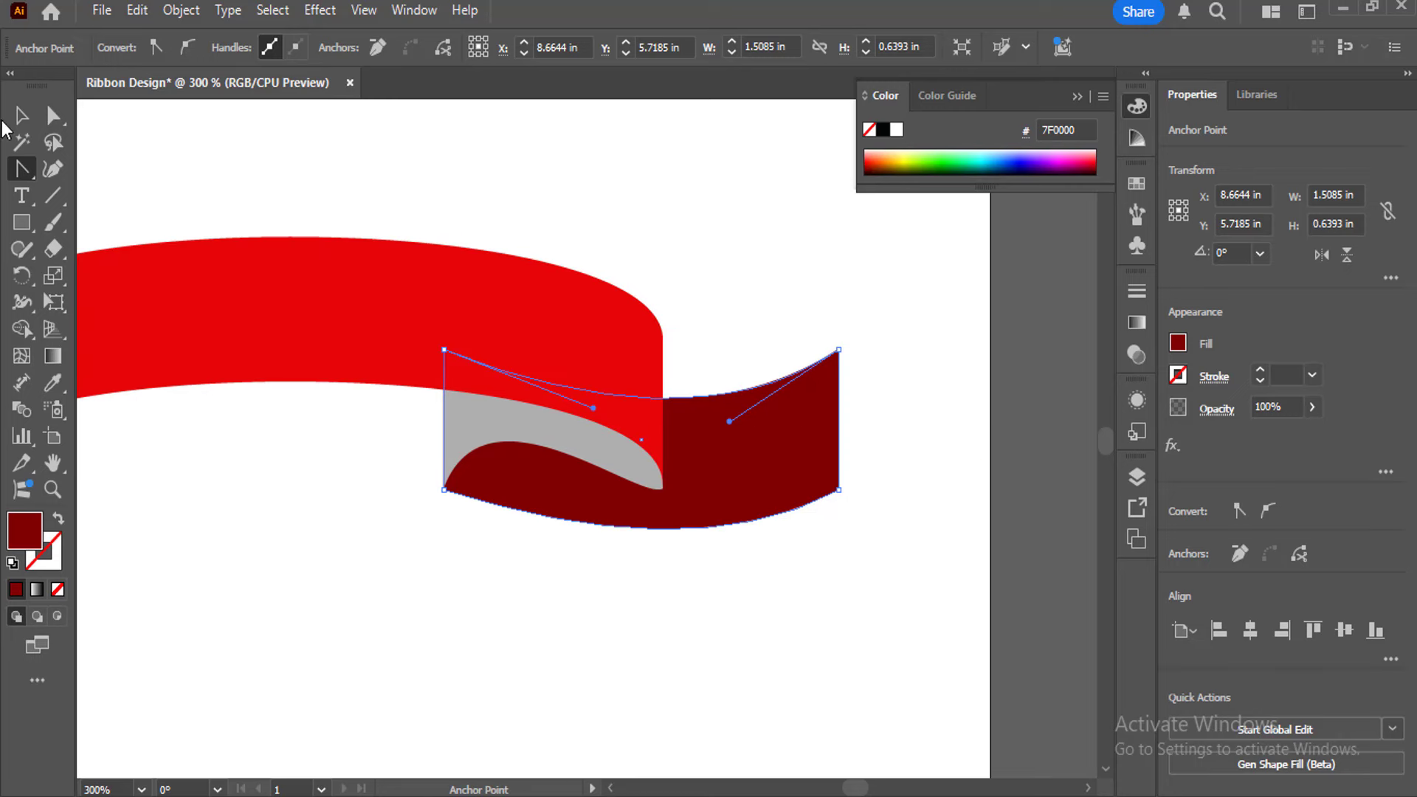
click(22, 168)
click(89, 192)
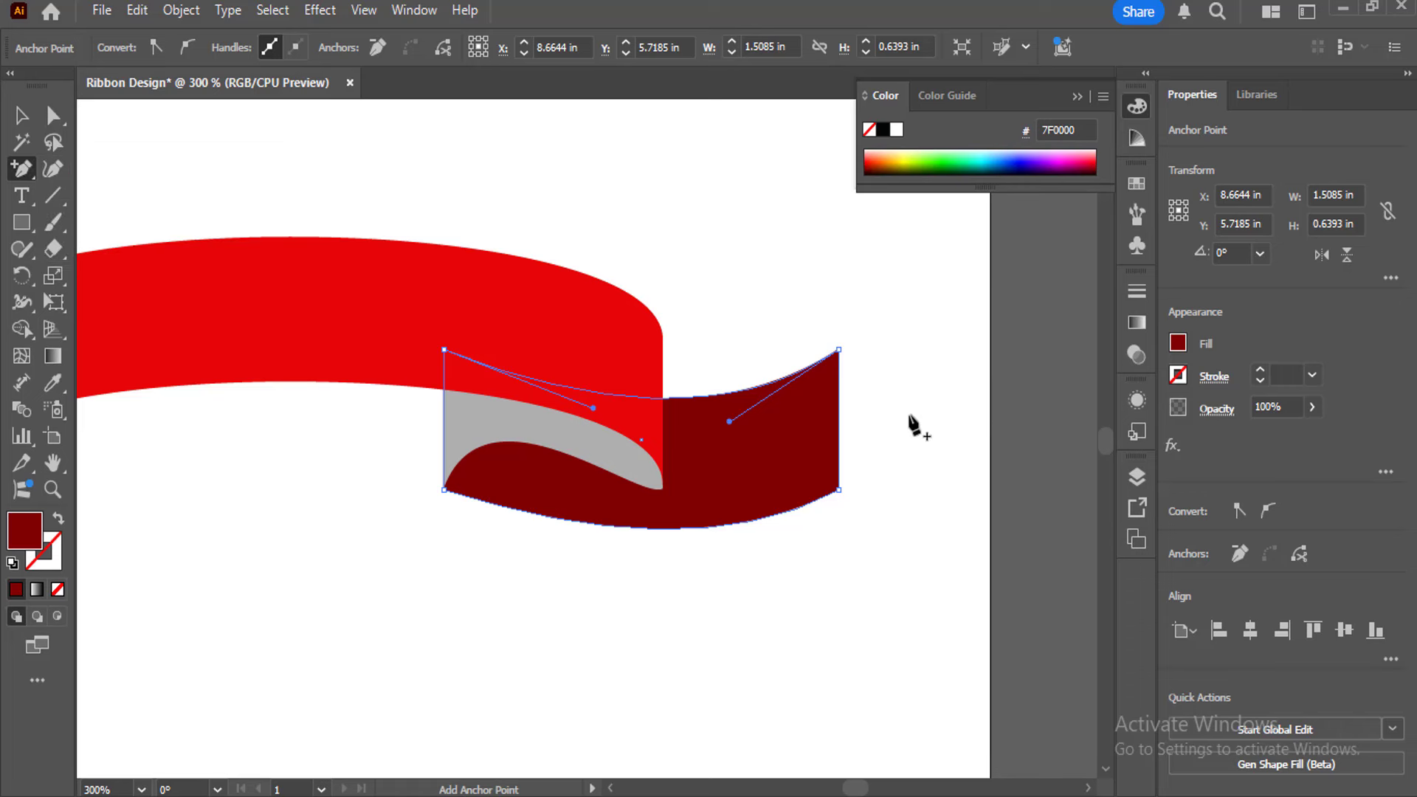
click(838, 423)
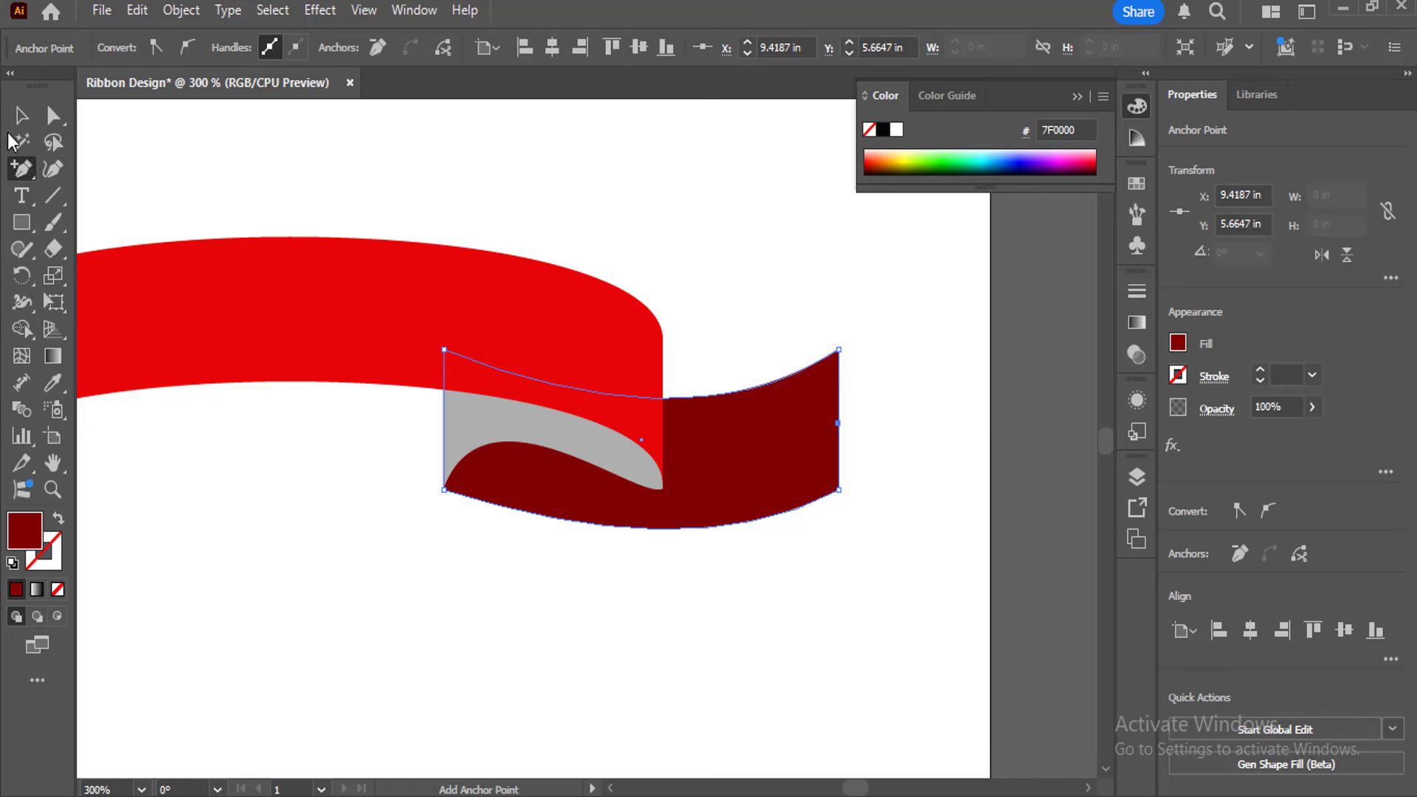
click(53, 116)
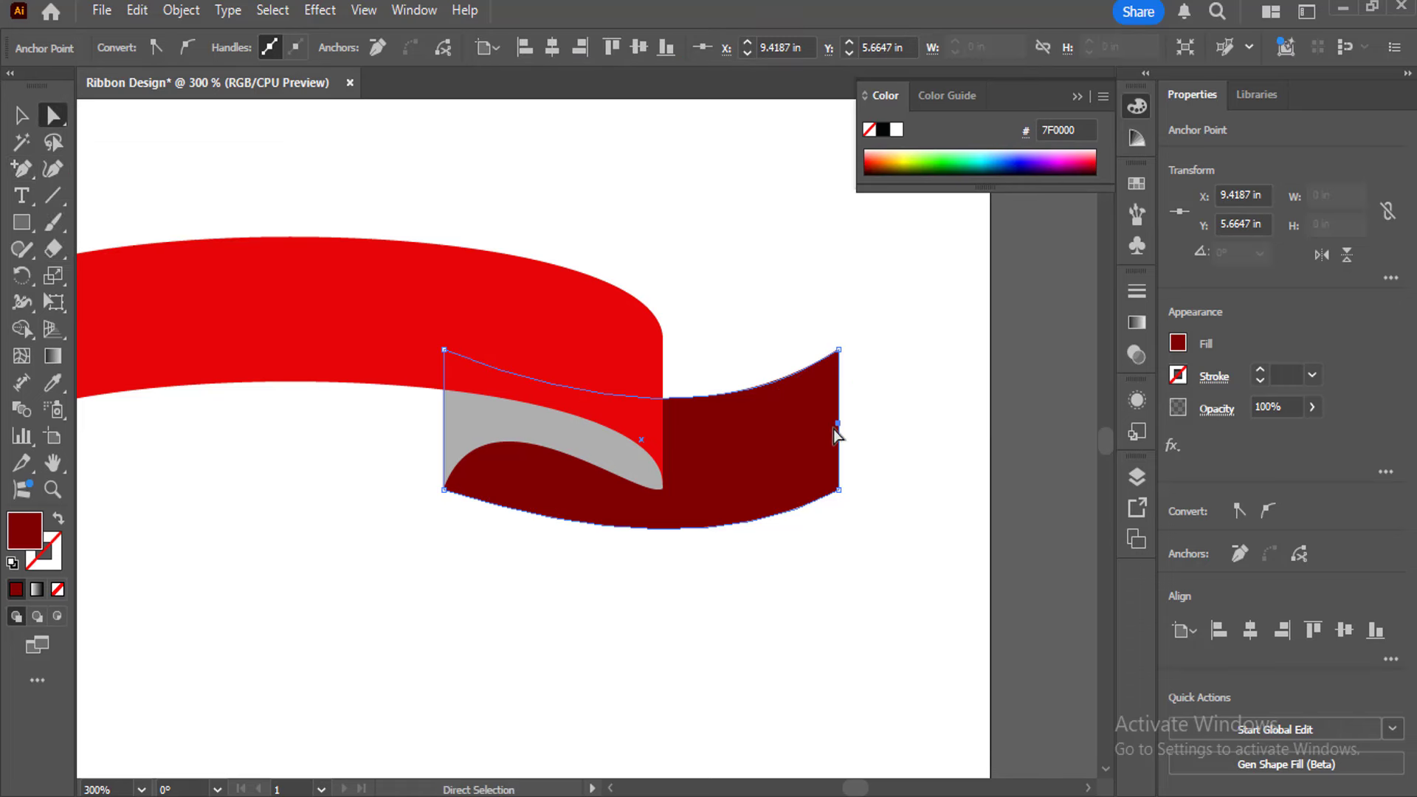
drag(837, 425, 777, 436)
key(v)
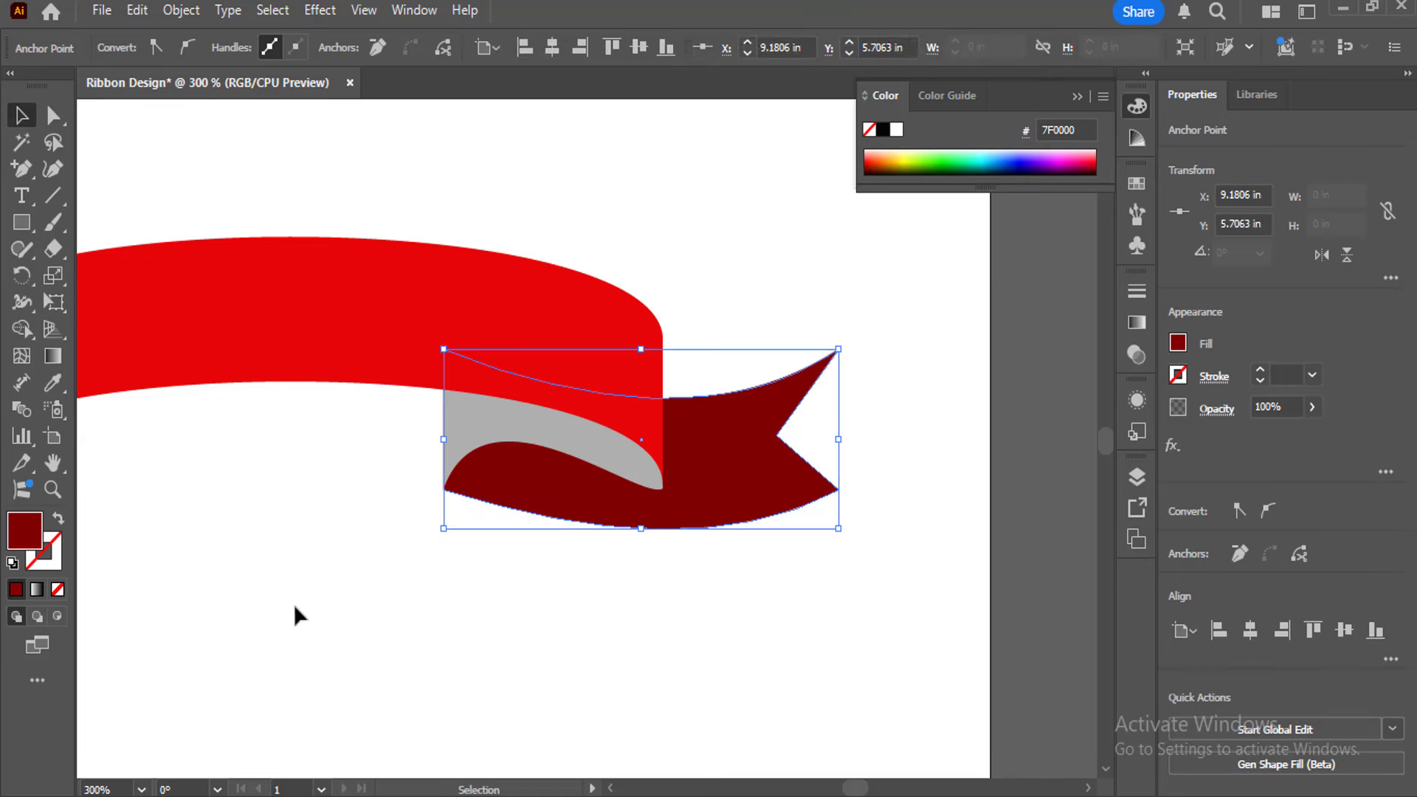
click(386, 651)
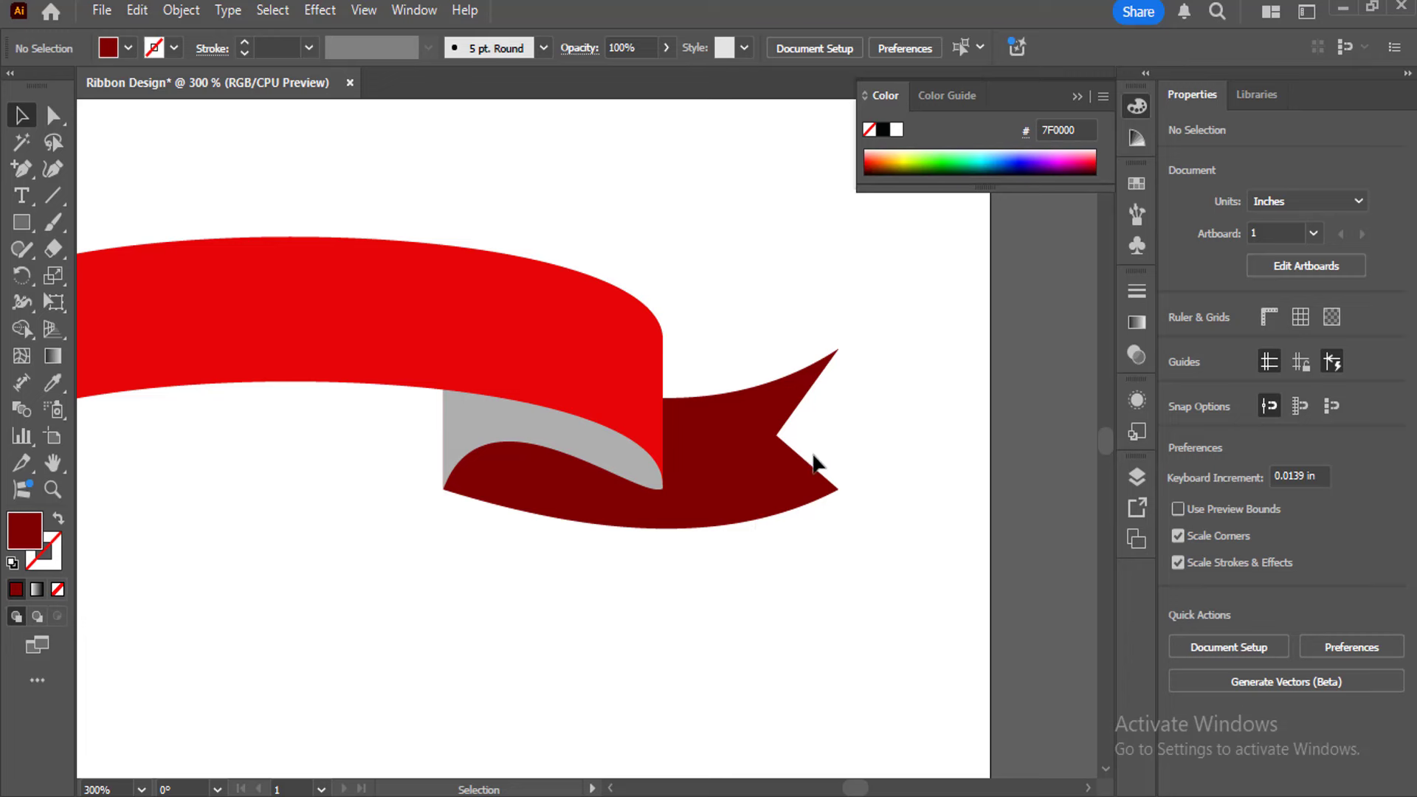
Recolour the notched tail by sampling the band's red and darkening it to A00404
click(763, 458)
click(51, 383)
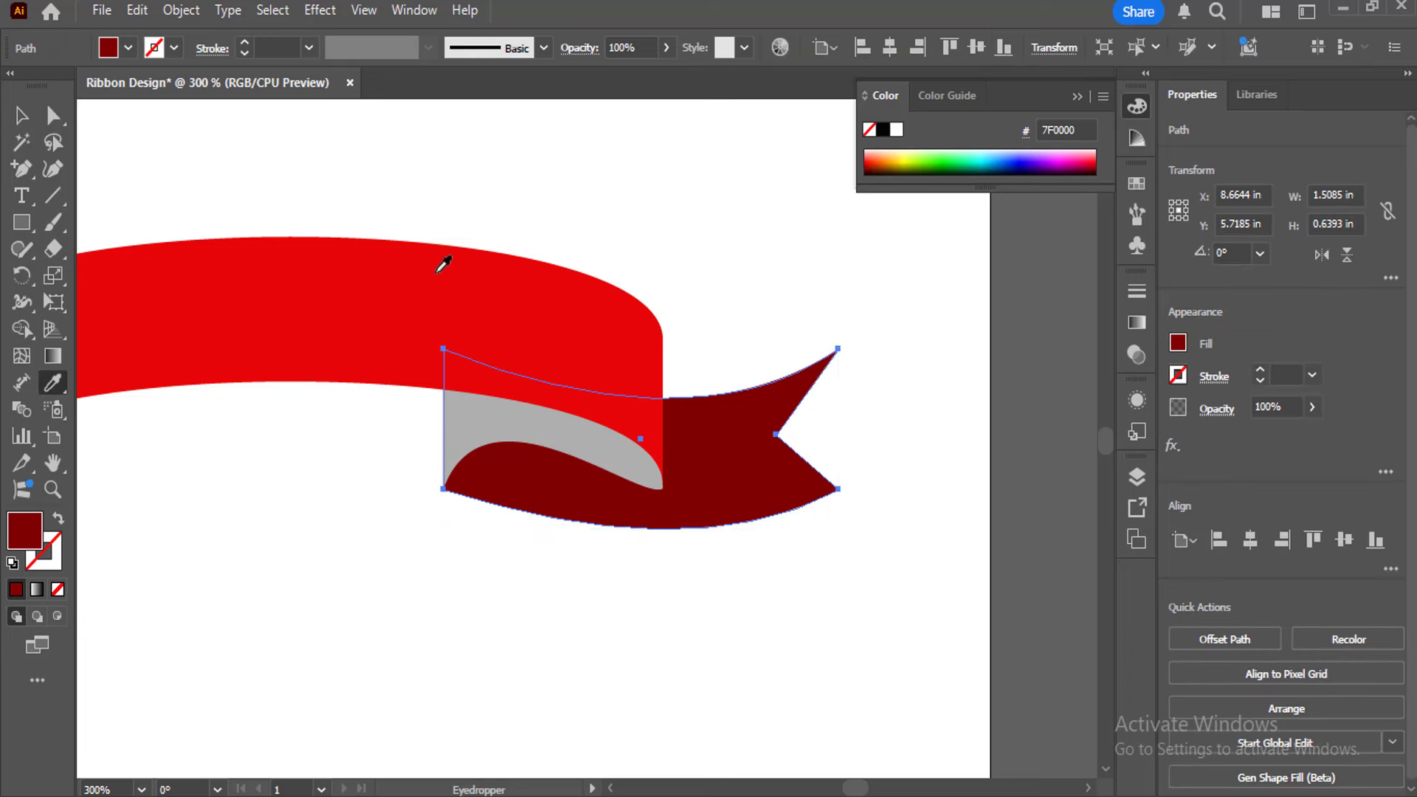
click(413, 267)
double_click(33, 549)
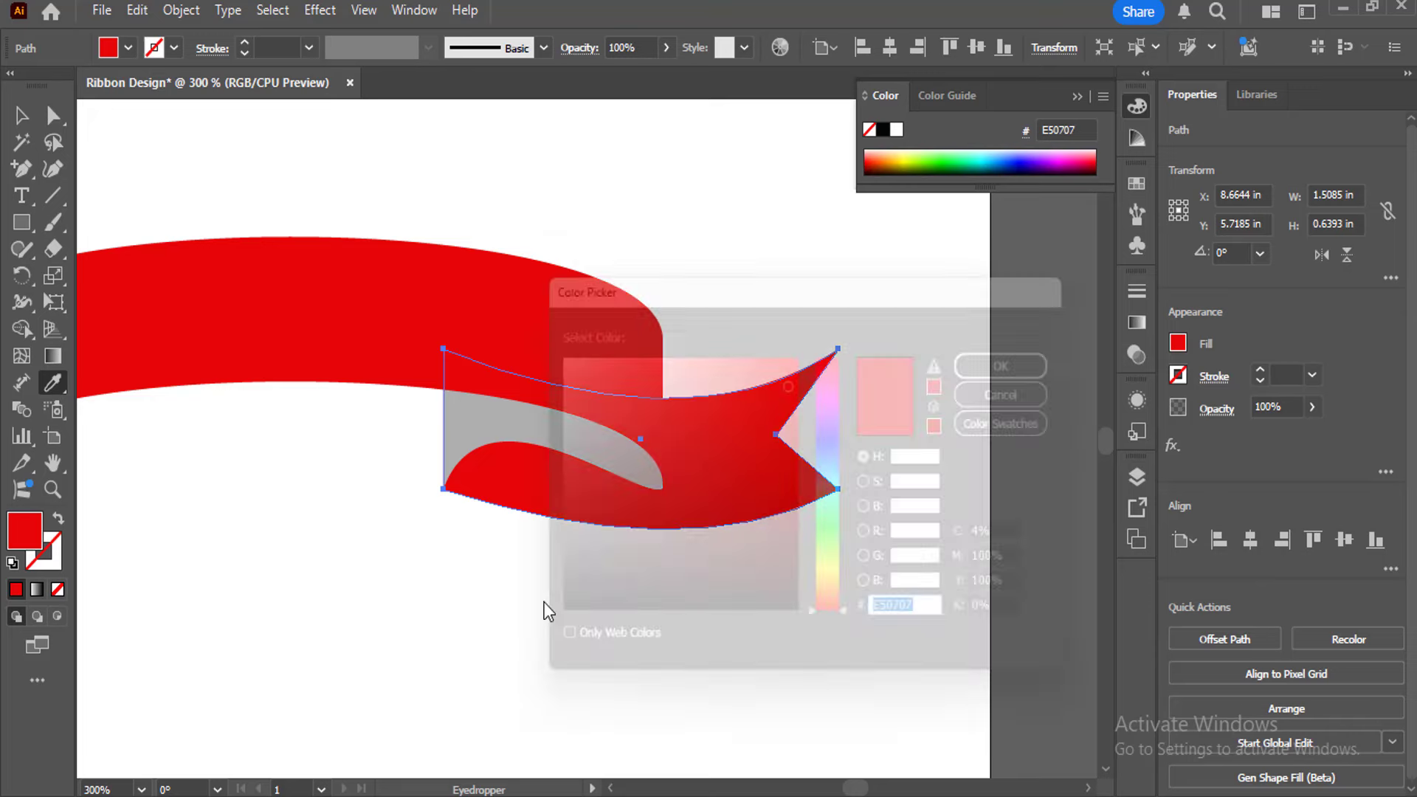
drag(791, 390, 798, 453)
click(1021, 361)
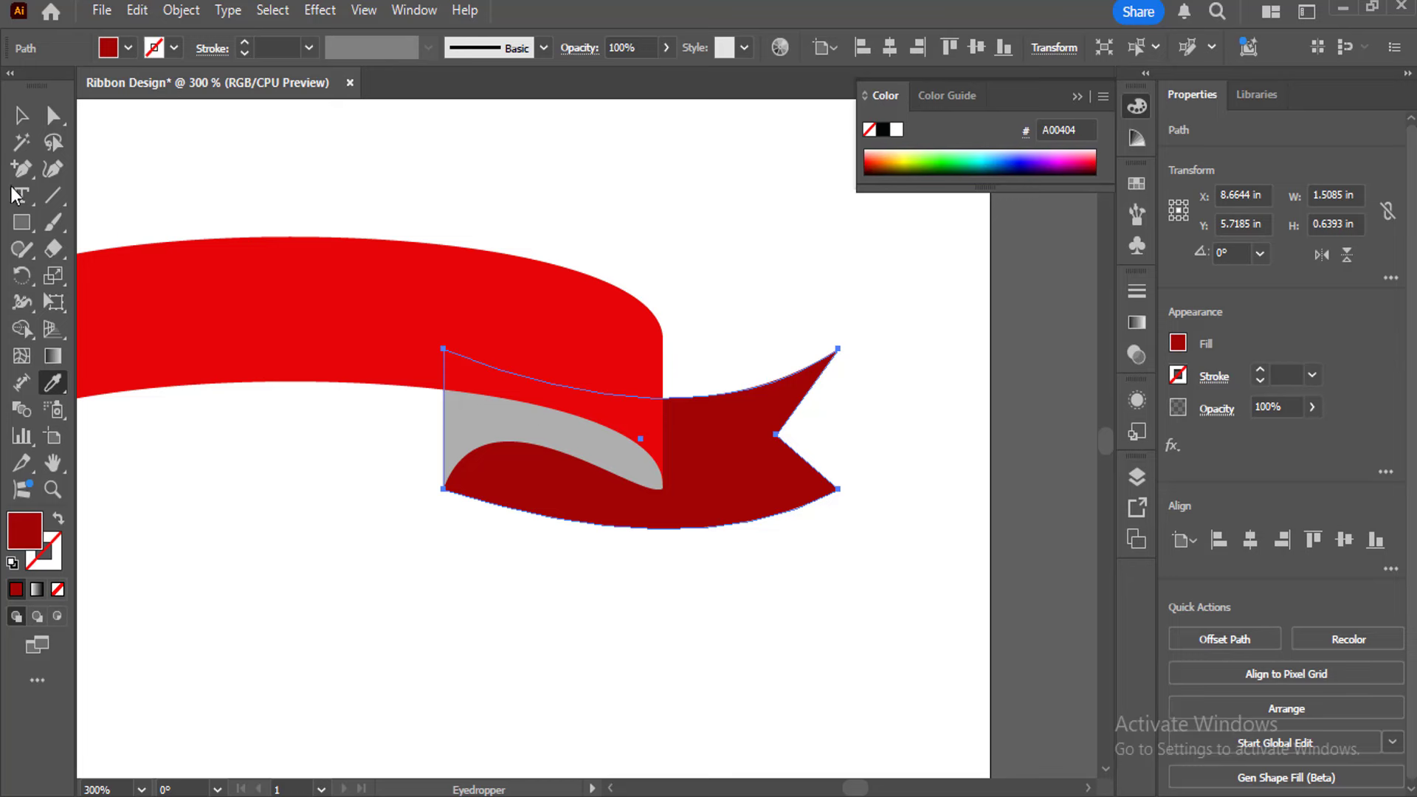
click(20, 115)
click(378, 199)
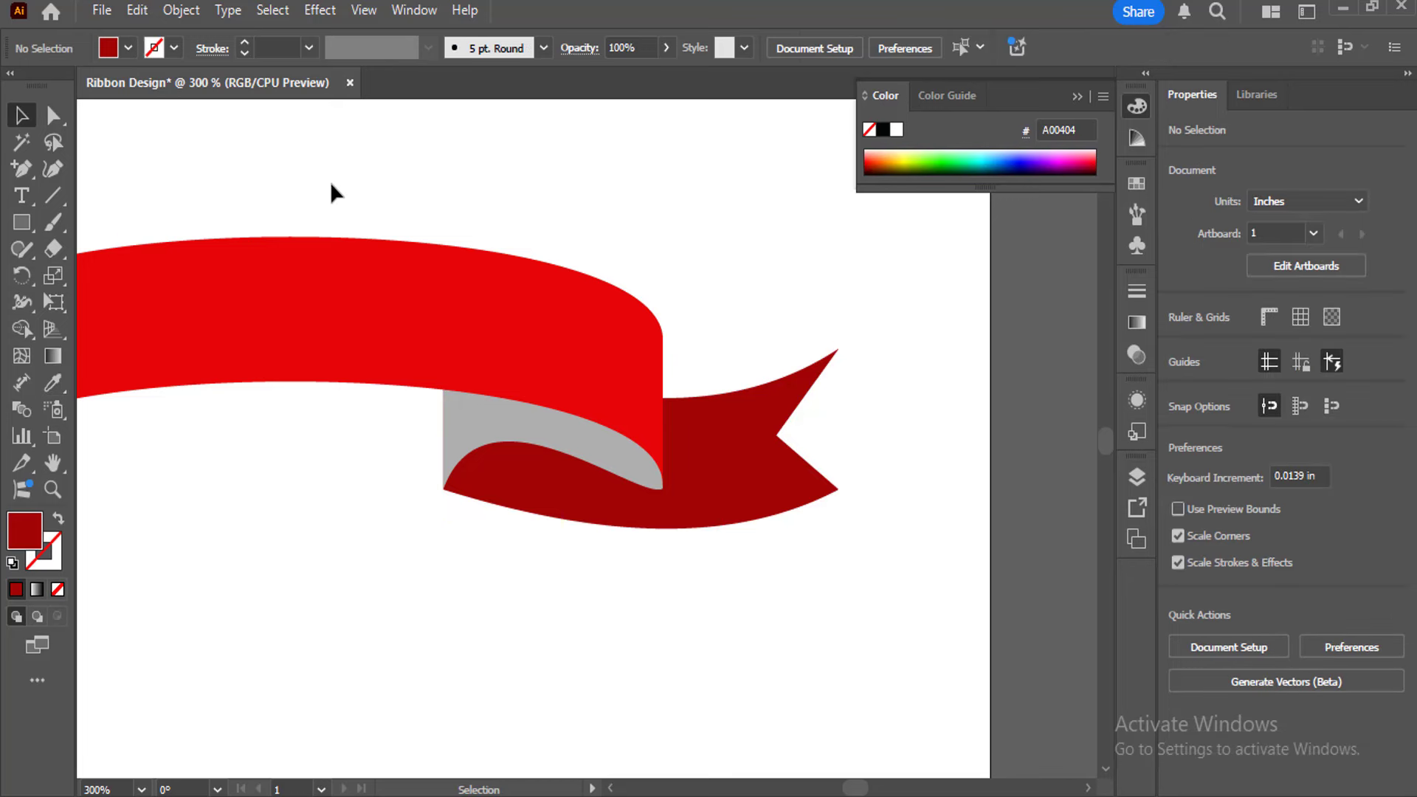
Group the grey fold and the dark red tail at the band's right end
drag(331, 186, 563, 146)
key(ctrl+minus)
key(ctrl+minus)
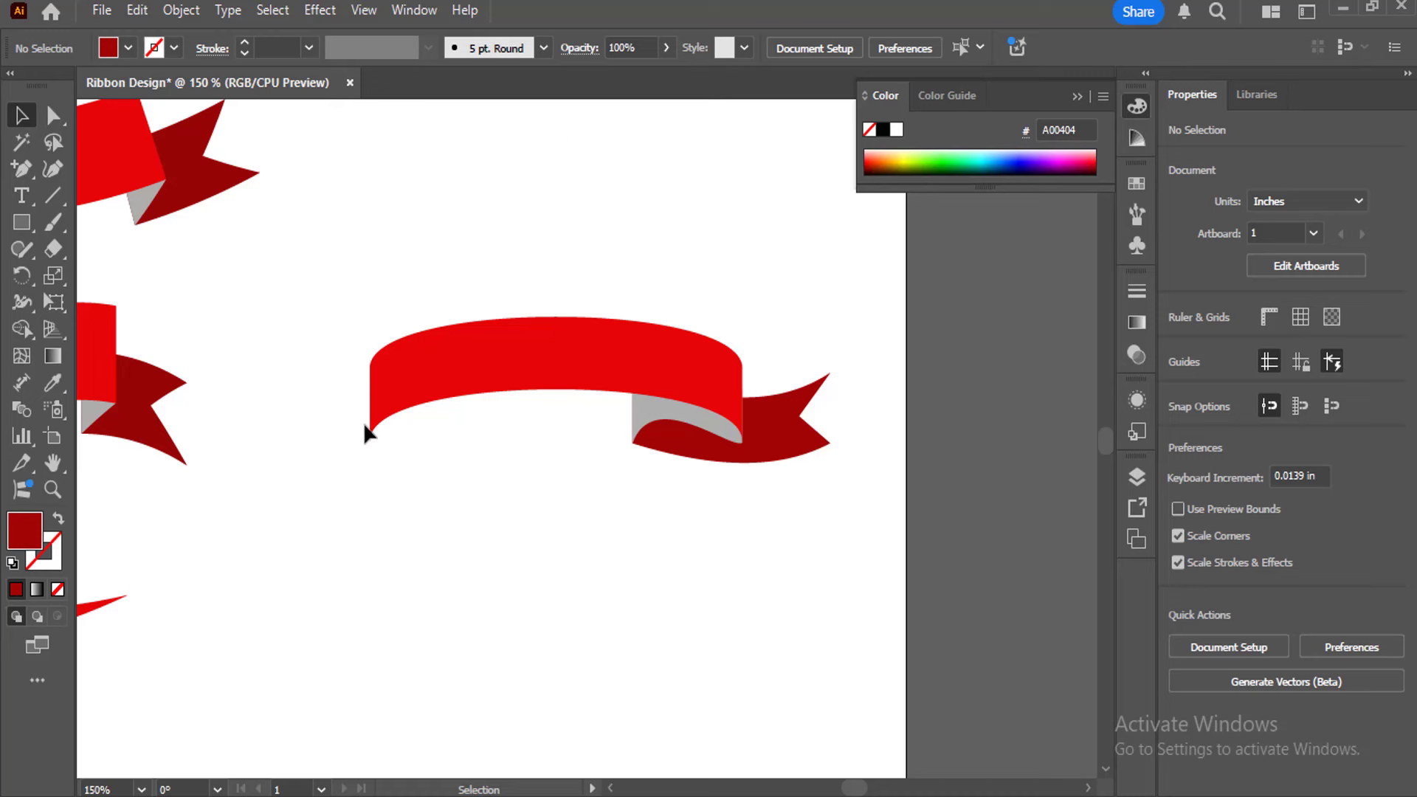
drag(612, 424, 659, 459)
key(ctrl+g)
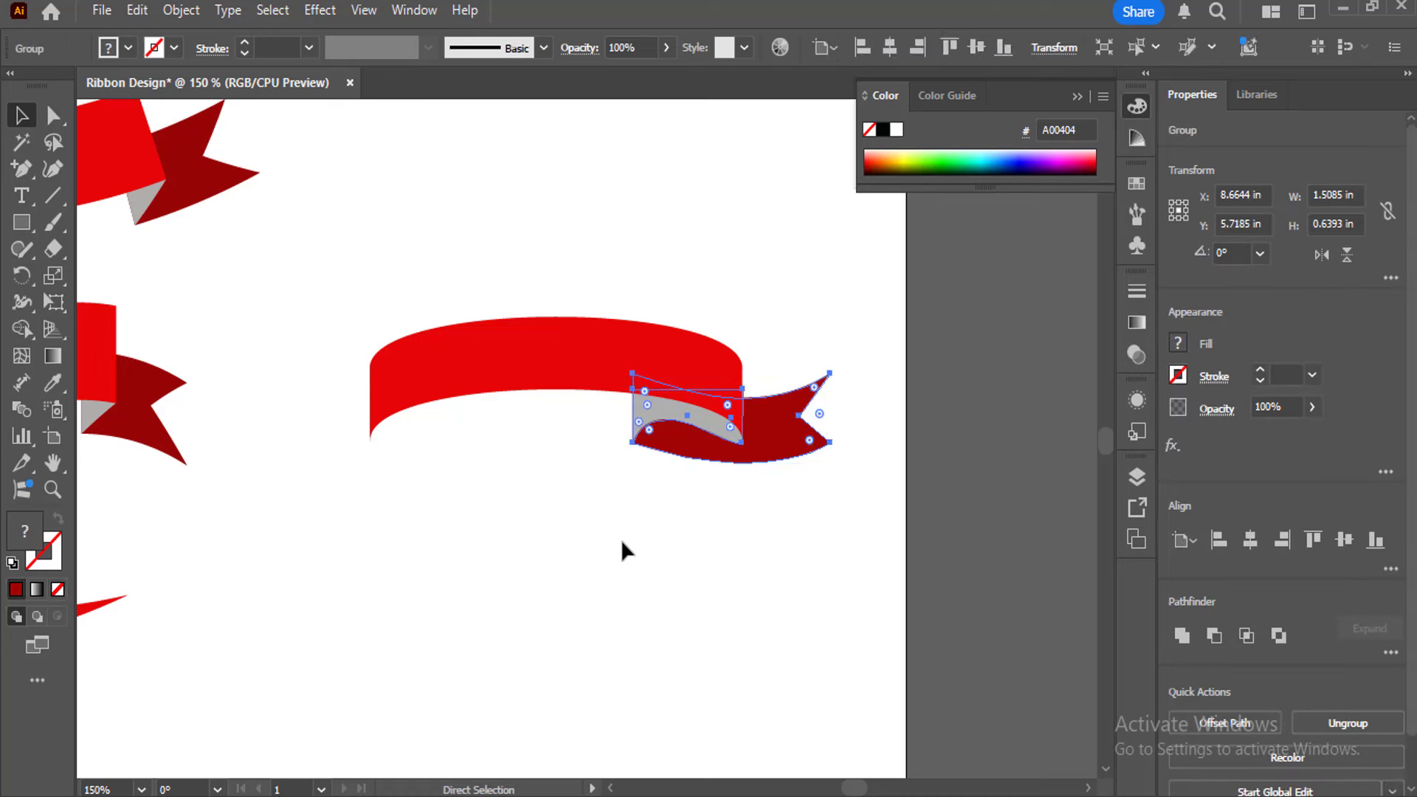
Create a mirrored copy of the fold-and-tail group by reflecting it across the vertical axis
right_click(665, 436)
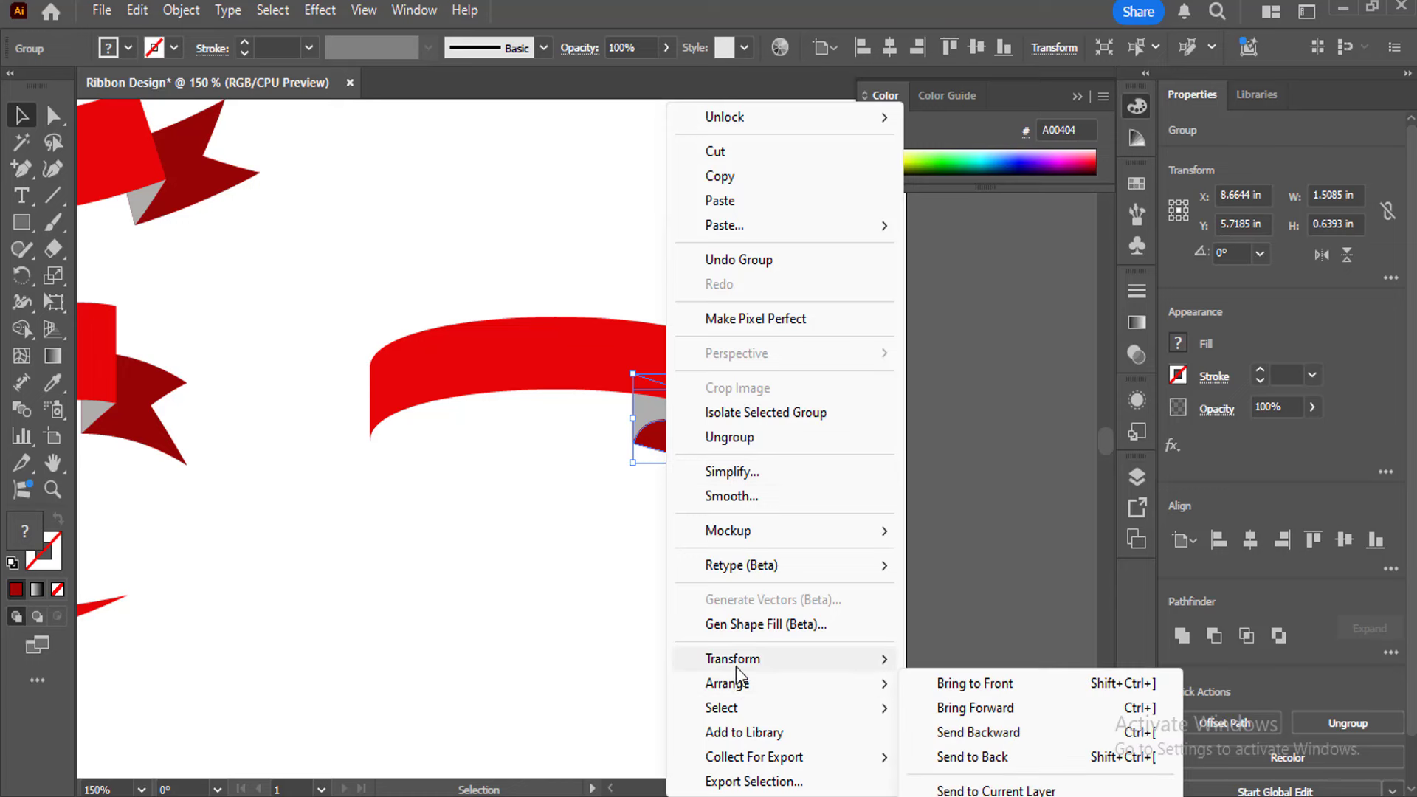
mouse_move(736, 663)
click(941, 541)
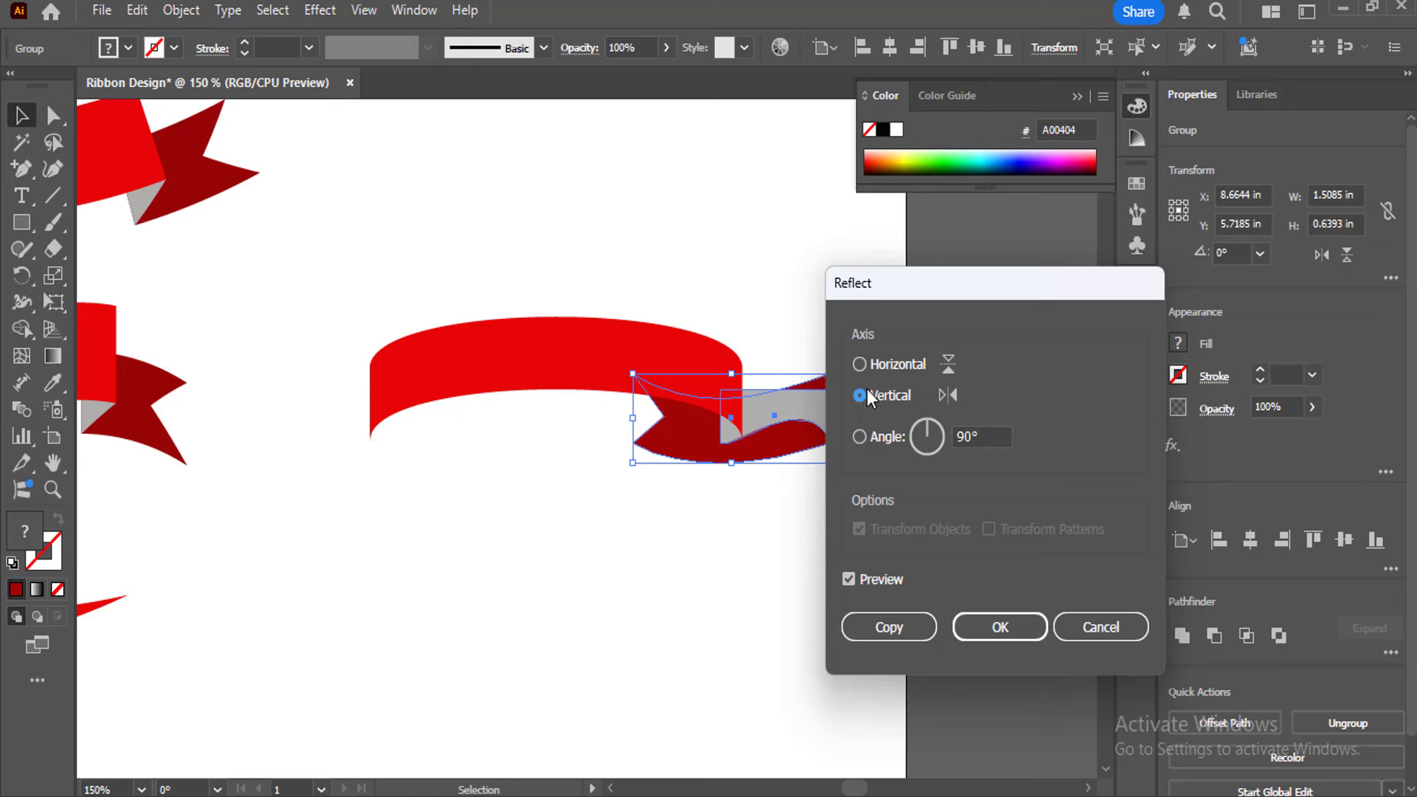
click(912, 631)
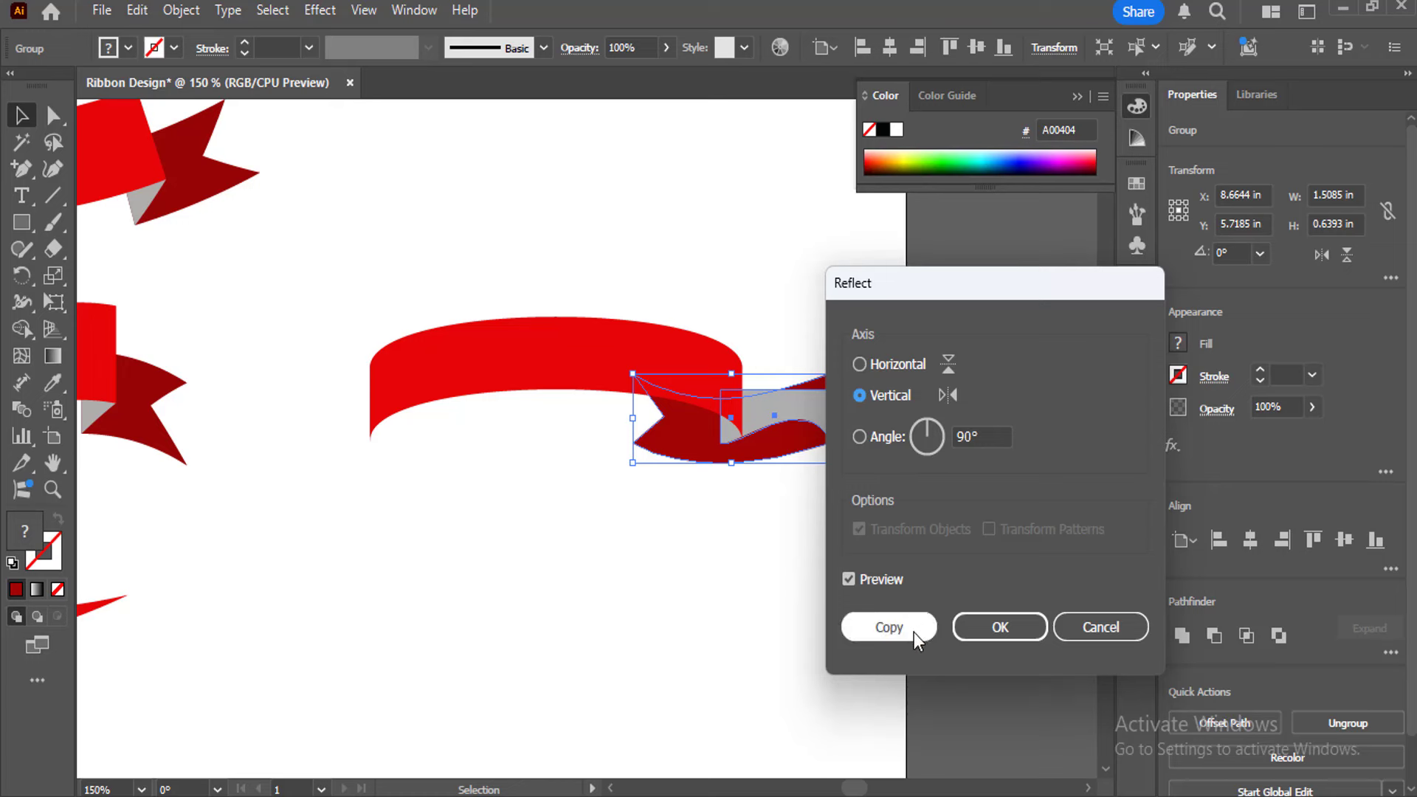
Move the mirrored fold-and-tail copy to the curved band's left end, at about X 5.99 in, Y 5.72 in
drag(768, 403, 418, 431)
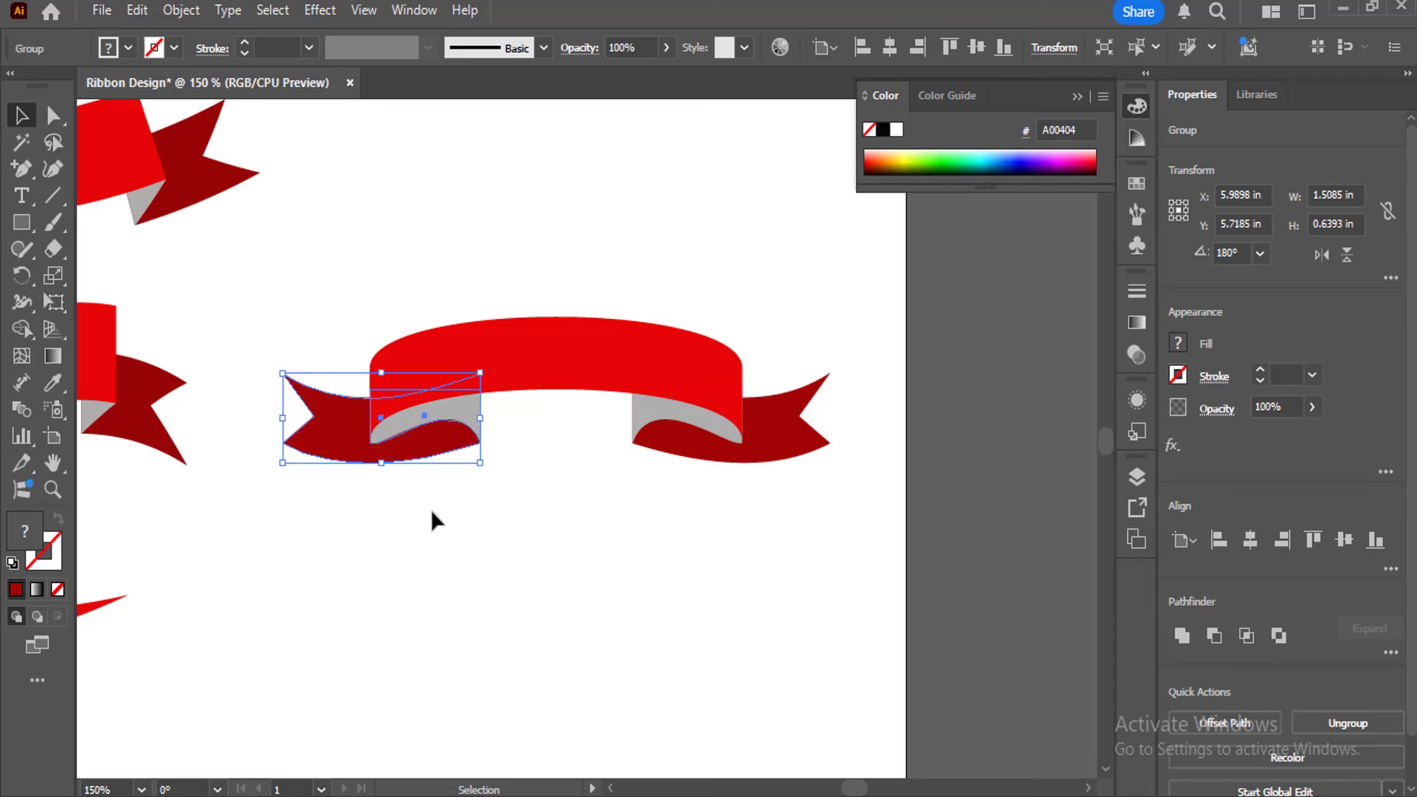
click(611, 595)
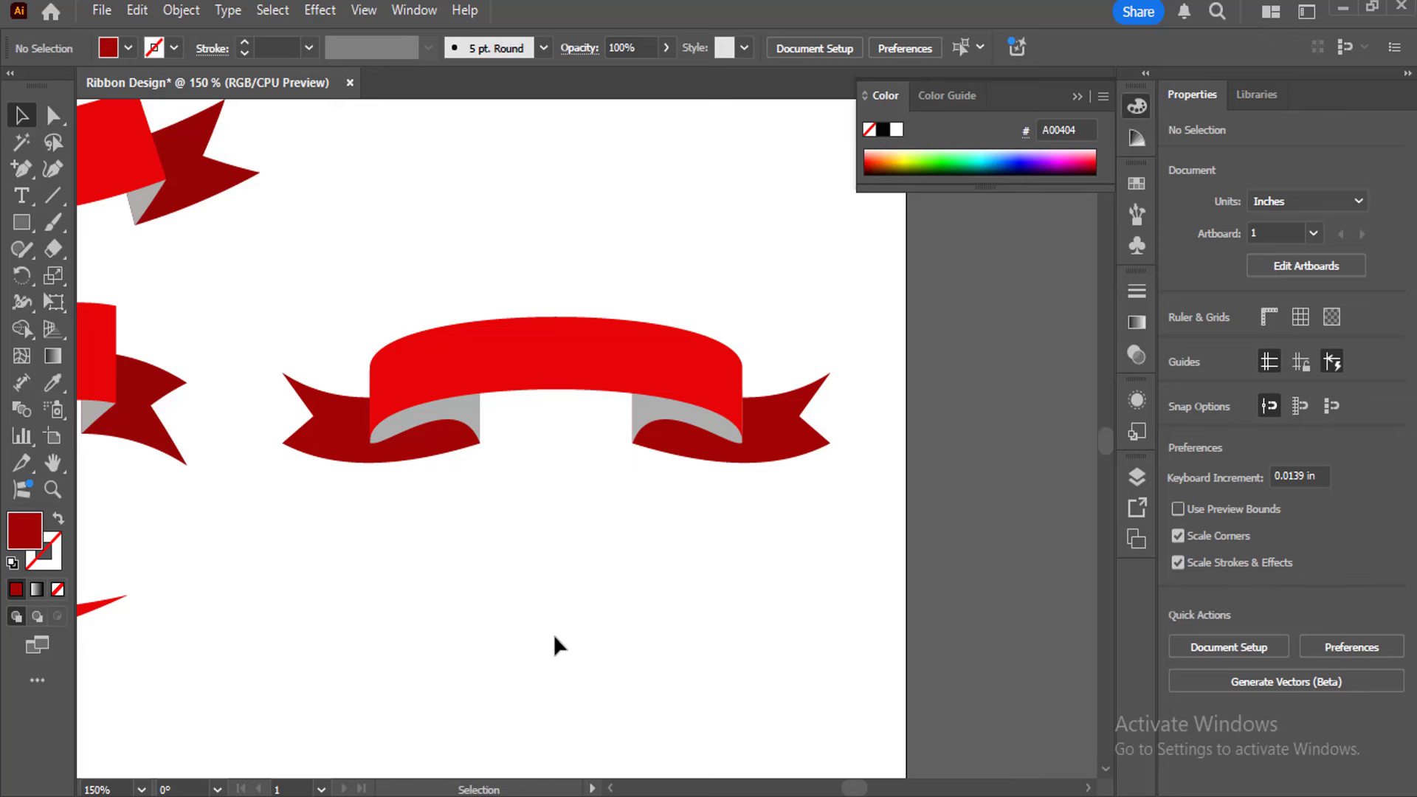
Unlock the curved red band so the whole ribbon with both fold-and-tail groups can be selected
drag(332, 241, 768, 530)
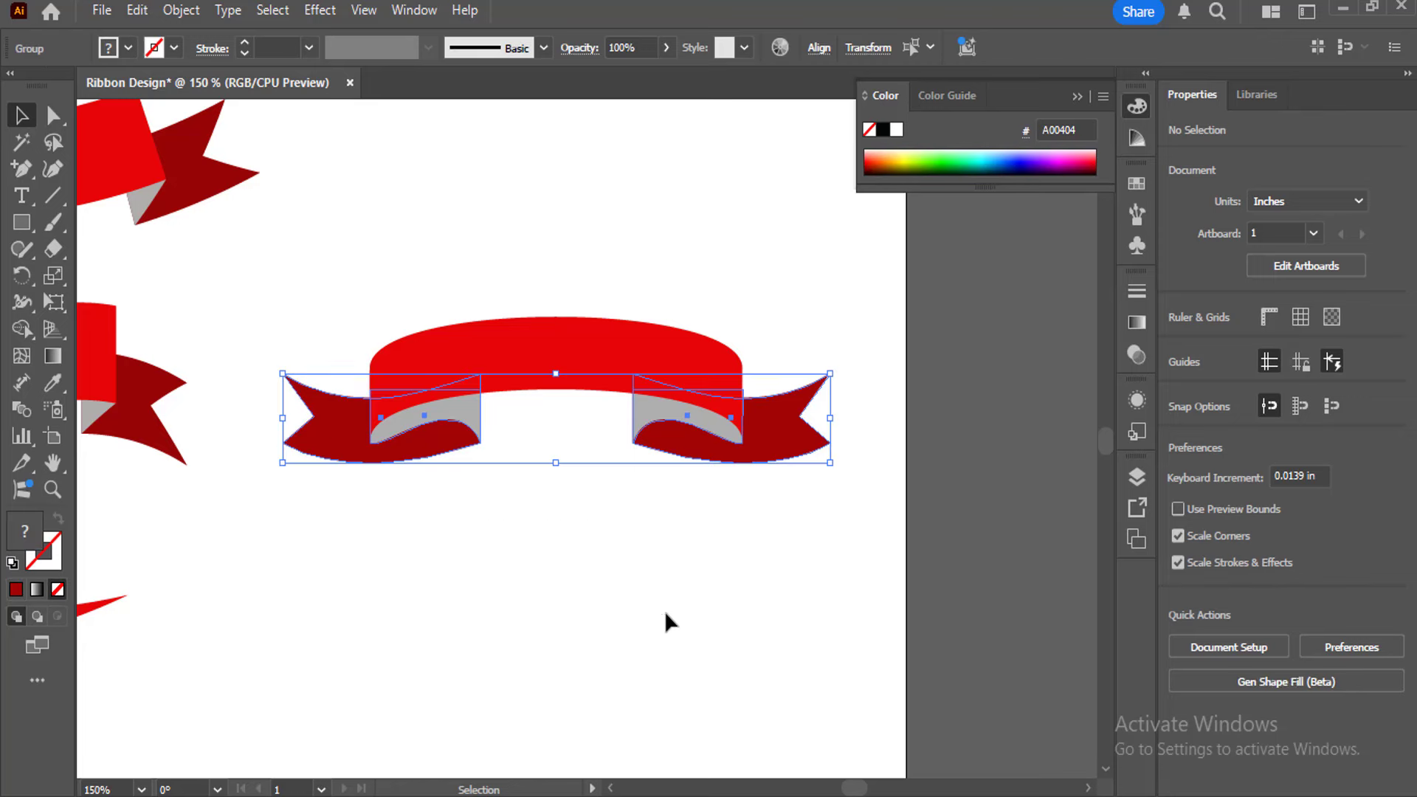
key(ctrl+minus)
key(ctrl+minus)
key(ctrl+minus)
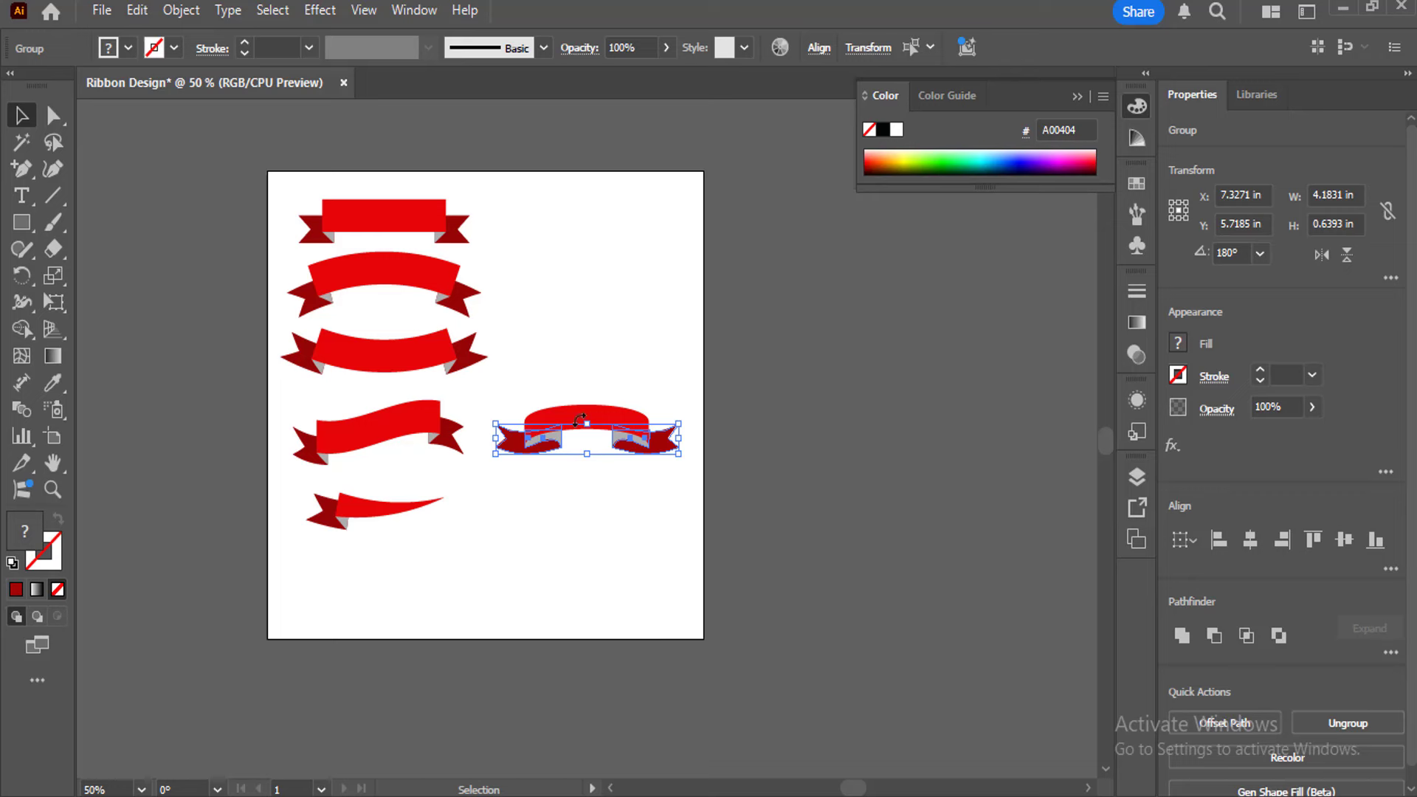
key(ctrl+alt+2)
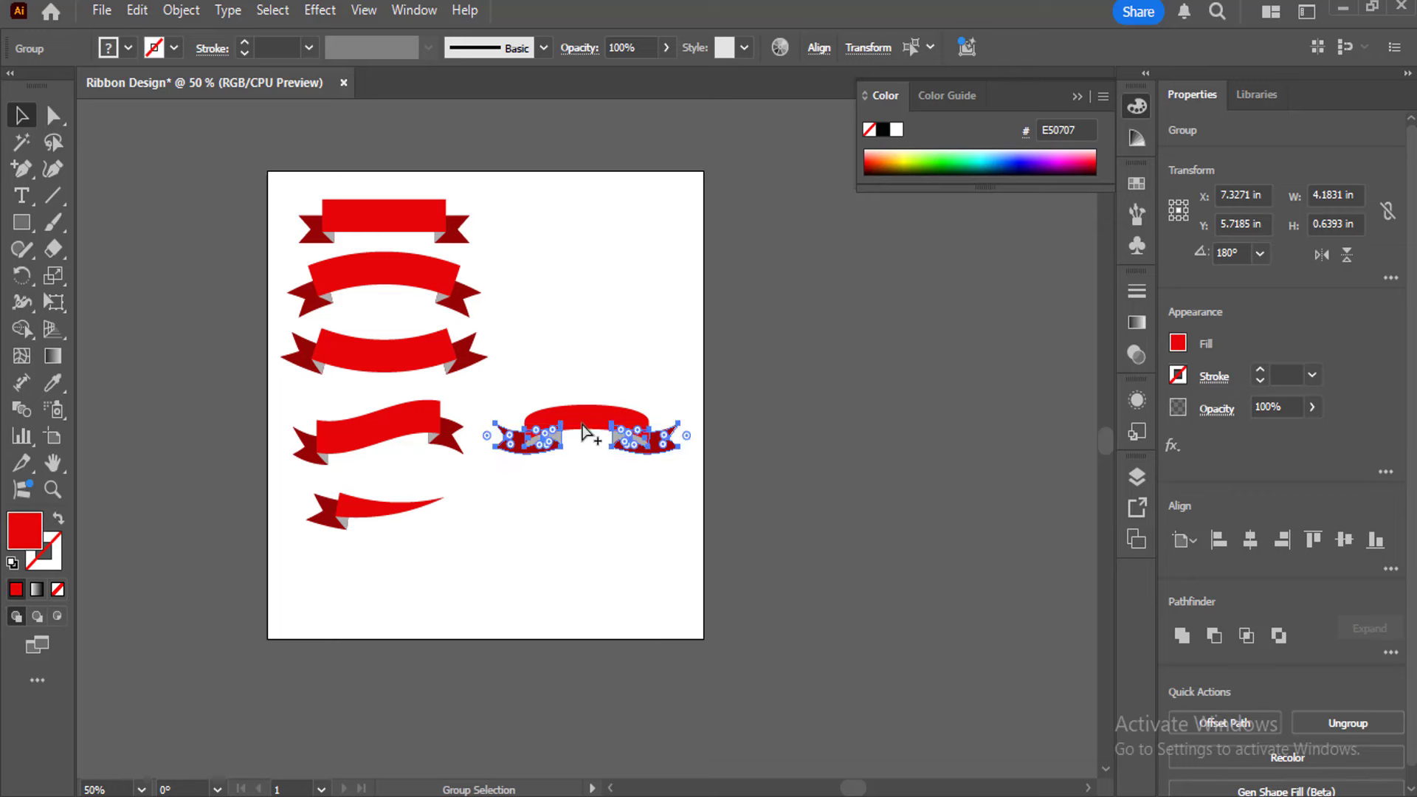
Move the curved ribbon up, duplicate it below itself at about X 7.42 in, Y 5 in, and group the copy
click(538, 374)
drag(506, 379, 678, 496)
mouse_move(572, 417)
mouse_down()
mouse_move(574, 250)
mouse_move(584, 410)
mouse_up()
key(a)
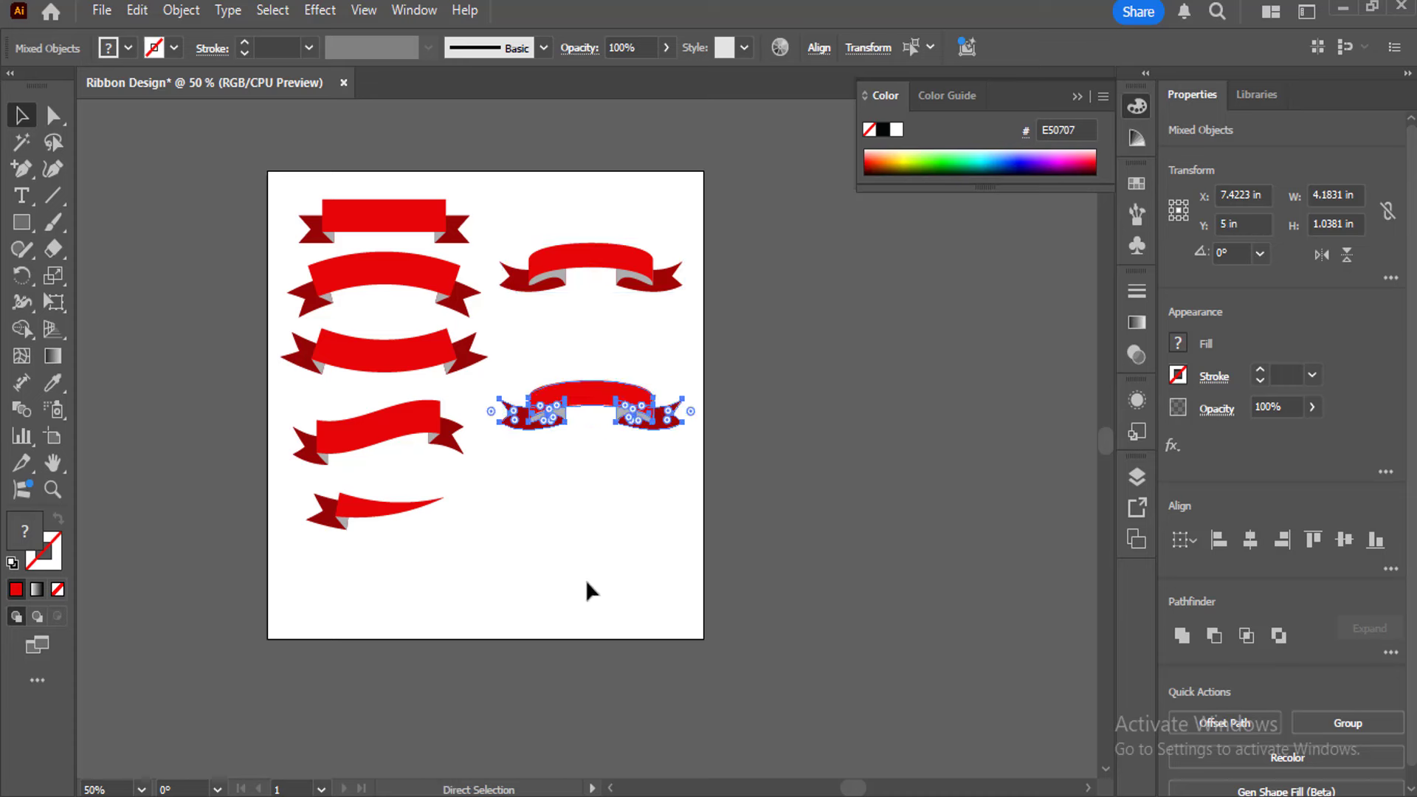
key(ctrl+g)
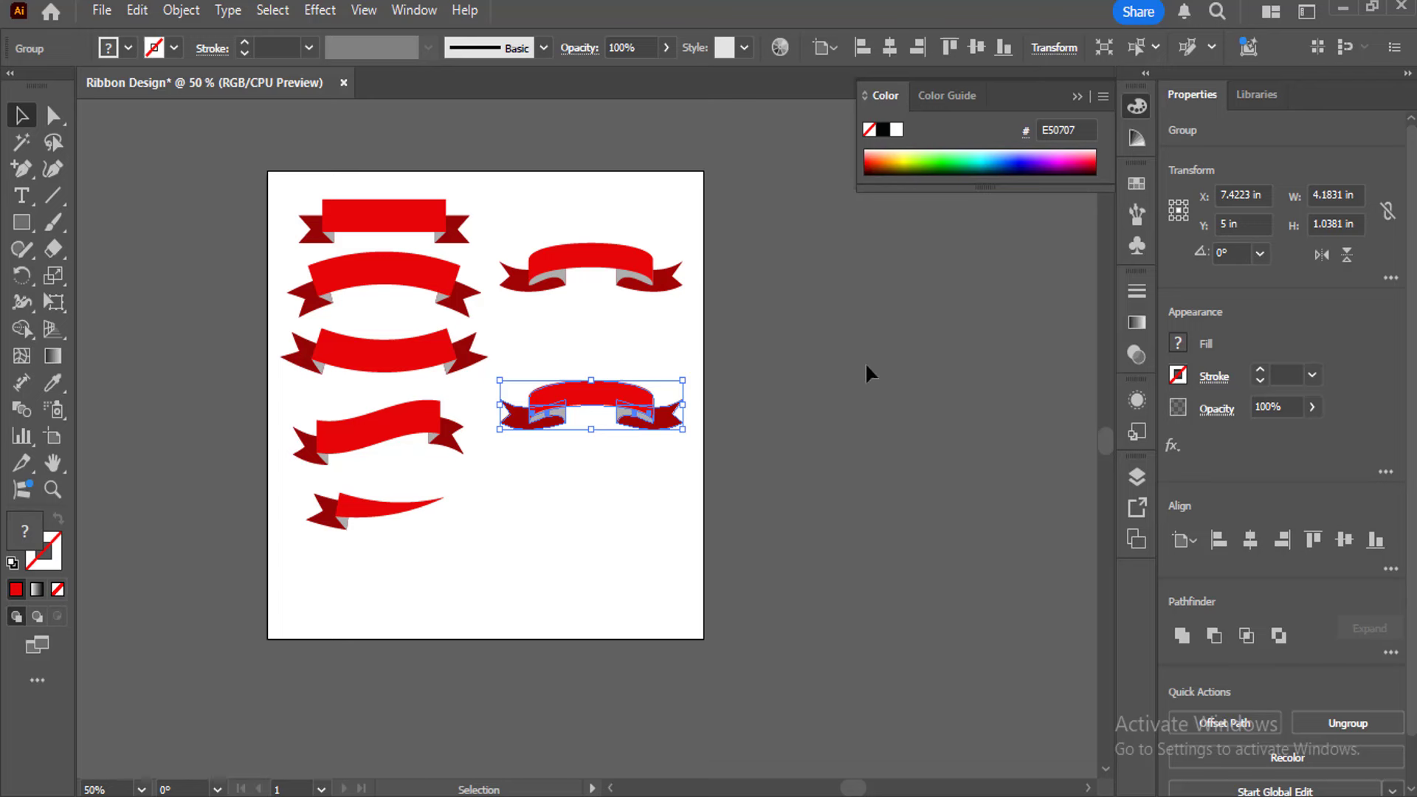
Apply a horizontal Flag warp with a 54% bend to the grouped ribbon copy
click(321, 12)
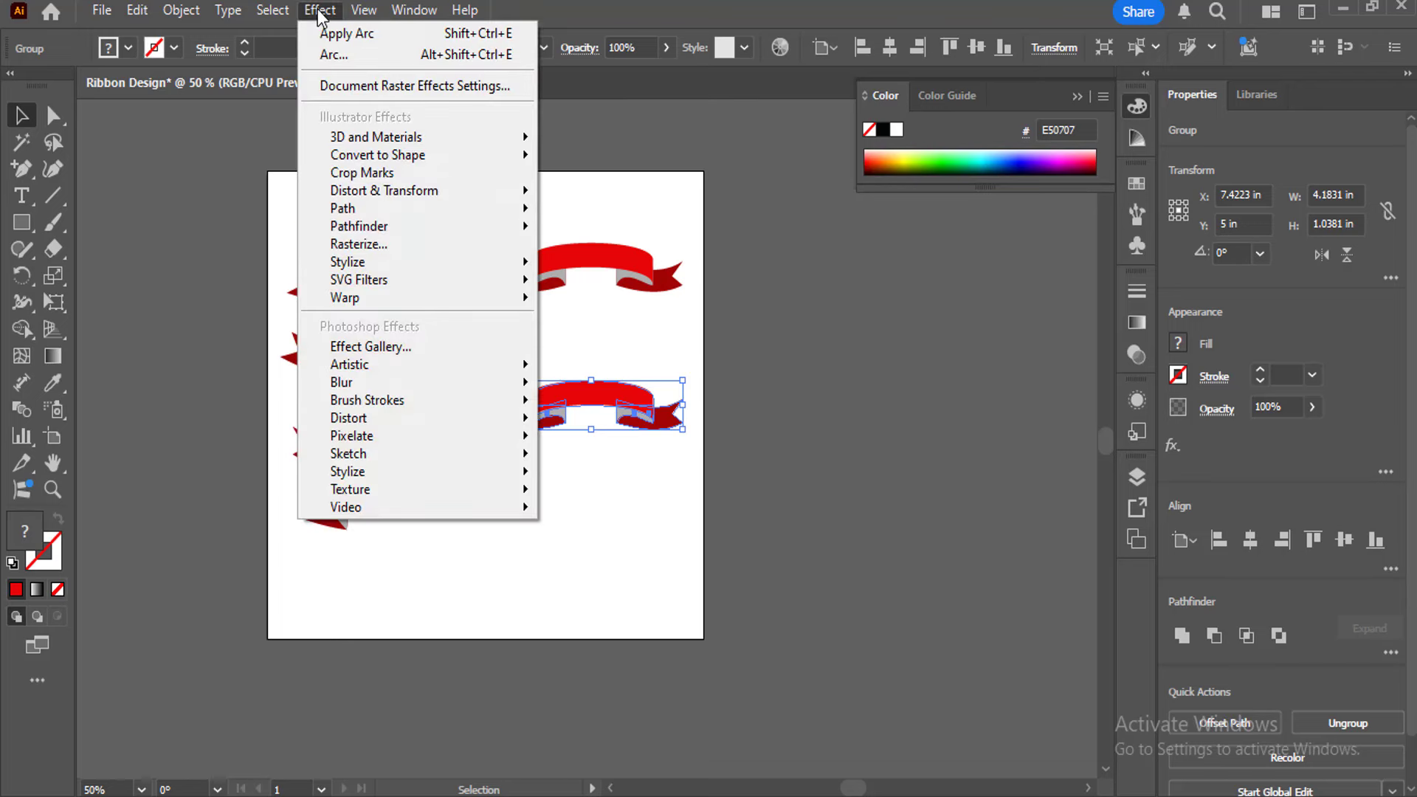
mouse_move(362, 305)
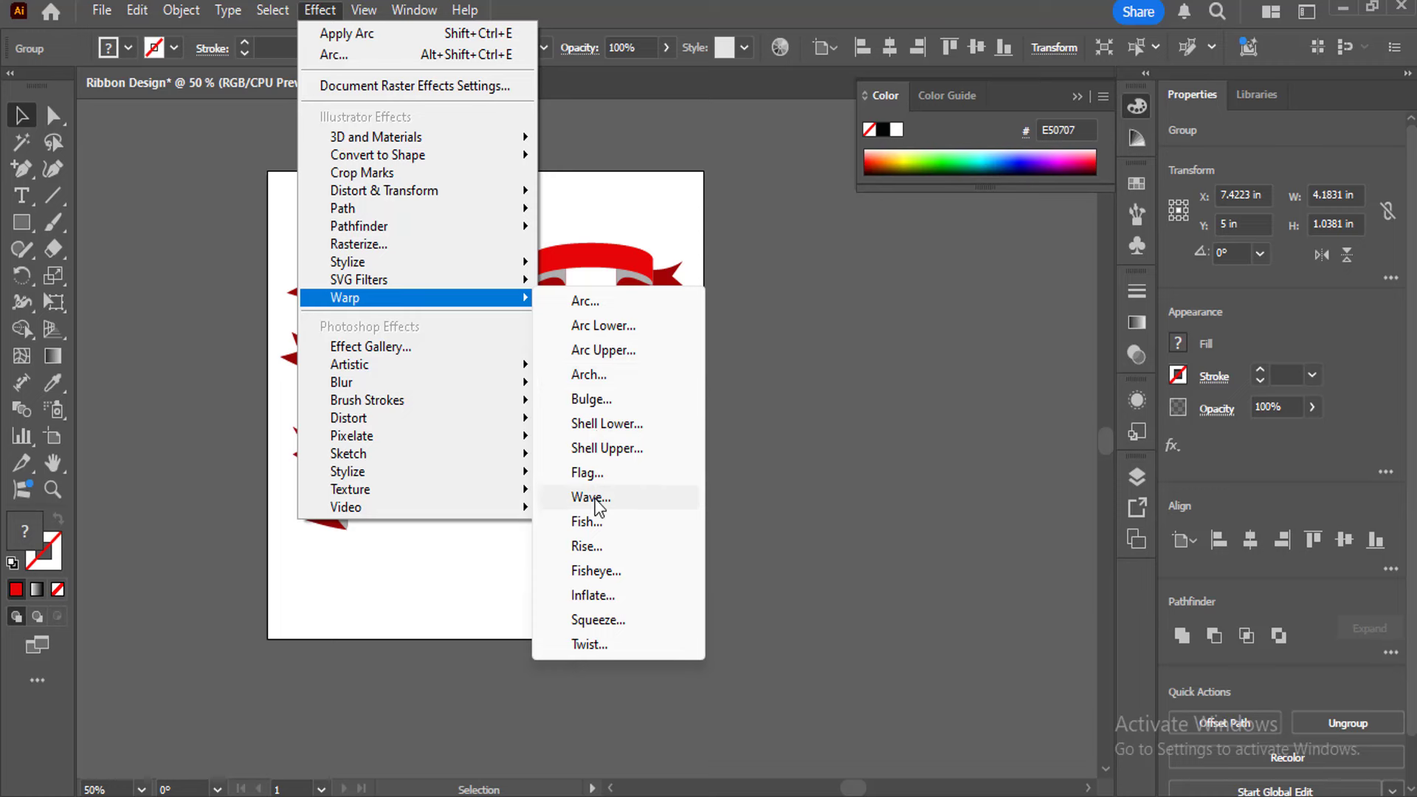
click(587, 473)
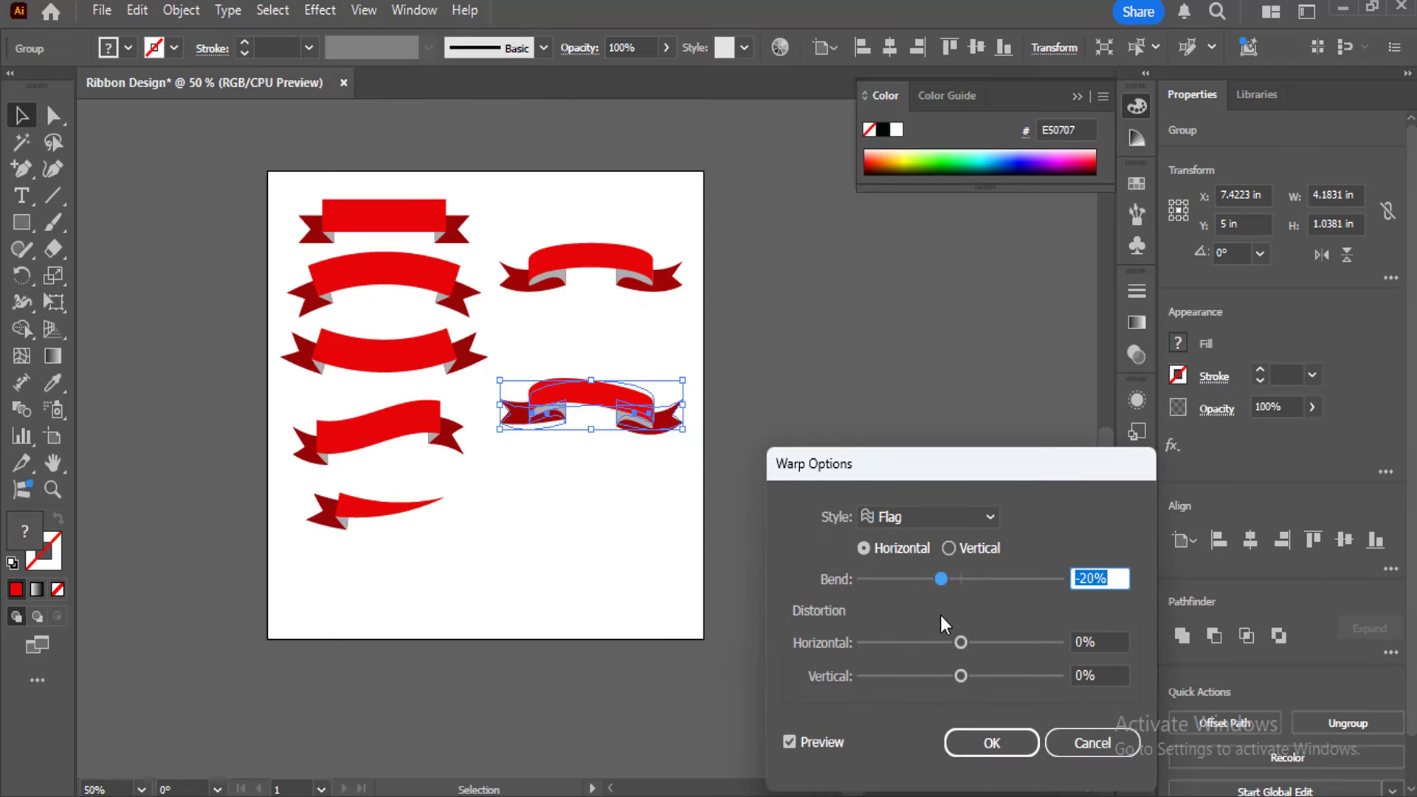
drag(940, 583, 1014, 586)
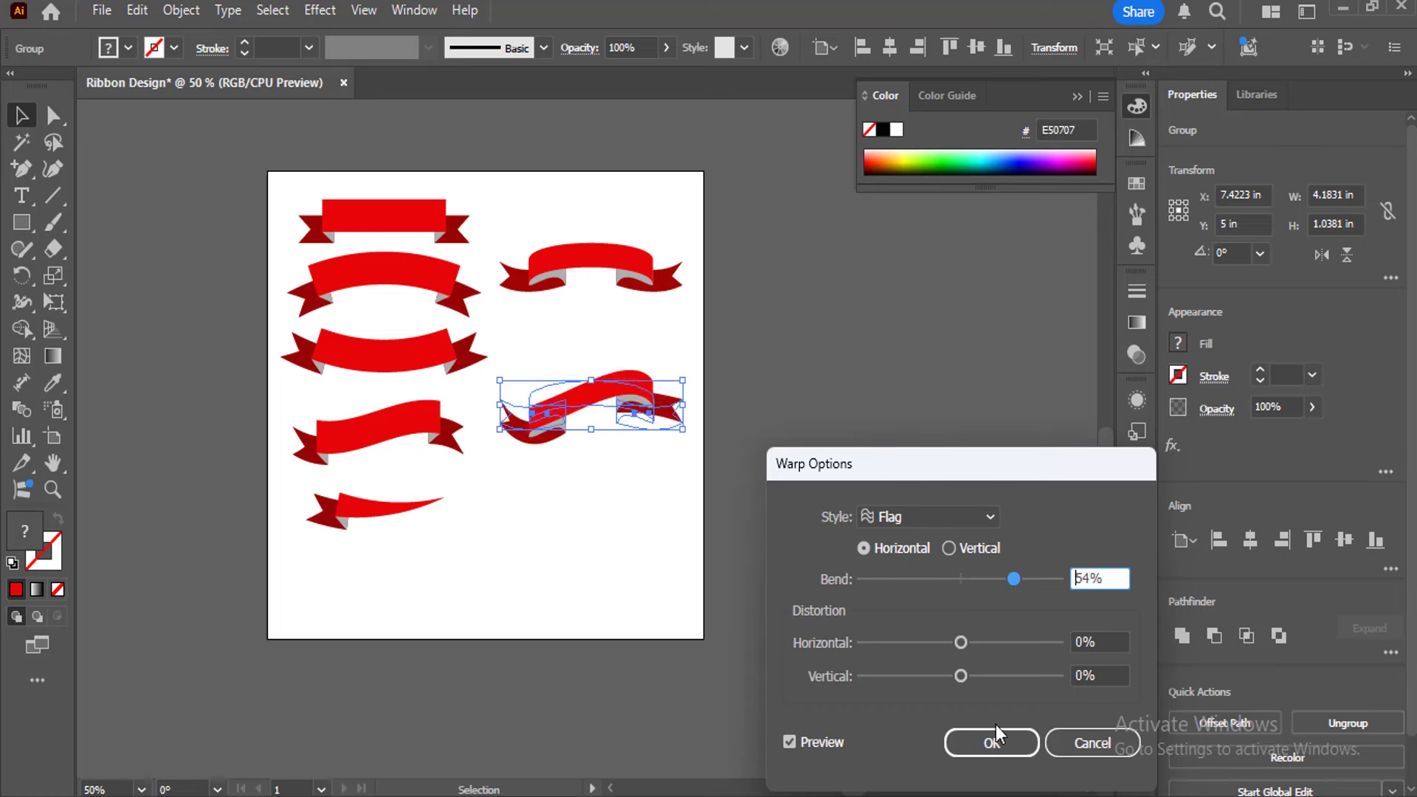
click(986, 741)
click(640, 530)
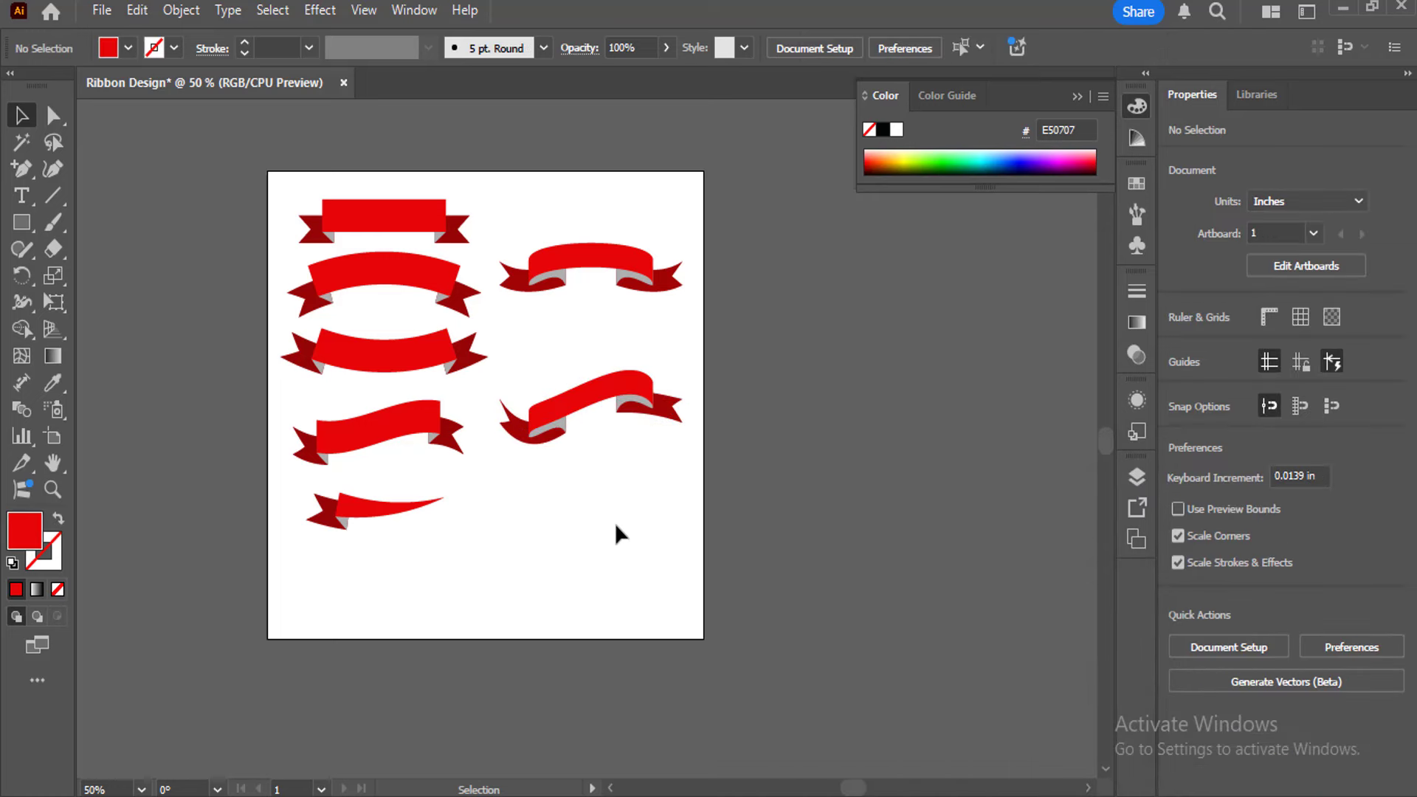